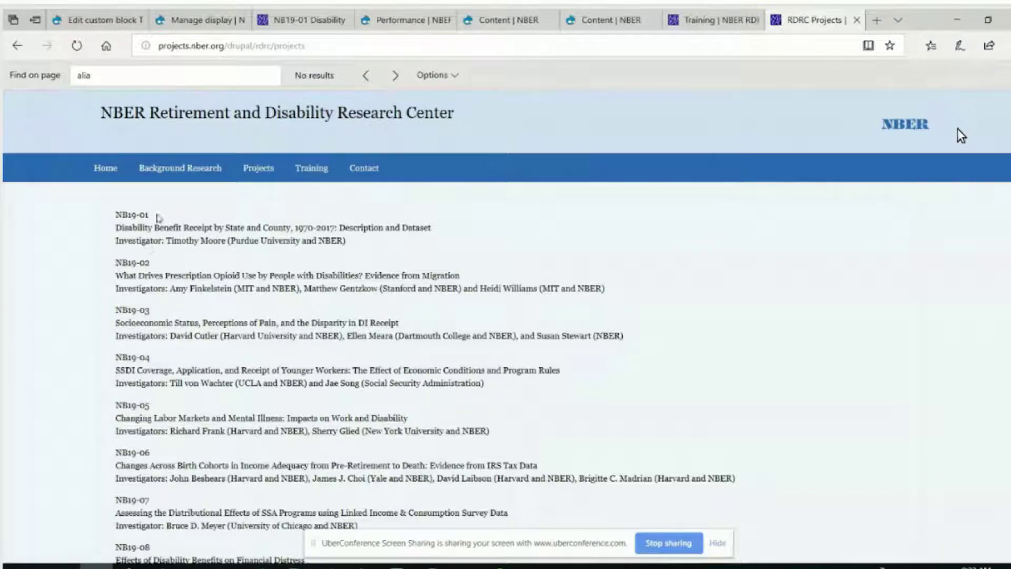
Step: Examine the NB19-01 entry in the RDRC project list and read through its abstract page
drag(154, 219, 115, 215)
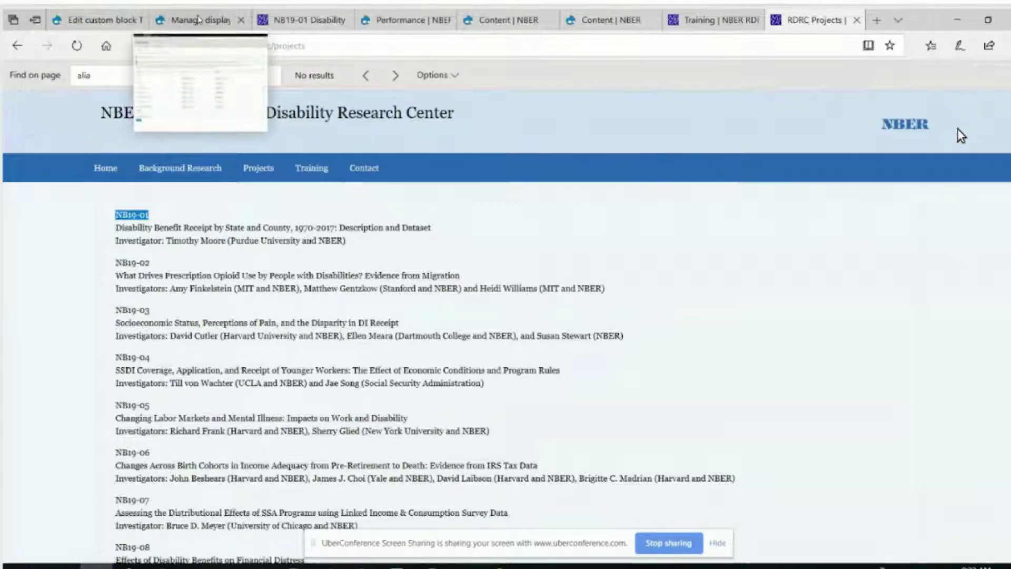
click(279, 20)
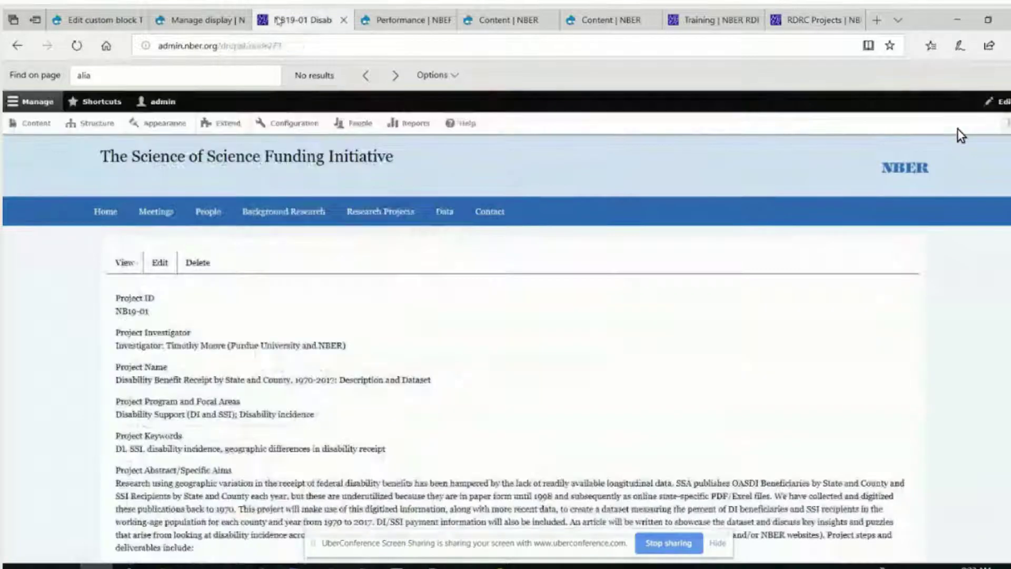
scroll(530, 319, down, 3)
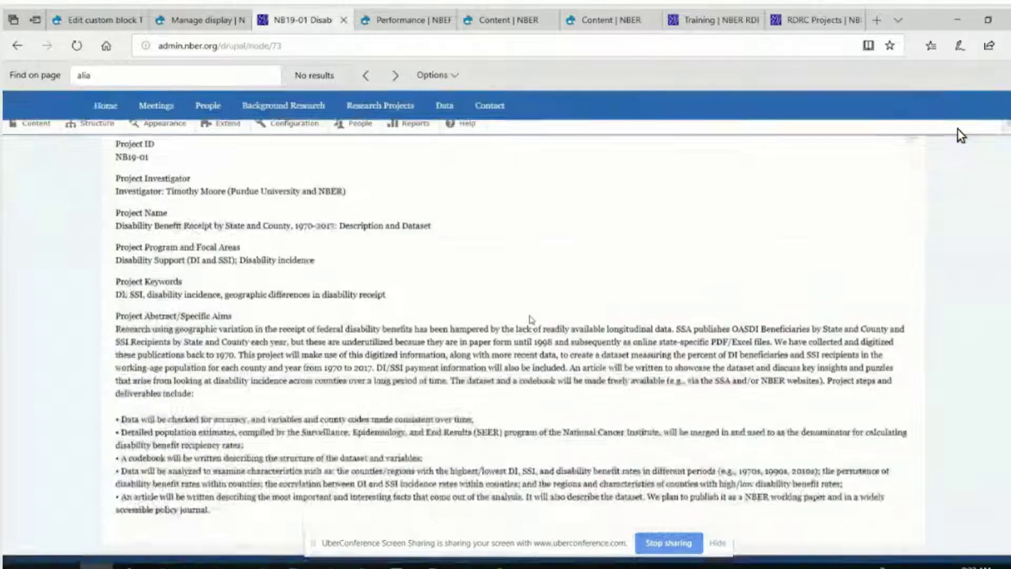
scroll(530, 315, up, 3)
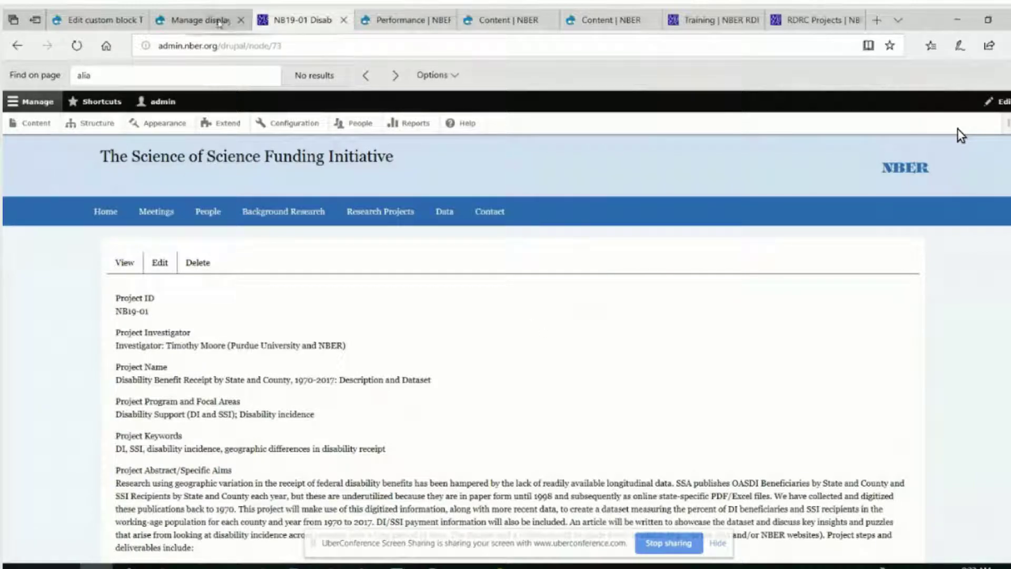
click(495, 24)
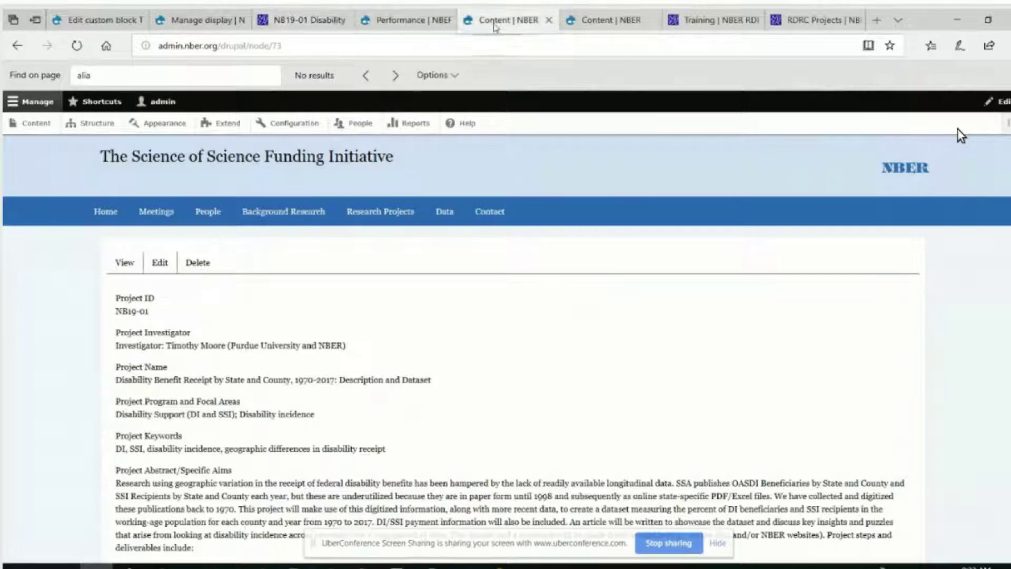
click(610, 24)
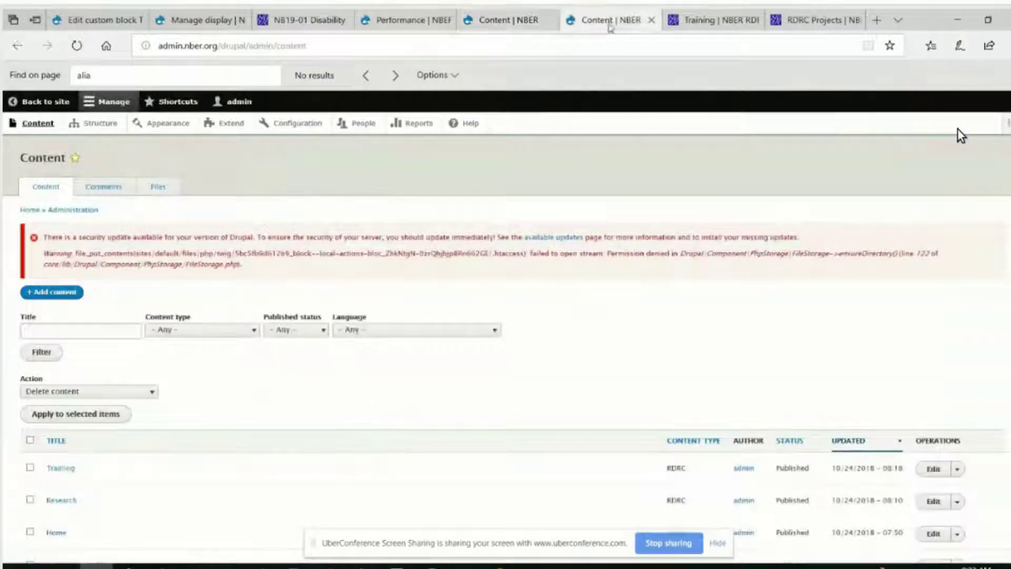
click(714, 23)
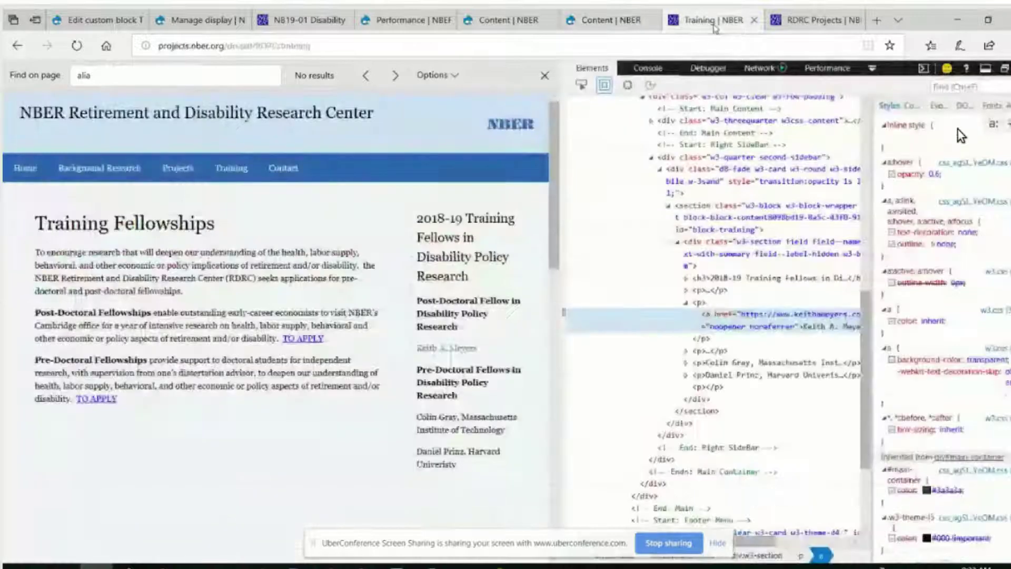
click(798, 22)
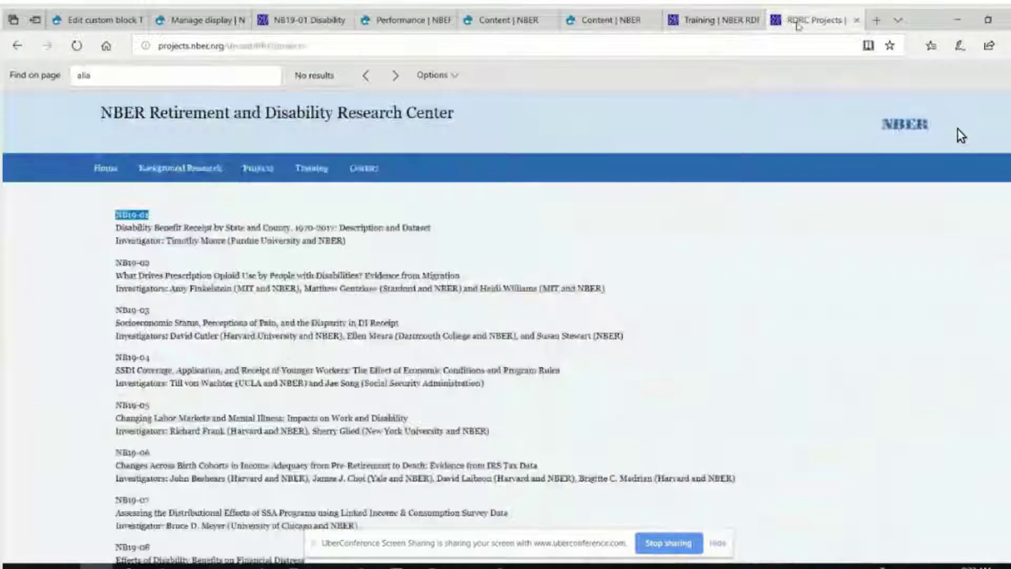
click(515, 23)
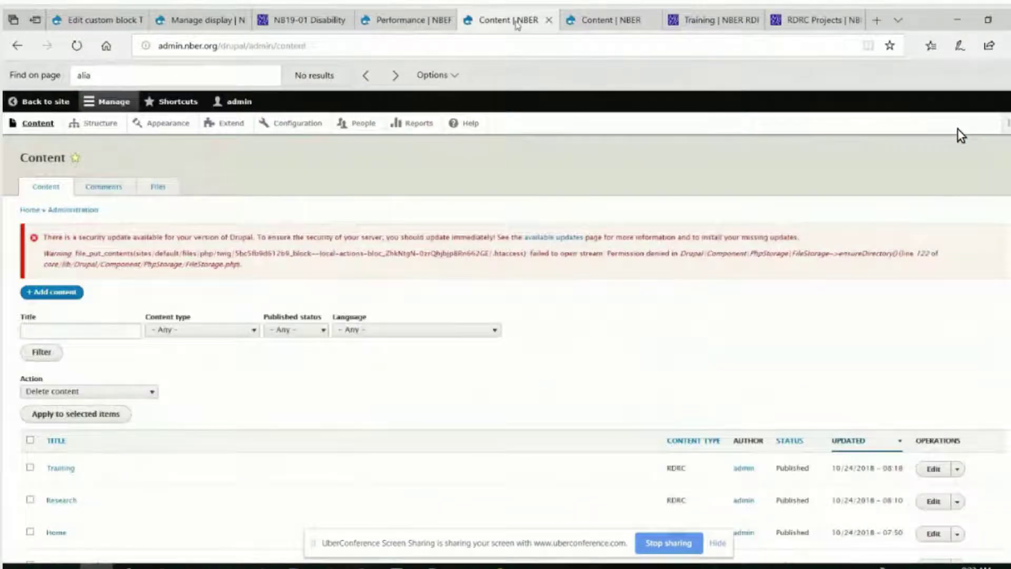
click(207, 24)
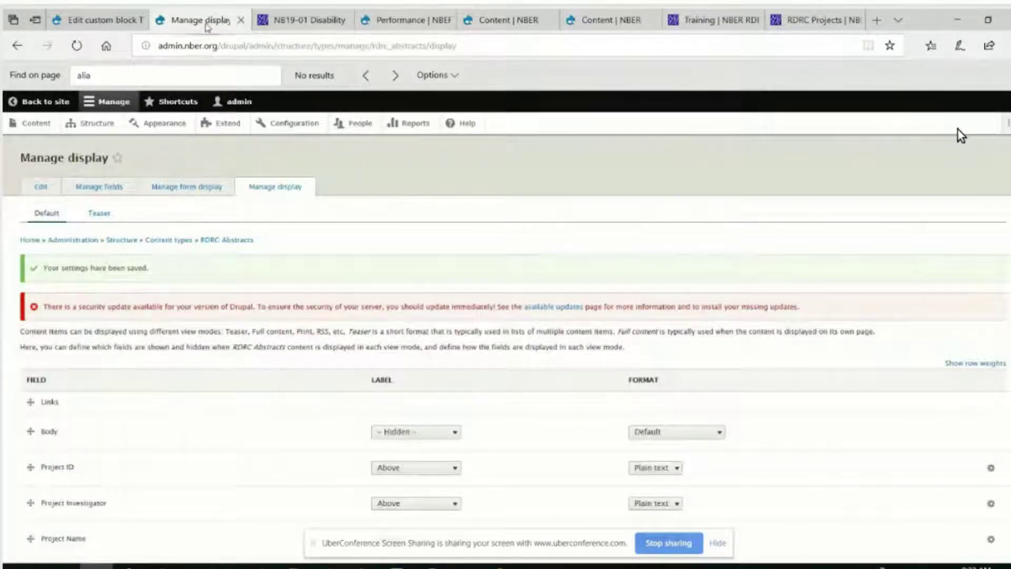
click(286, 26)
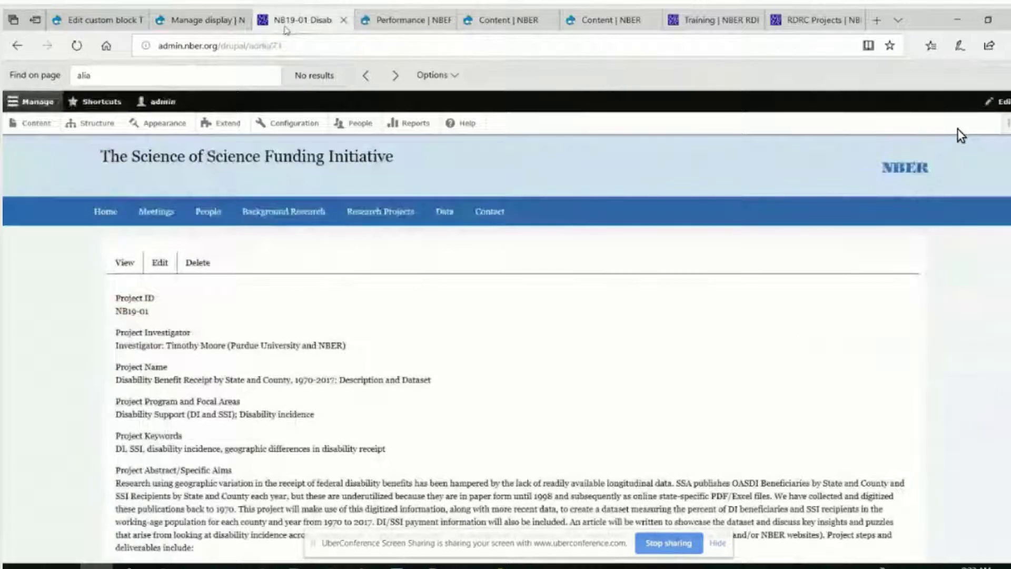
click(398, 24)
Step: Review the site's content list for the RDRC, RDRC Projects and RDRC Abstracts items
click(484, 24)
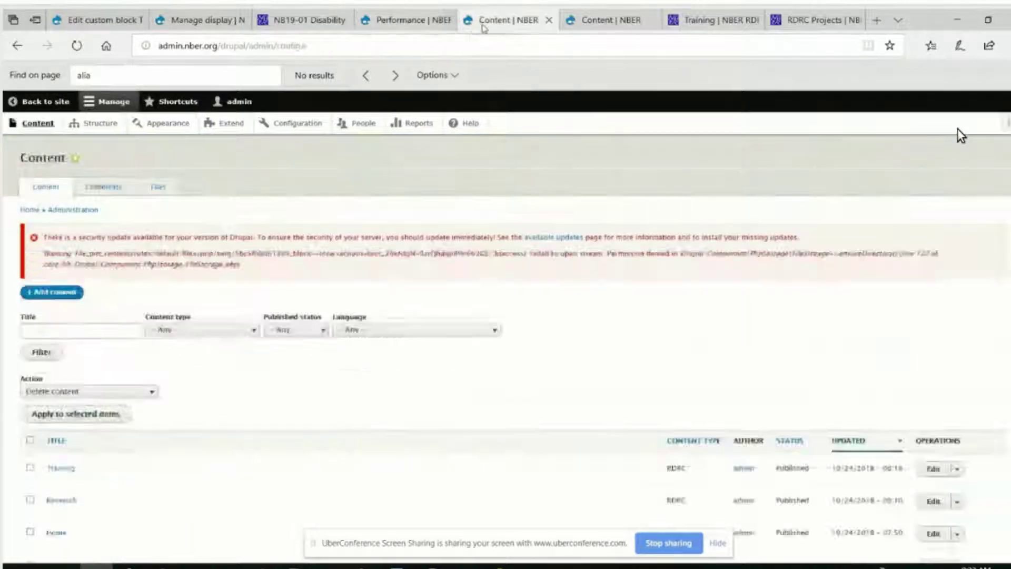
scroll(406, 263, down, 5)
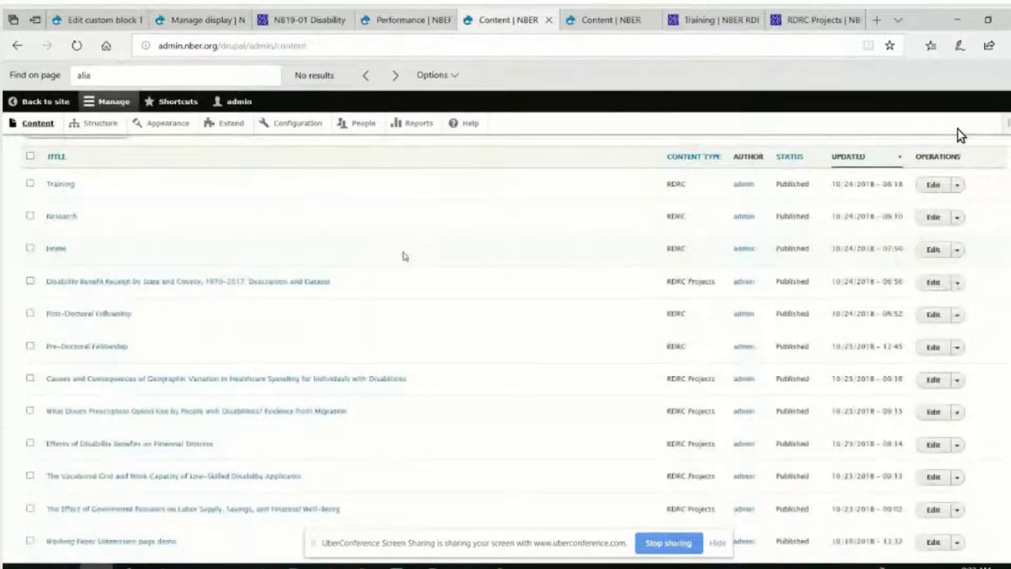
scroll(406, 257, down, 7)
scroll(406, 256, up, 5)
scroll(405, 256, up, 5)
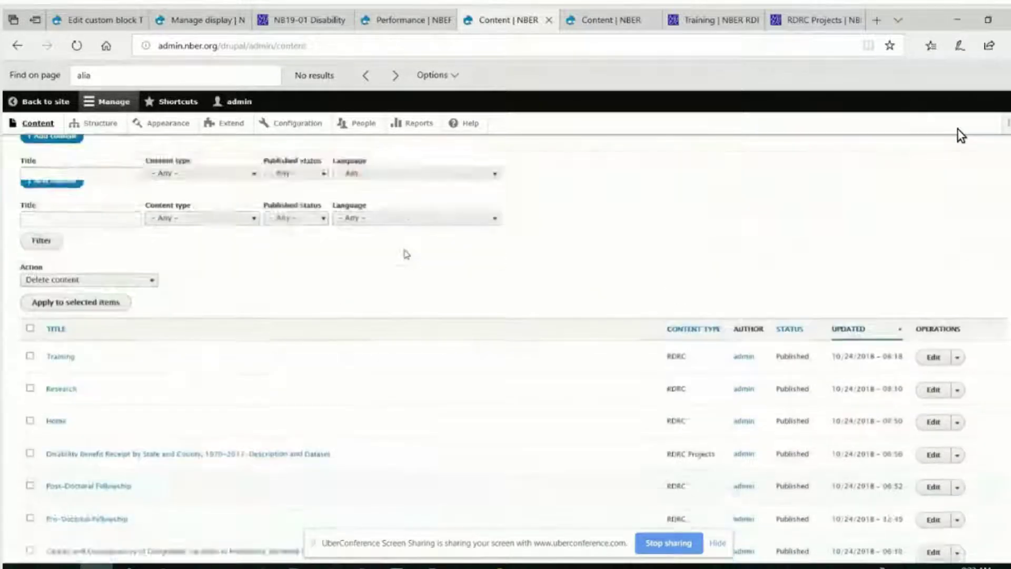
scroll(406, 254, down, 4)
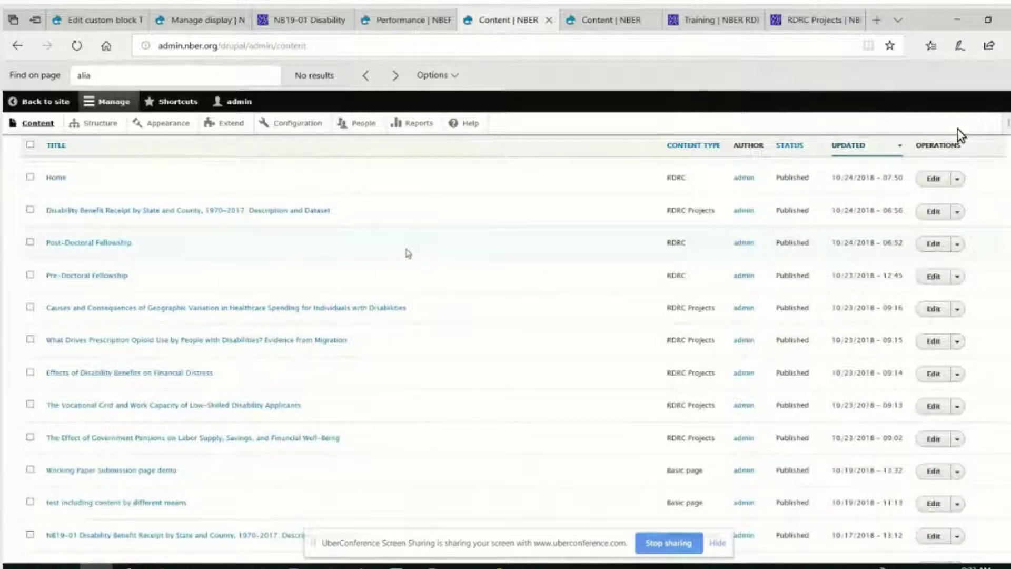
key(F5)
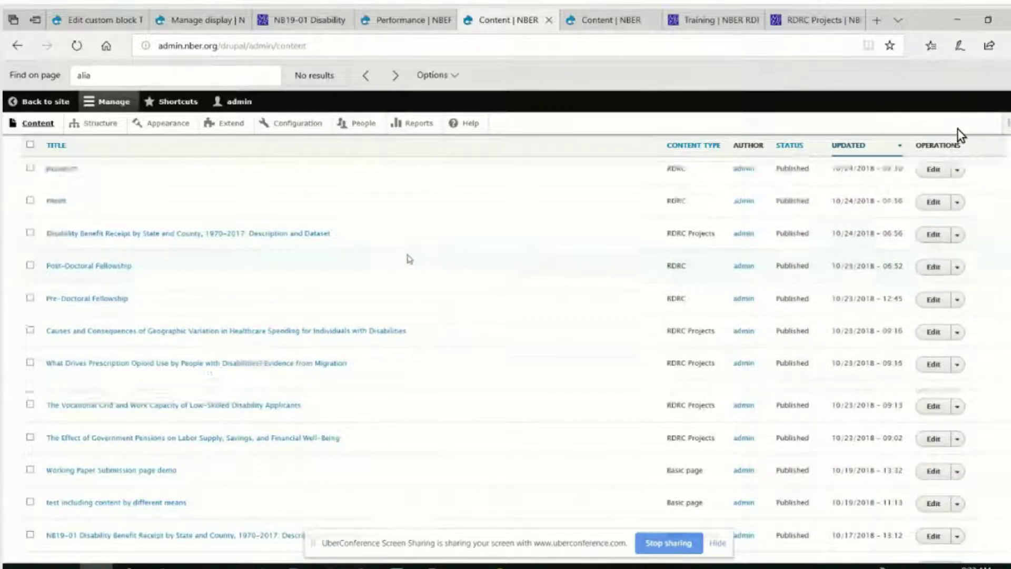
Step: Open the RDRC Abstracts view for editing from the site's list of views
click(84, 124)
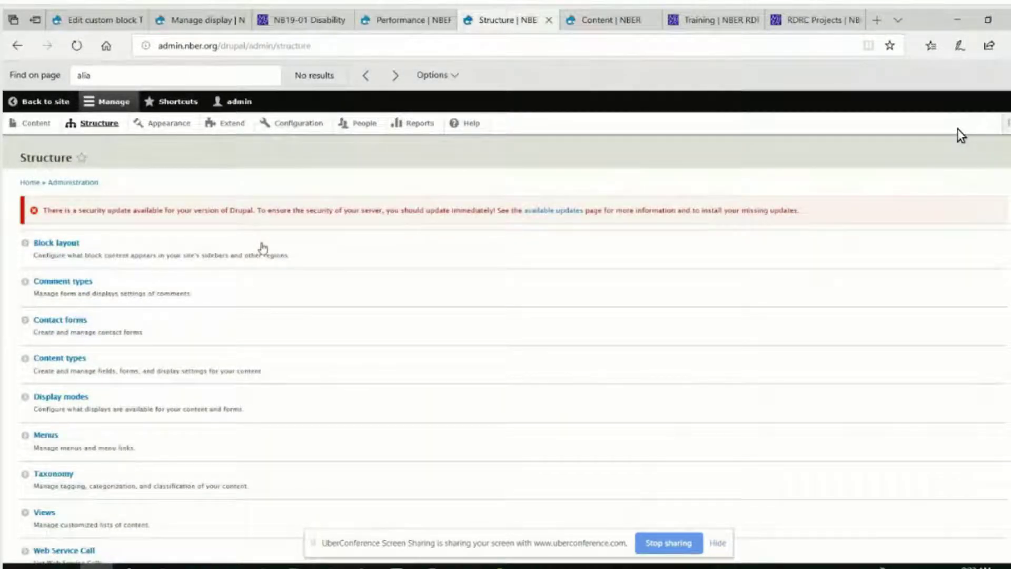
scroll(264, 247, down, 1)
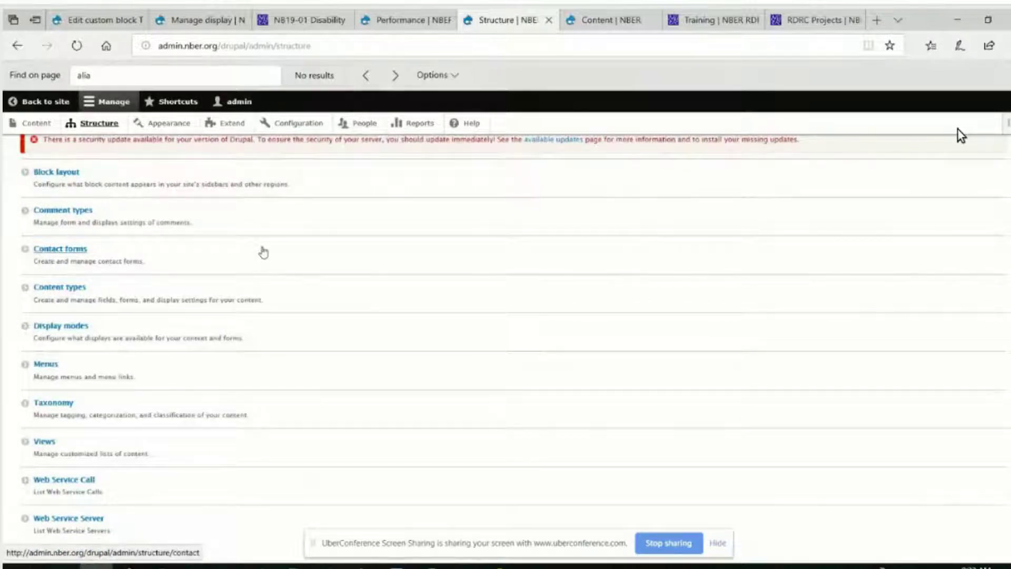
click(45, 442)
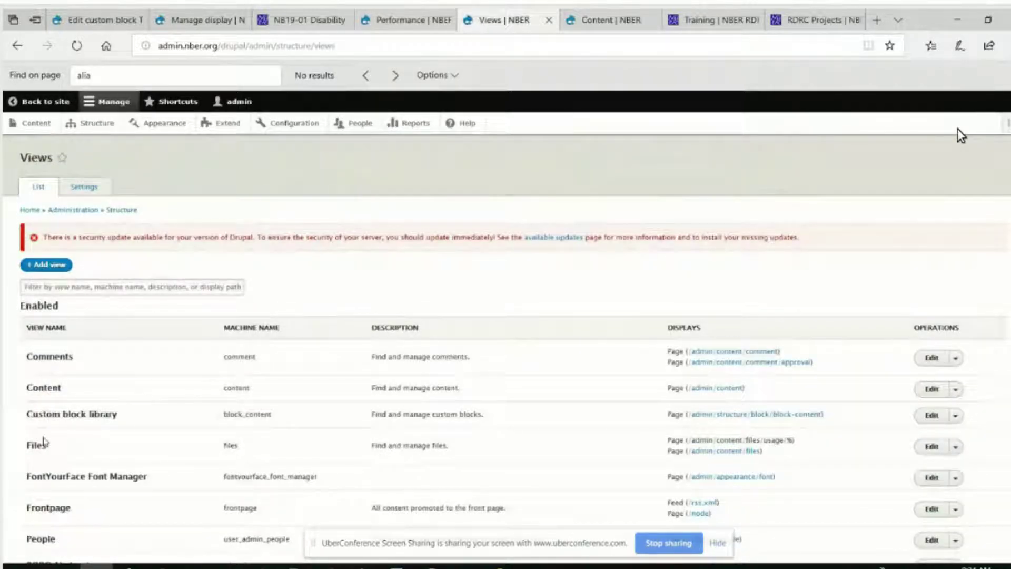
scroll(45, 441, down, 4)
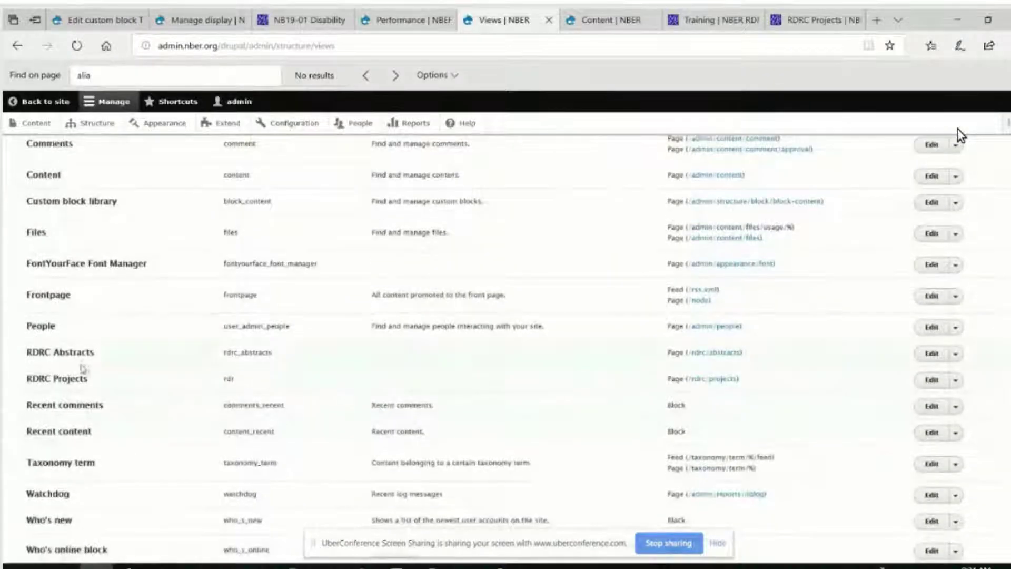
click(919, 358)
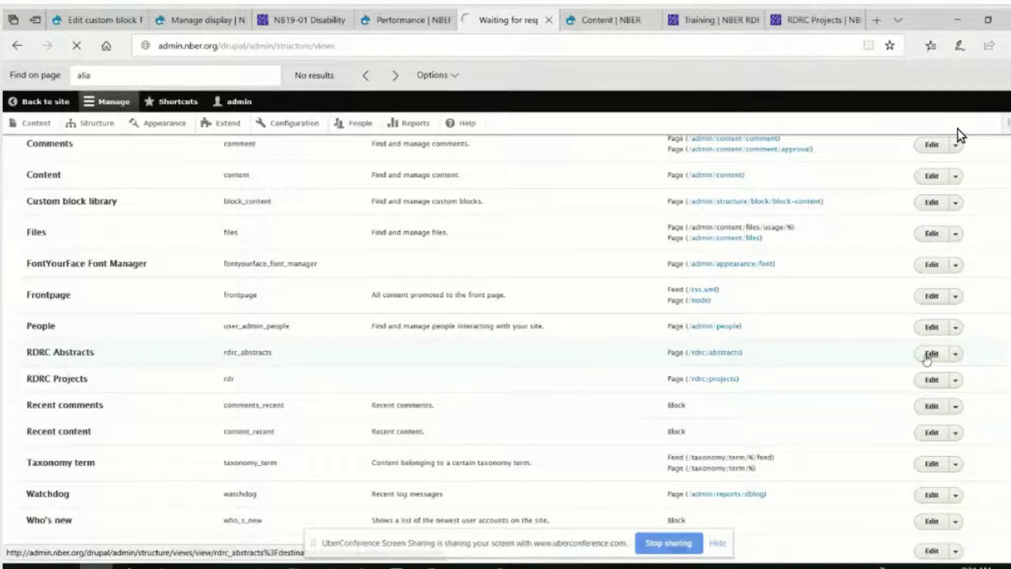
Step: Open the NB19-01 abstract's edit form and examine its project fields
click(200, 20)
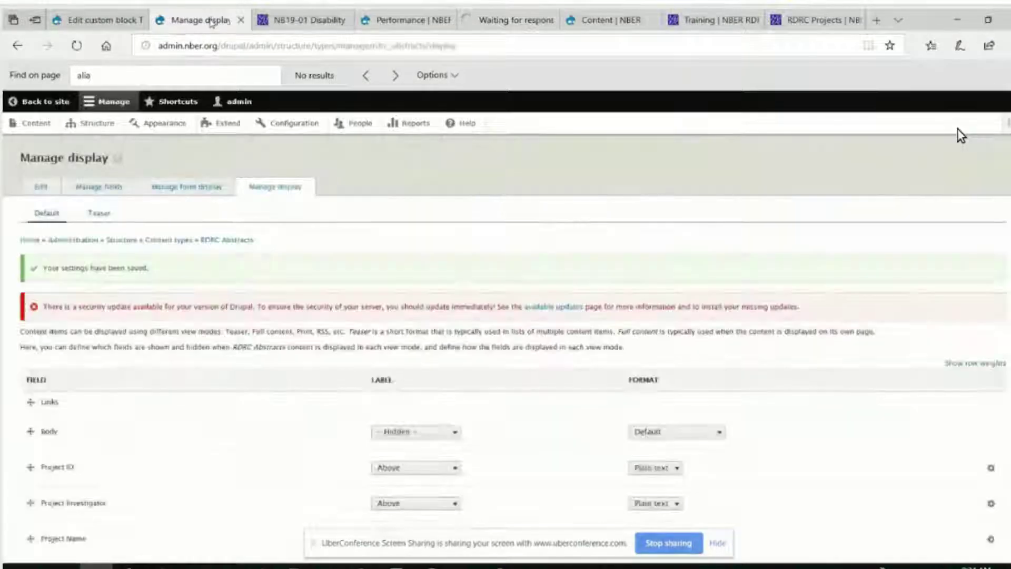
click(310, 21)
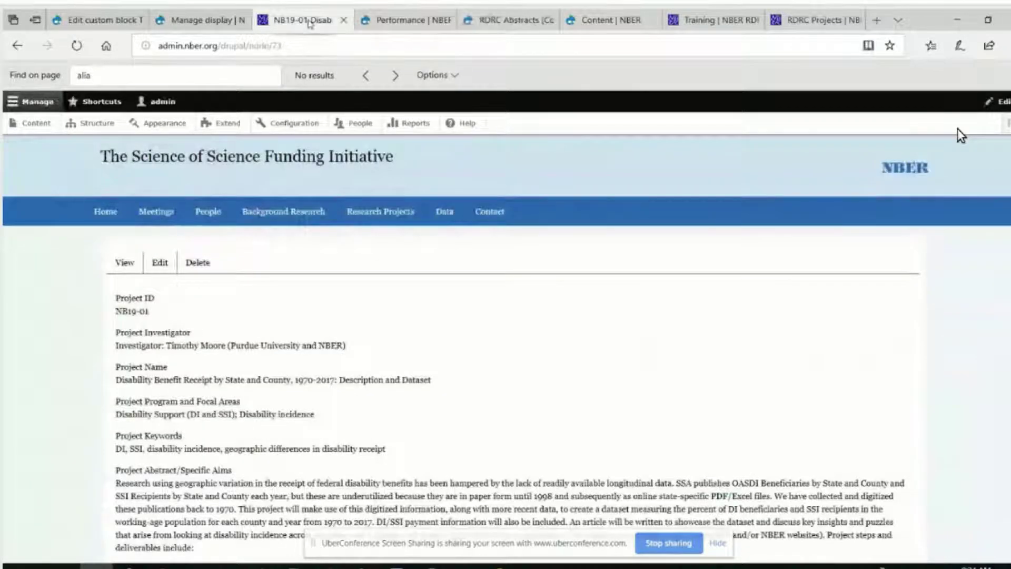
click(17, 46)
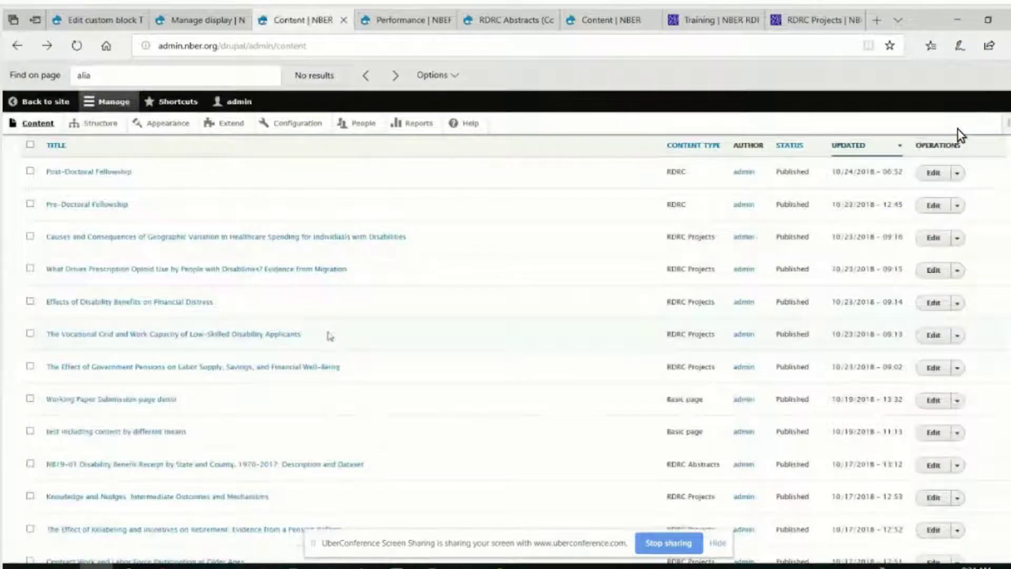
click(47, 46)
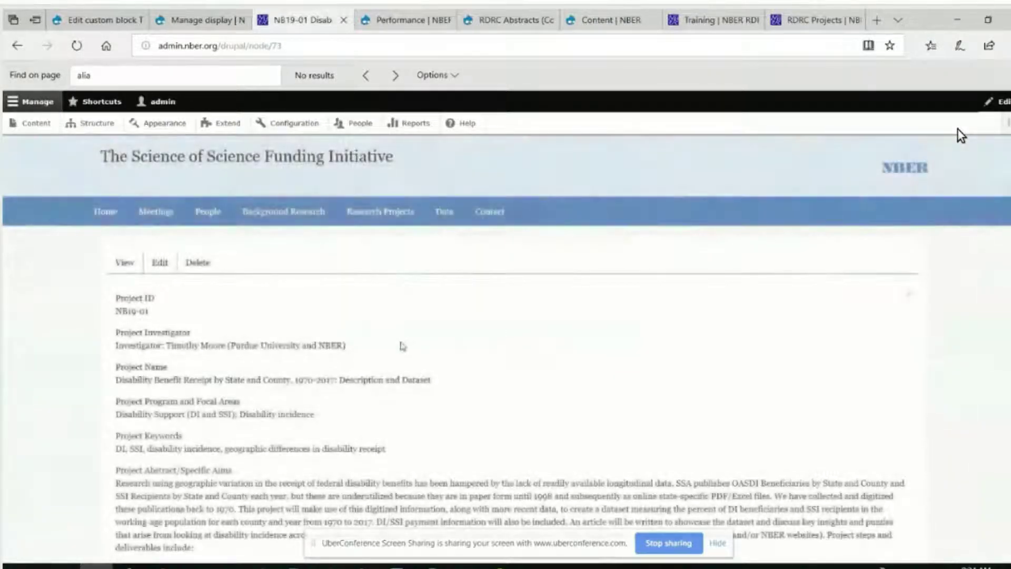
click(155, 266)
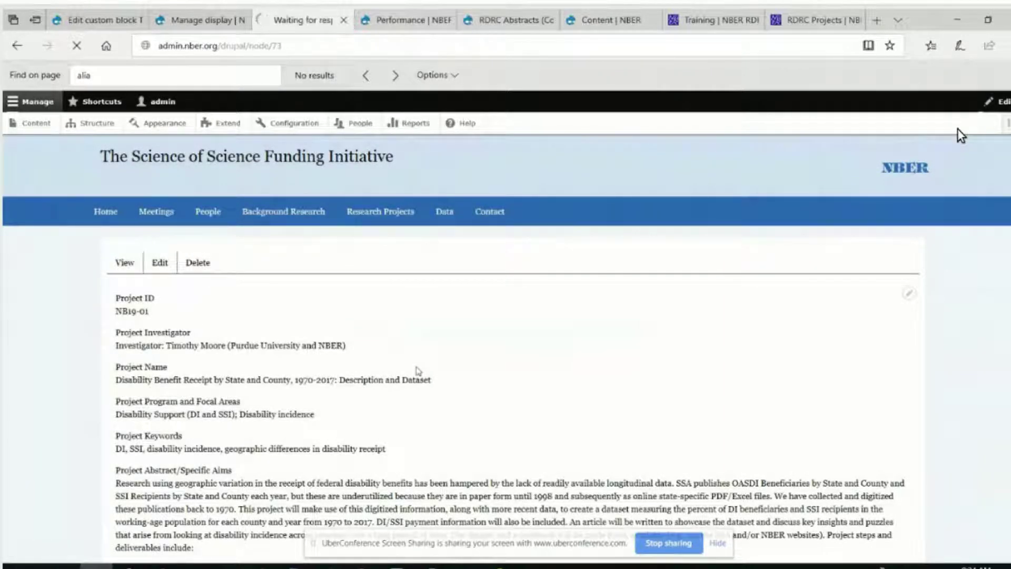
click(910, 295)
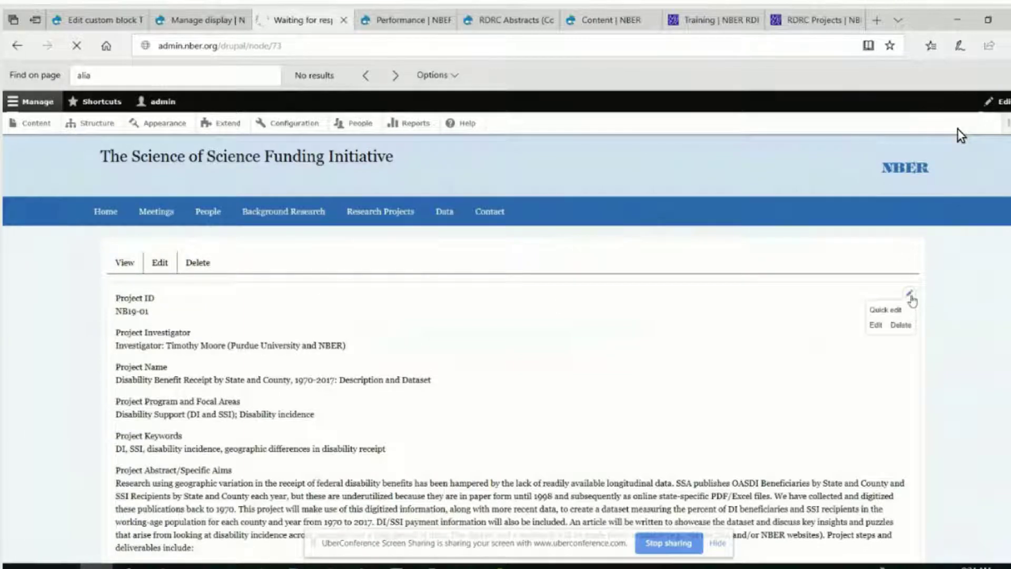
click(876, 325)
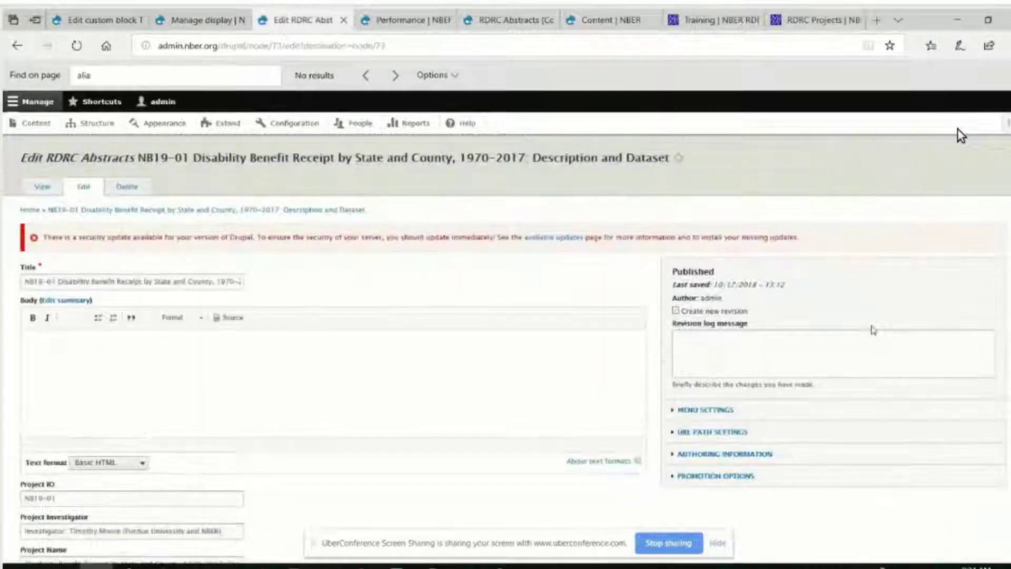
scroll(412, 391, down, 3)
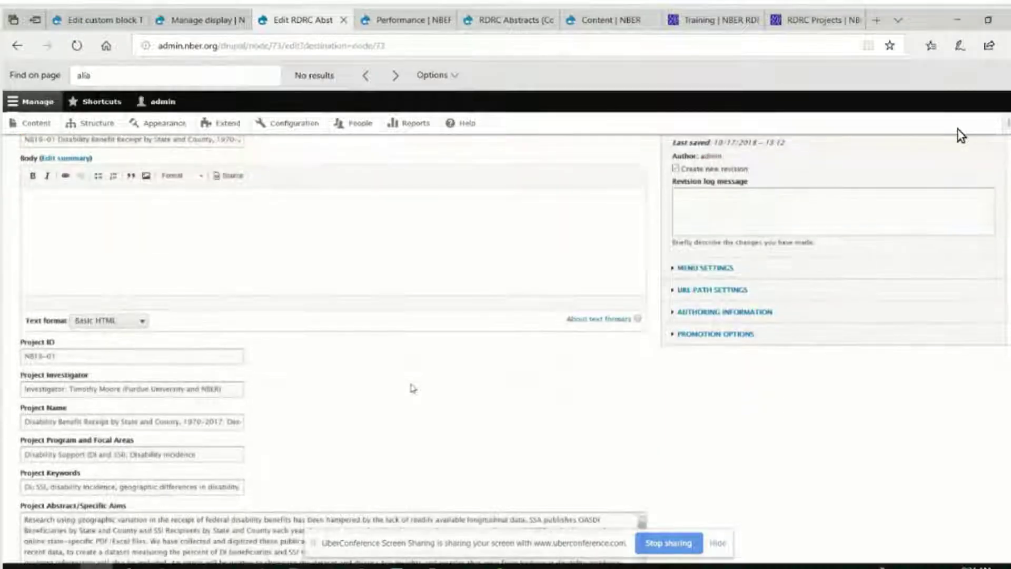
scroll(413, 389, up, 3)
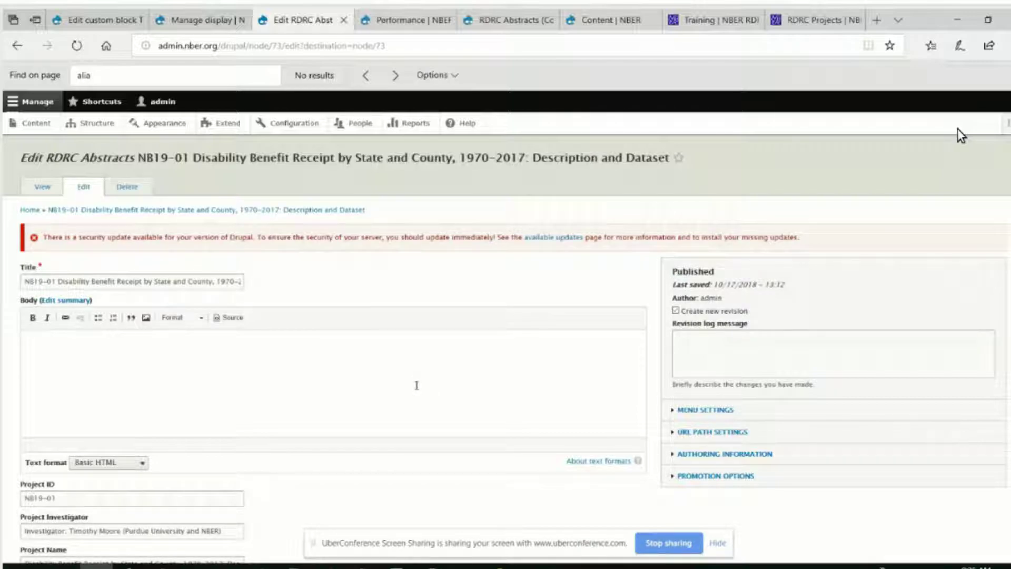
Step: Open a blank RDRC Abstracts creation form and examine its fields from Project ID to Project Abstract/Specific Aims
click(47, 126)
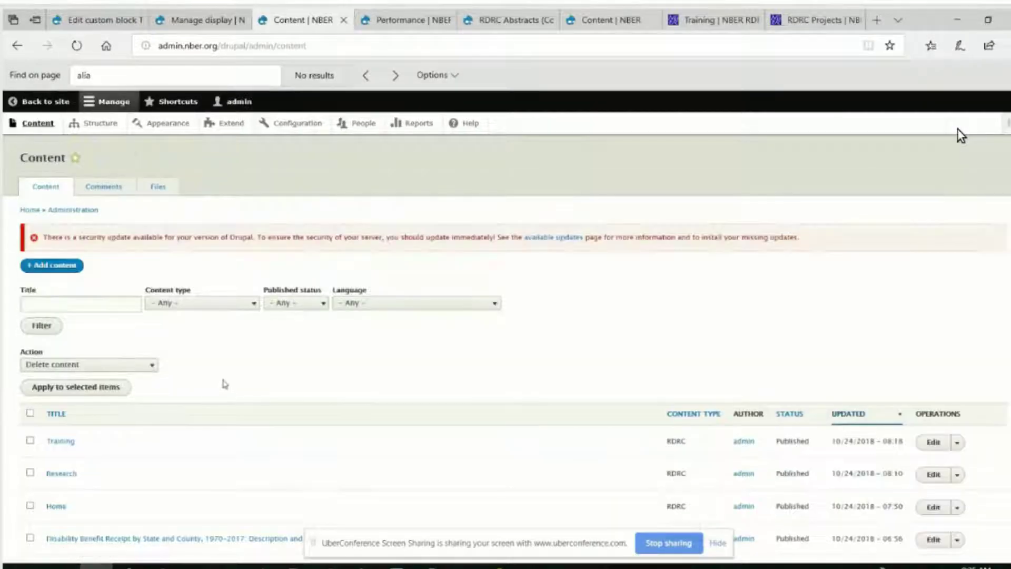
scroll(225, 384, down, 3)
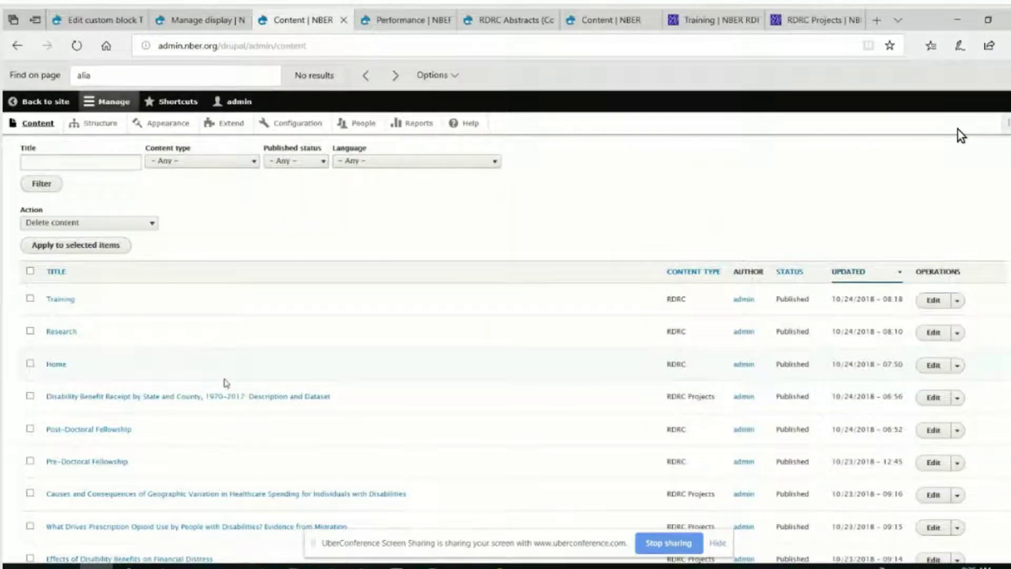
scroll(227, 383, up, 3)
click(64, 268)
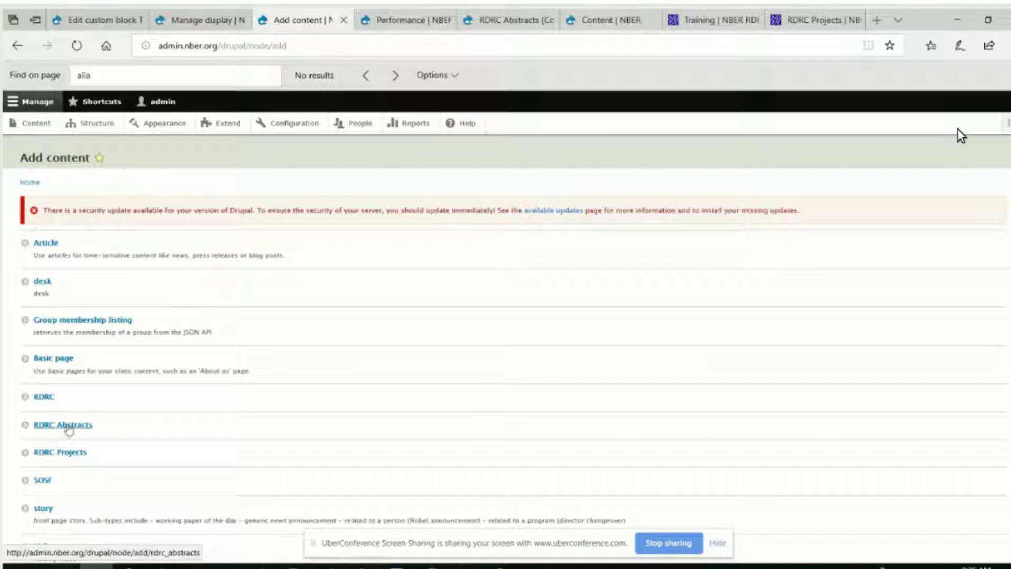
click(69, 427)
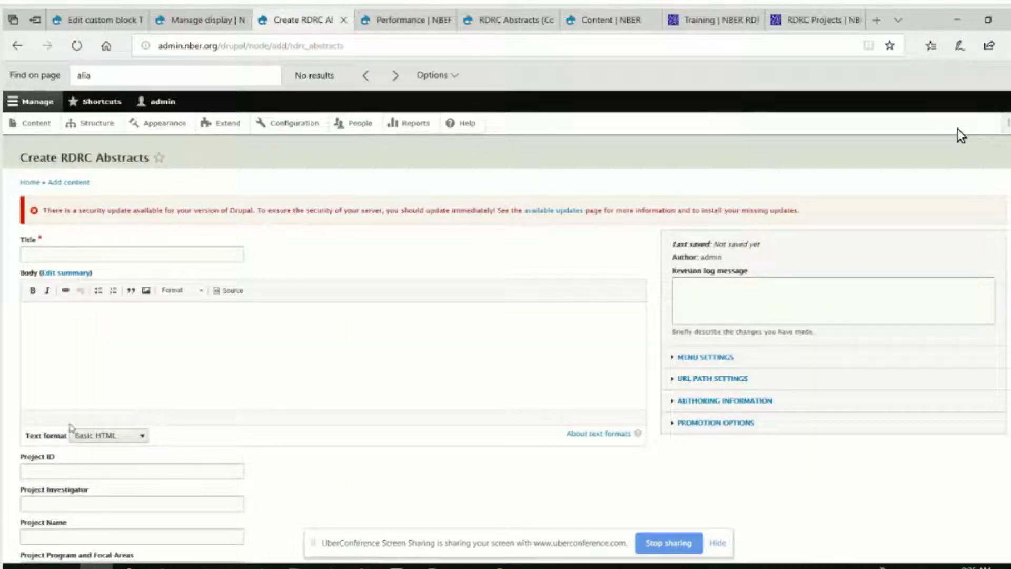
click(52, 467)
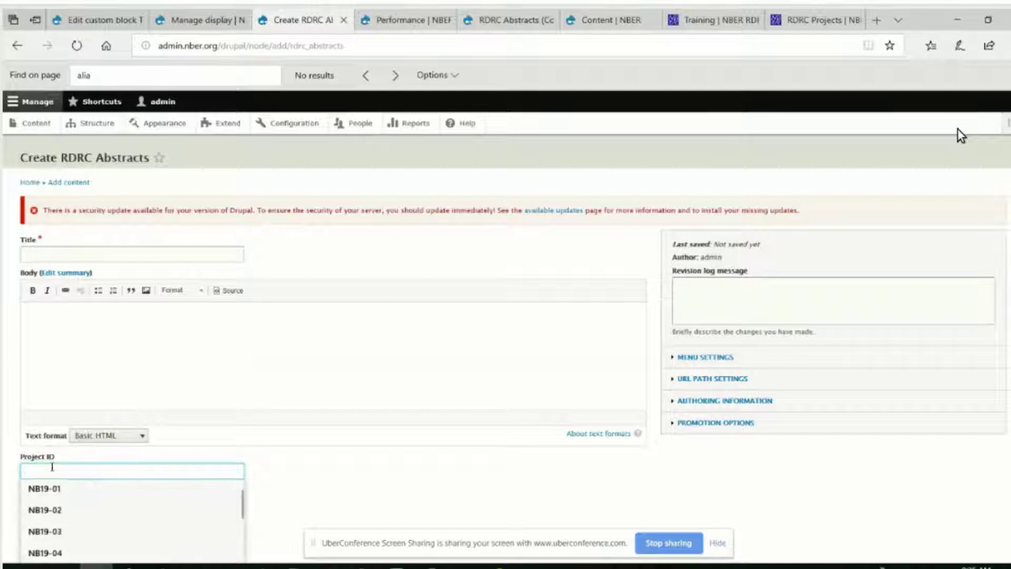
click(262, 468)
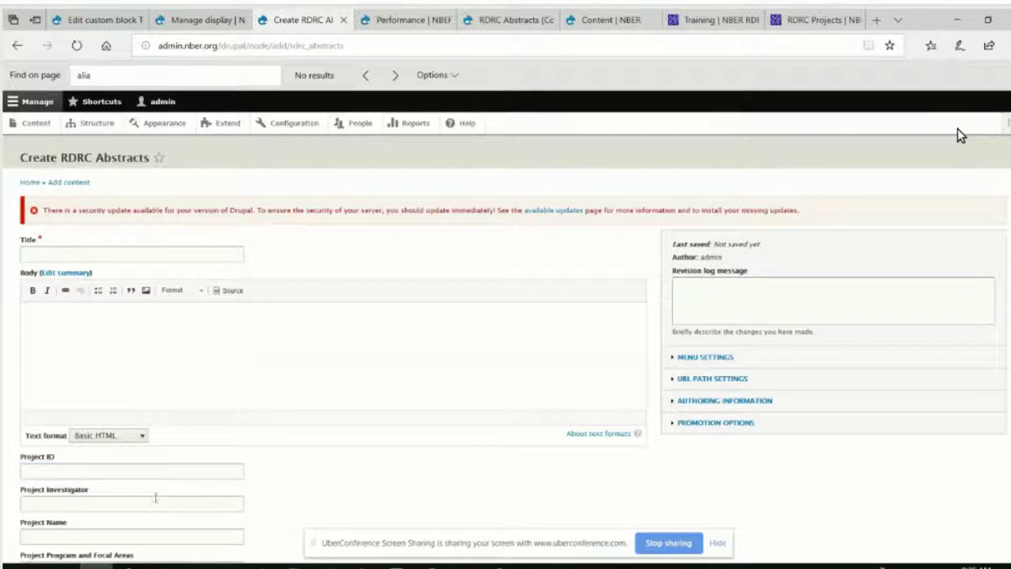
scroll(156, 495, down, 2)
scroll(142, 505, down, 2)
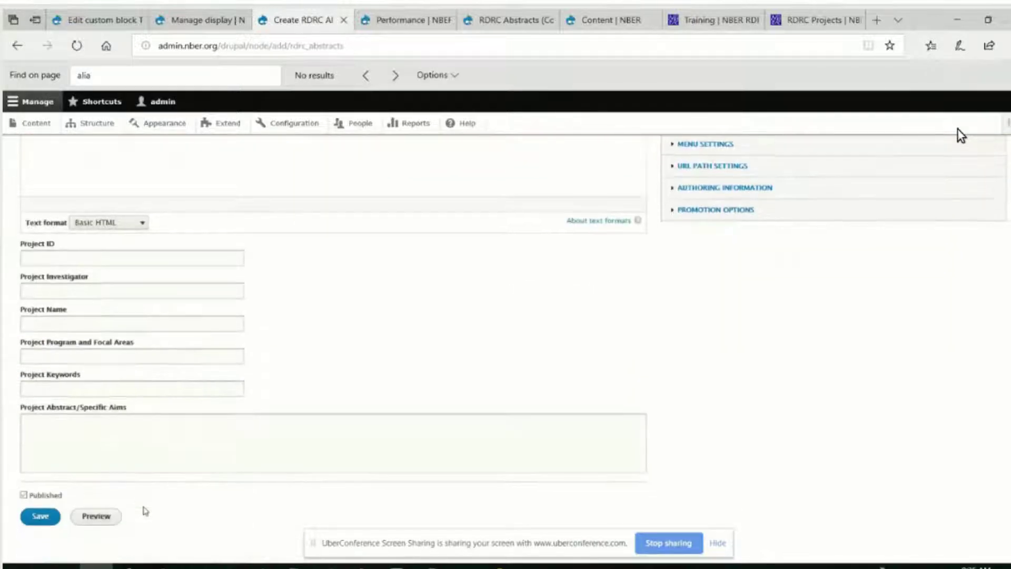
click(125, 457)
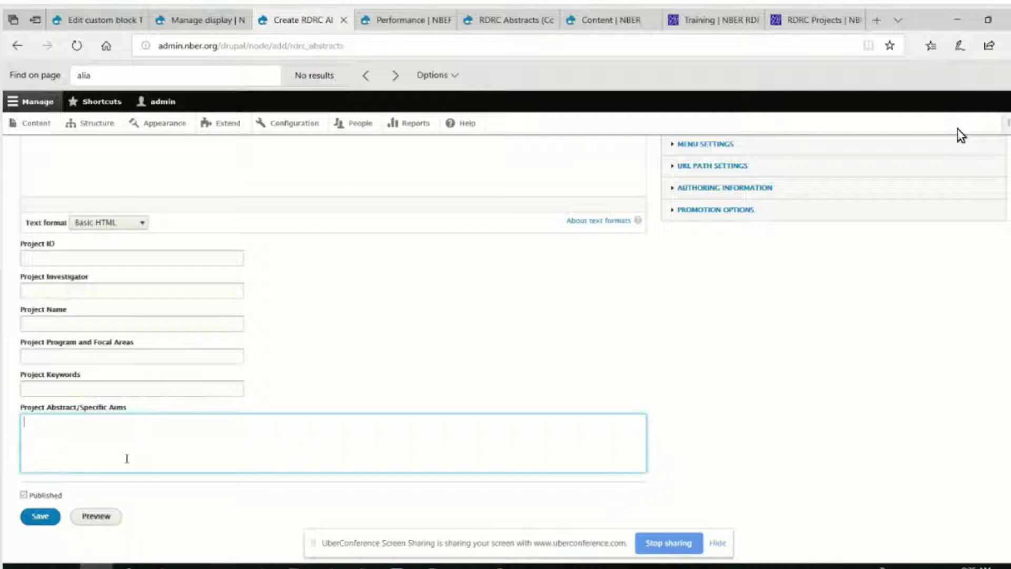
Step: Return to the public RDRC Projects page and examine the project ID of the NB19-01 entry
click(606, 20)
click(398, 21)
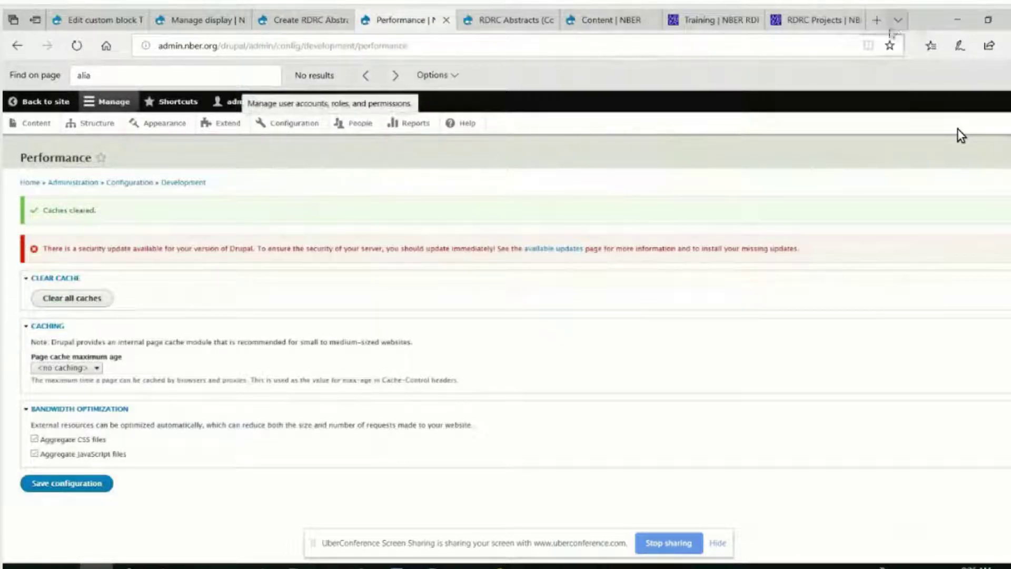
click(798, 24)
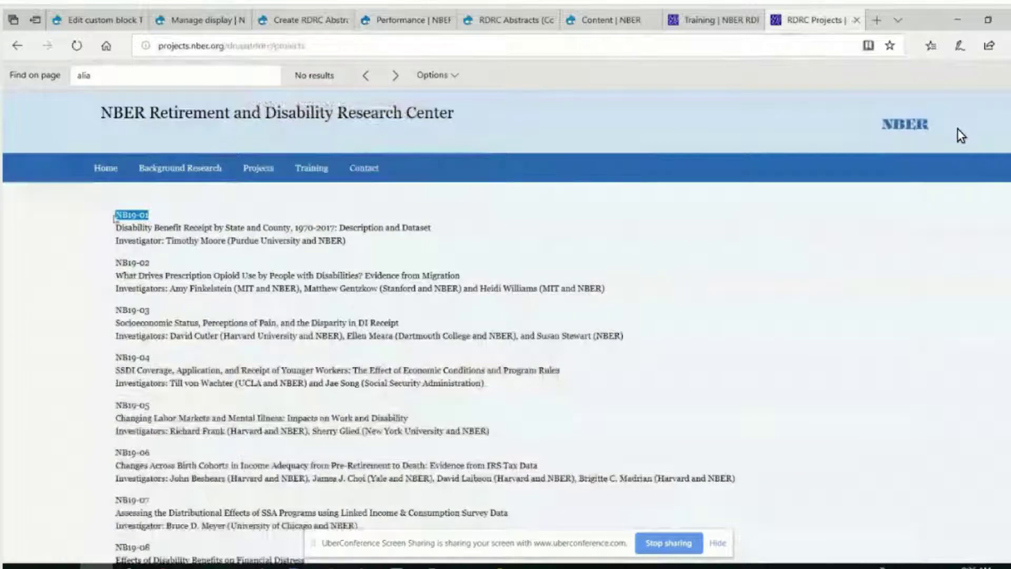
drag(149, 215, 117, 218)
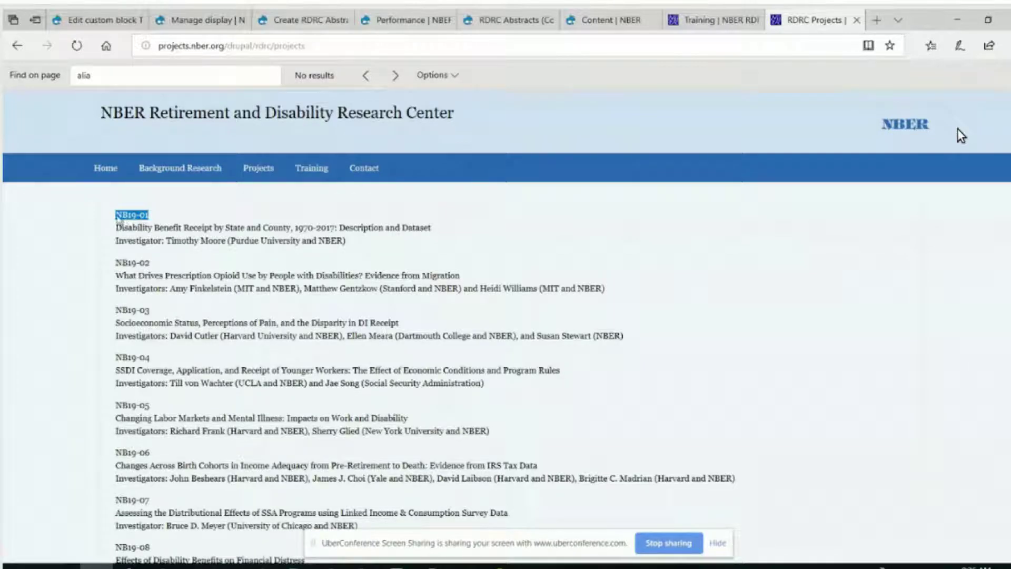
drag(142, 215, 171, 211)
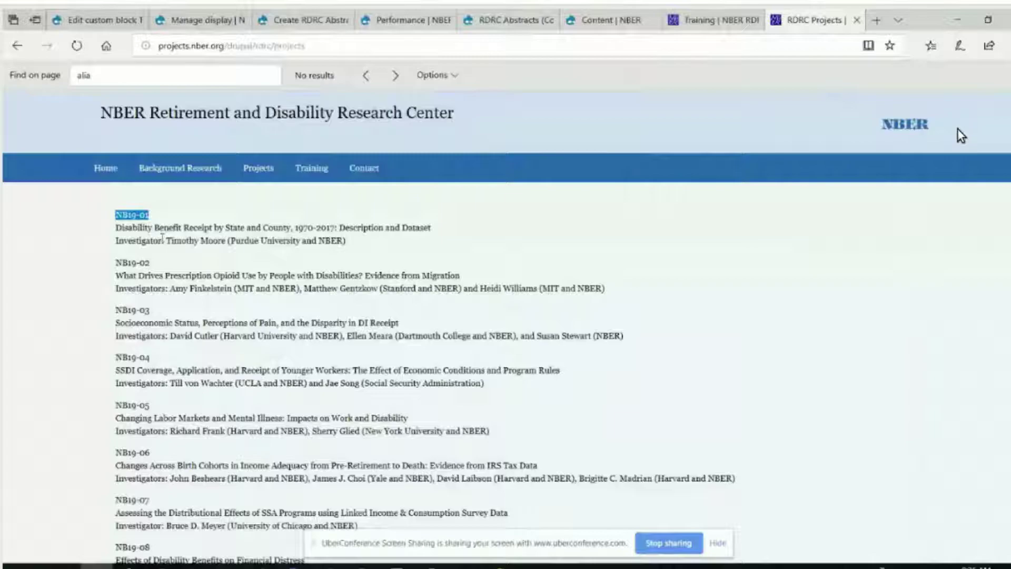
click(513, 268)
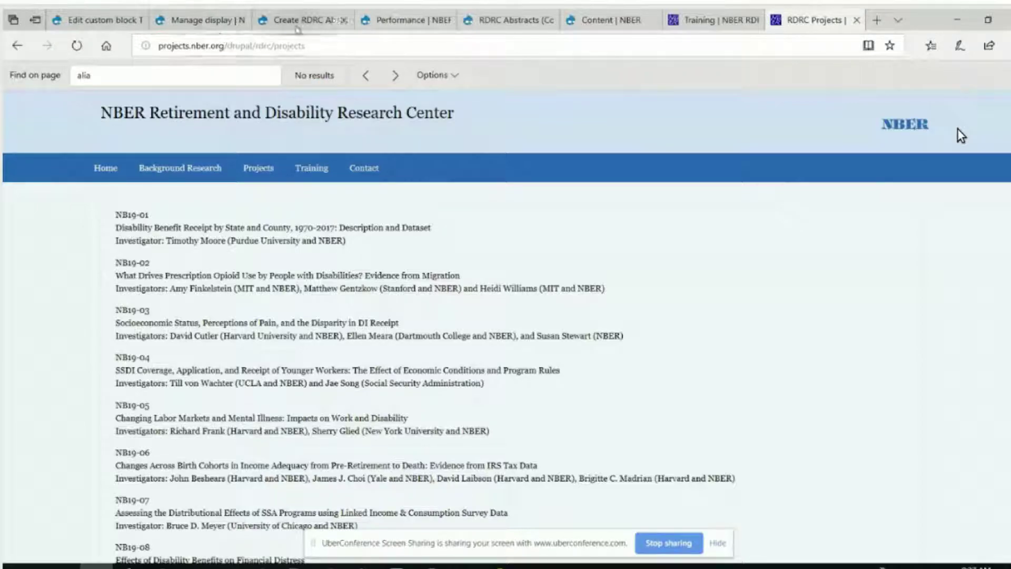
Step: Open a blank RDRC Projects creation form and examine its Project Name, Project ID, Project Investigator and Project Link fields
click(202, 21)
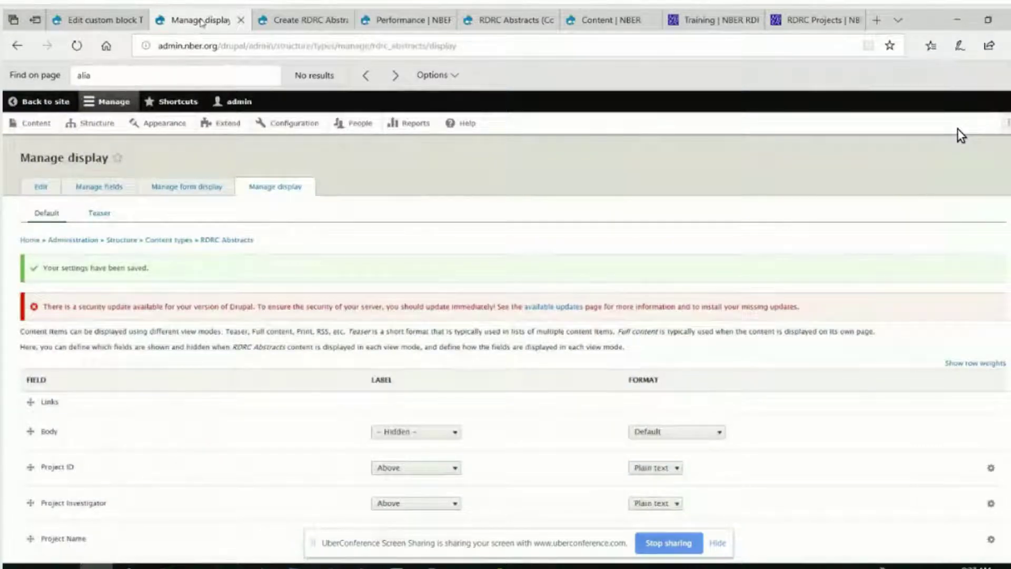
click(46, 129)
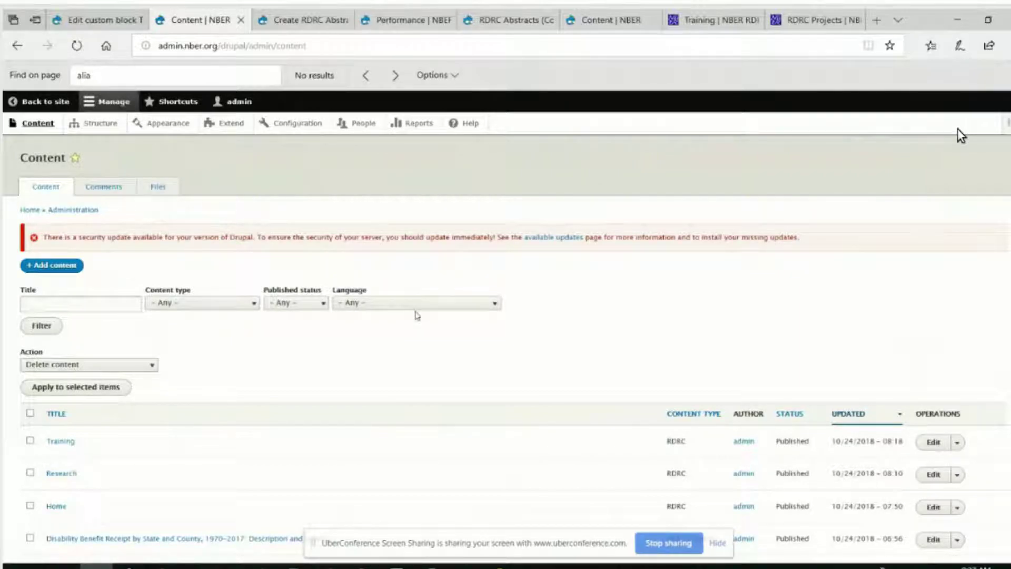
click(52, 264)
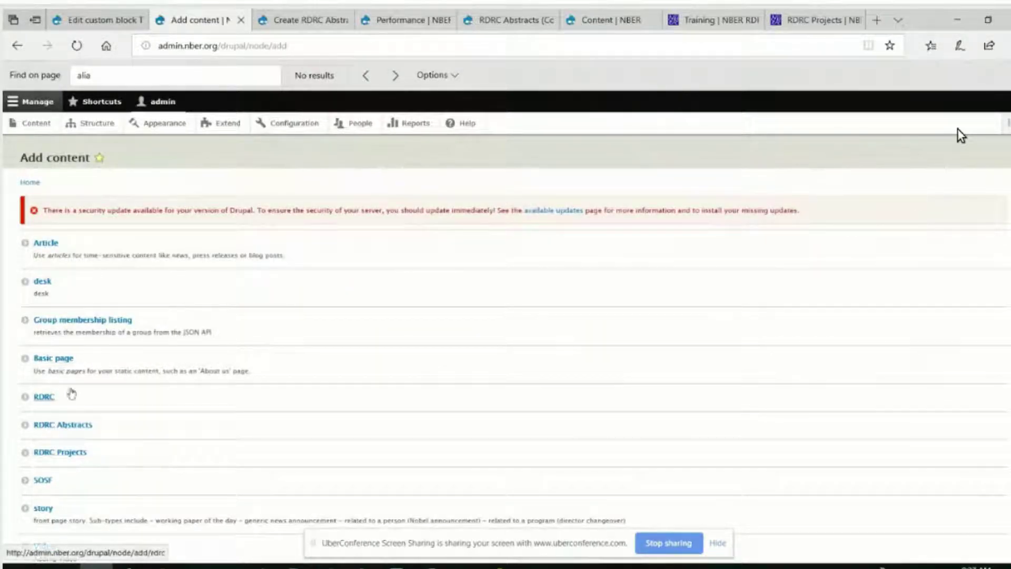
click(78, 452)
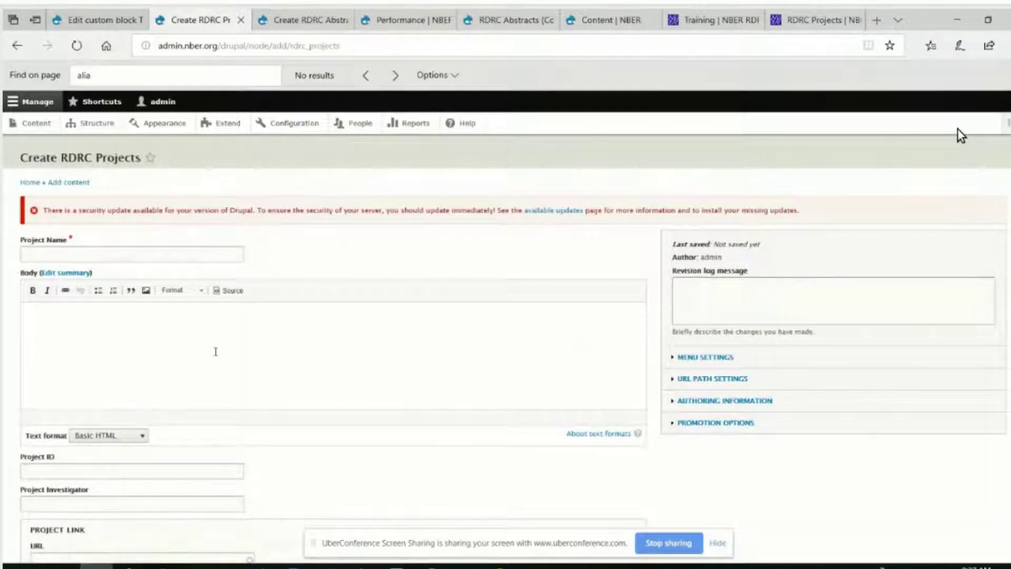
scroll(215, 351, down, 3)
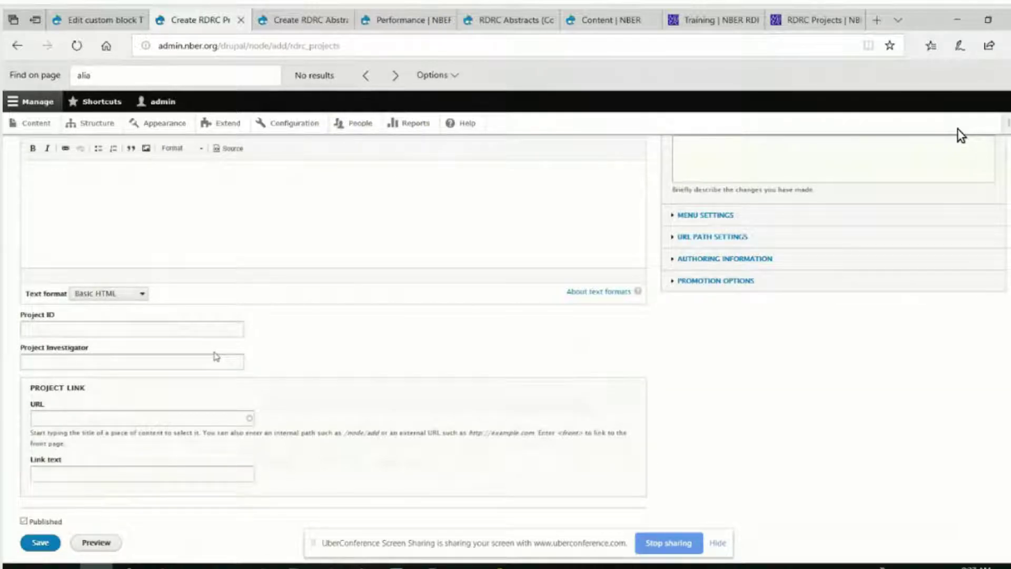
scroll(216, 356, up, 3)
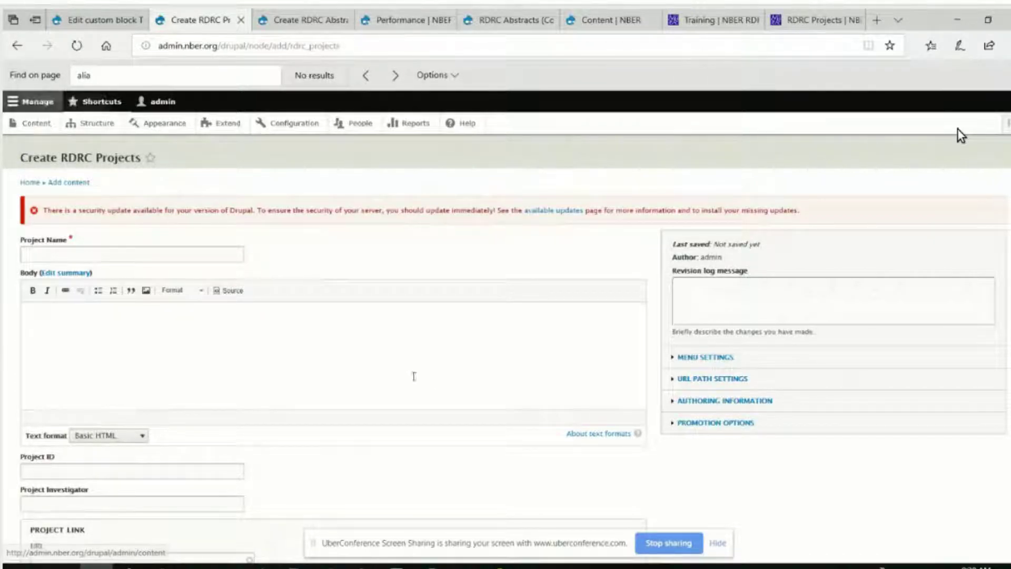
scroll(414, 377, down, 3)
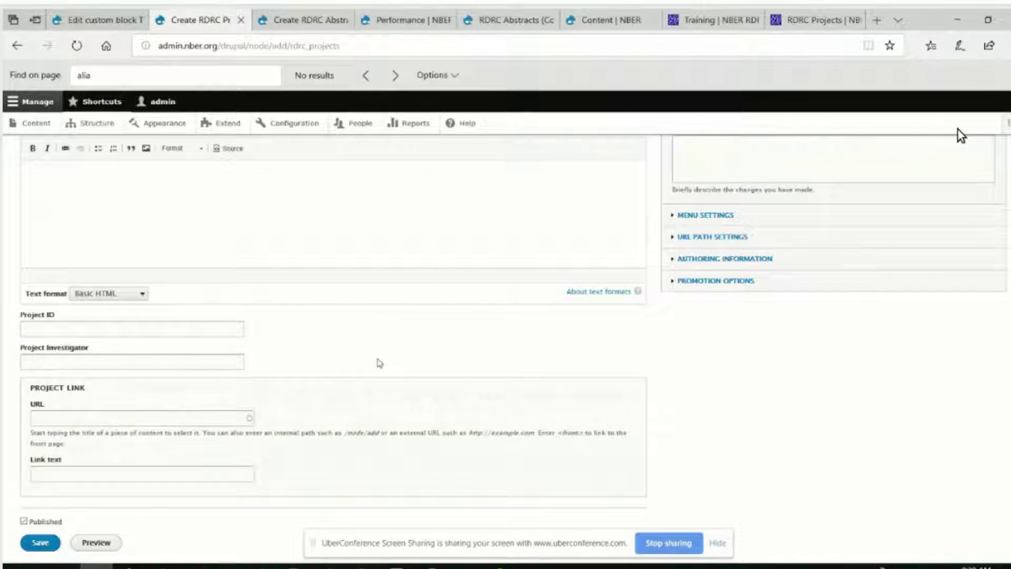
scroll(316, 257, up, 3)
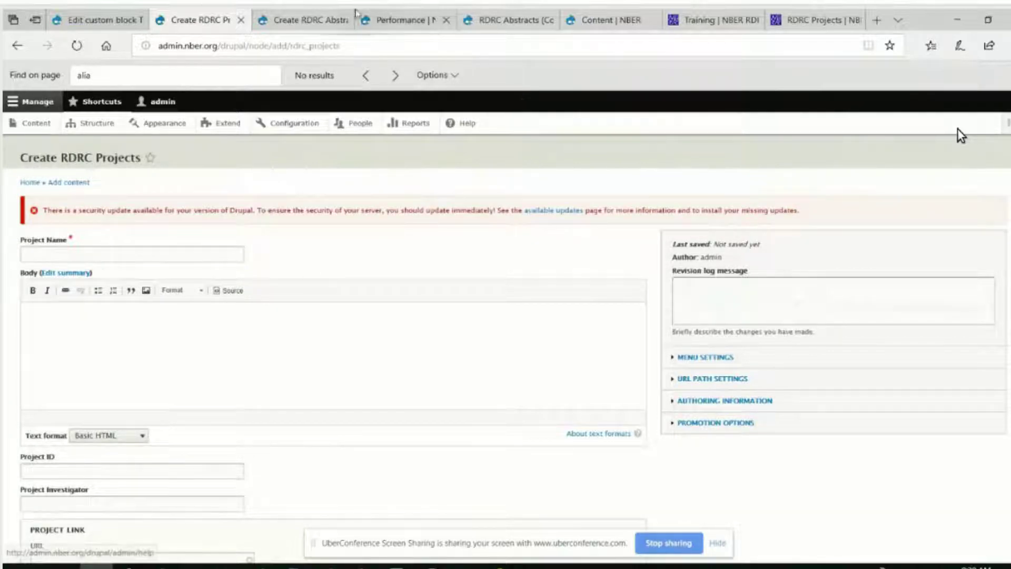
Step: Compare the NB19-01 entry's title, investigator line and project ID on the public RDRC Projects page with the project form fields
click(586, 19)
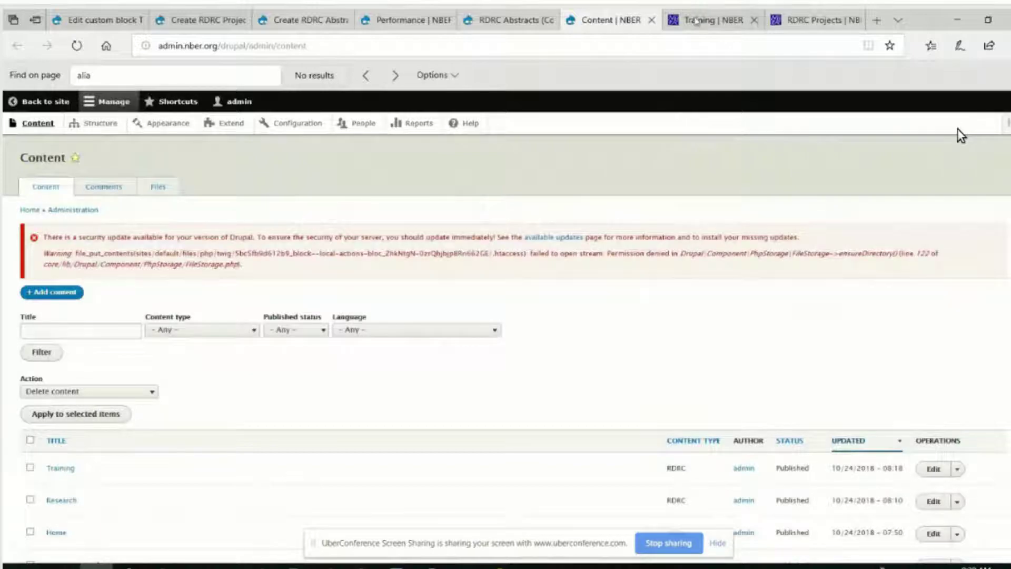
click(801, 19)
drag(108, 227, 533, 248)
click(116, 224)
drag(116, 224, 403, 227)
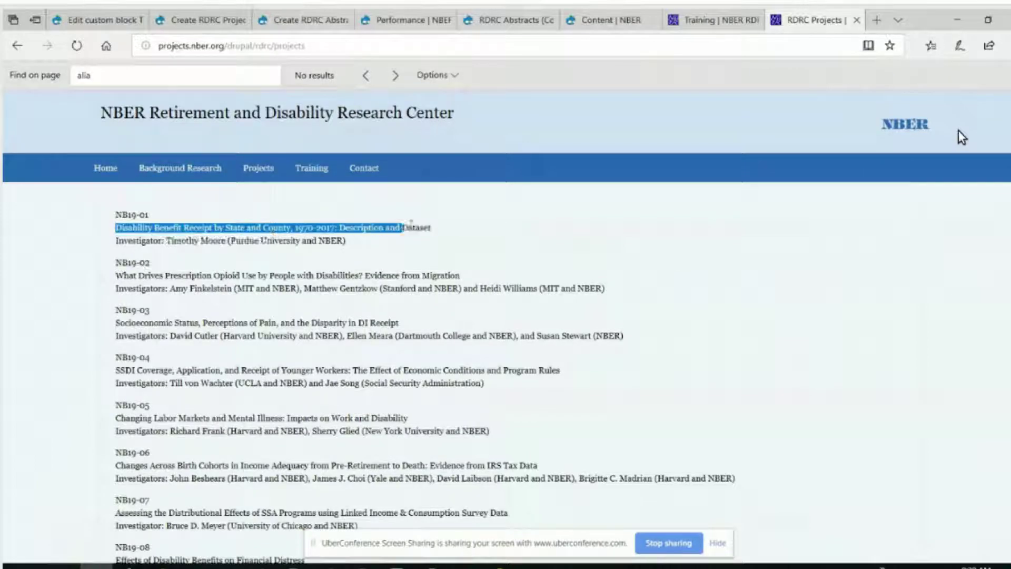
drag(120, 241, 350, 247)
click(571, 355)
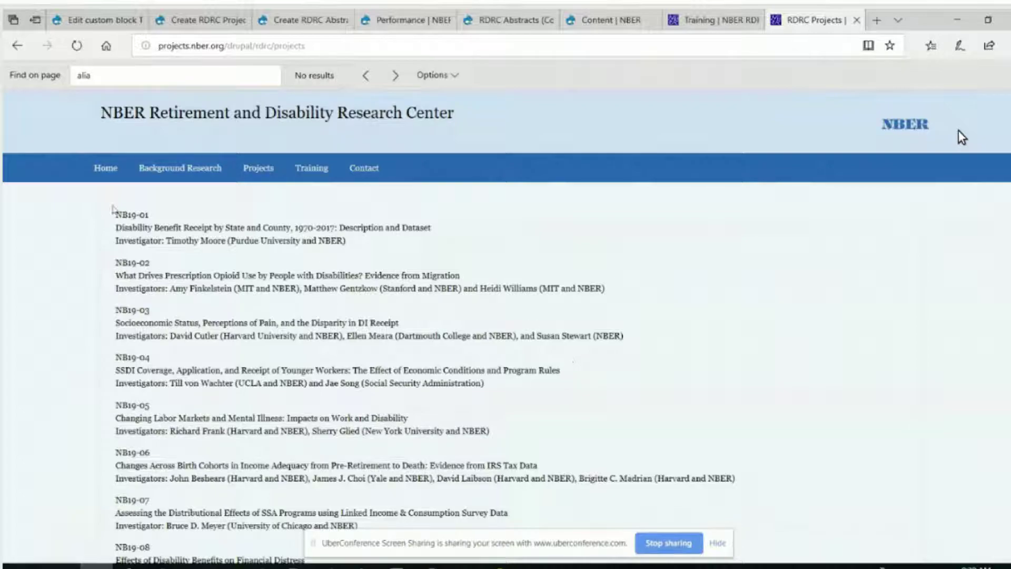
drag(115, 214, 148, 215)
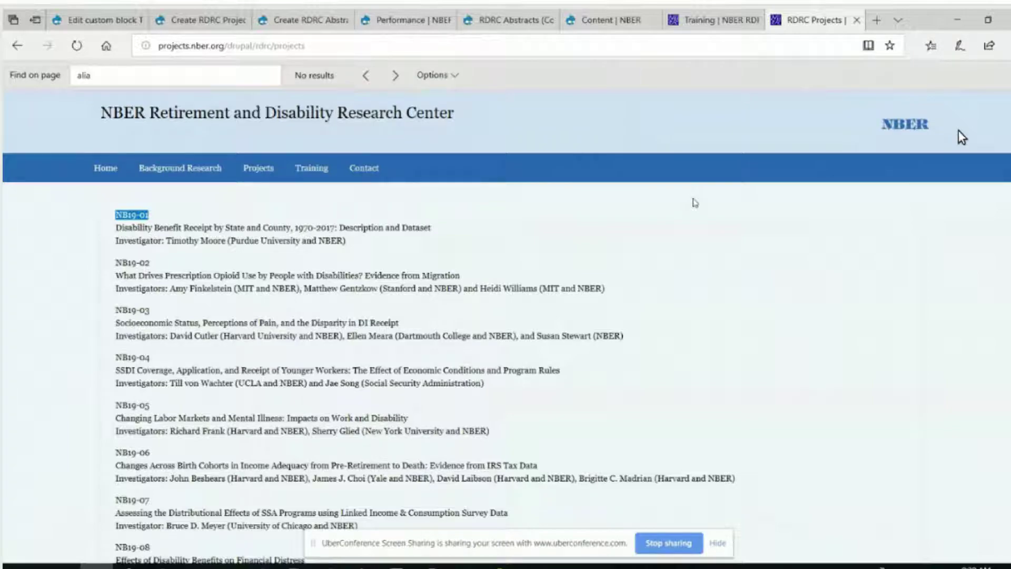
click(171, 222)
drag(116, 214, 161, 210)
click(324, 265)
click(196, 20)
click(304, 20)
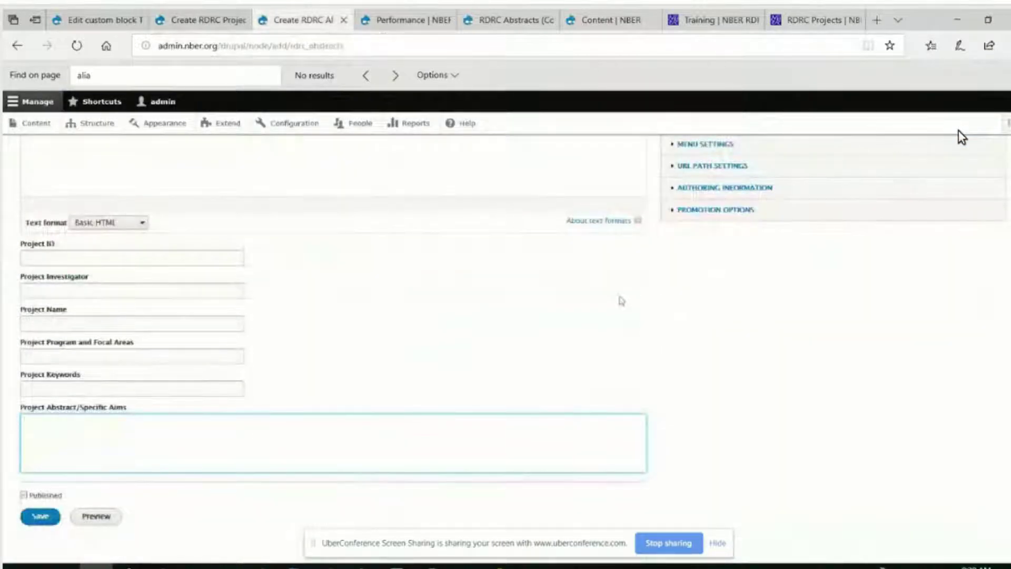
click(411, 20)
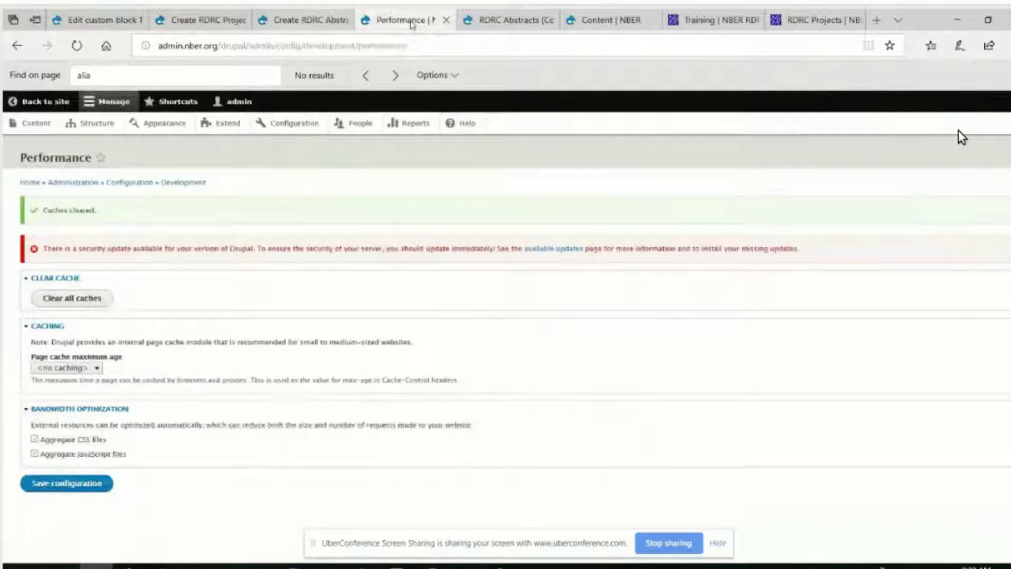
click(223, 24)
click(303, 20)
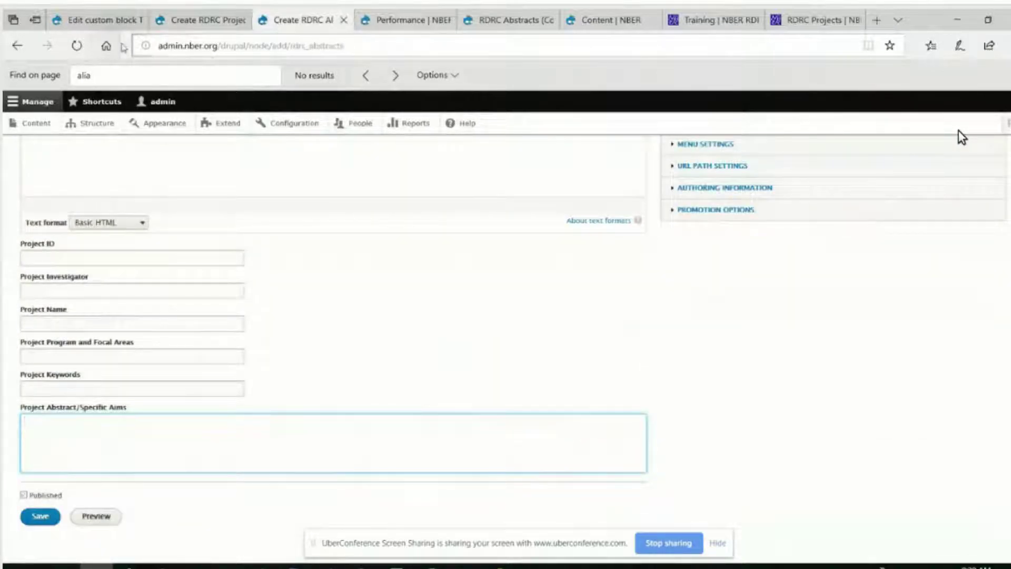
scroll(311, 142, up, 5)
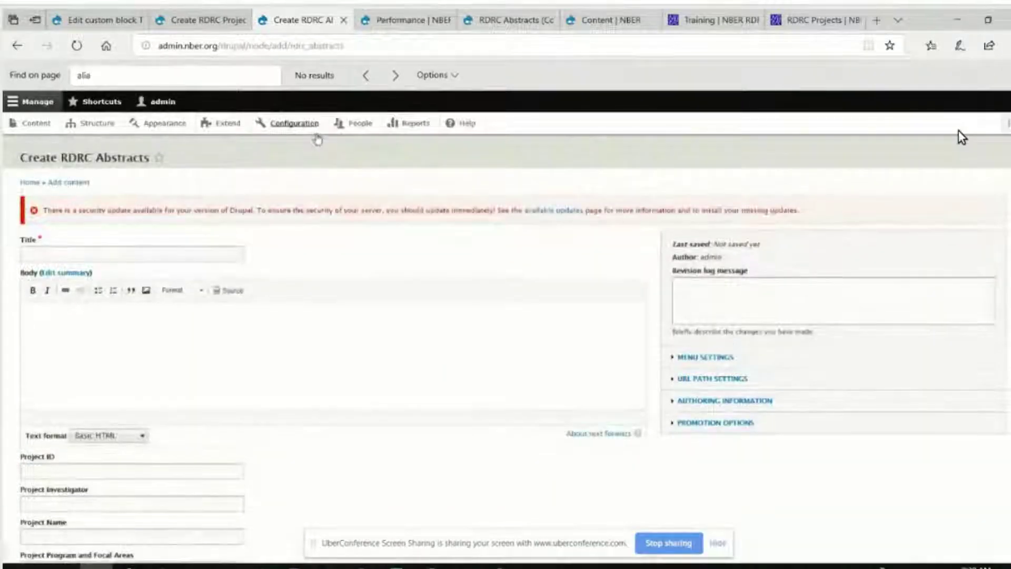
Step: Open the RDRC Projects view for editing from the site's views and examine its fields, filter criteria and sort criteria
click(105, 130)
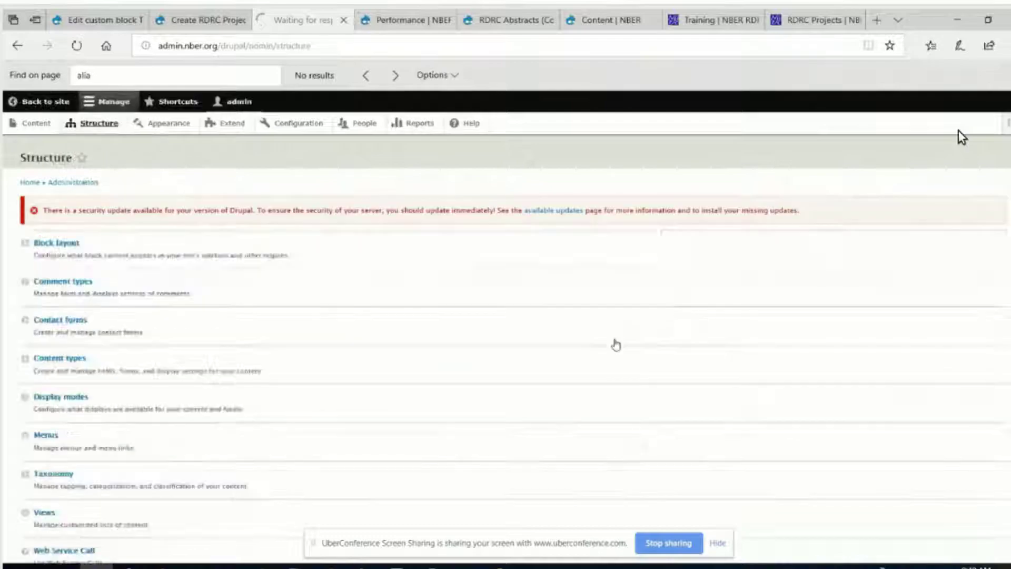
click(44, 512)
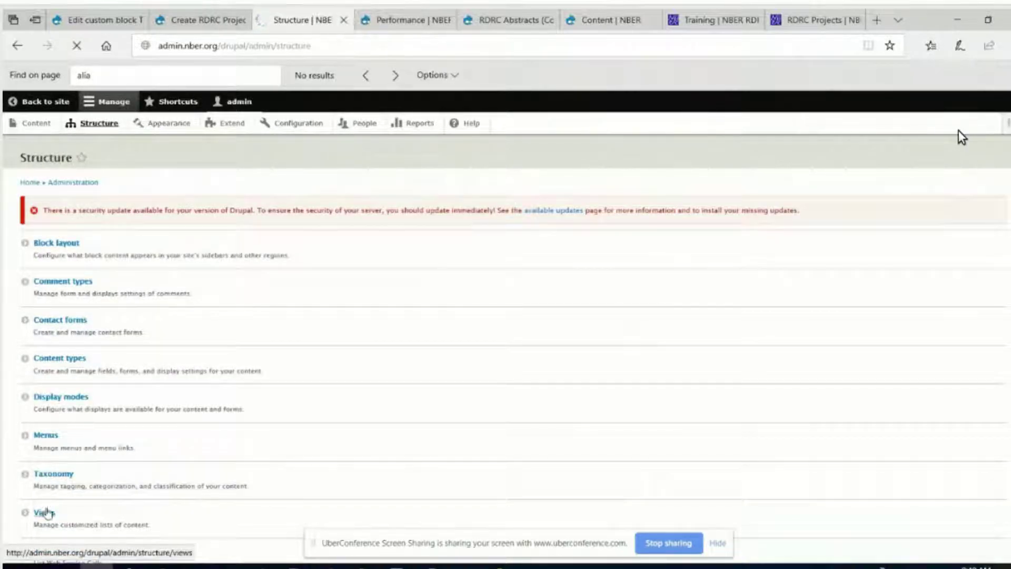
scroll(181, 443, down, 6)
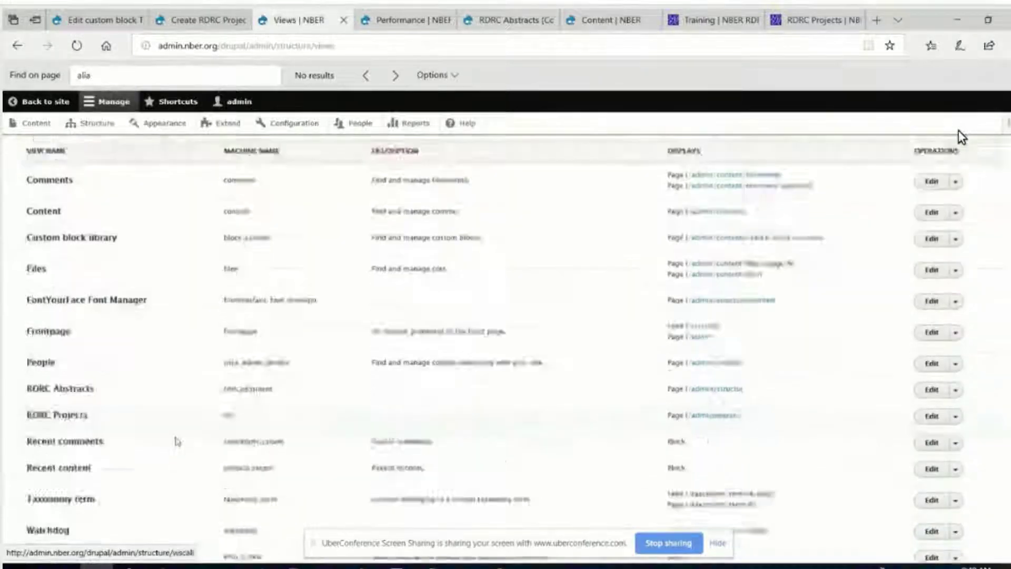
drag(563, 254, 931, 212)
click(932, 240)
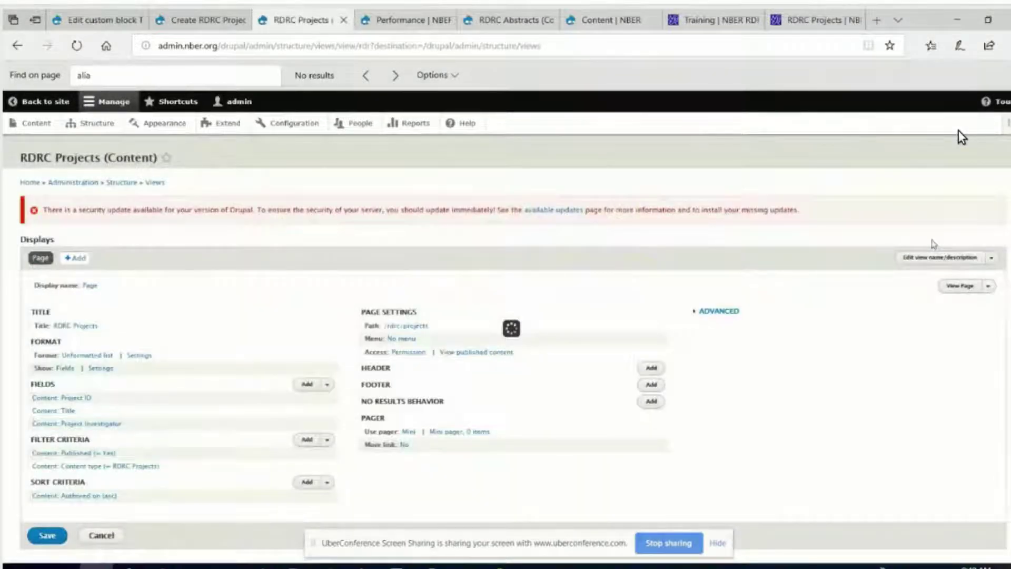
scroll(790, 328, down, 1)
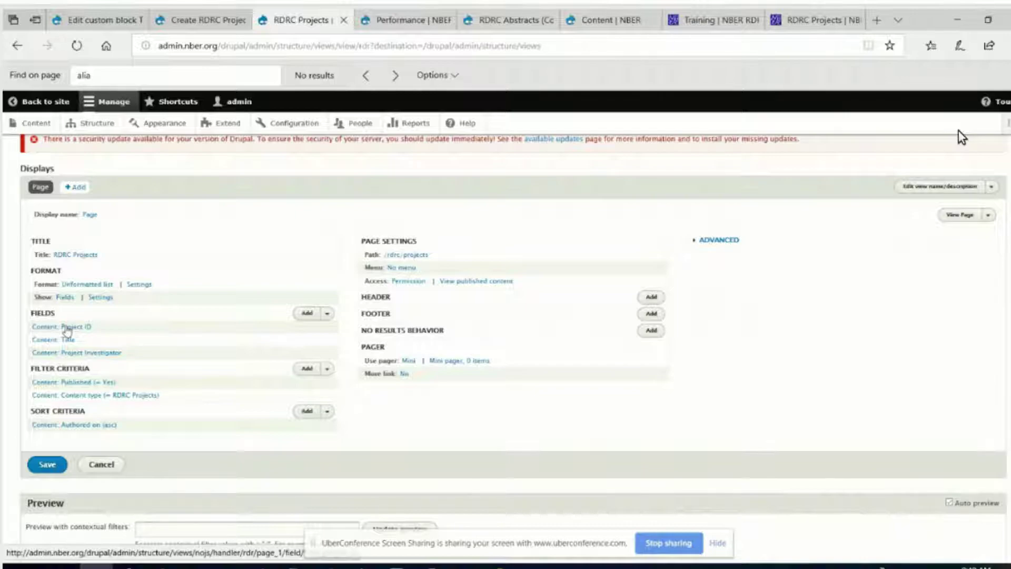
scroll(65, 331, down, 3)
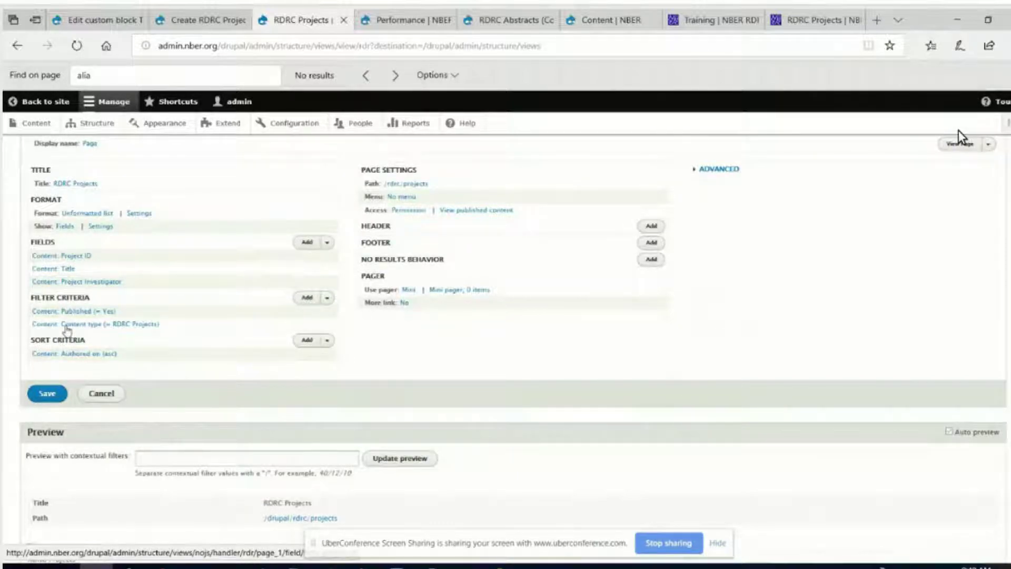
Step: Open the list of fields that can be added to the RDRC Projects view and search it for "path" and "node id"
scroll(282, 355, down, 3)
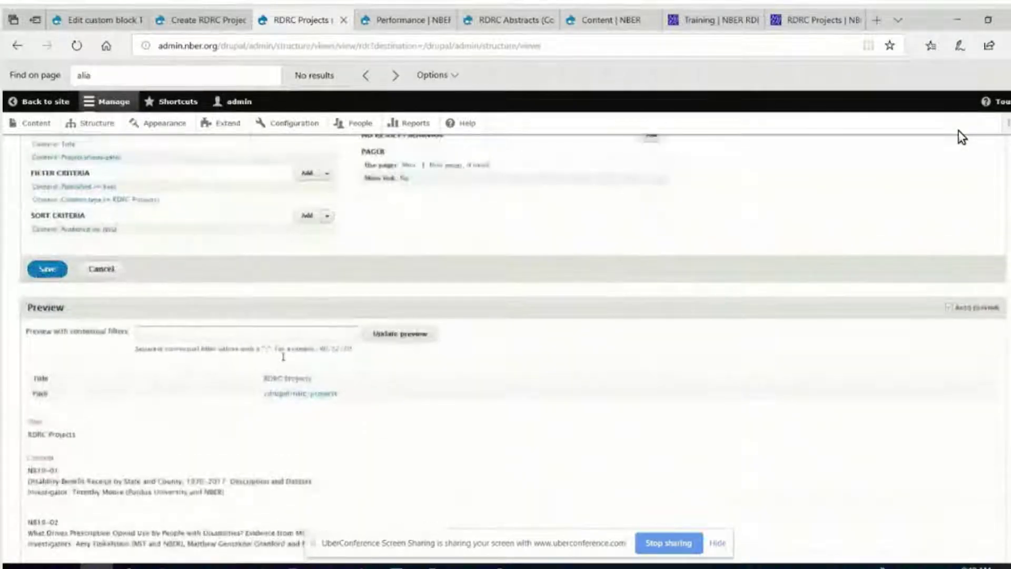
scroll(283, 358, up, 3)
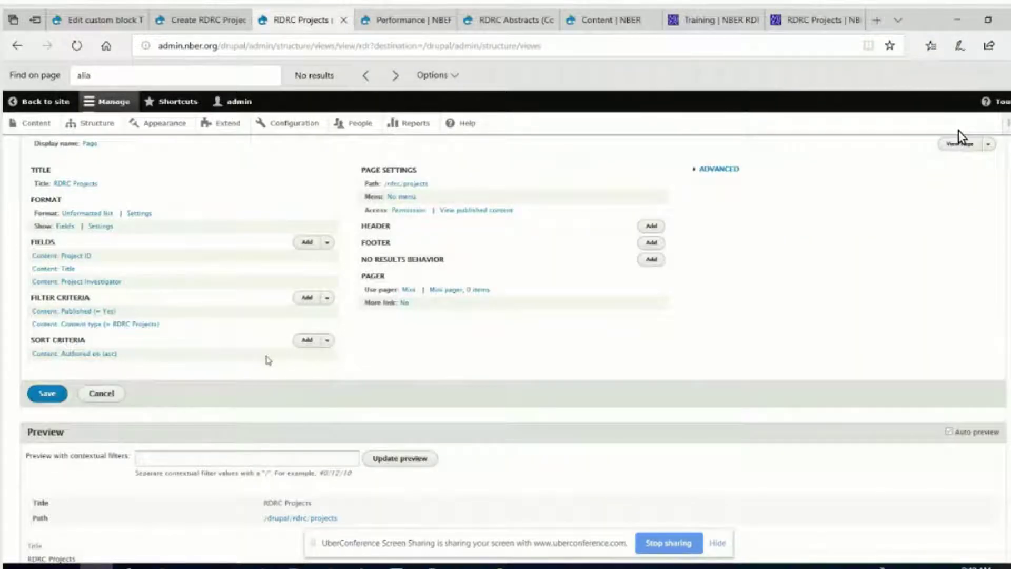
click(305, 244)
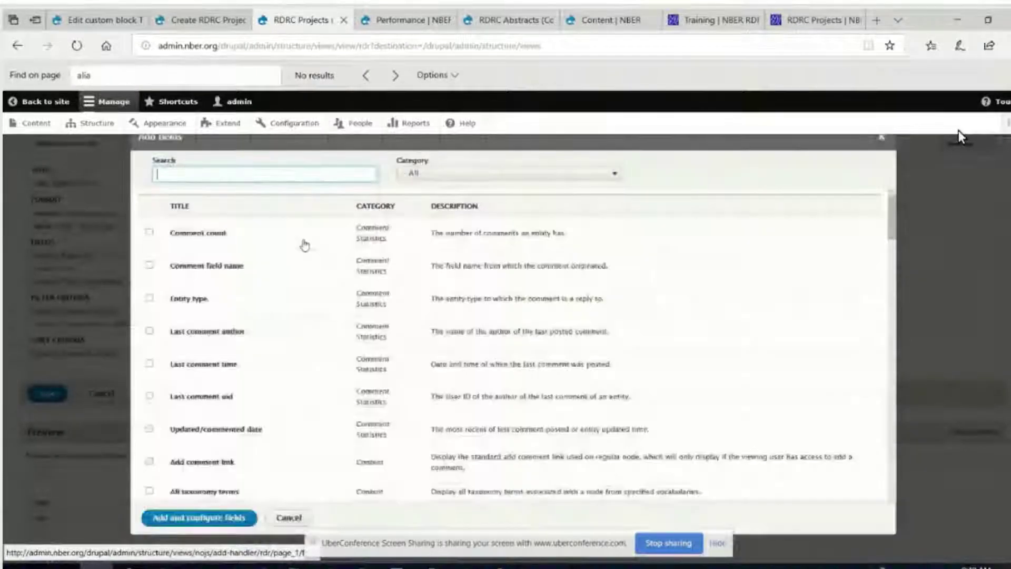
text(pu)
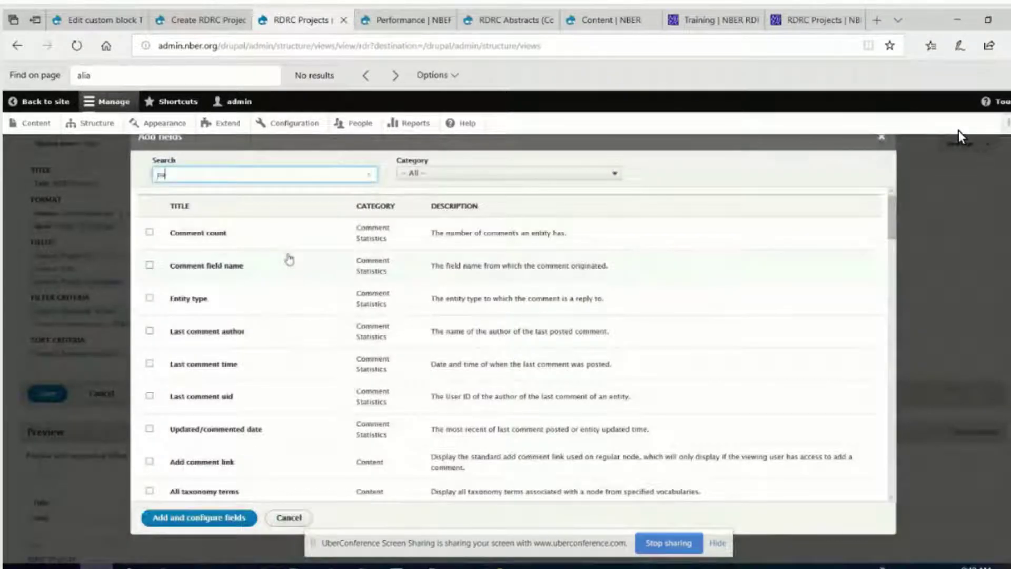
text(th)
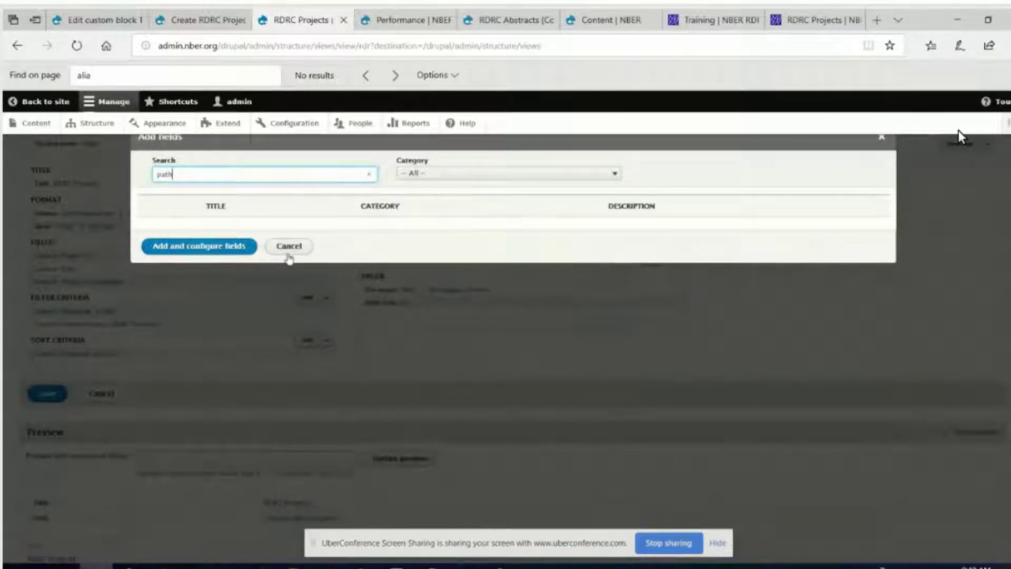
drag(172, 175, 145, 171)
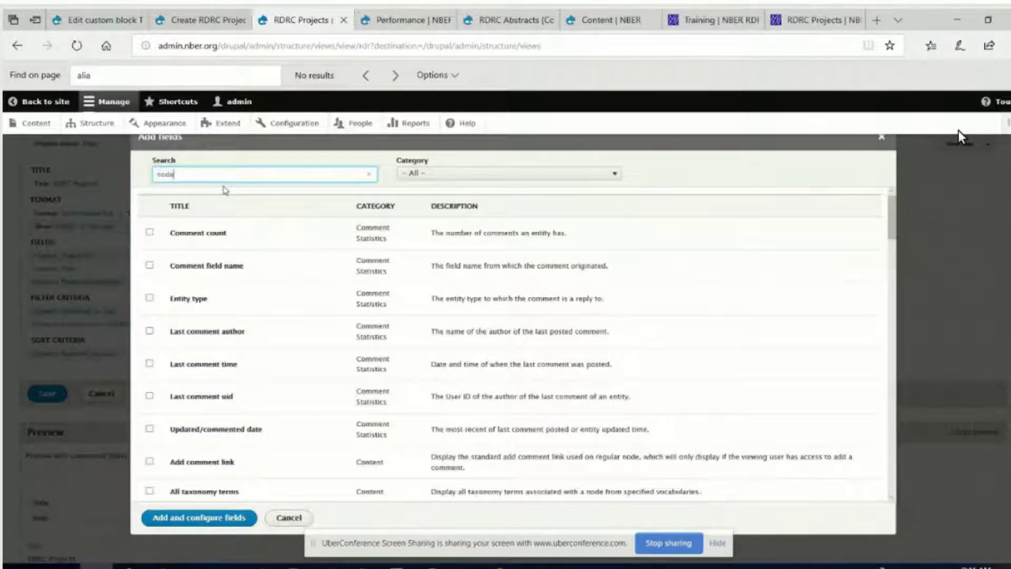
text(node id)
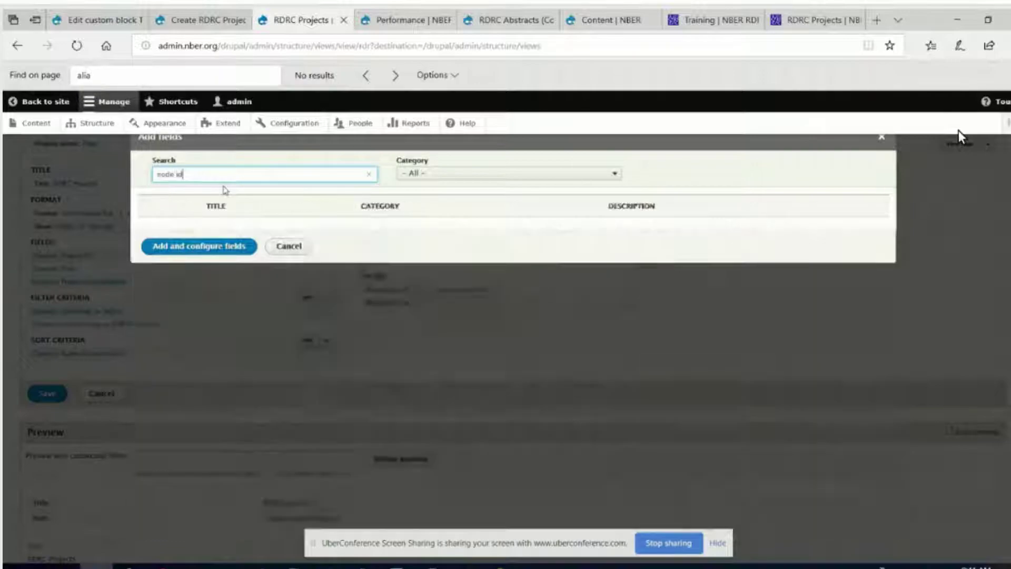
Step: Search the available fields for "nid", then clear the search and look through the full list for a node ID field
key(BackSpace)
key(BackSpace)
key(BackSpace)
key(BackSpace)
text(id)
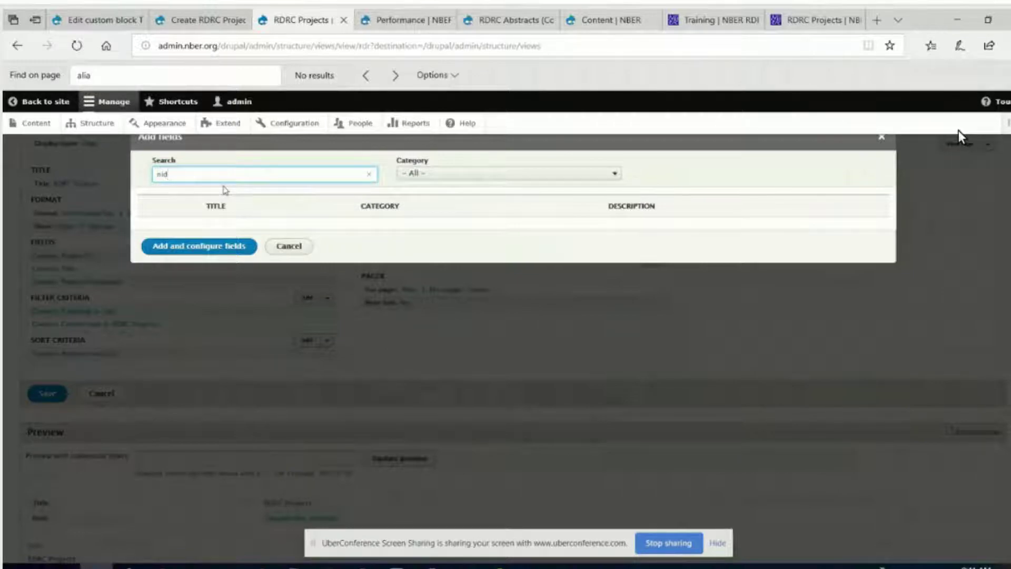
key(BackSpace)
key(BackSpace)
key(BackSpace)
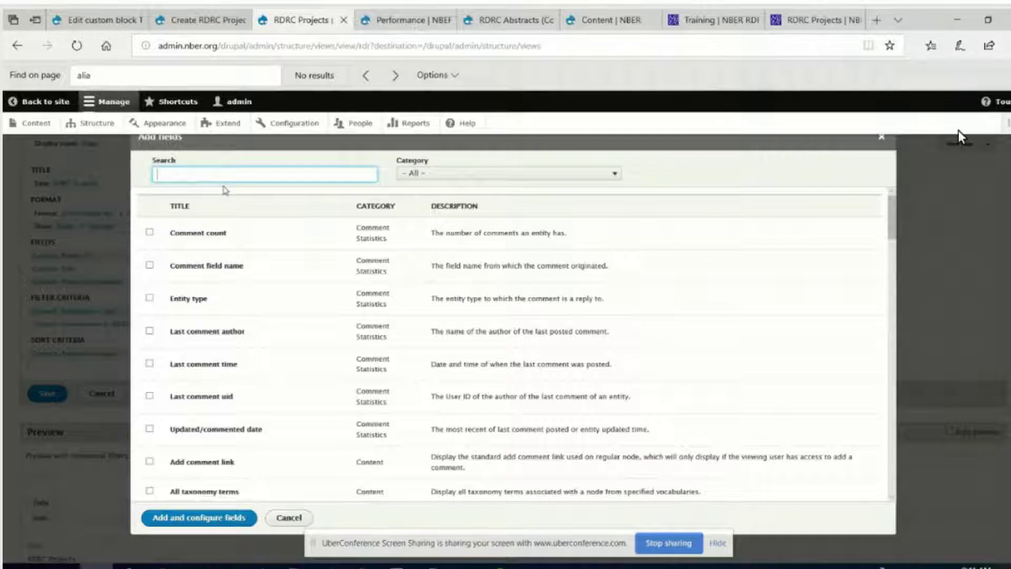
scroll(683, 330, down, 5)
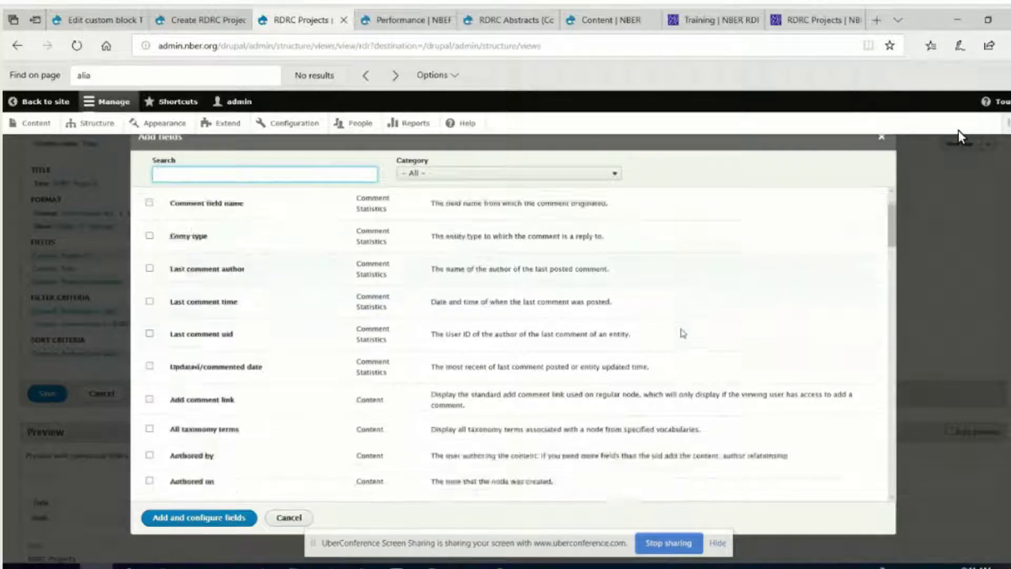
scroll(683, 330, down, 10)
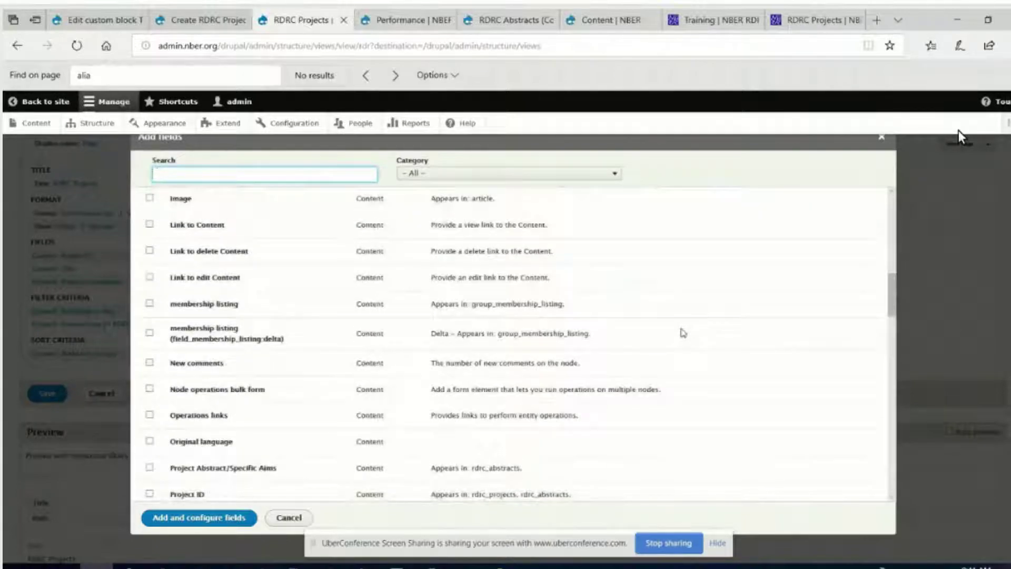
scroll(684, 333, down, 2)
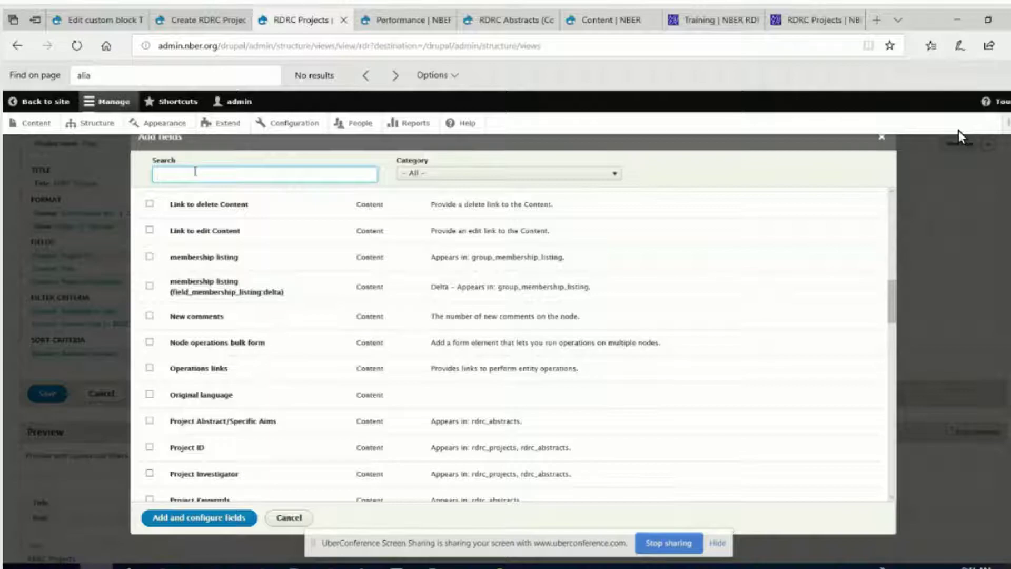
text(id)
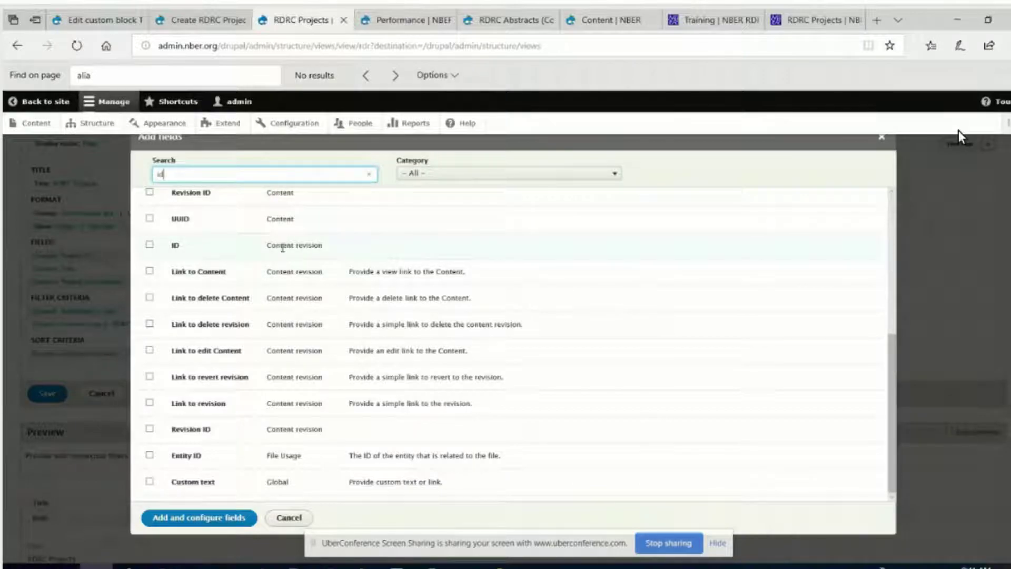
click(150, 247)
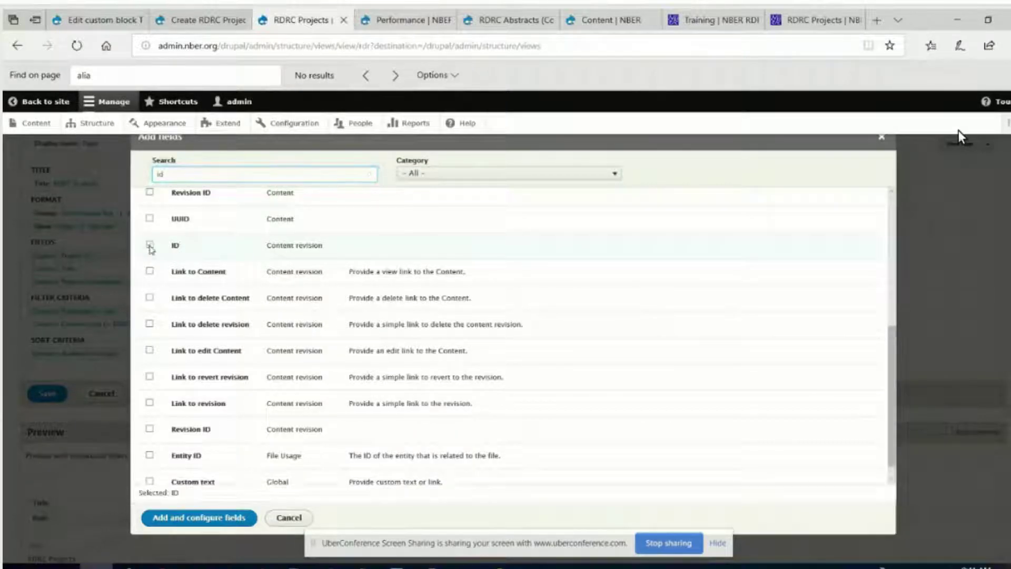
click(150, 246)
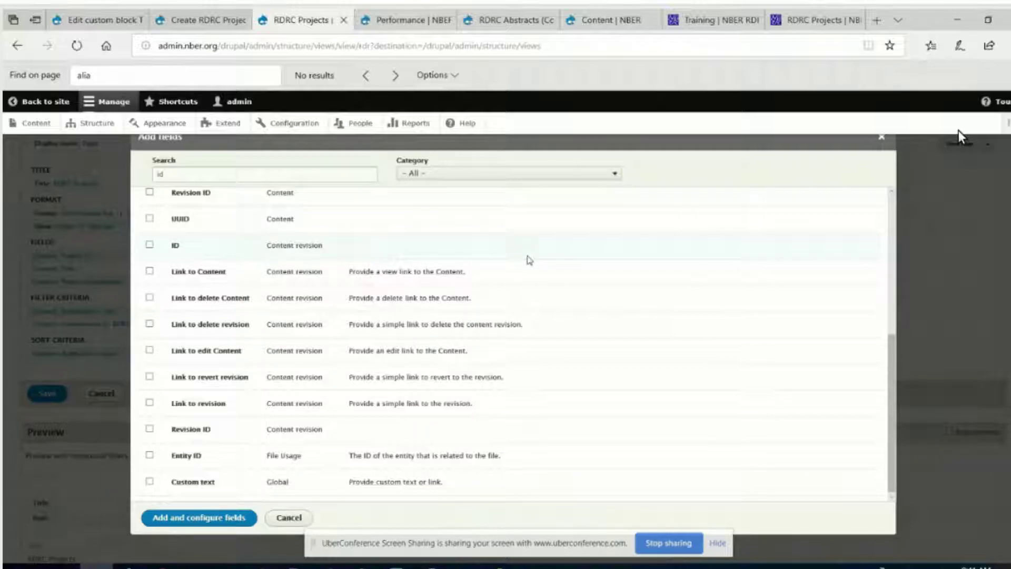
scroll(529, 259, down, 3)
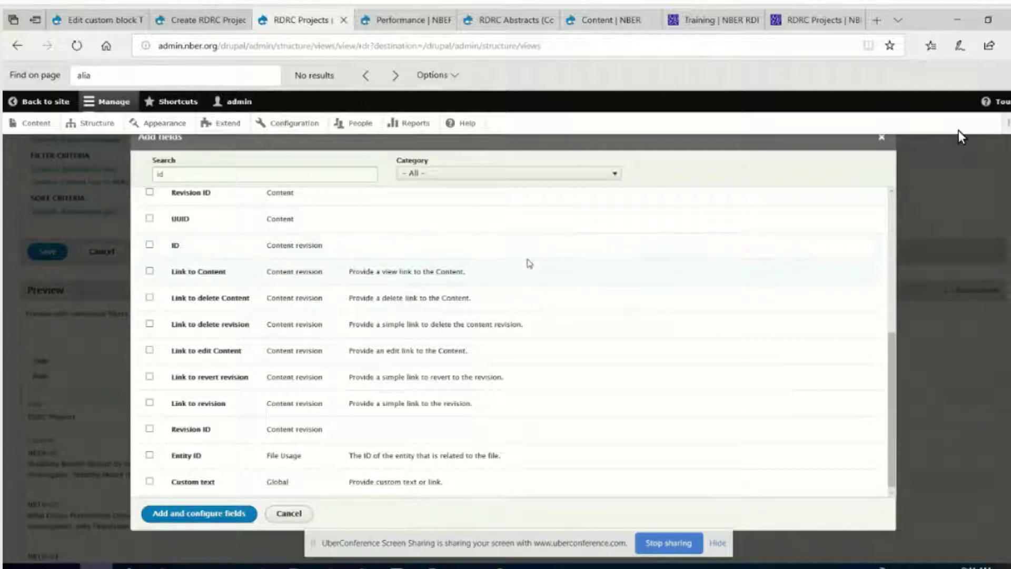
scroll(530, 263, down, 4)
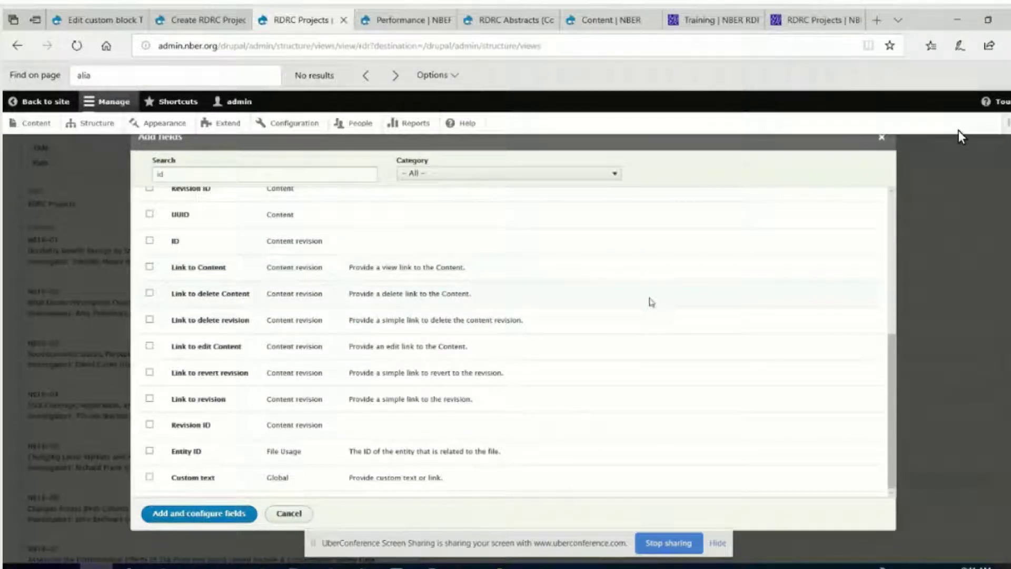
drag(895, 441, 890, 340)
click(176, 180)
key(BackSpace)
key(BackSpace)
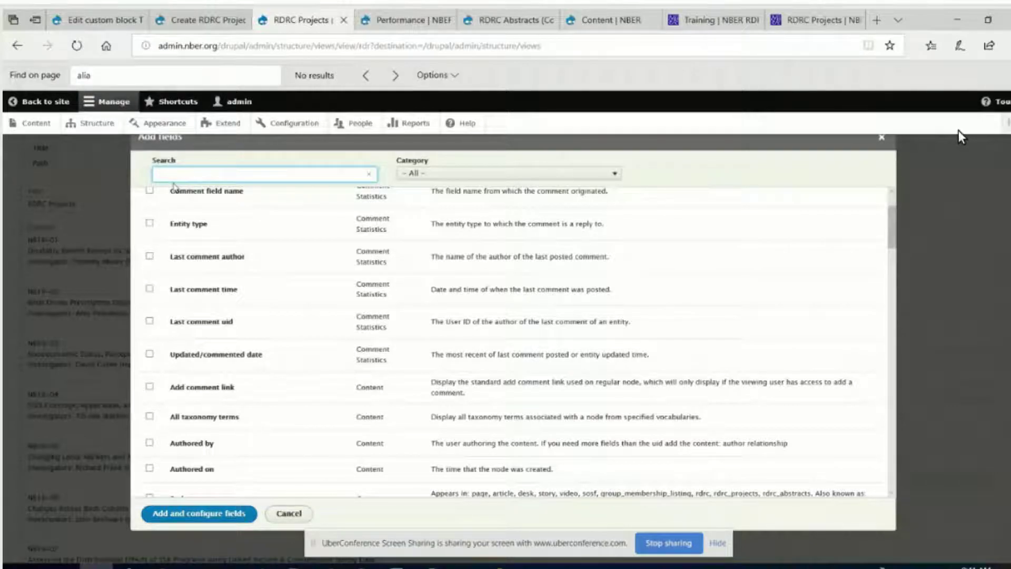
Step: Search the available fields for "id" and add the ID field of the Content category to the view
text(id)
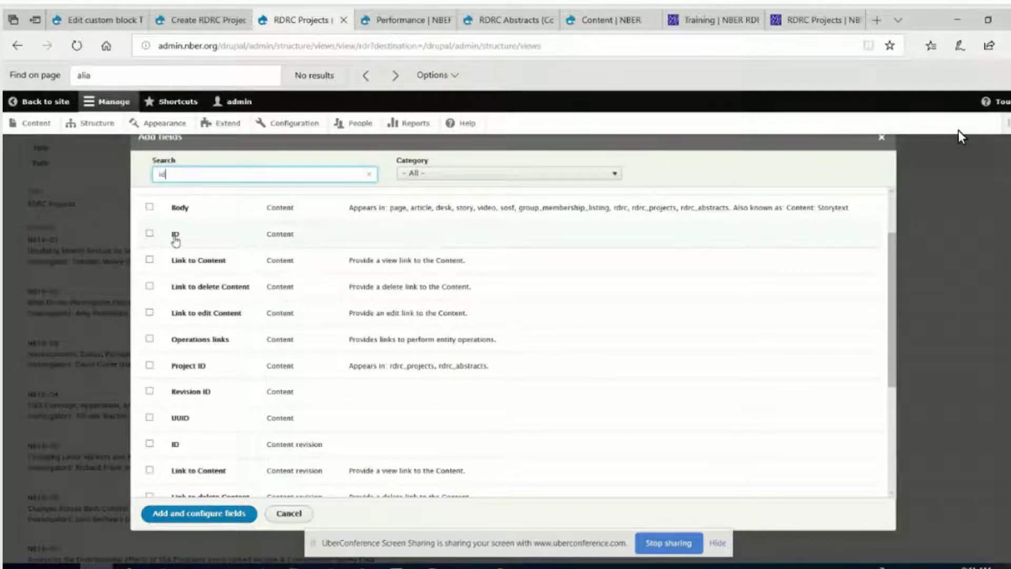
click(176, 241)
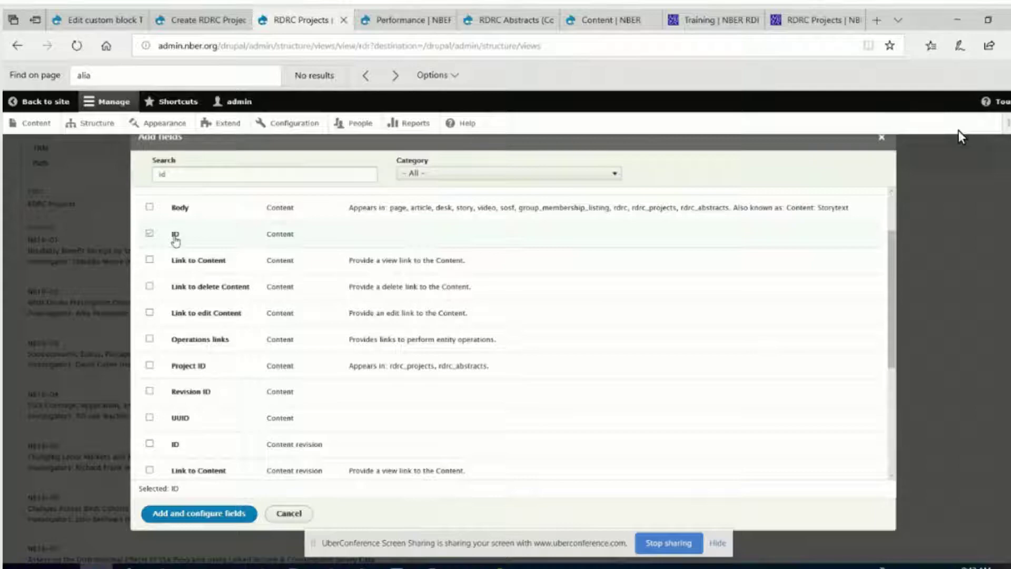
click(218, 519)
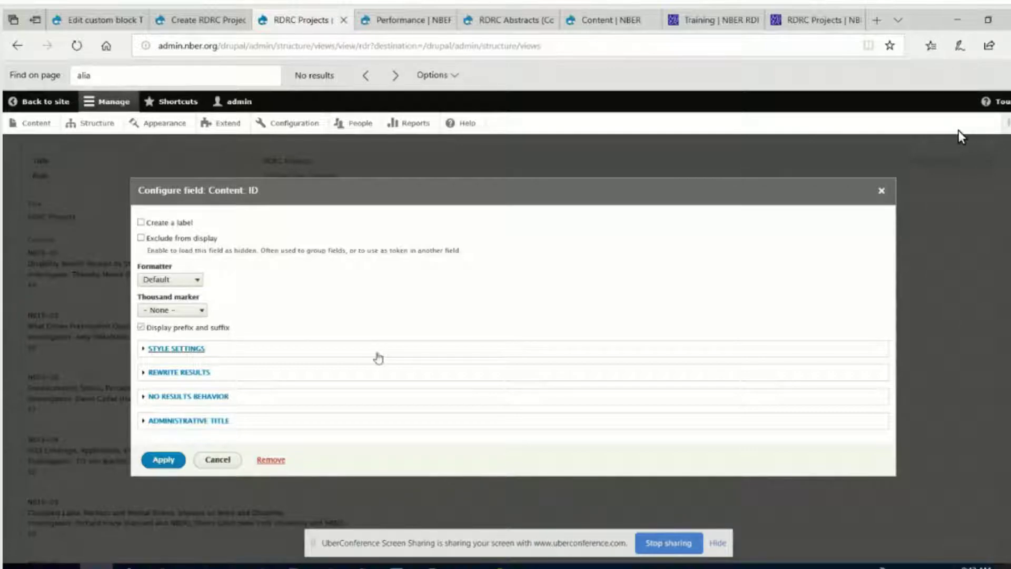
Step: Exclude the Content: ID field from display, keep the Default formatter and apply its configuration
click(142, 239)
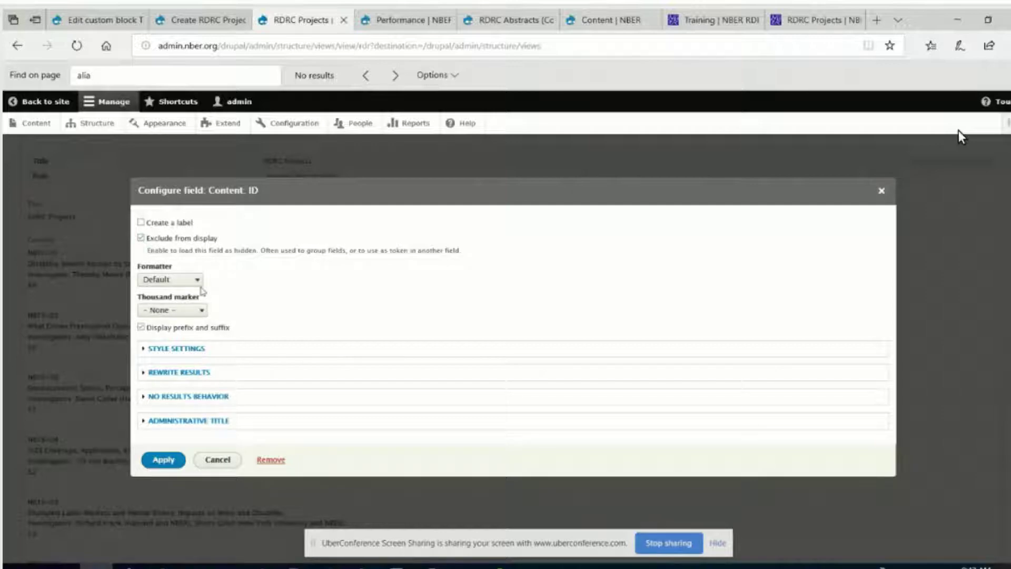
click(198, 283)
click(197, 283)
click(166, 464)
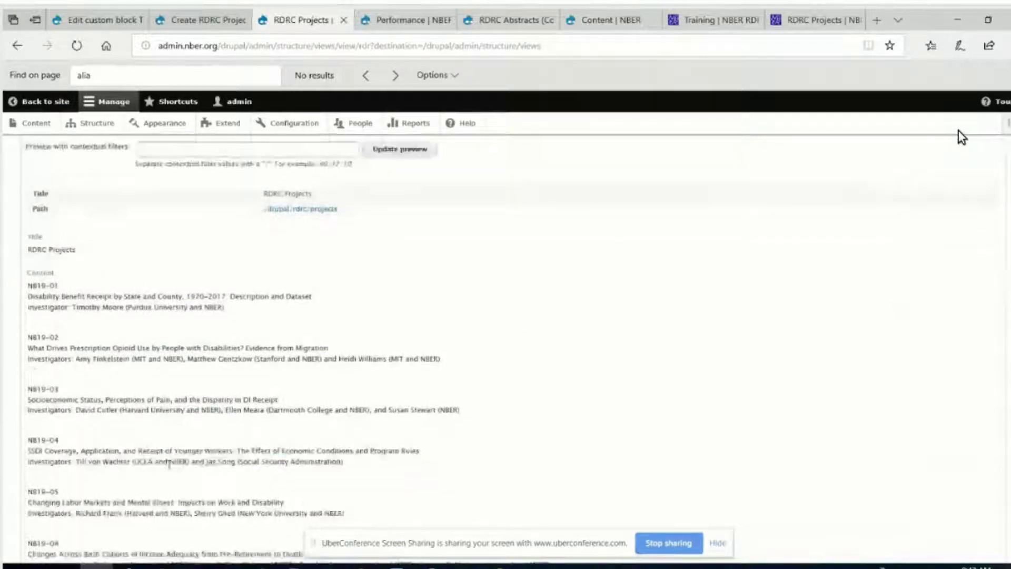
Step: Rearrange the view's fields so that Content: ID comes first, above Project ID, and apply the order
scroll(455, 406, up, 4)
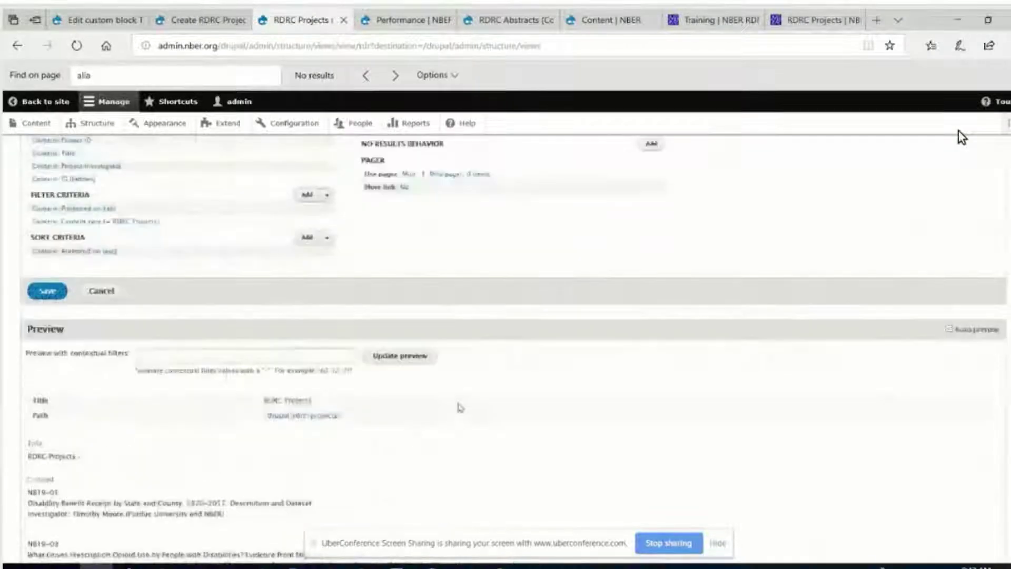
scroll(460, 407, up, 2)
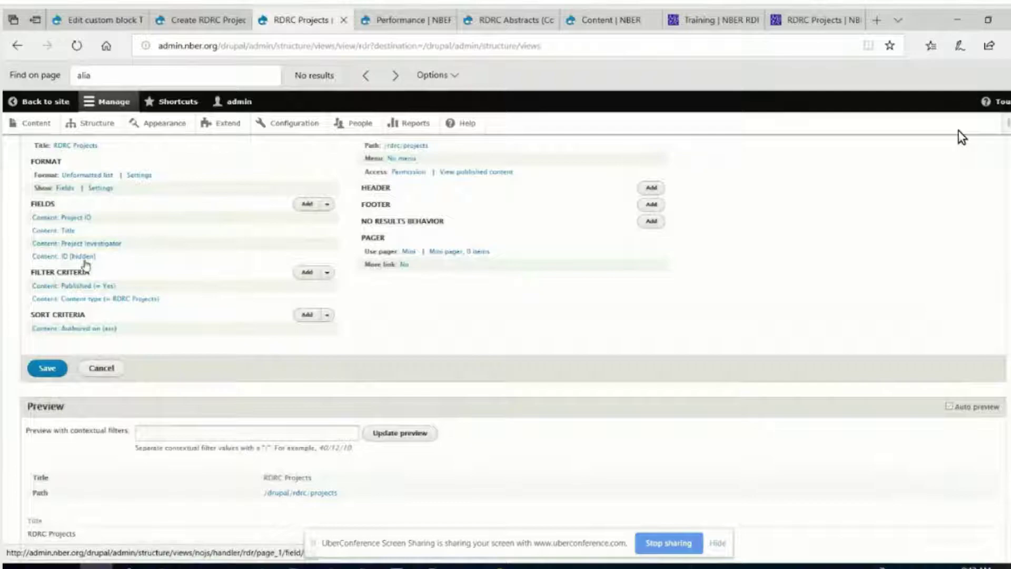
click(327, 205)
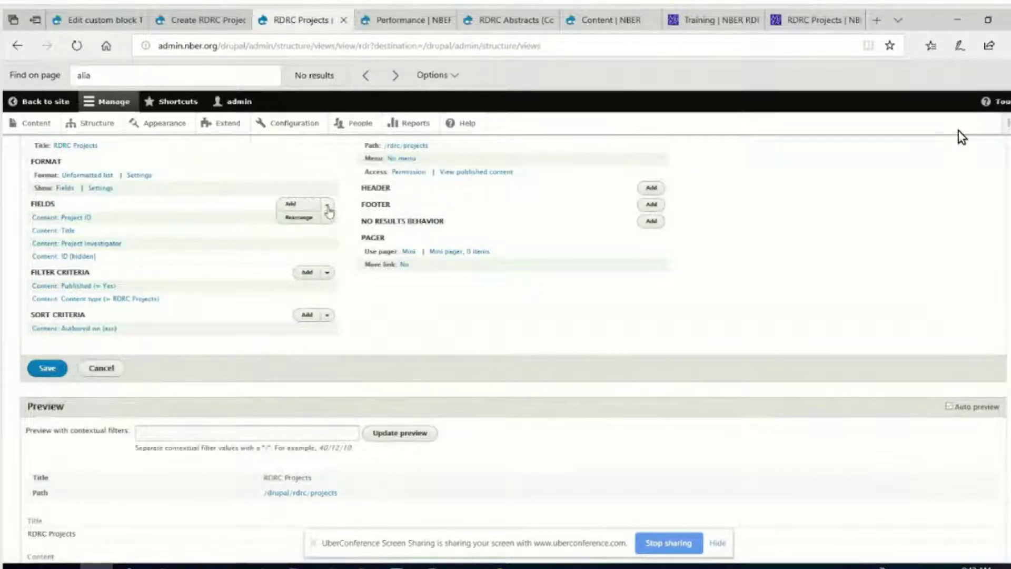
click(304, 221)
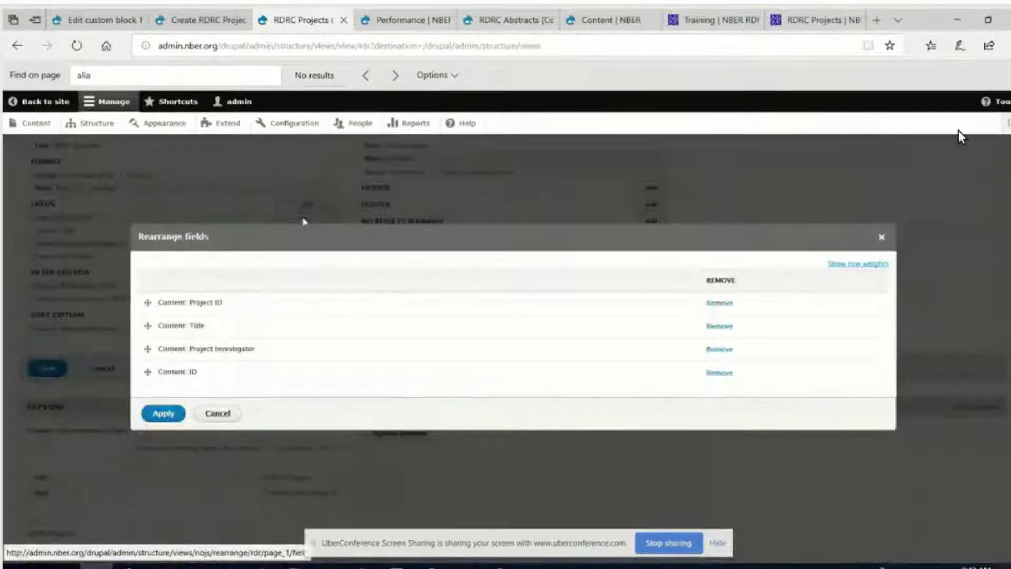
drag(148, 372, 152, 299)
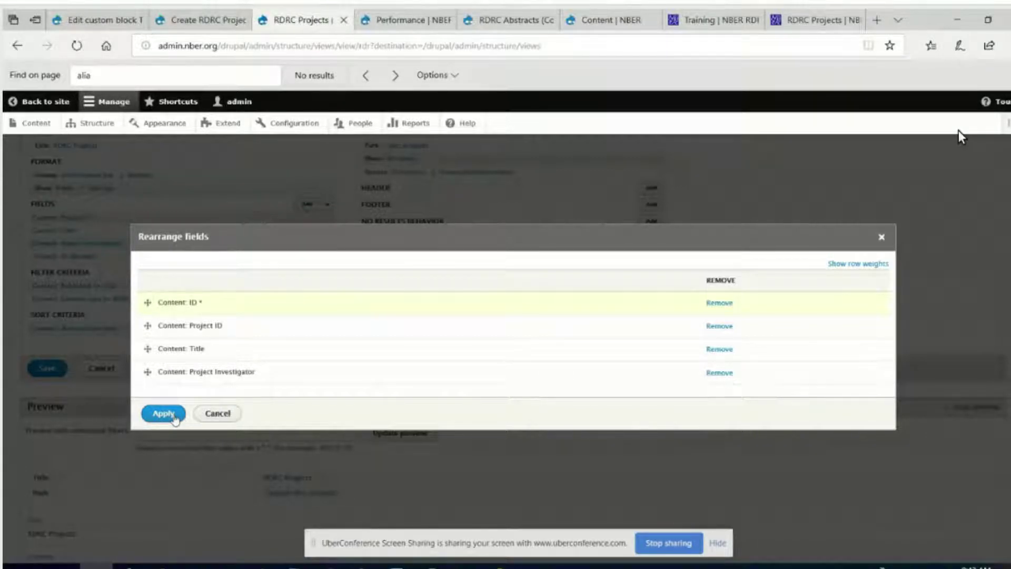
click(164, 414)
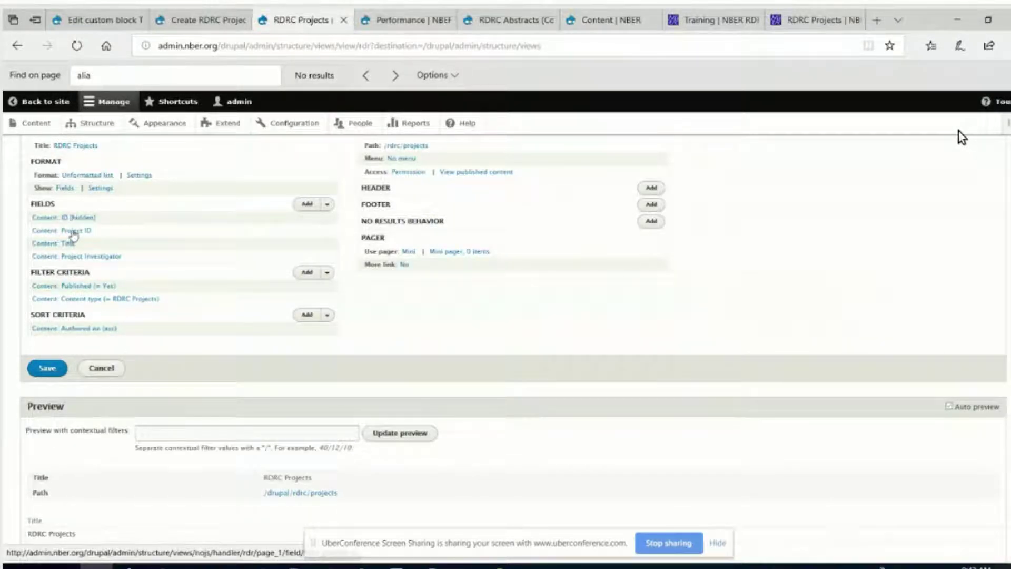
Step: Set the Content: Project ID field to output as a custom link and start its link path with "node/"
click(74, 233)
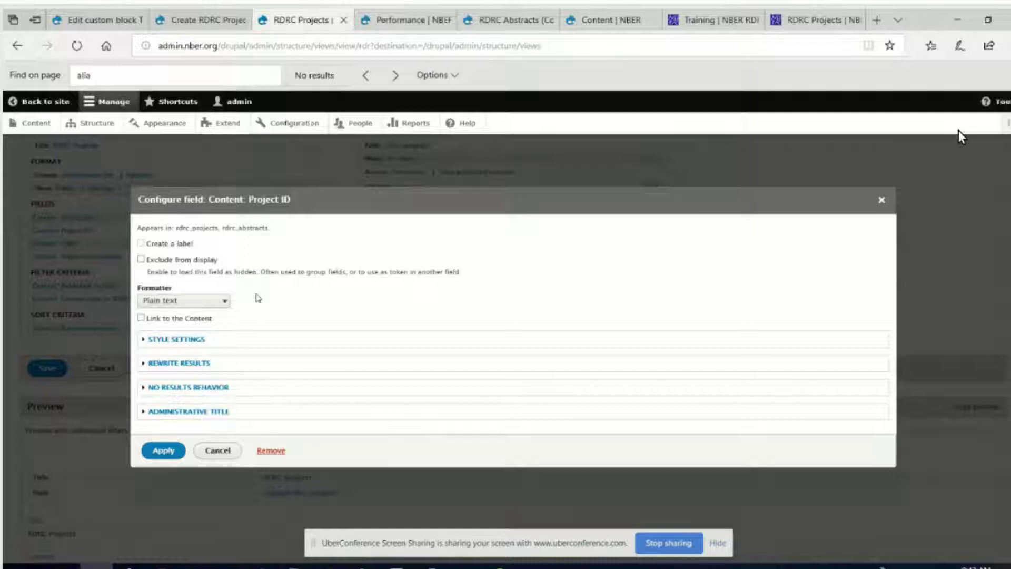
click(190, 363)
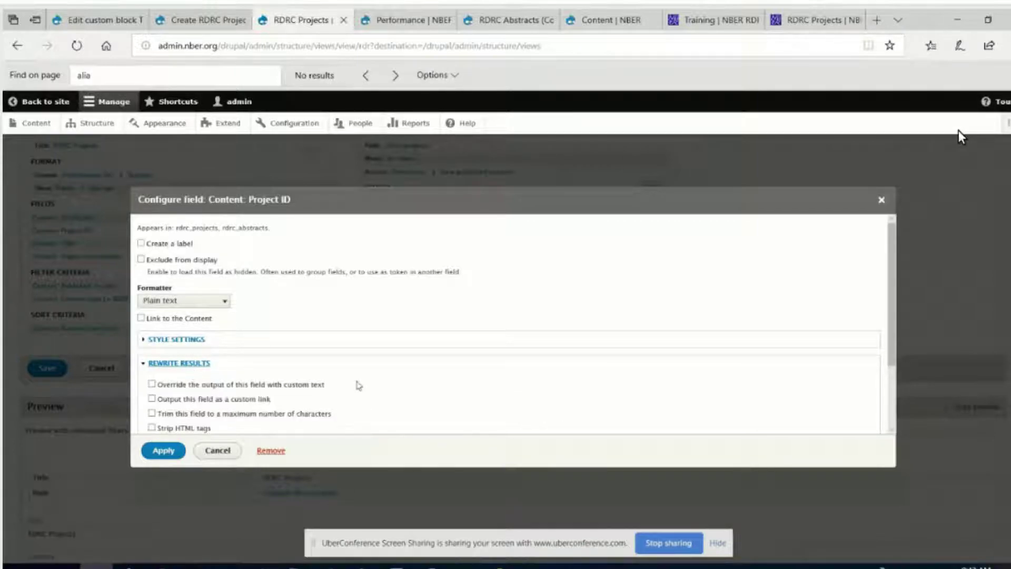
scroll(358, 386, down, 1)
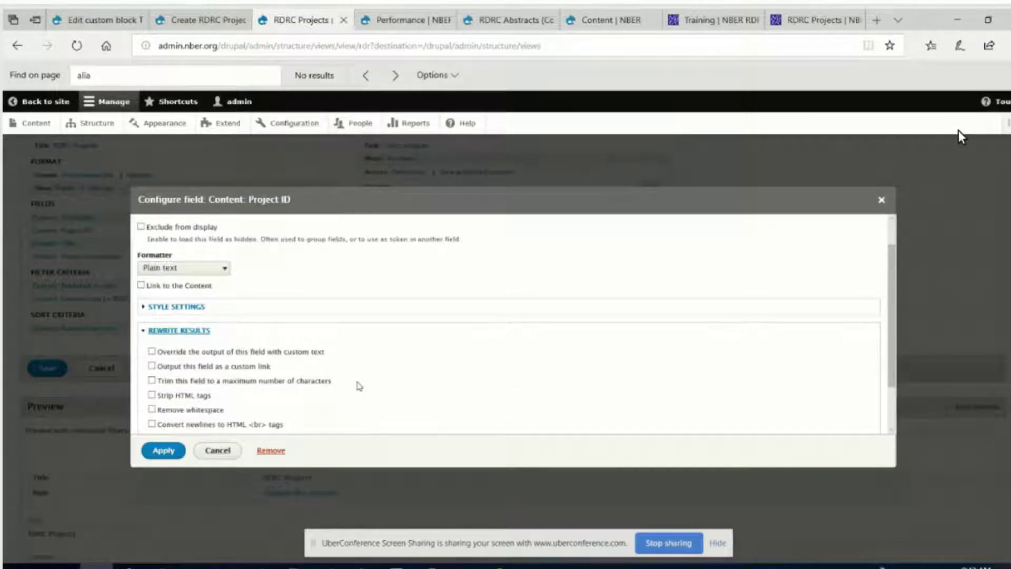
scroll(358, 386, down, 2)
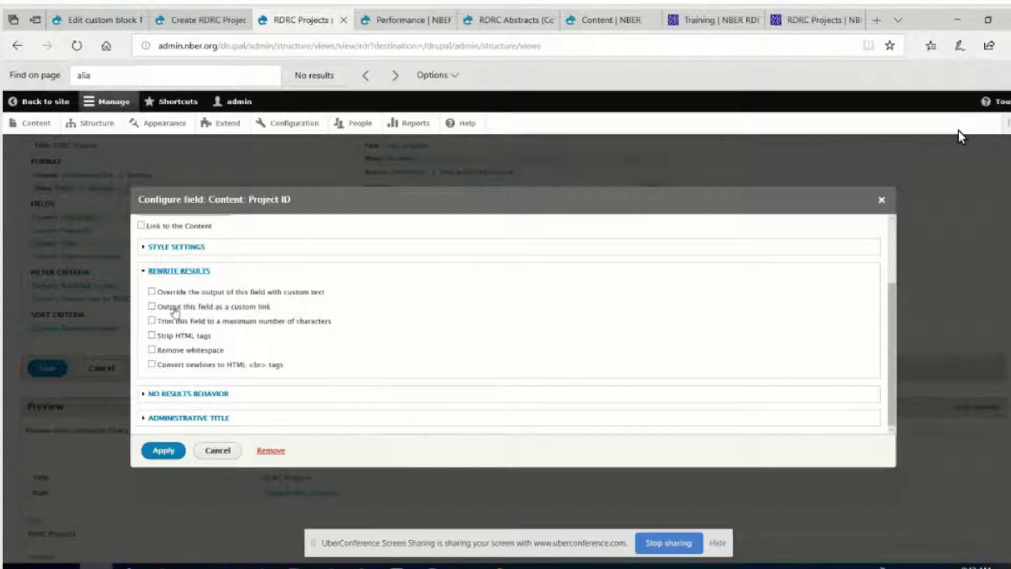
click(152, 306)
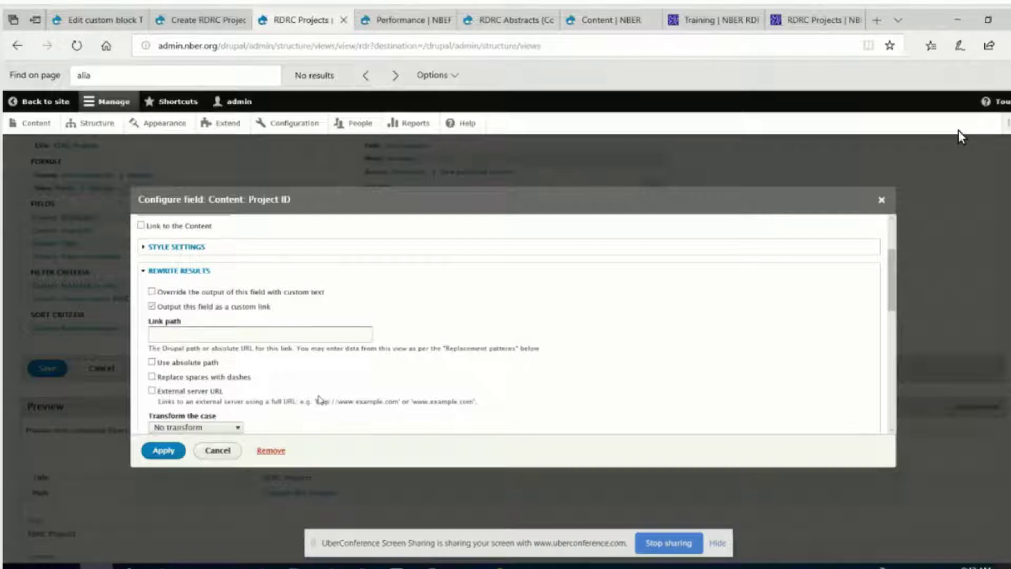
click(177, 333)
text(no)
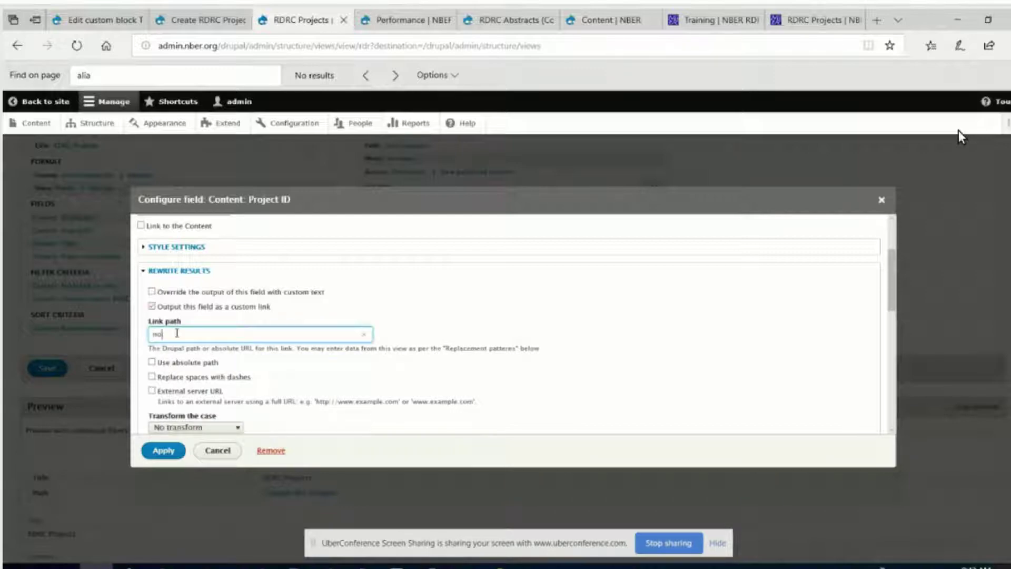
text(de/)
Step: Expand the replacement patterns for the Project ID link and copy the {{ nid }} token
drag(893, 289, 891, 399)
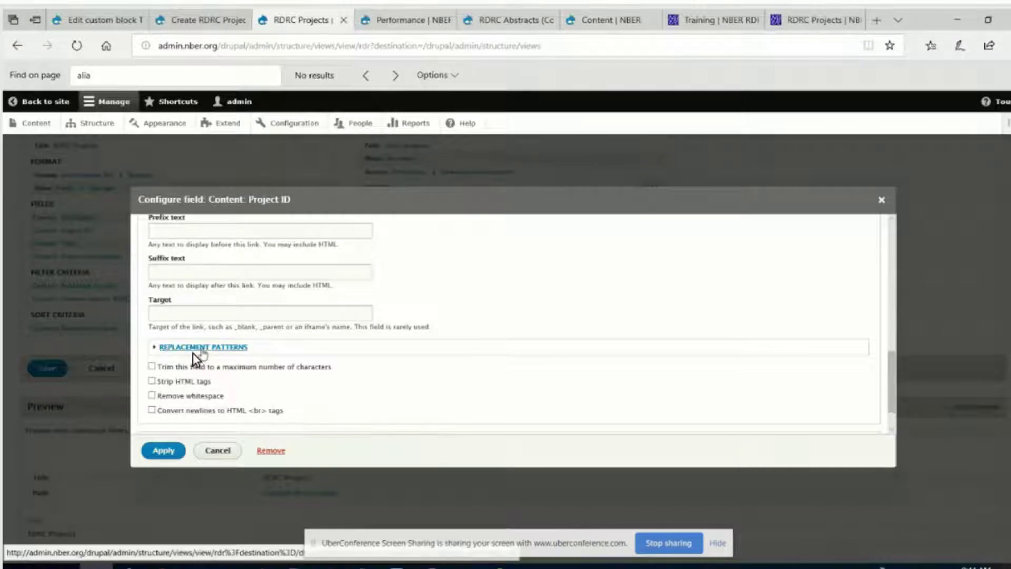
click(193, 352)
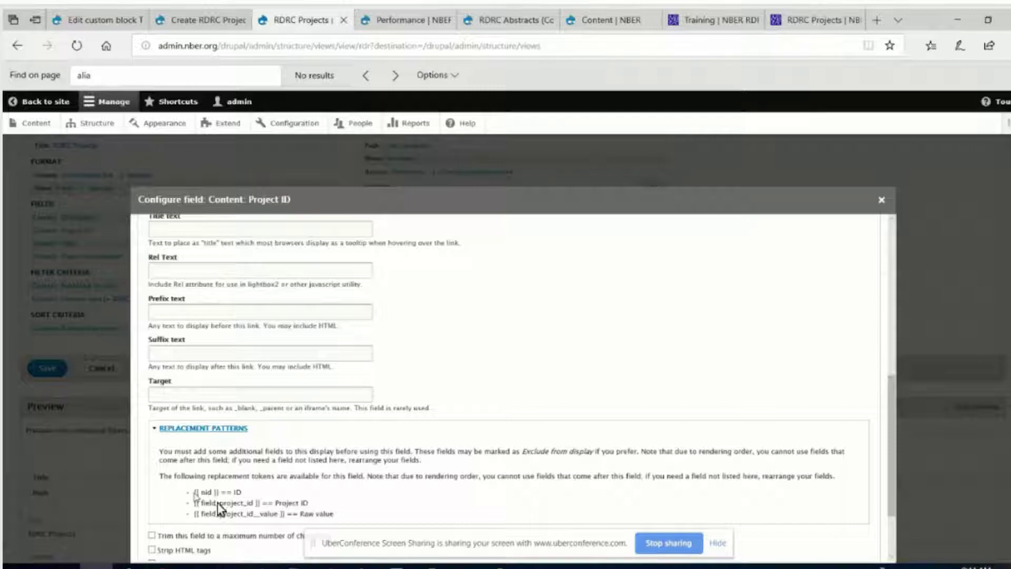
drag(193, 492, 244, 494)
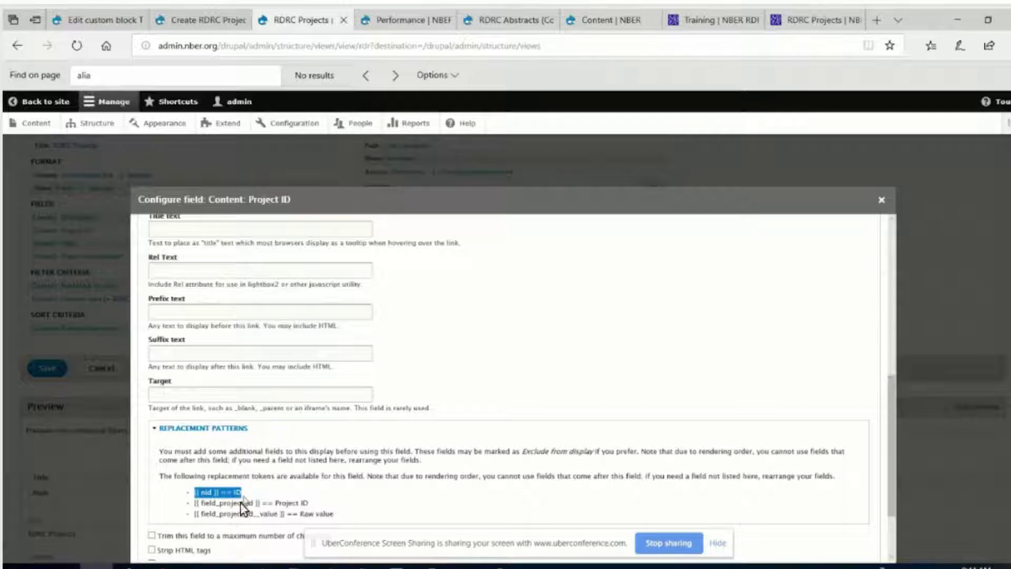
right_click(248, 498)
click(219, 505)
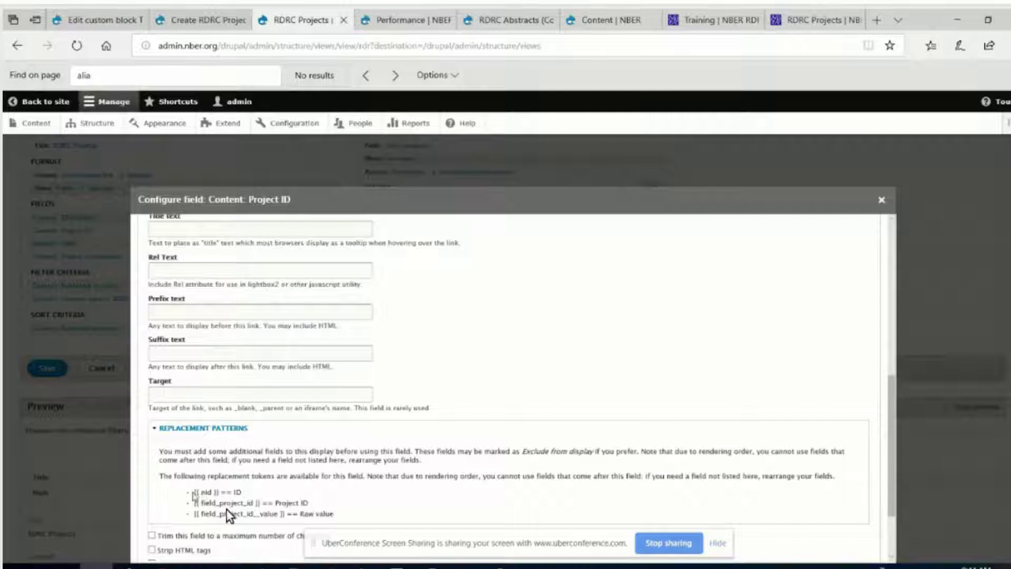
drag(197, 492, 204, 493)
right_click(205, 494)
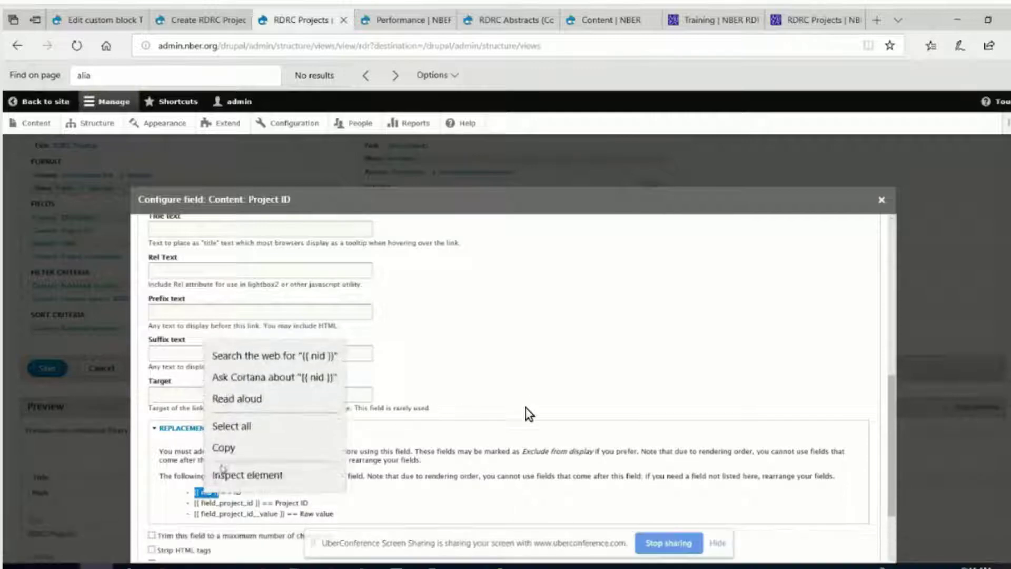
click(224, 448)
Step: Complete the link path as node/{{ nid }} with the copied token and apply the Project ID field configuration
scroll(336, 434, up, 10)
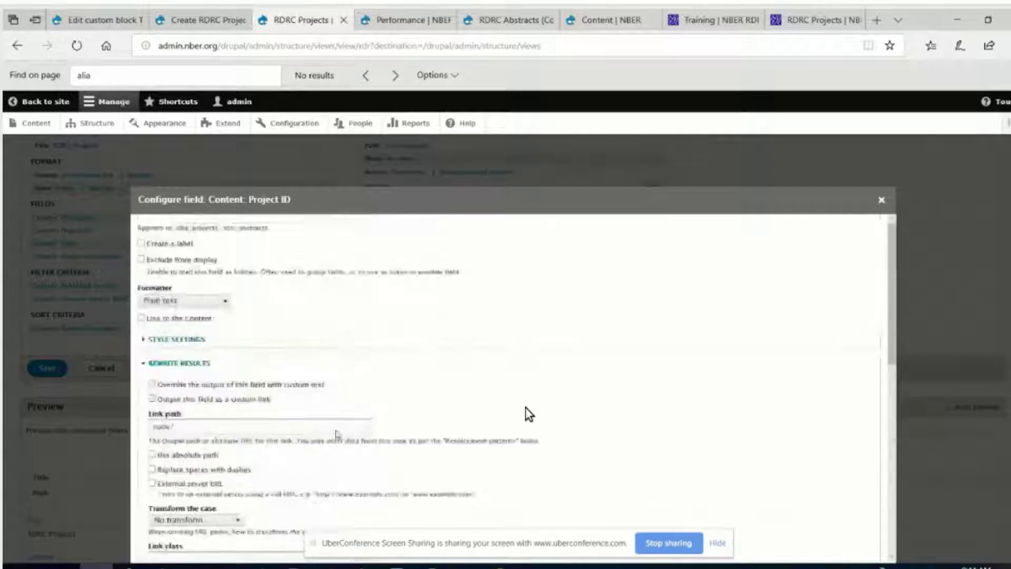
click(195, 427)
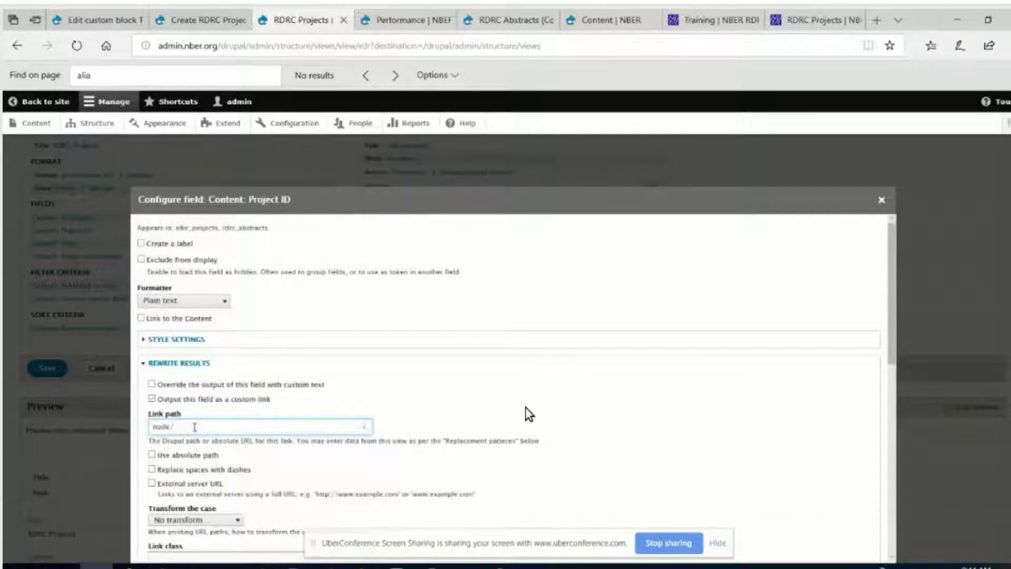
right_click(194, 428)
click(209, 490)
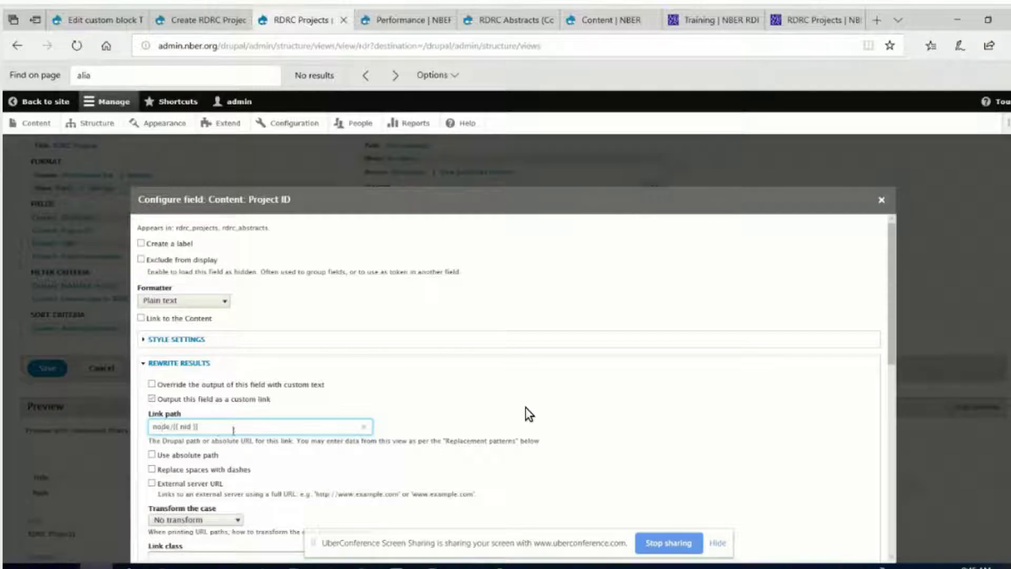
scroll(230, 423, down, 5)
scroll(219, 417, down, 5)
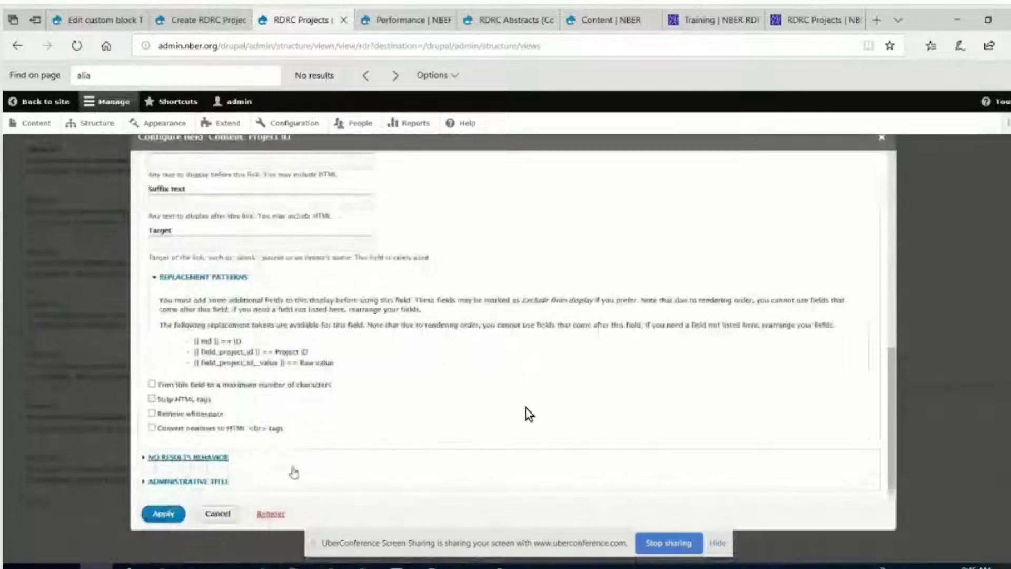
click(163, 514)
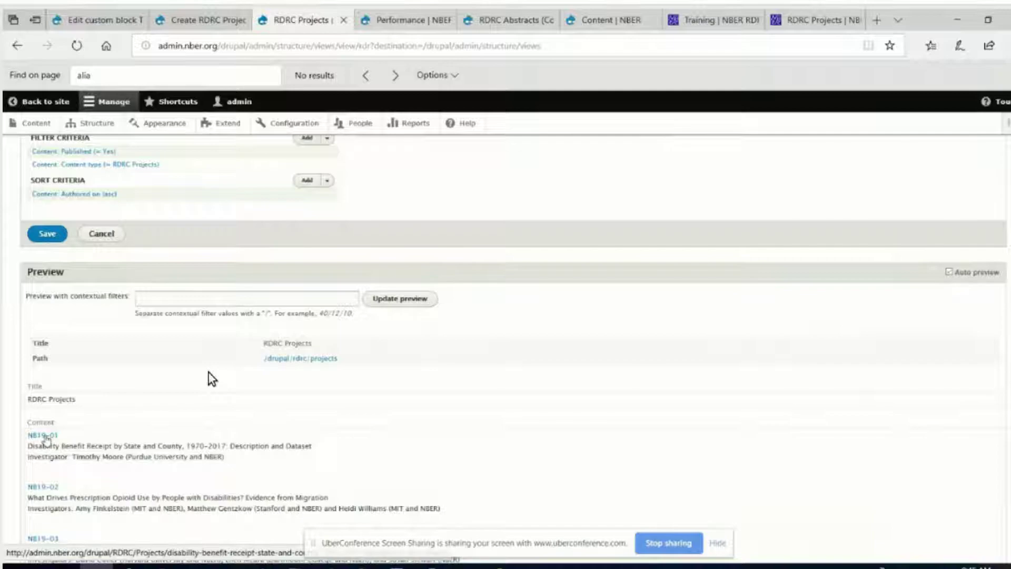
Step: Test the NB19-01 link in the view's preview, hide the screen-sharing notice and return to the view editor
click(45, 437)
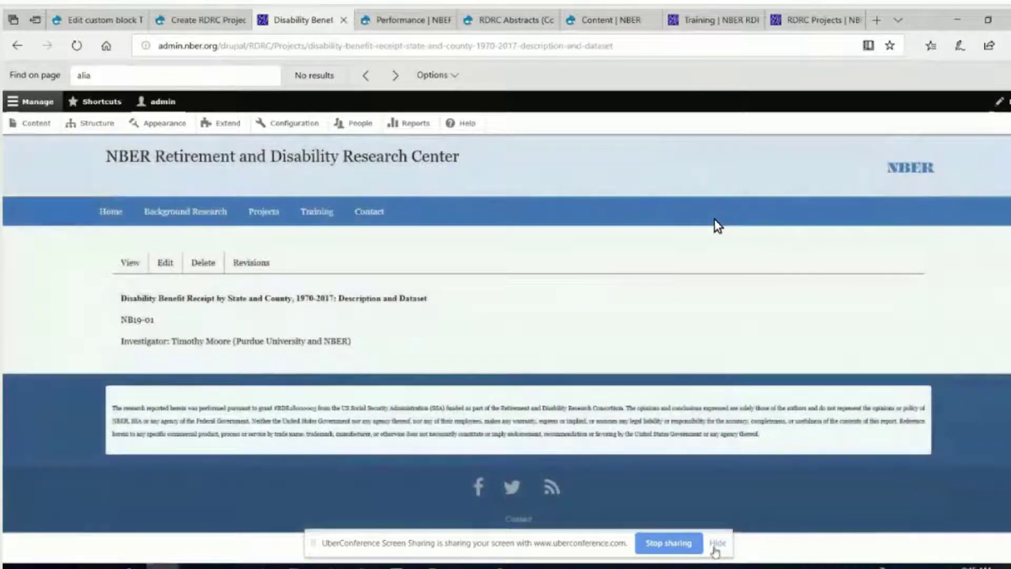
click(717, 543)
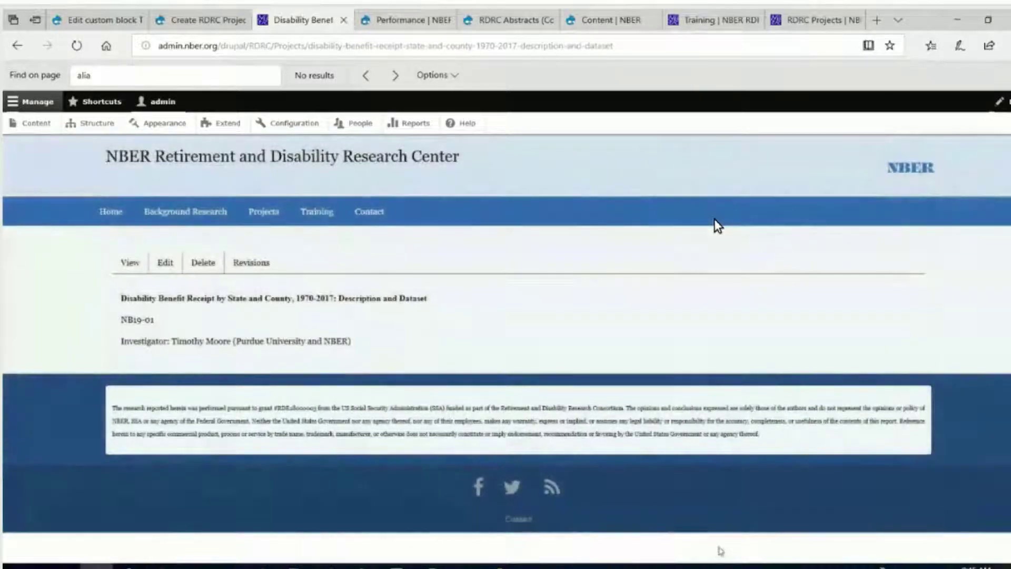
key(alt+Left)
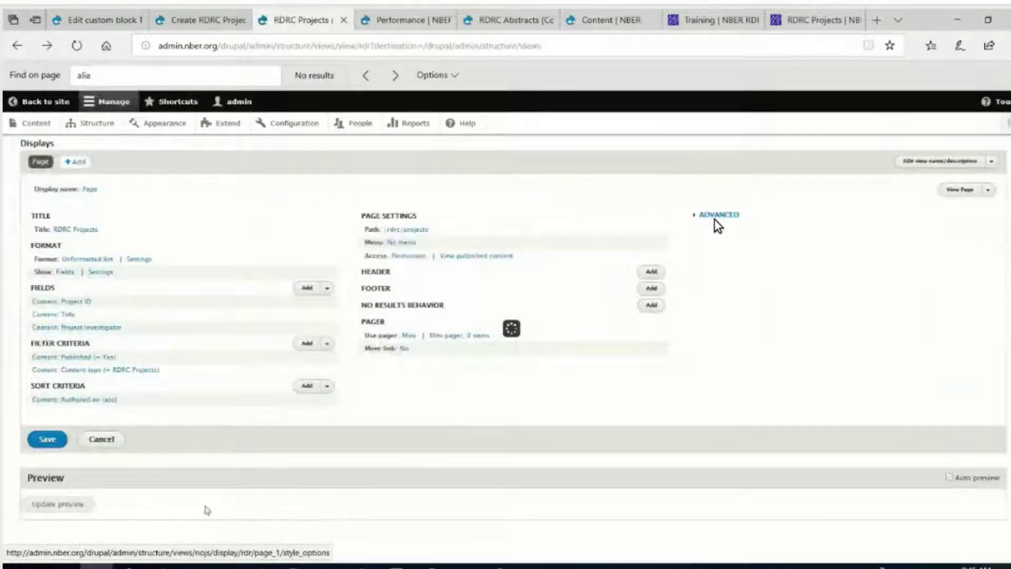
Step: Check the linked project IDs in the preview and save the RDRC Projects view
scroll(551, 271, down, 3)
scroll(535, 285, down, 3)
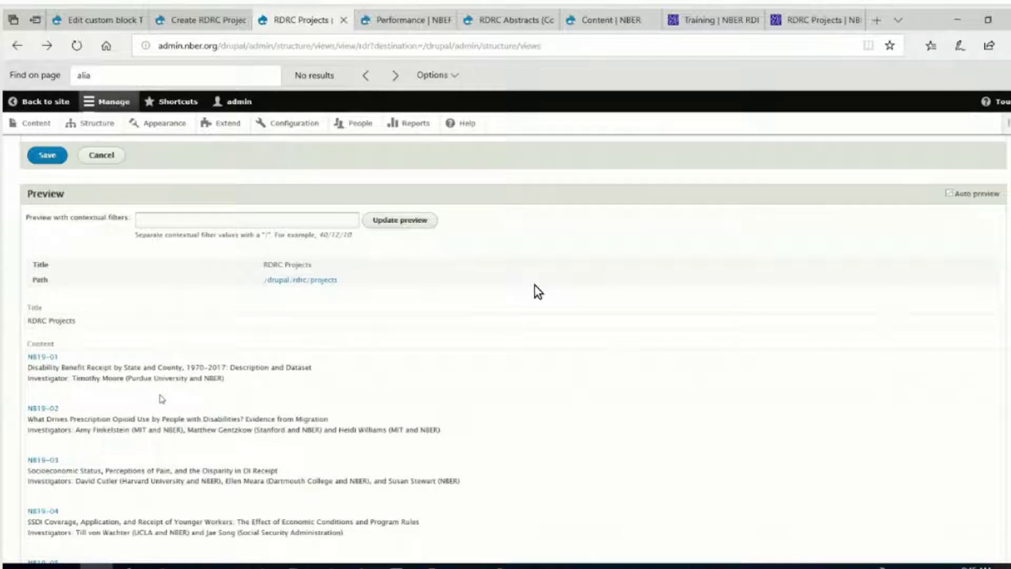
scroll(159, 394, down, 10)
scroll(163, 398, up, 12)
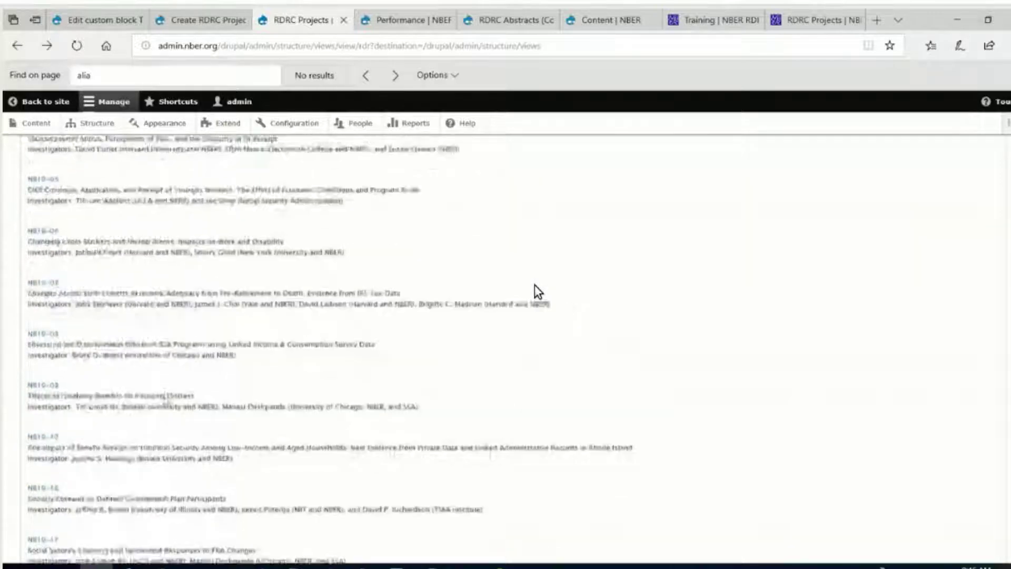
click(46, 252)
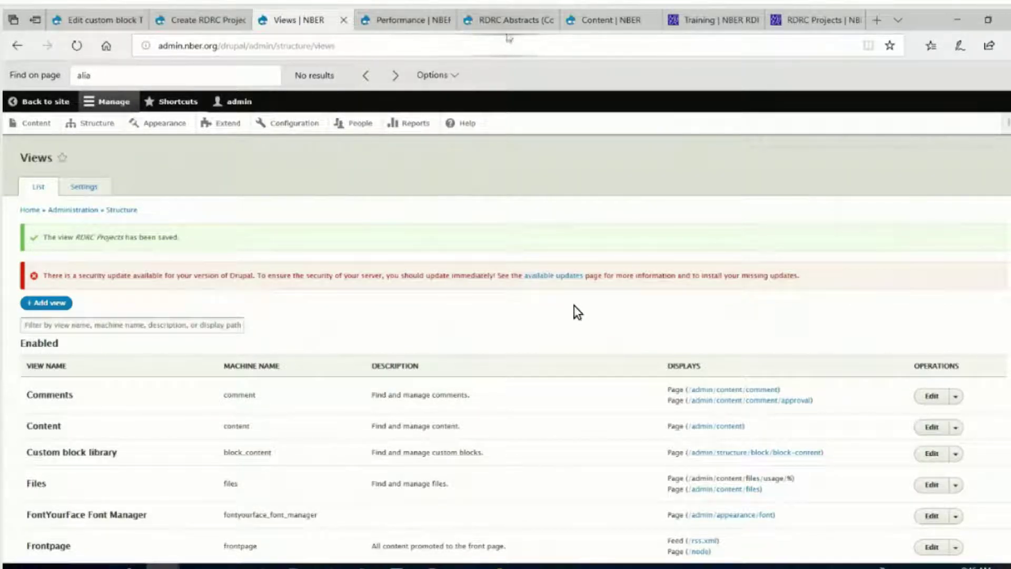
Step: Switch to the public RDRC site, open its Projects page and close the developer tools
click(512, 22)
click(600, 26)
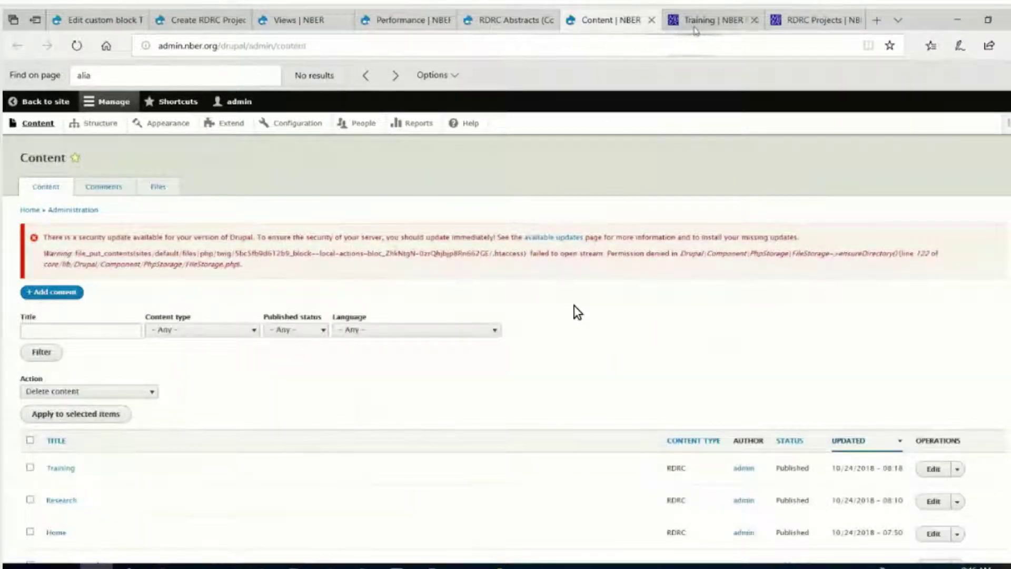
click(711, 20)
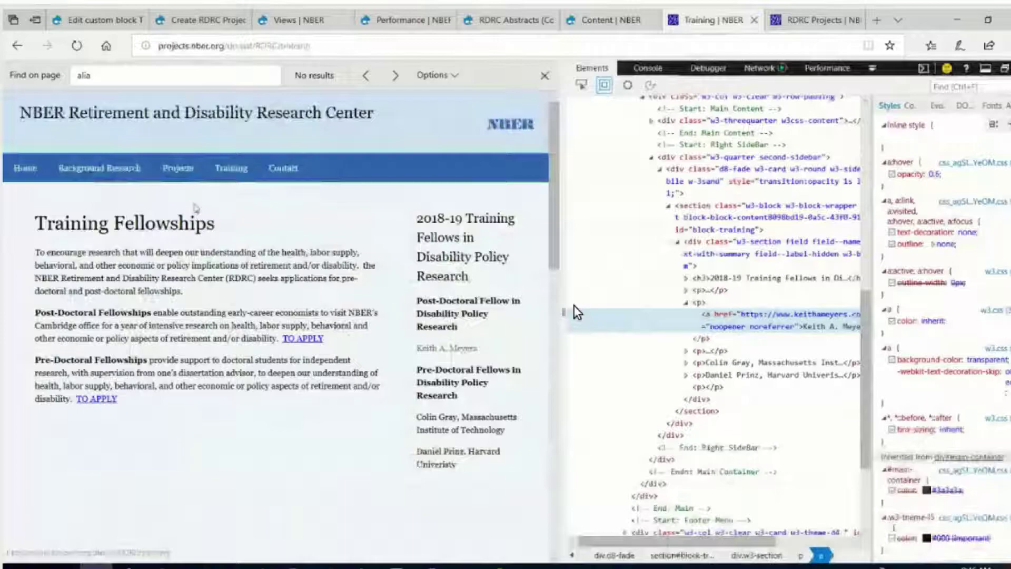
click(178, 169)
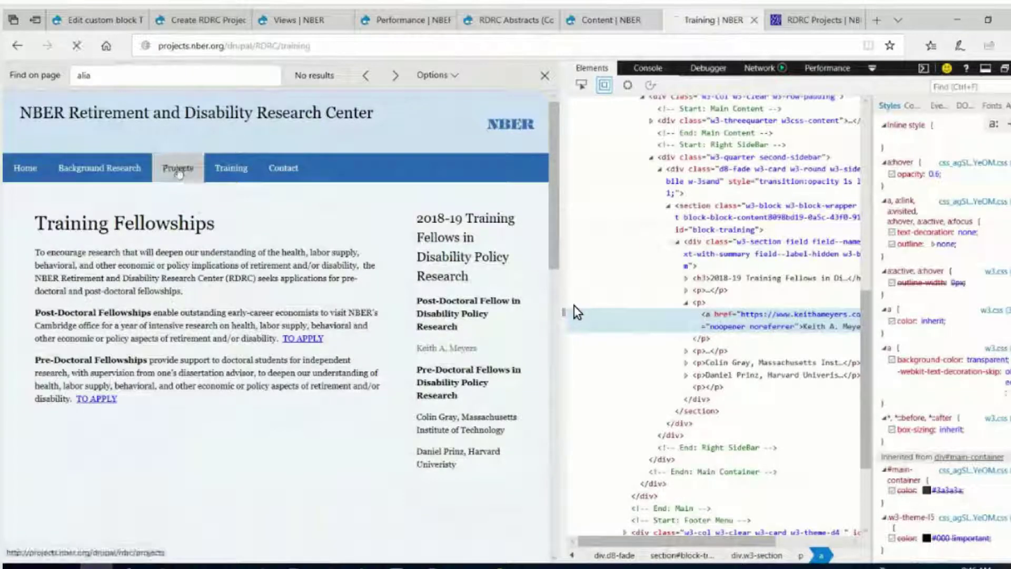
key(F12)
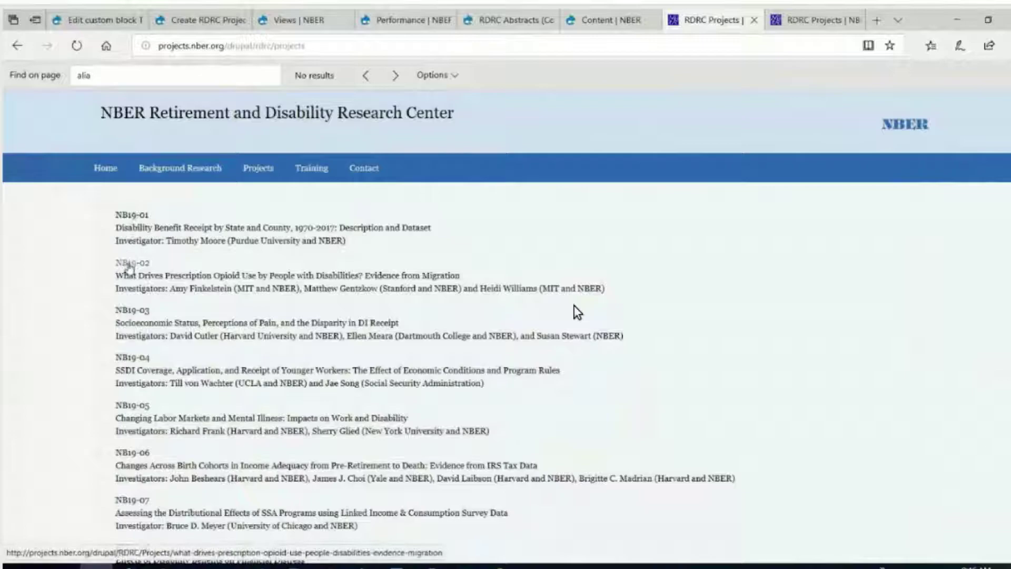
Step: Test the NB19-01 and NB19-02 links on the public Projects page, returning to the list after each
click(128, 217)
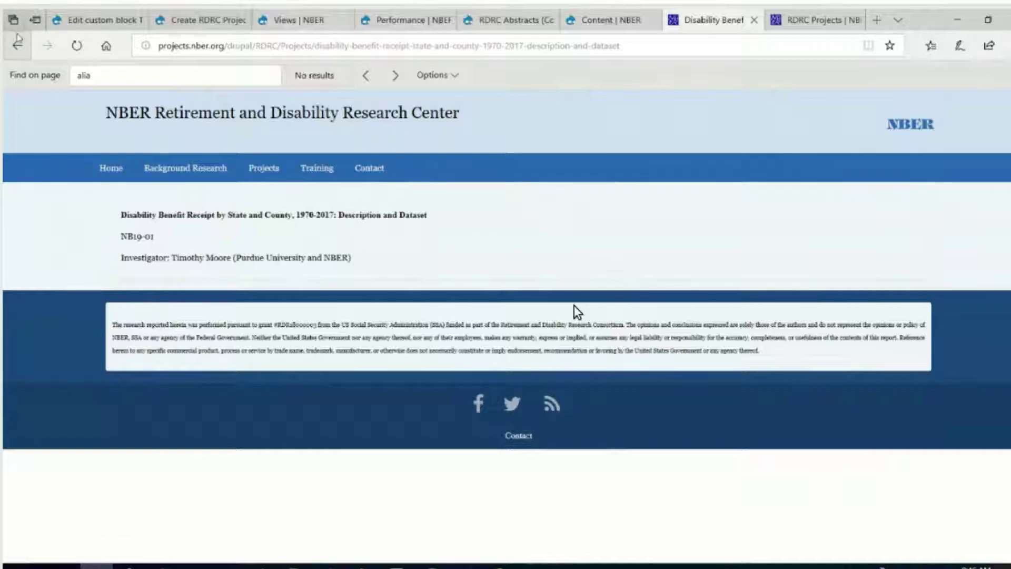
click(19, 45)
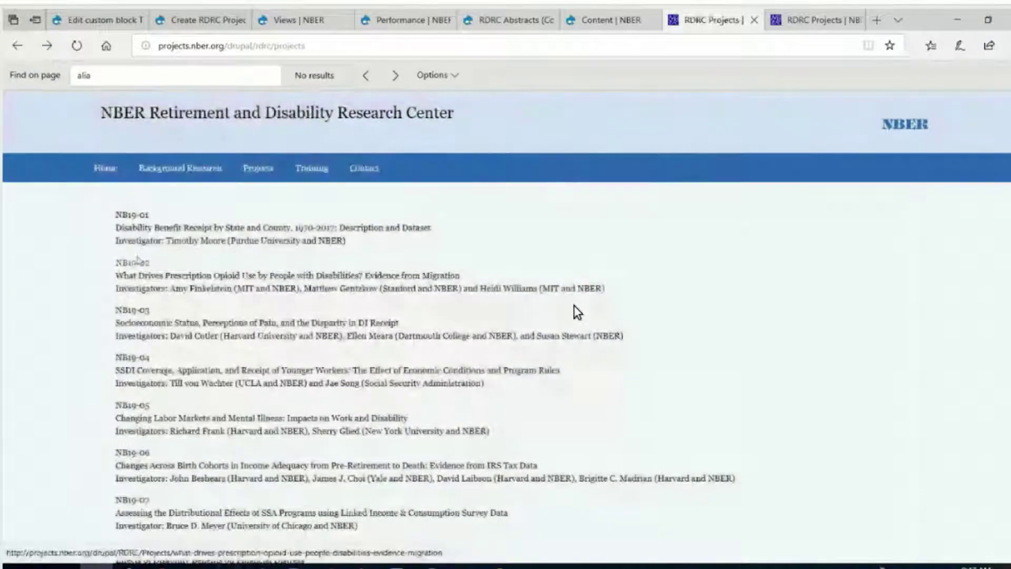
click(144, 271)
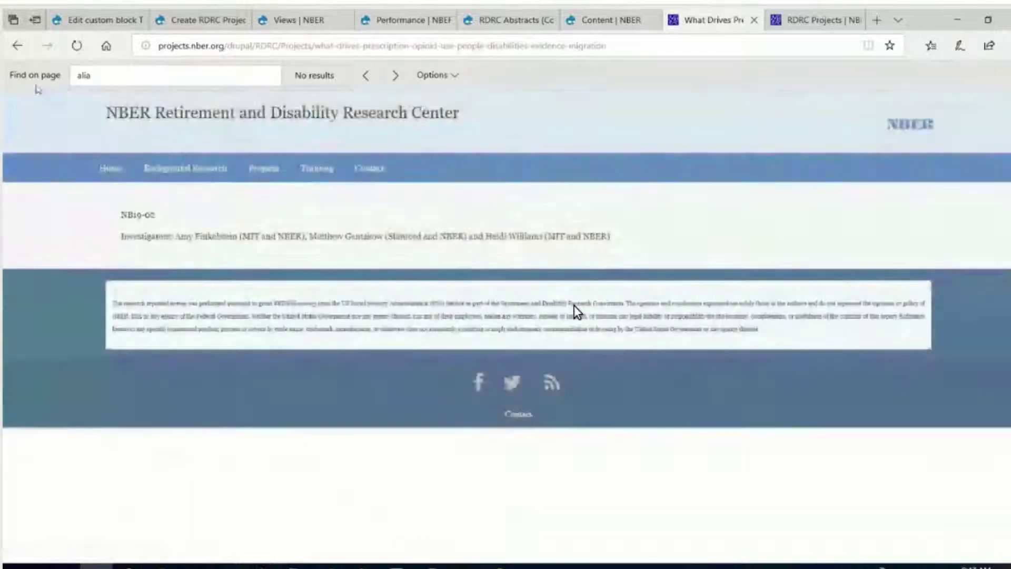
key(alt+Left)
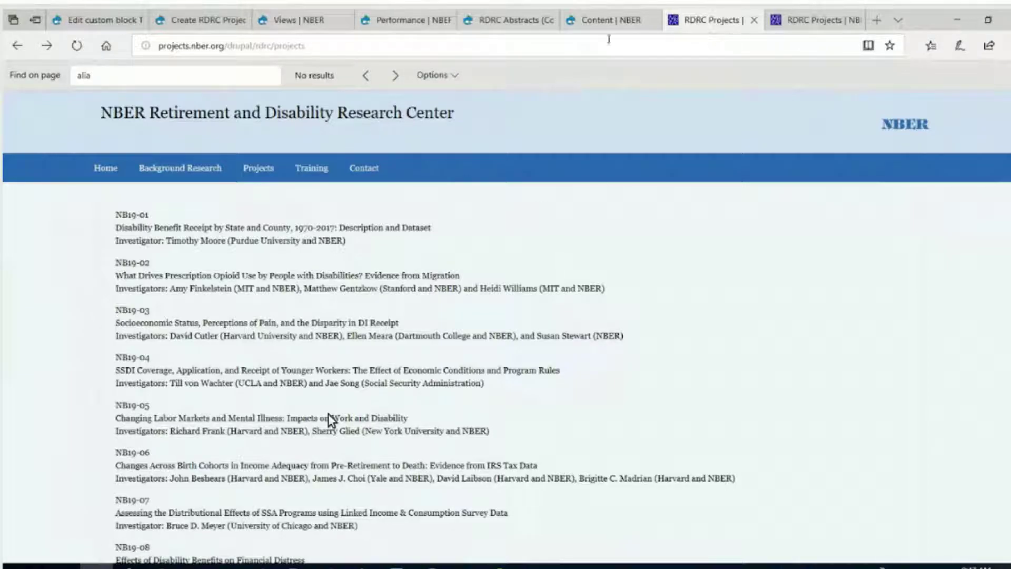
Step: Switch to the admin content list and delete the RDRC Abstracts item "NB19-01 Disability Benefit Receipt by State and County, 1970-2017"
click(603, 20)
scroll(328, 413, down, 5)
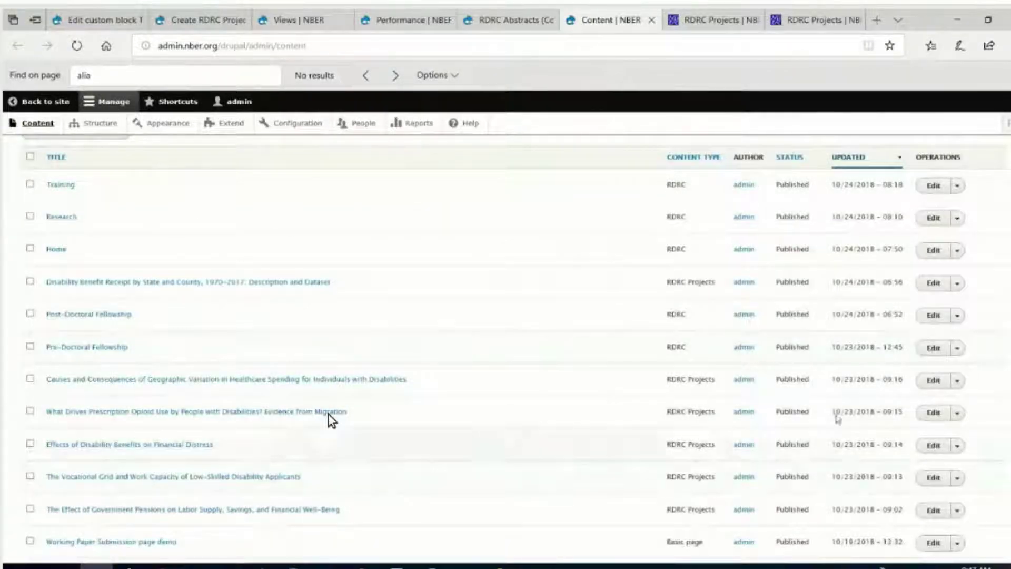
scroll(328, 413, down, 3)
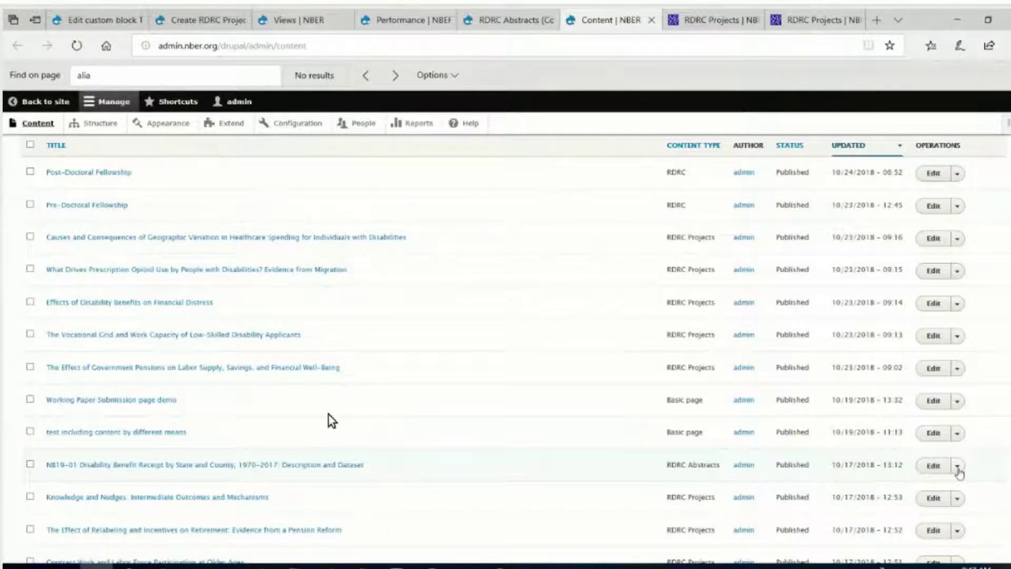
click(958, 467)
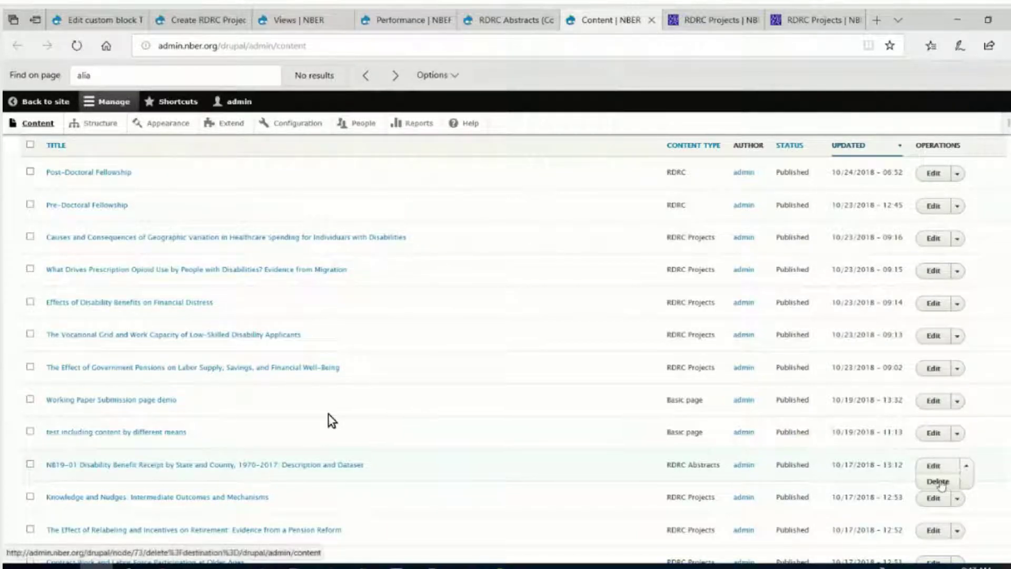
scroll(941, 483, down, 1)
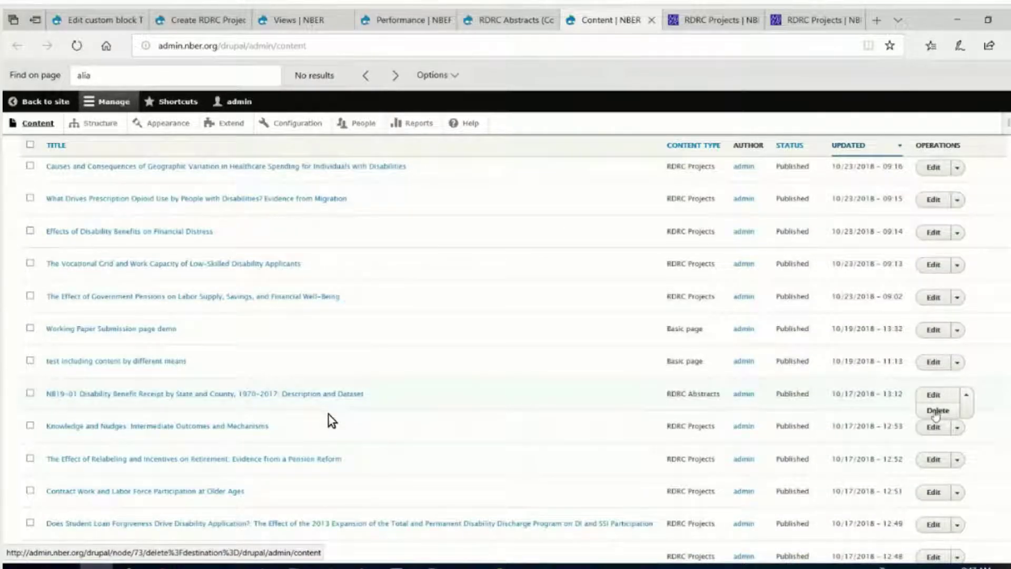
click(935, 413)
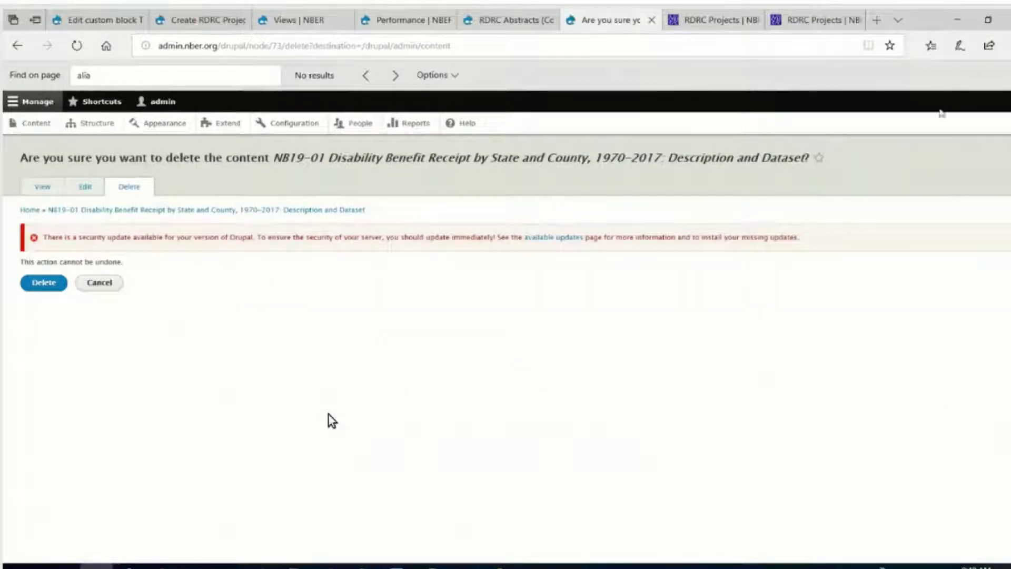
click(48, 287)
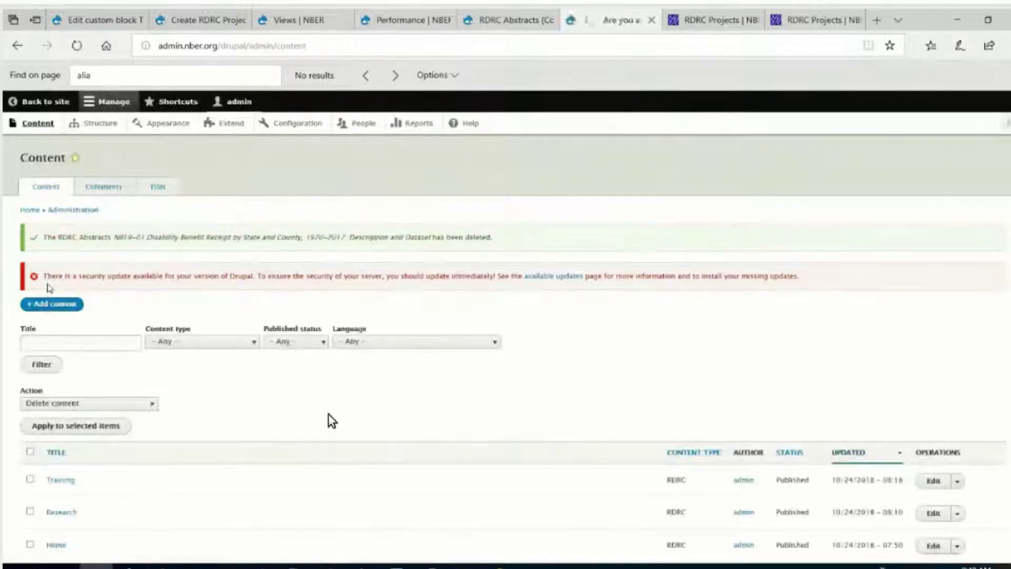
Step: Go to the site's list of views and open the RDRC Projects view for editing
click(108, 126)
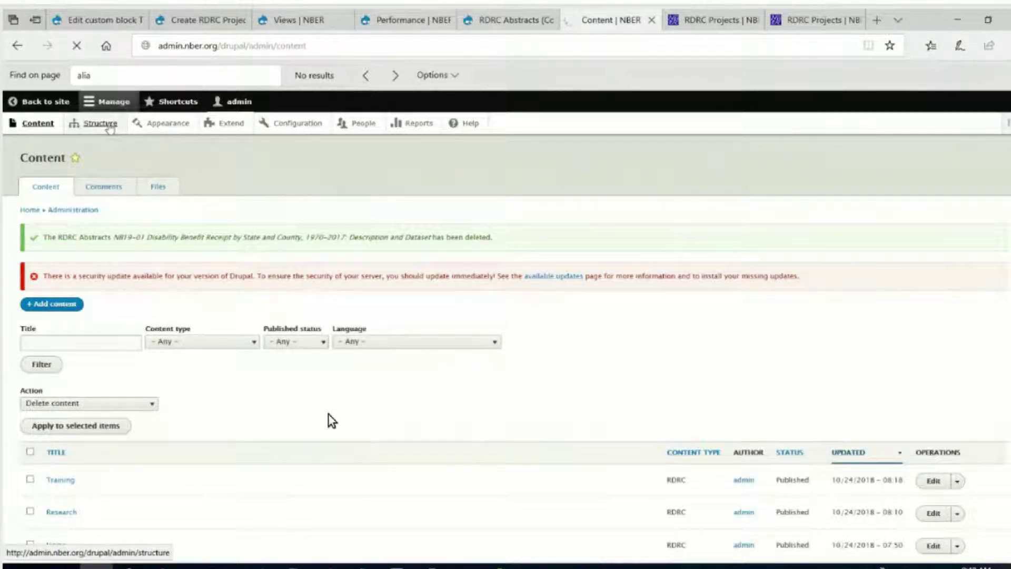
scroll(331, 333, down, 3)
scroll(331, 334, down, 4)
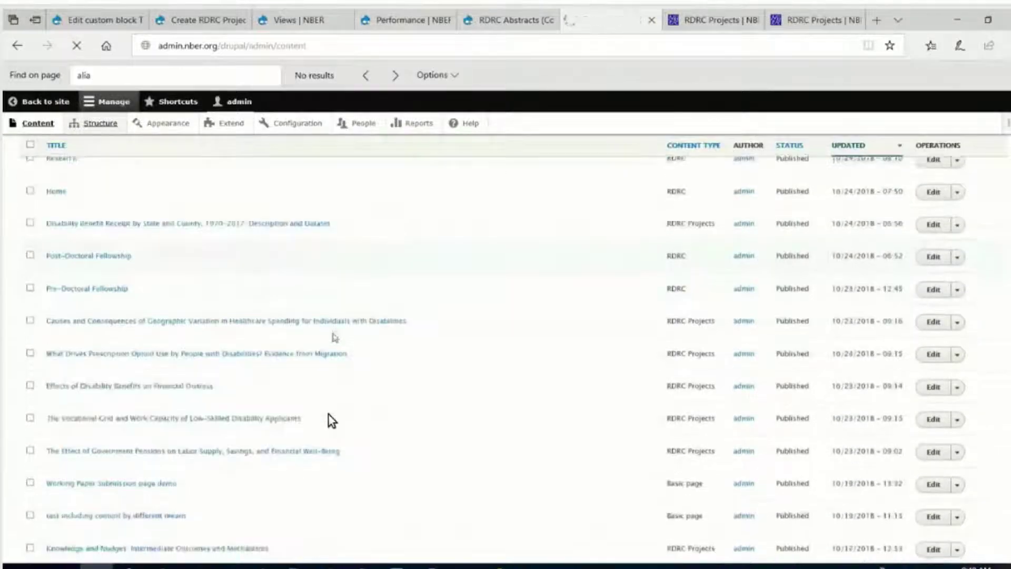
scroll(335, 328, up, 5)
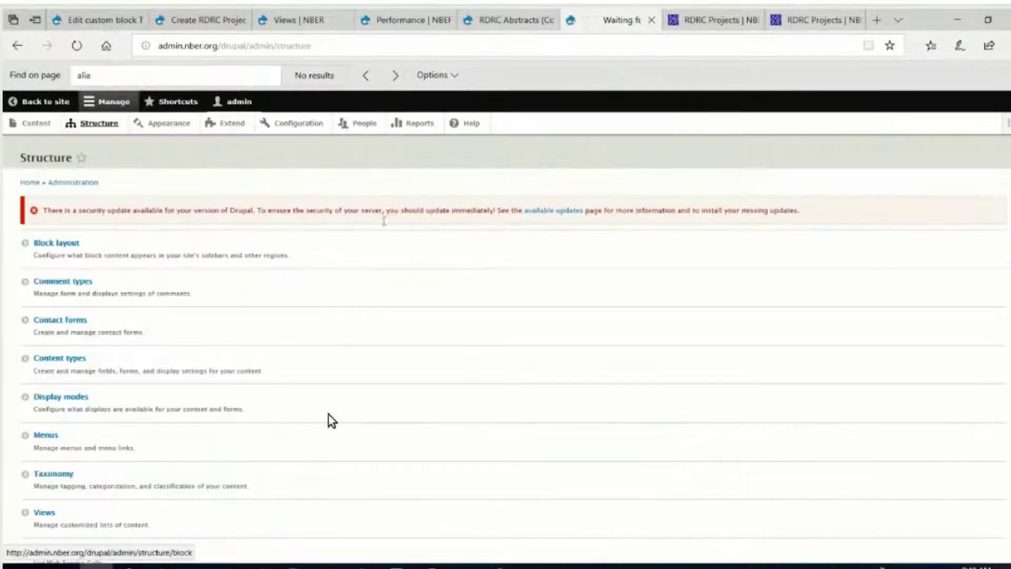
scroll(382, 292, down, 2)
click(43, 442)
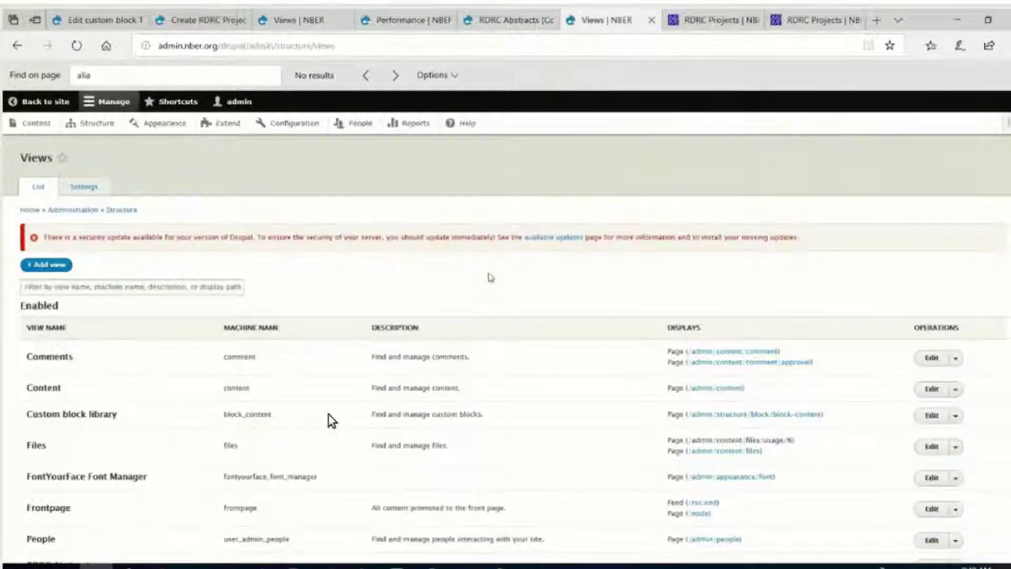
scroll(328, 414, down, 4)
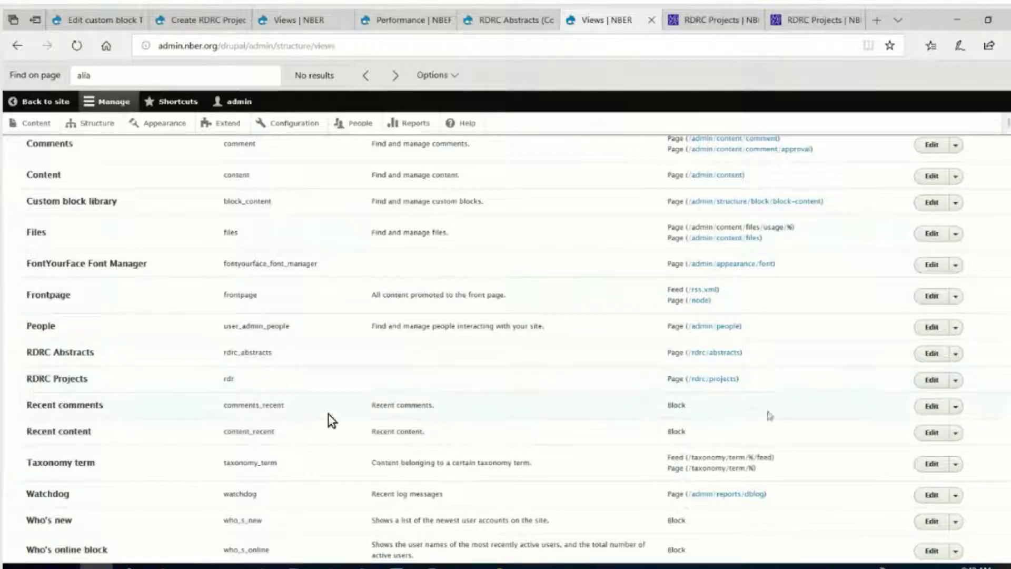
click(931, 381)
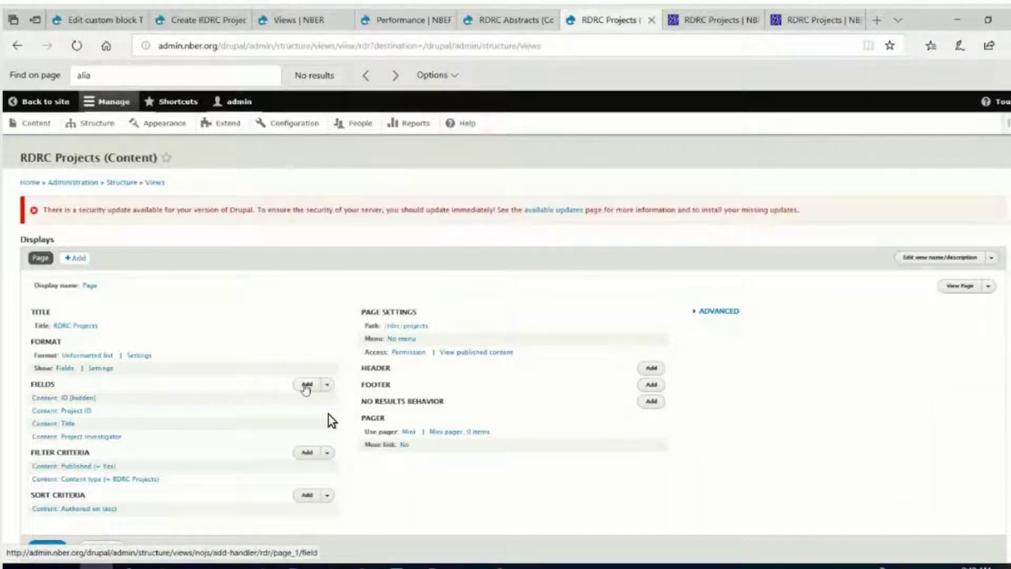
Step: Look through the fields available to the RDRC Projects view without adding any, and check the view's settings and preview
click(306, 386)
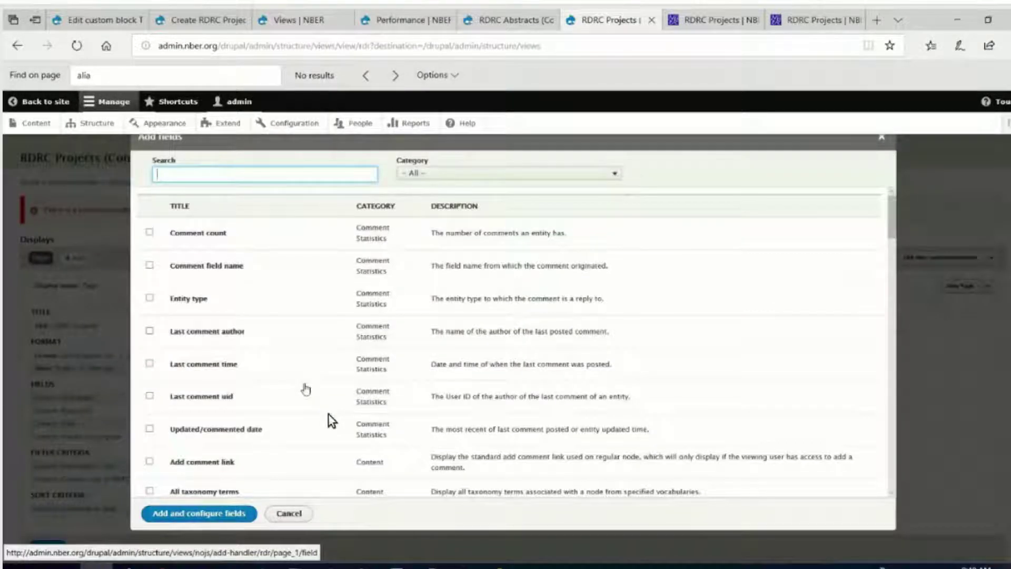
scroll(328, 414, down, 3)
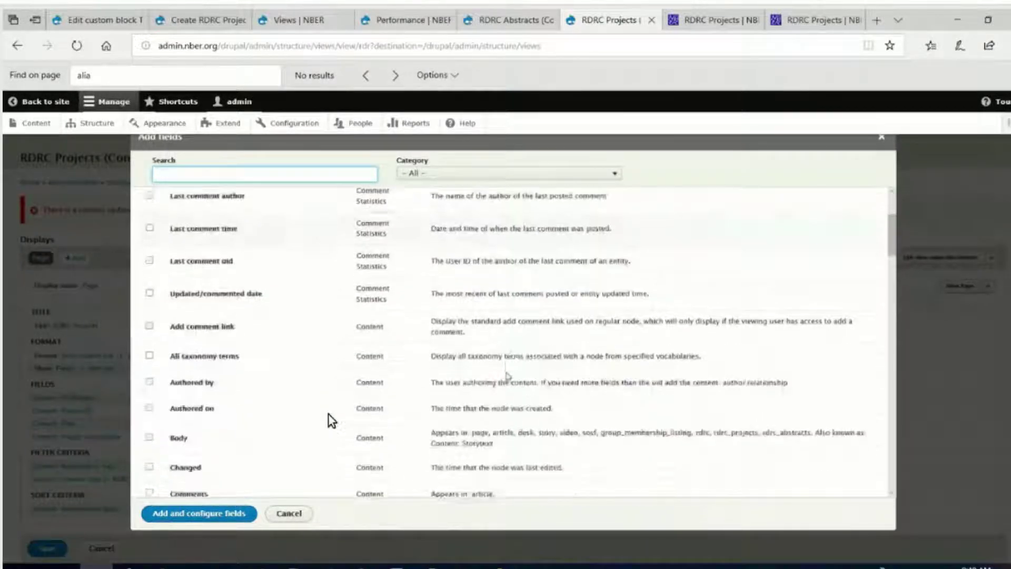
click(283, 514)
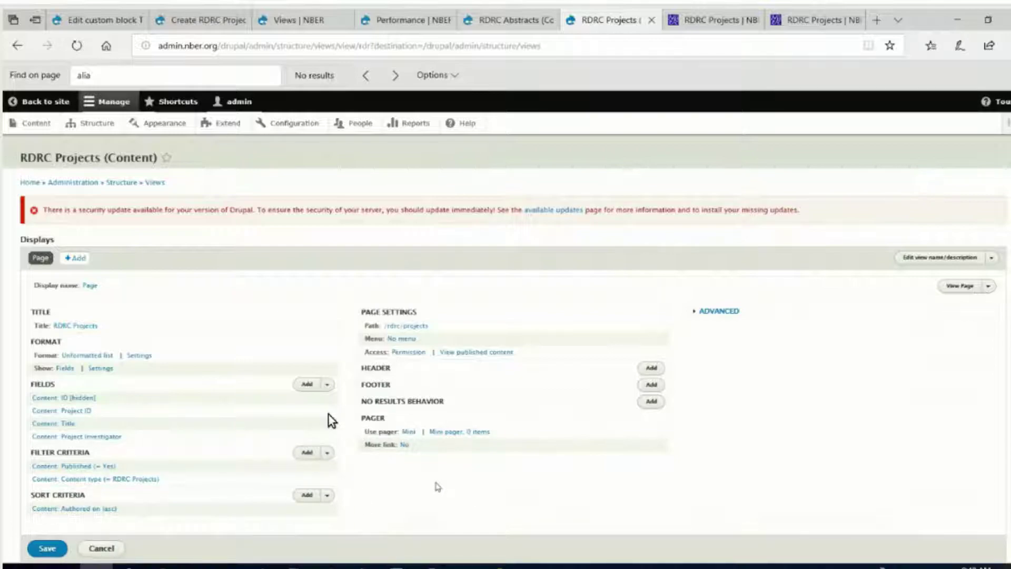
scroll(433, 477, down, 3)
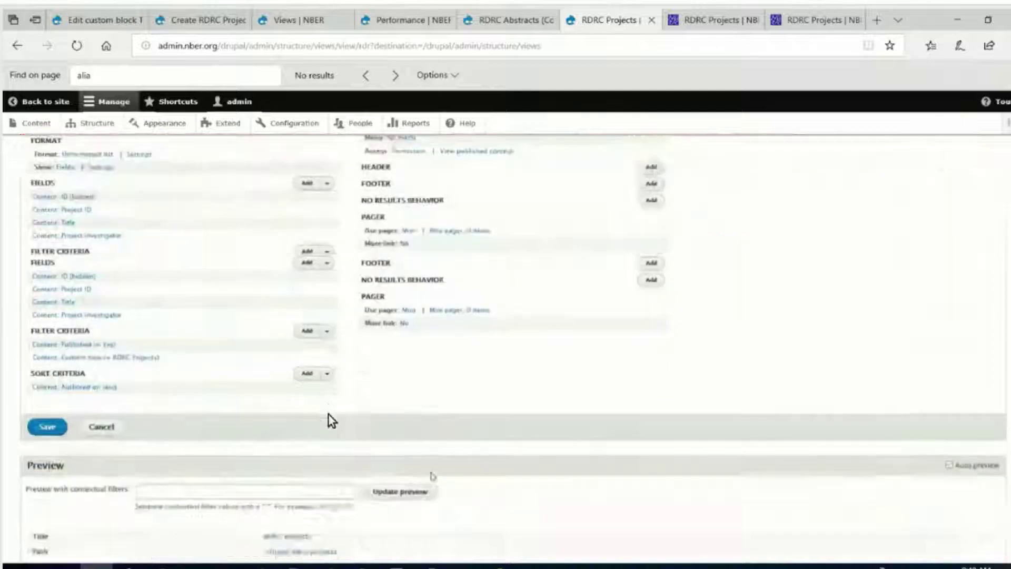
scroll(433, 476, down, 2)
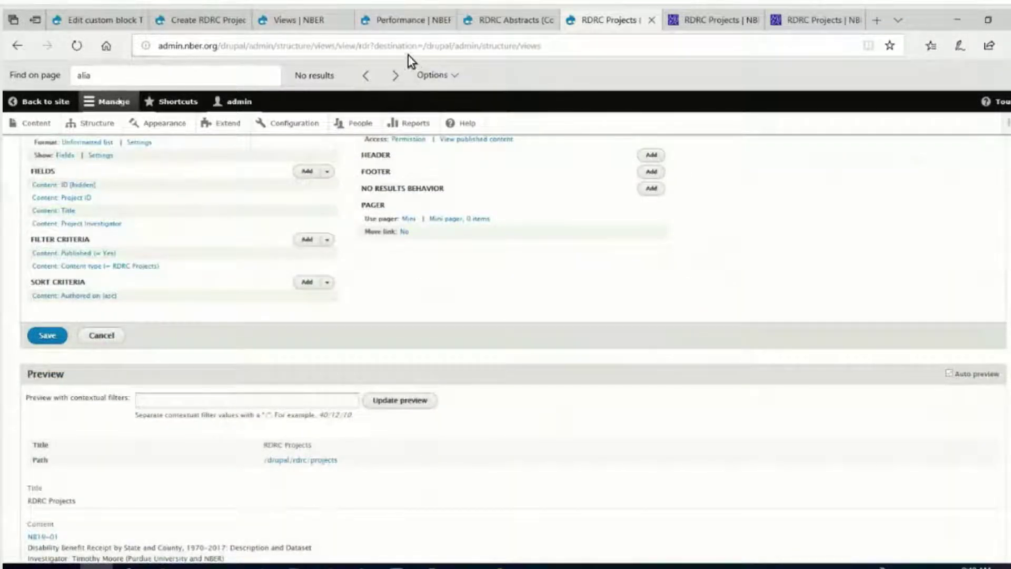
scroll(190, 322, up, 5)
Step: Open the RDRC Projects node "Disability Benefit Receipt by State and County, 1970-2017: Description and Dataset" from the content list for editing
click(36, 126)
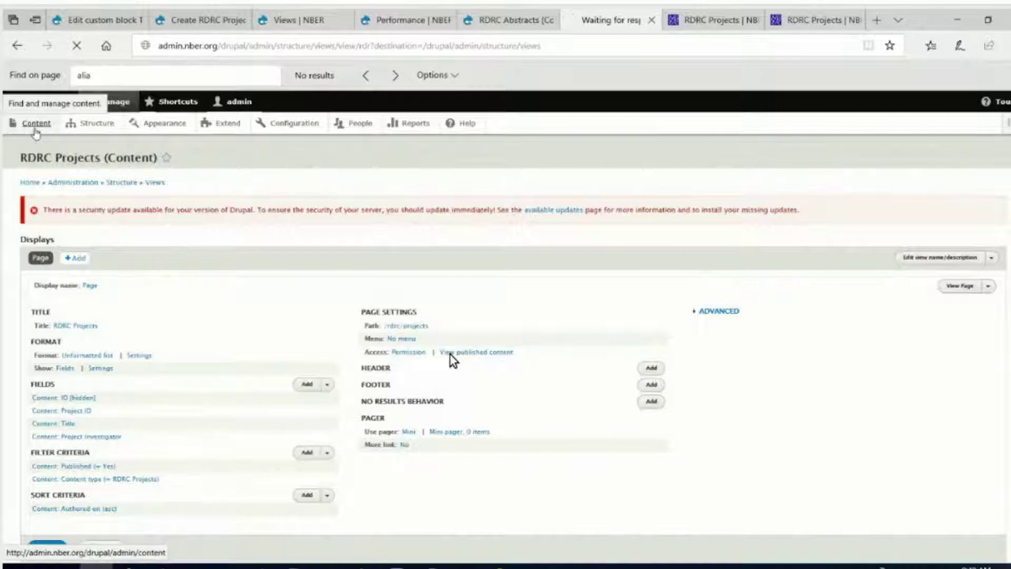
scroll(255, 307, down, 4)
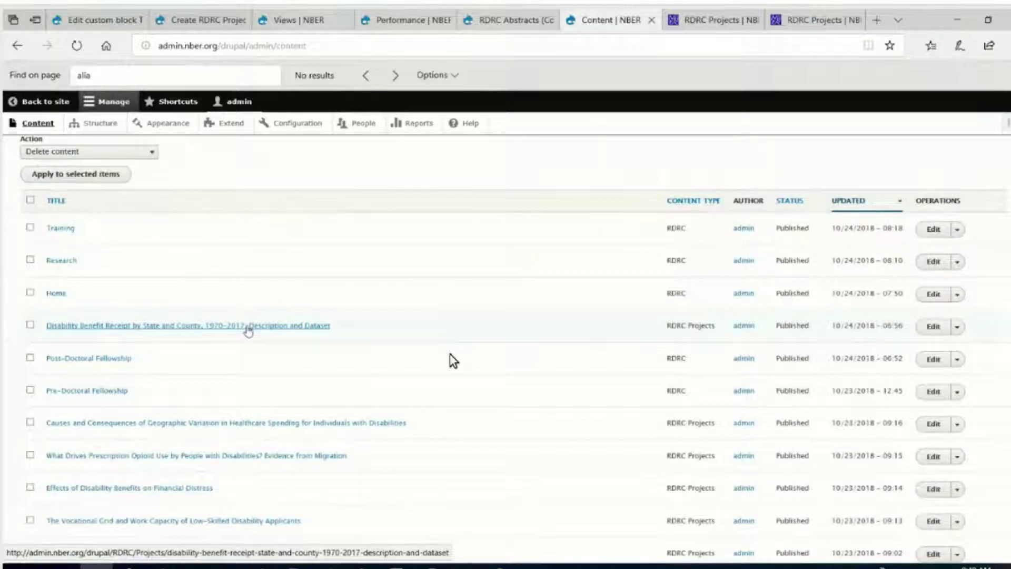
click(246, 327)
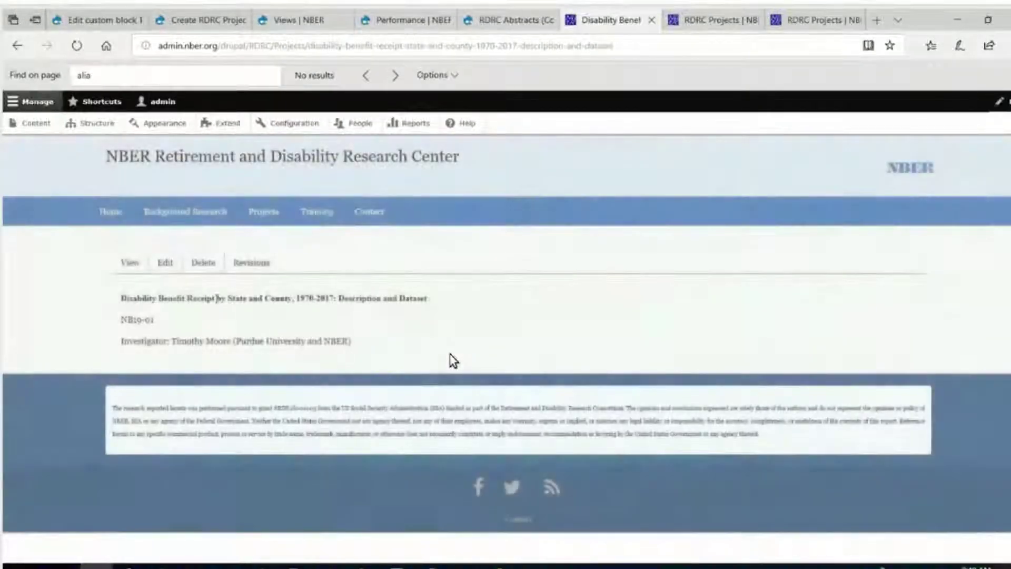
click(164, 262)
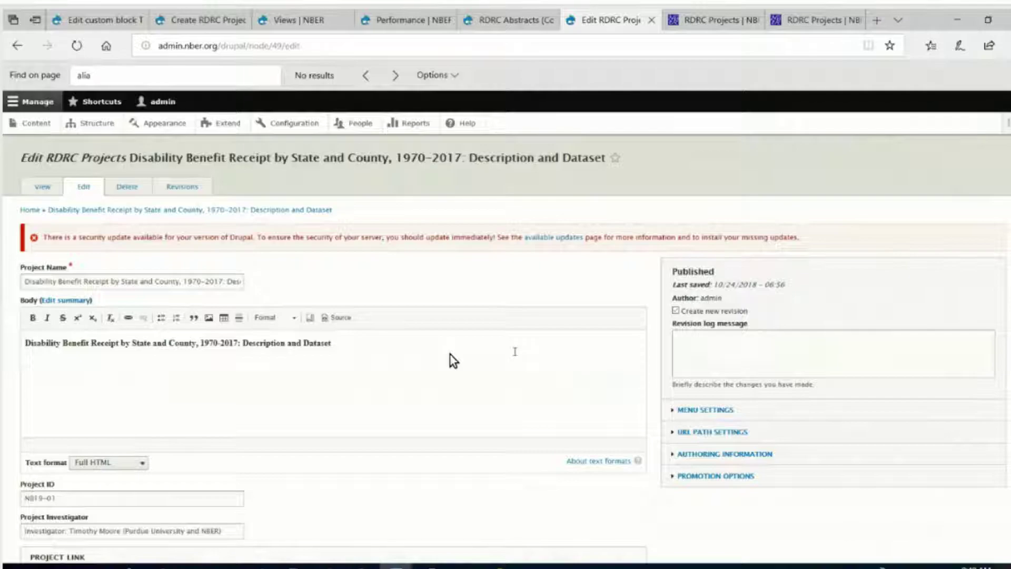
Step: Review the node's edit form, including its Project Link fields, and place the text cursor at the start of the body text
scroll(517, 351, down, 5)
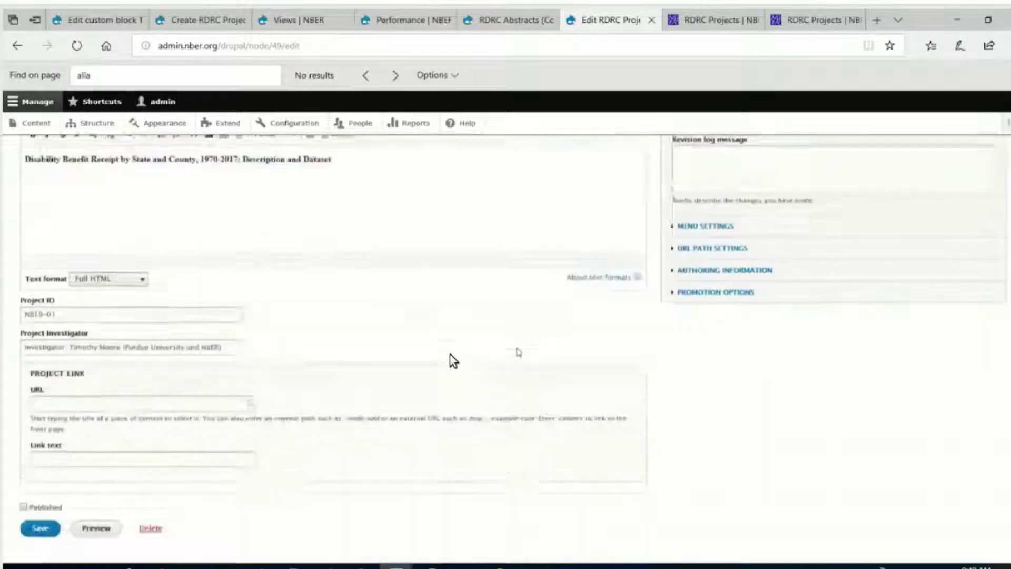
scroll(519, 352, up, 3)
scroll(520, 351, up, 2)
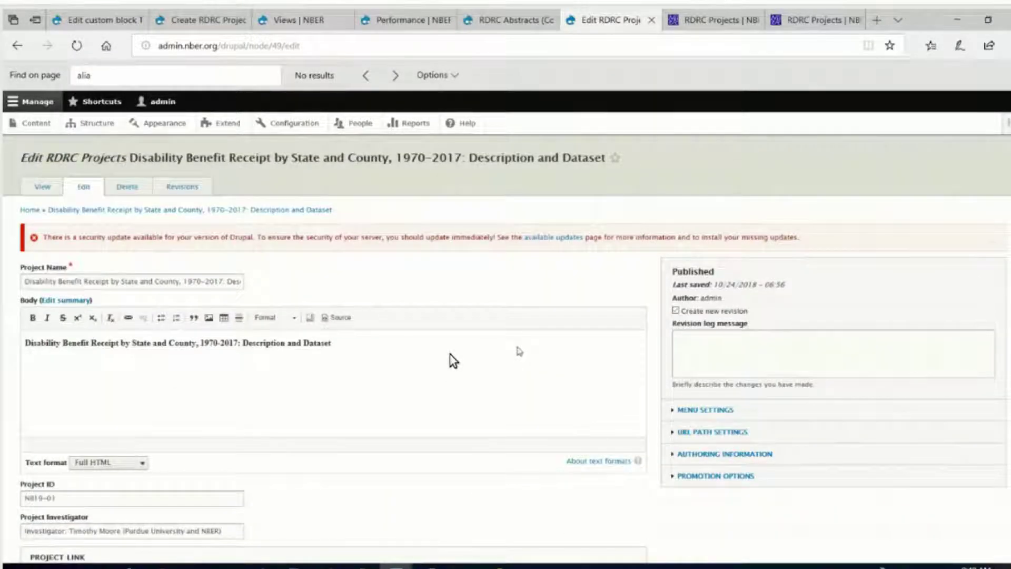
scroll(518, 346, down, 2)
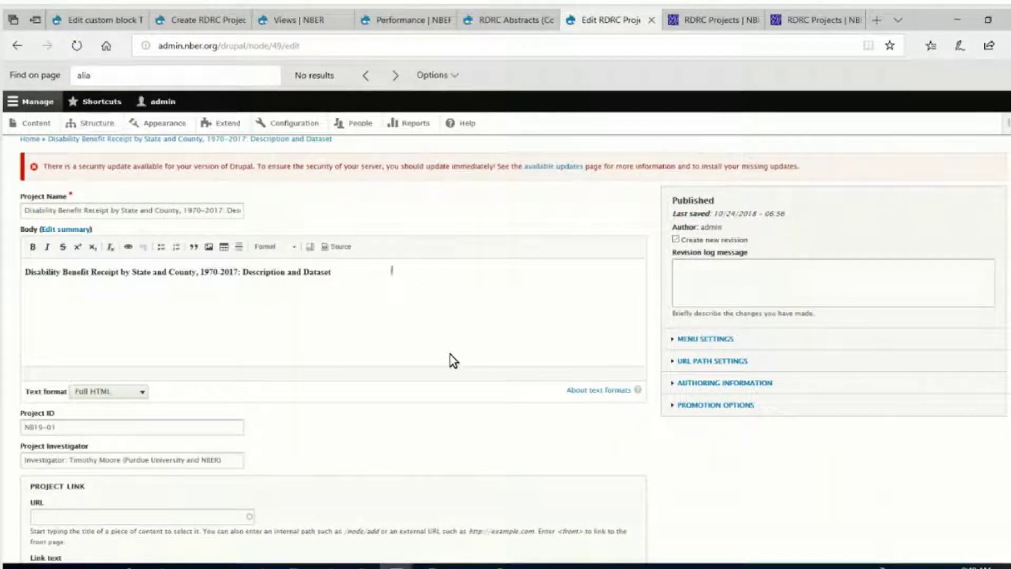
click(381, 271)
drag(339, 272, 87, 271)
scroll(87, 272, down, 2)
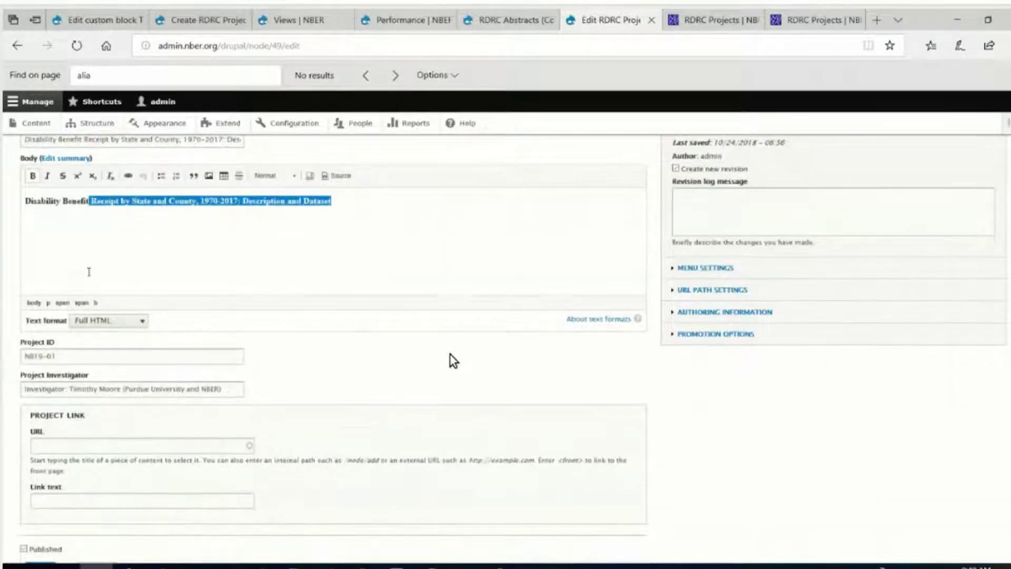
click(27, 199)
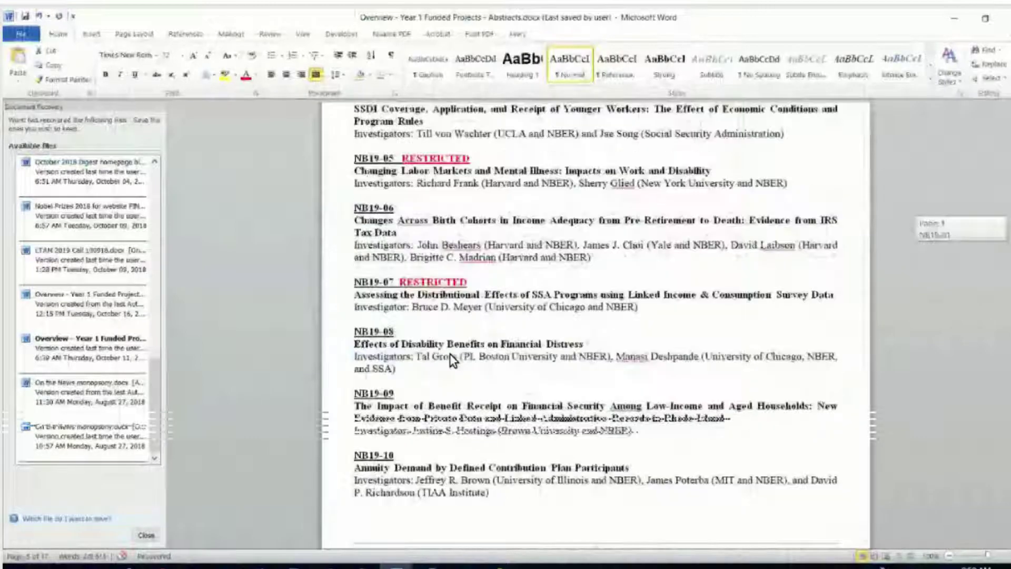
Step: In the Word document of Year 1 funded project abstracts, select the full NB19-01 abstract from the ABSTRACTS heading through the last bullet
drag(354, 162, 399, 163)
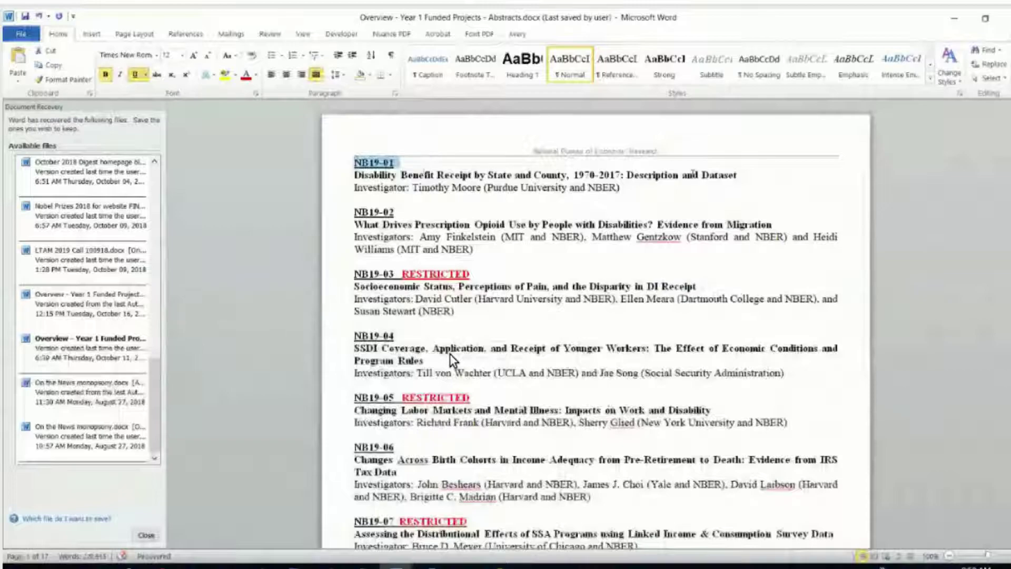
scroll(450, 353, down, 20)
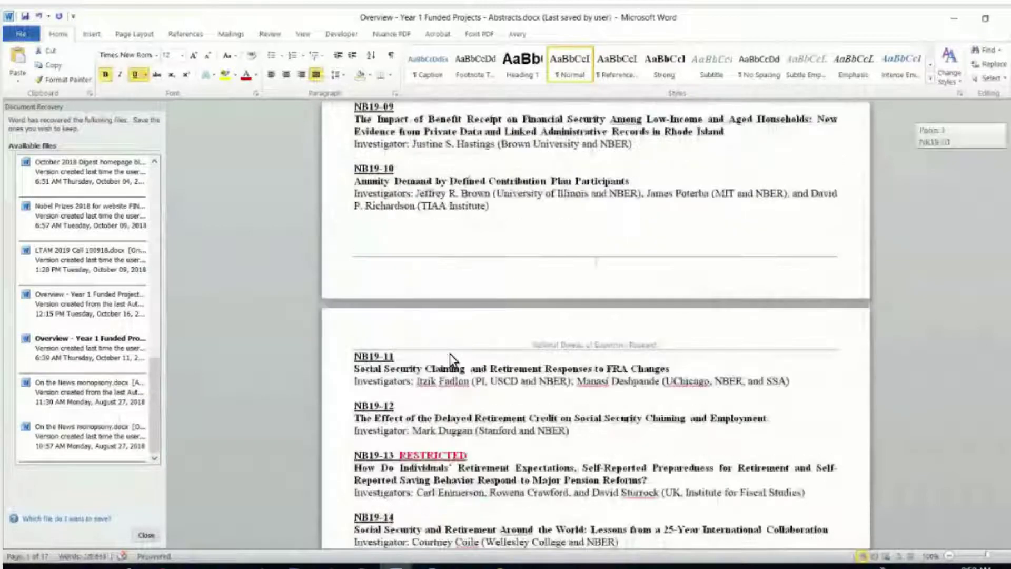
scroll(450, 353, down, 10)
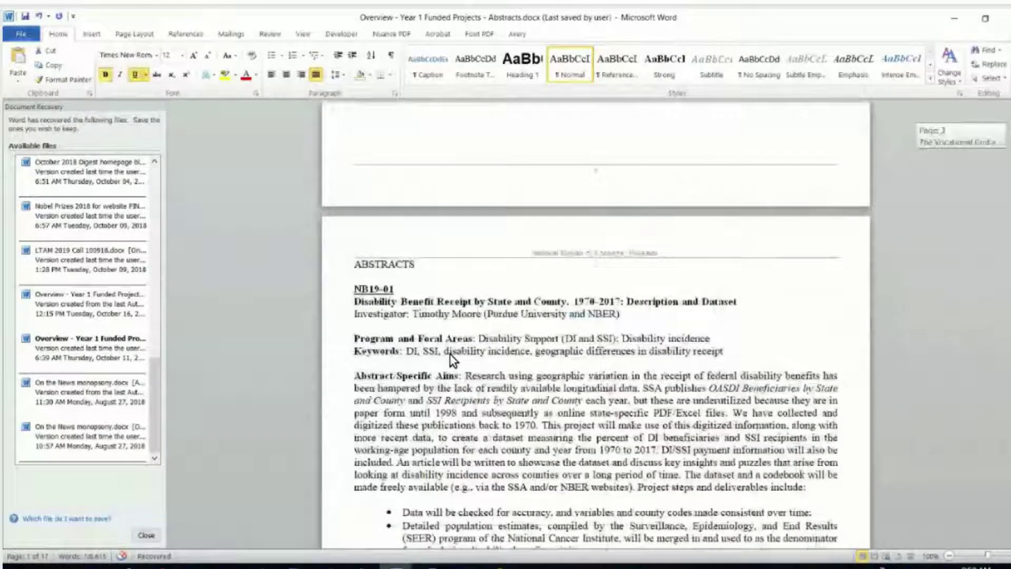
scroll(449, 353, down, 4)
scroll(450, 353, up, 1)
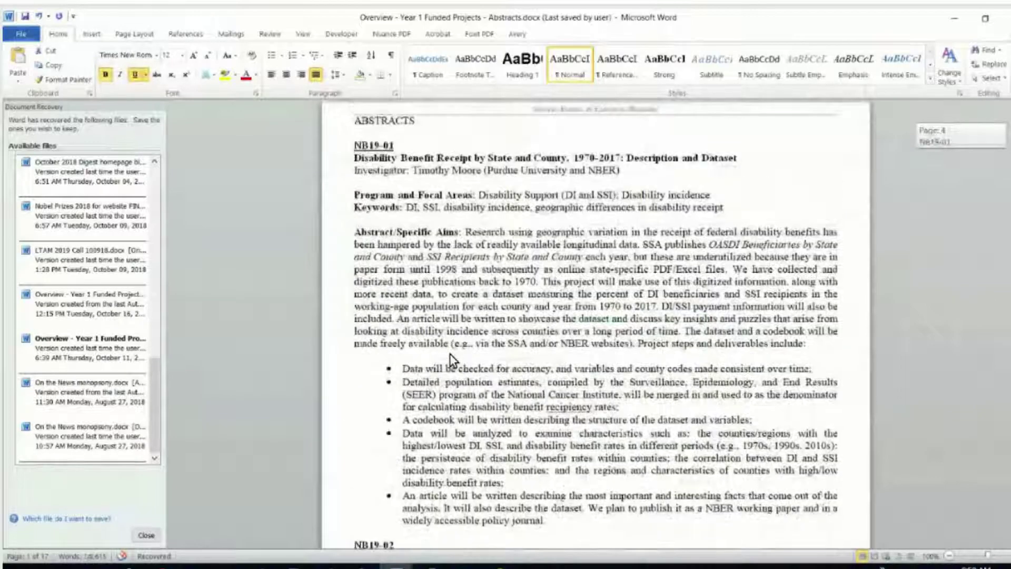
drag(354, 120, 655, 531)
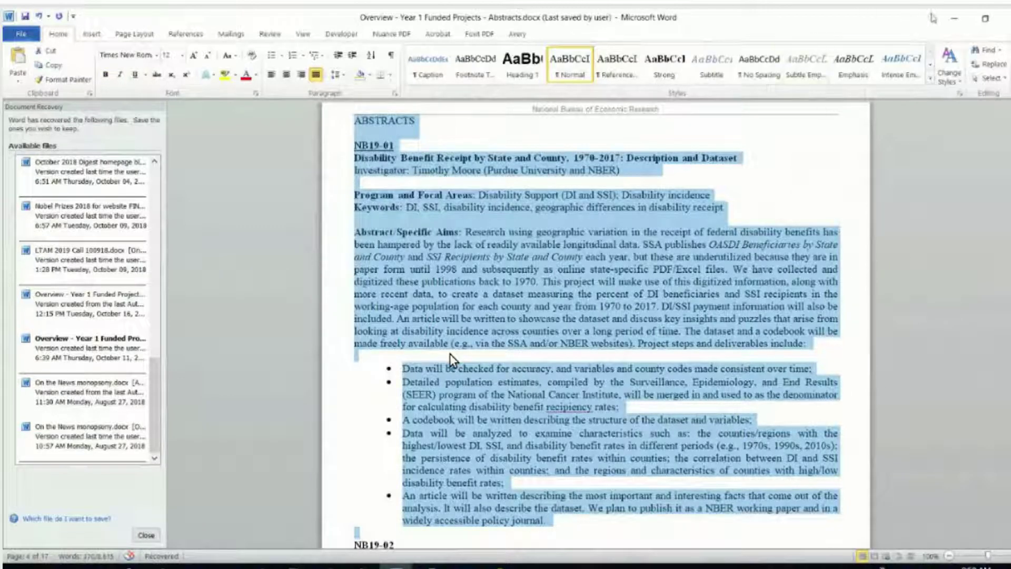
Step: Bring the selected NB19-01 abstract in Word back up once more and return to the project's edit form in the browser
click(954, 19)
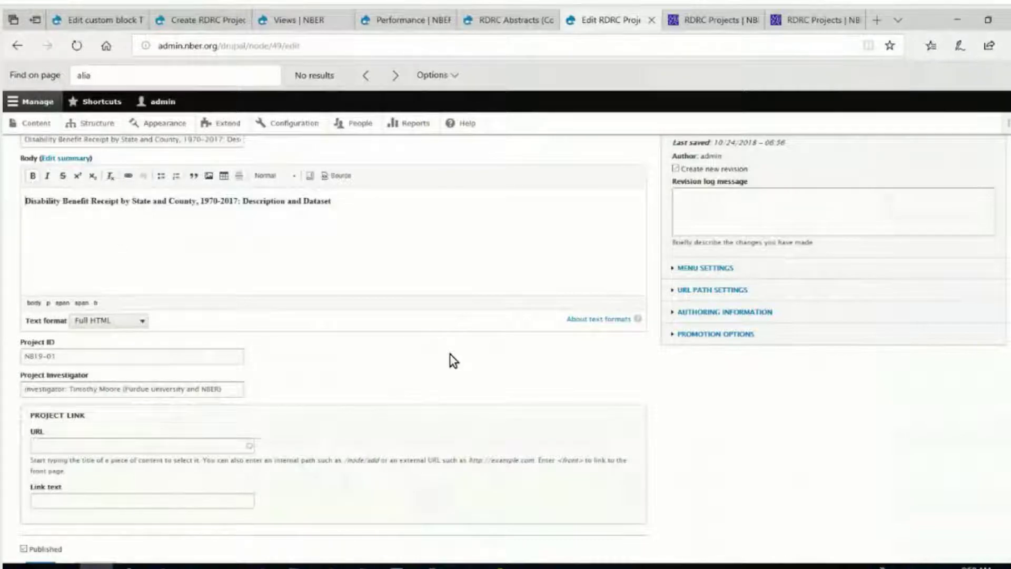
mouse_move(398, 566)
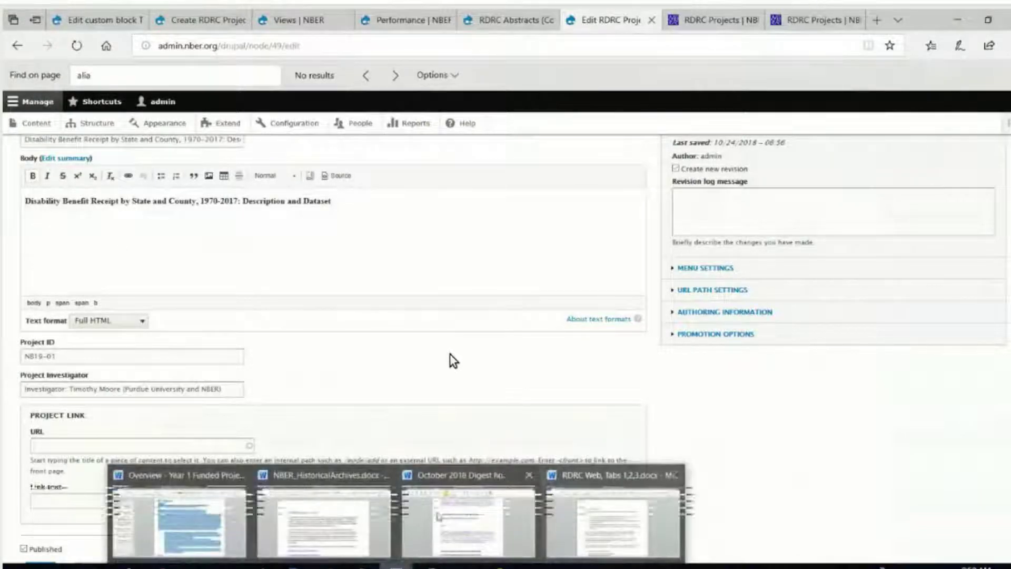
click(209, 540)
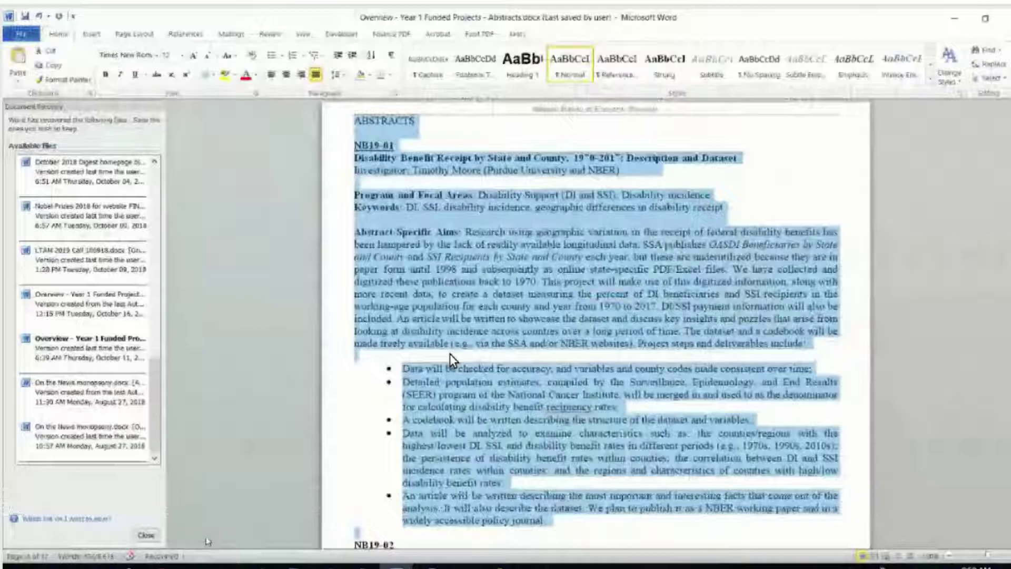
click(954, 21)
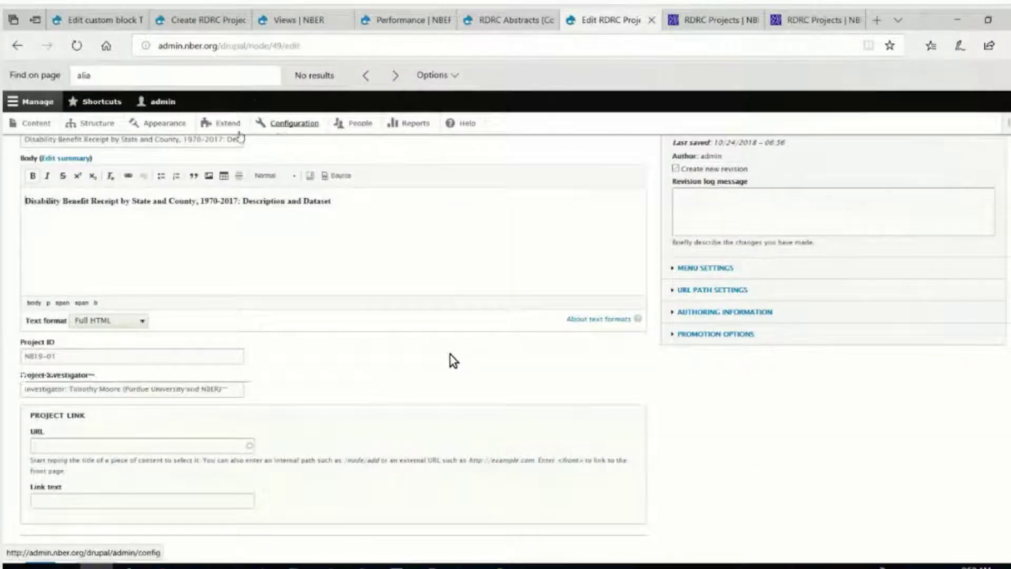
Step: Delete the RDRC Abstracts content type from the site's structure and confirm the deletion
click(99, 127)
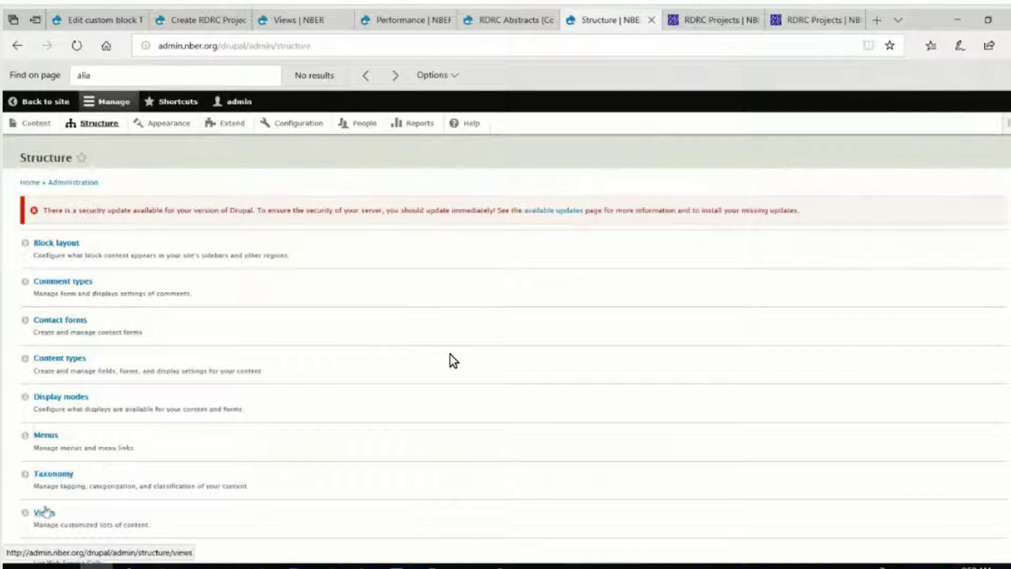
click(47, 515)
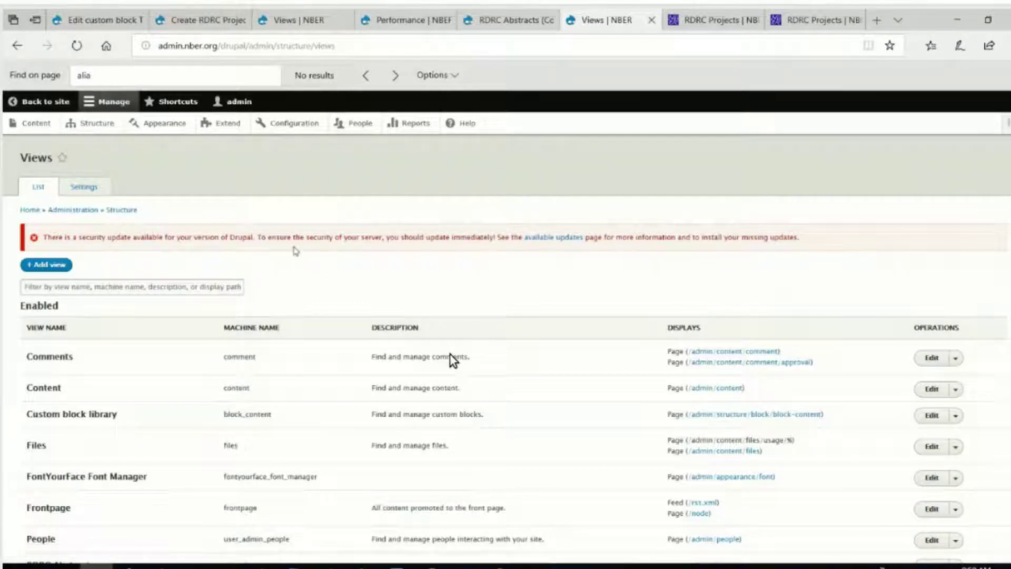
click(32, 103)
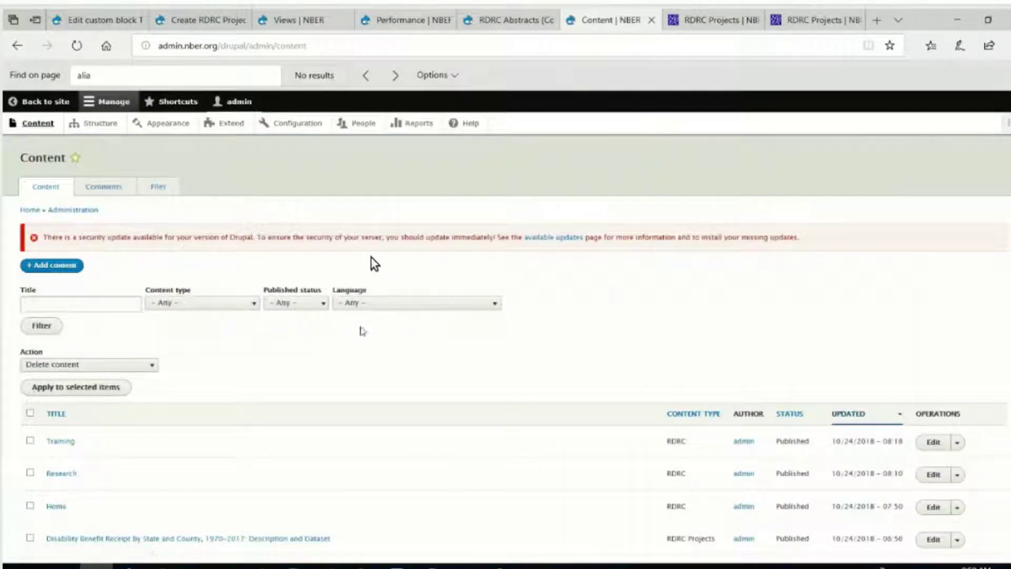
click(99, 127)
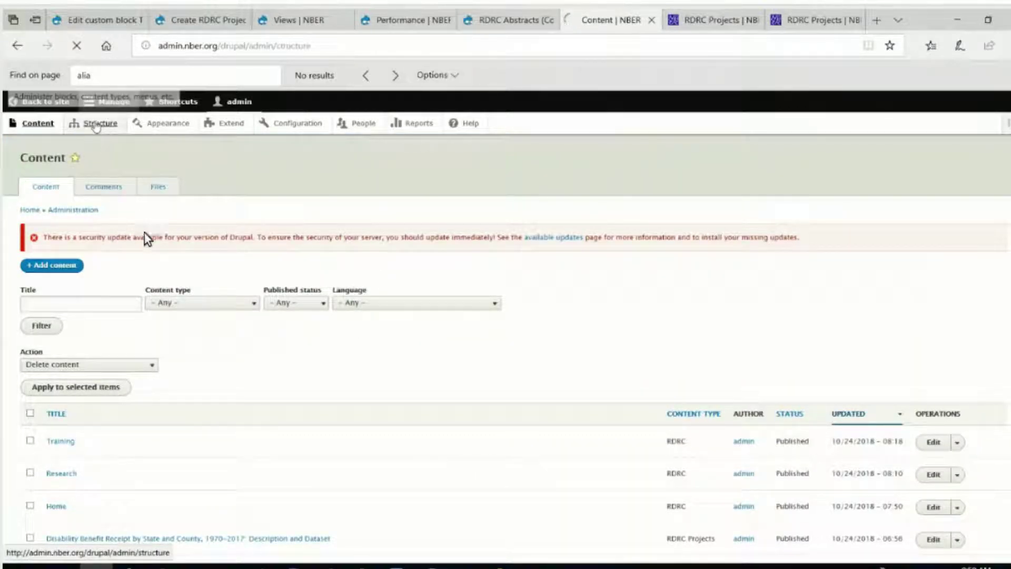
click(73, 363)
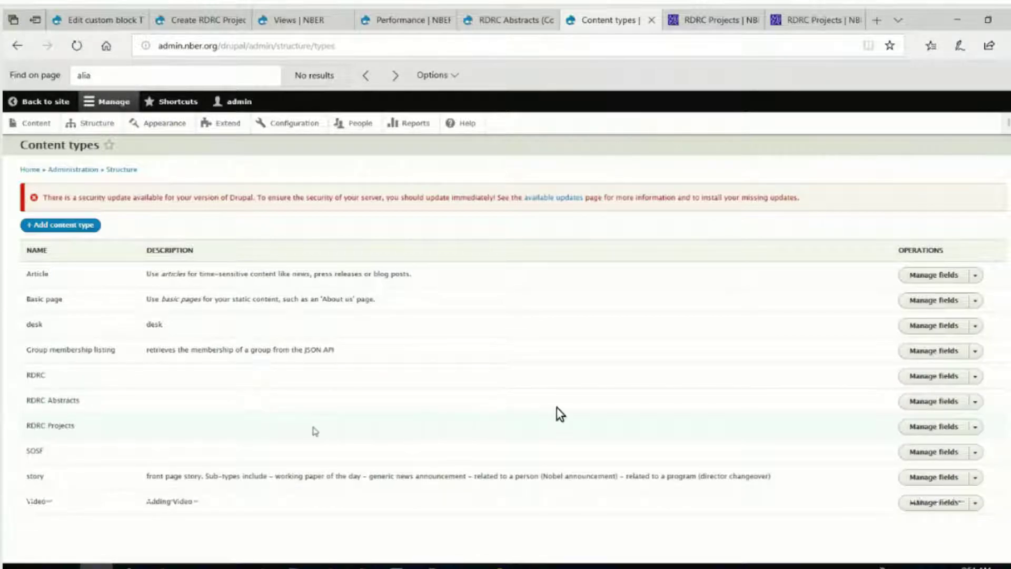
click(975, 405)
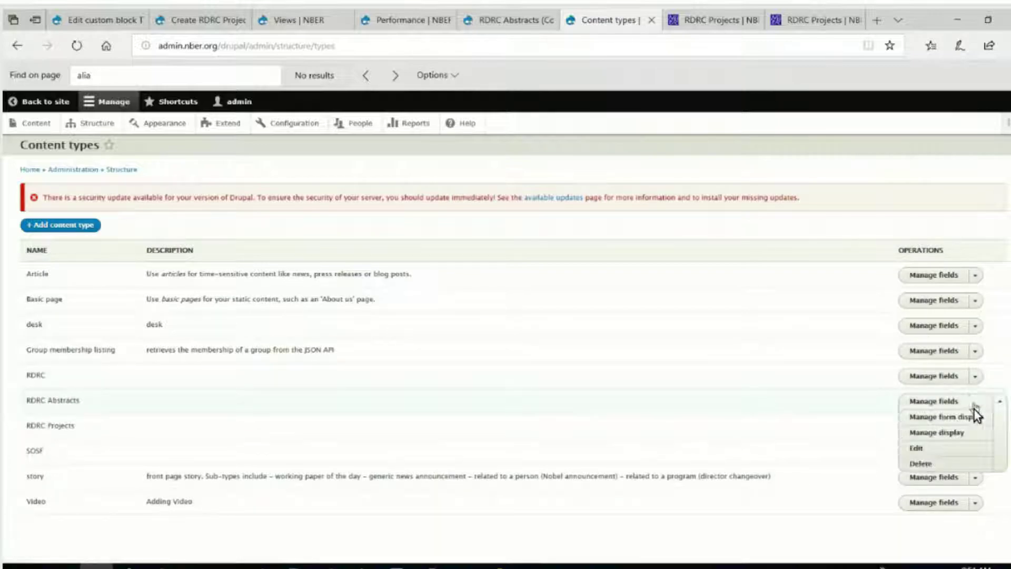
click(922, 463)
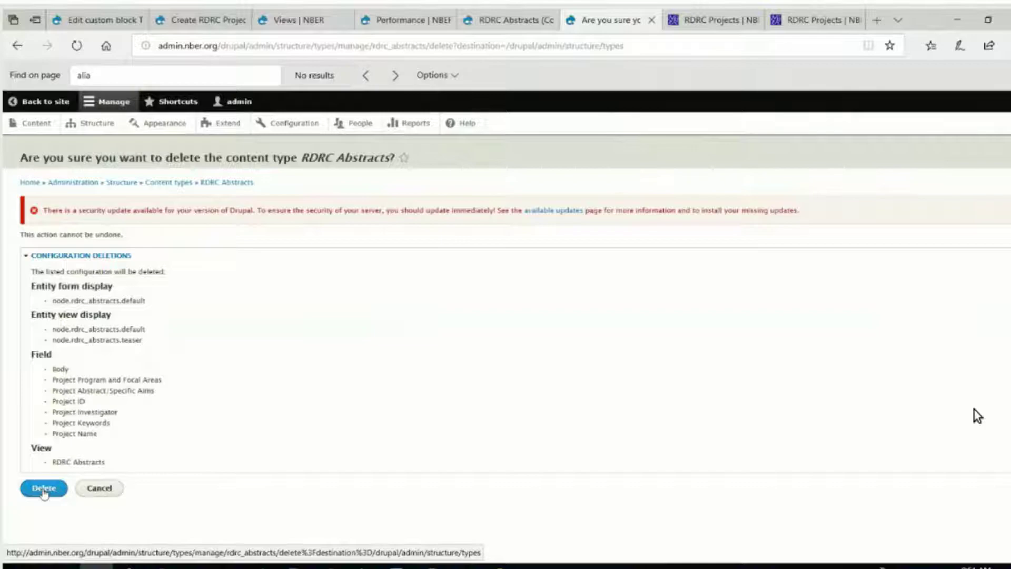
click(44, 490)
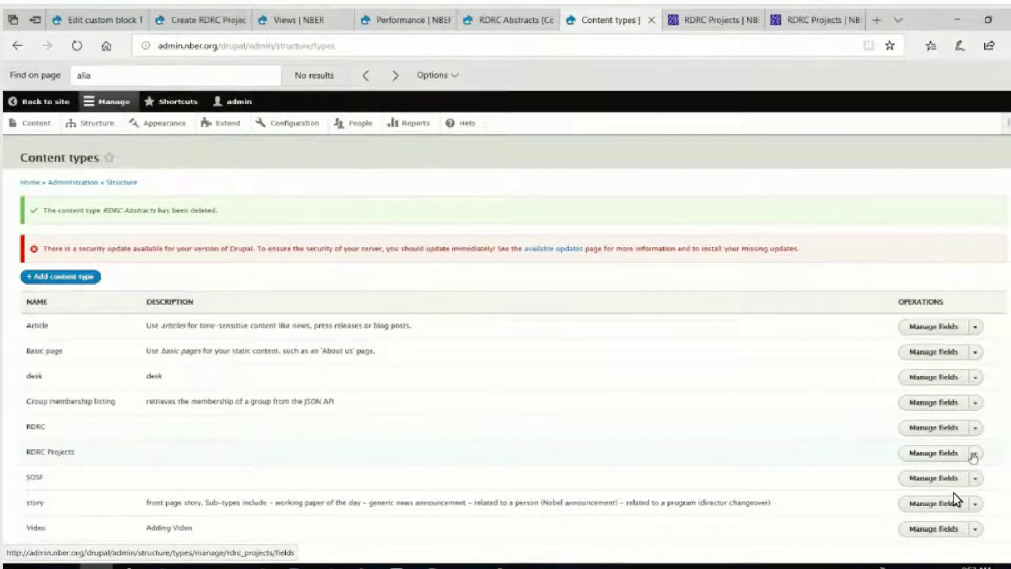
Step: Open the field list of the RDRC Projects content type and compare it with the sections of the NB19-01 abstract in Word
click(942, 454)
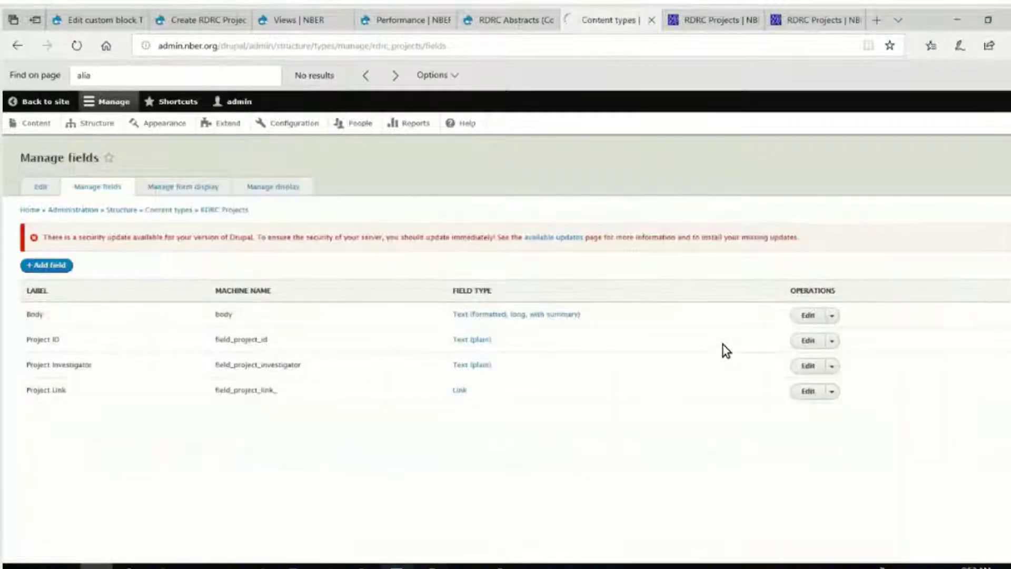
mouse_move(397, 566)
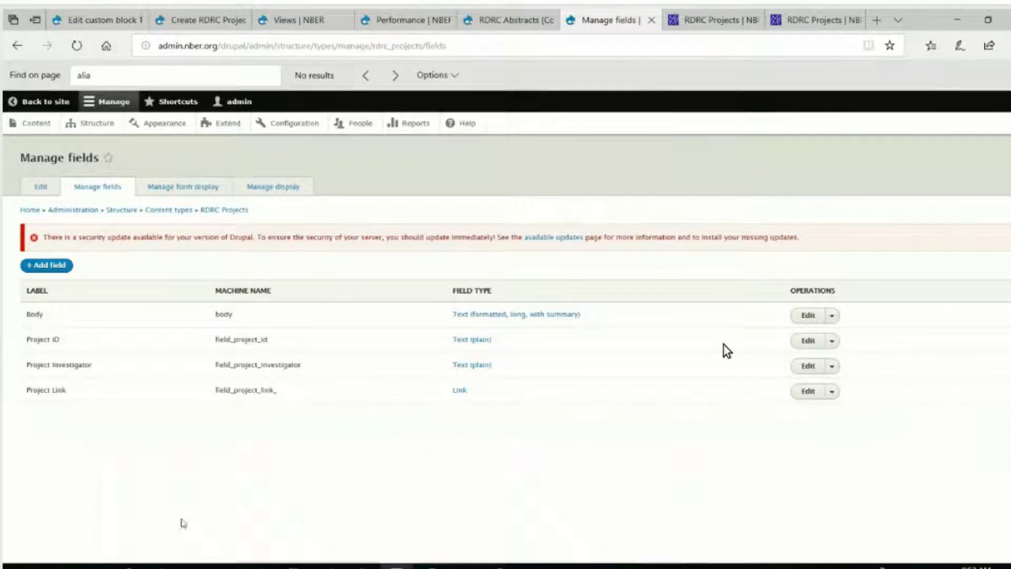
click(180, 524)
click(955, 19)
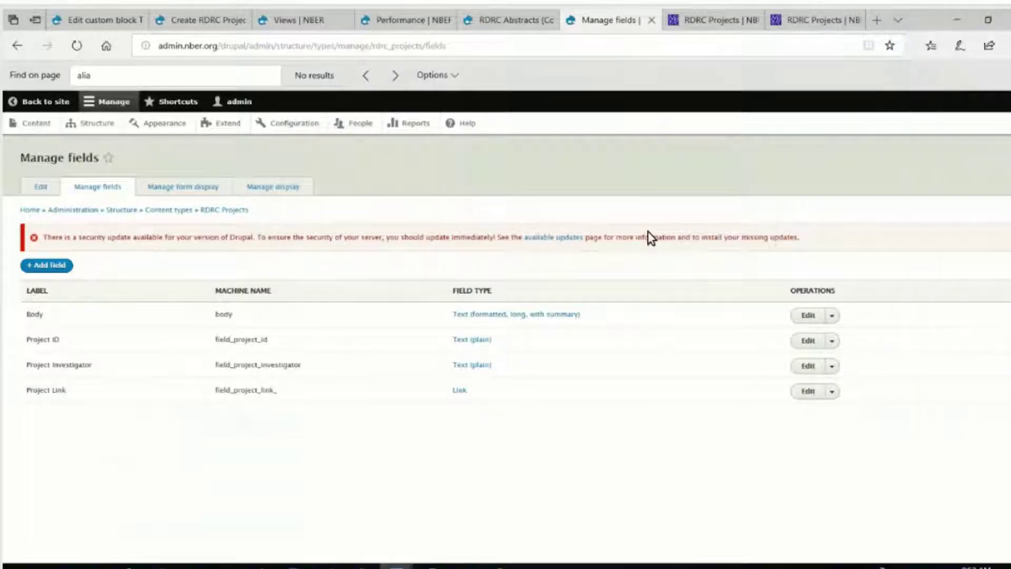
key(alt+Tab)
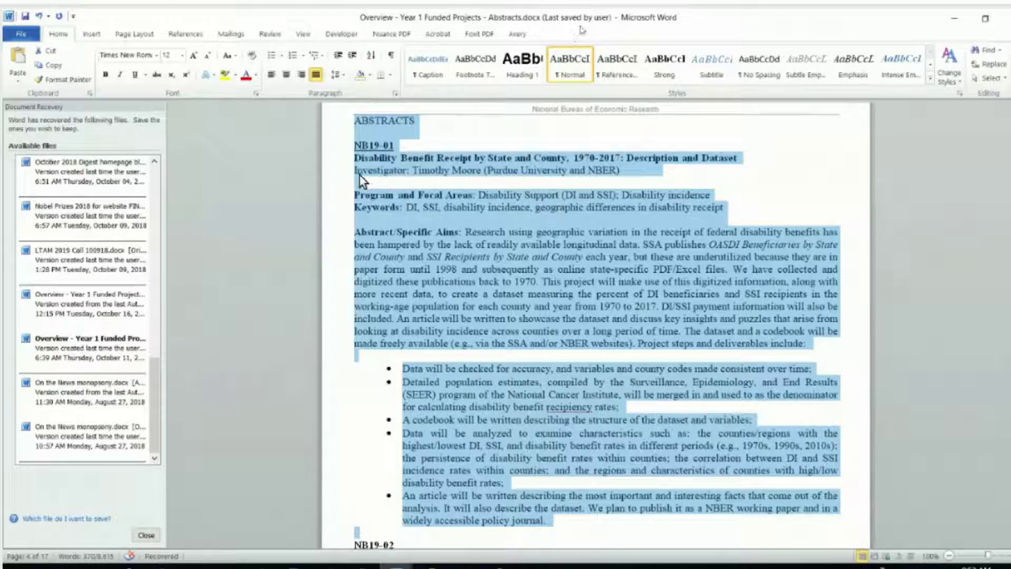
click(947, 24)
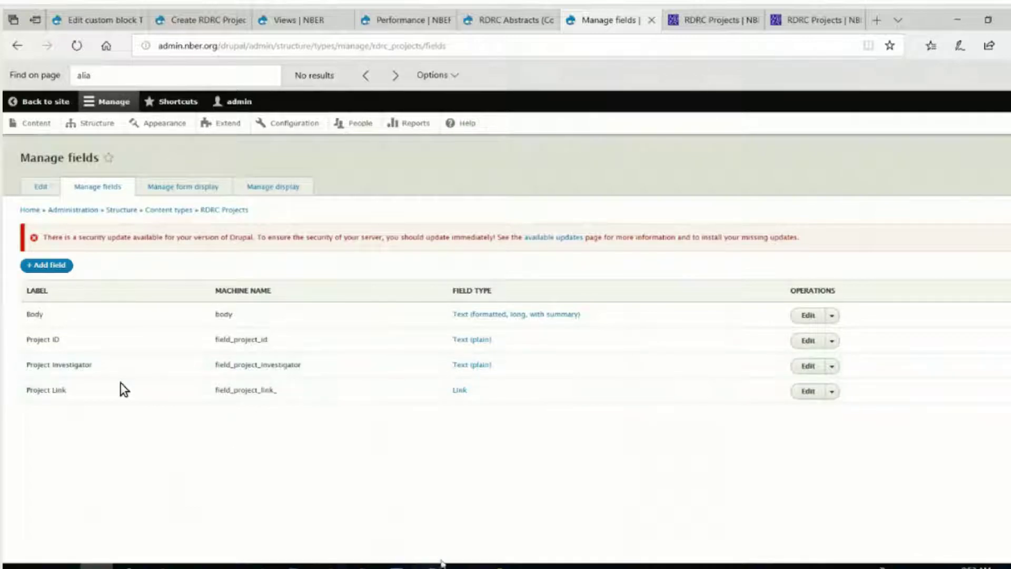
mouse_move(397, 567)
click(180, 521)
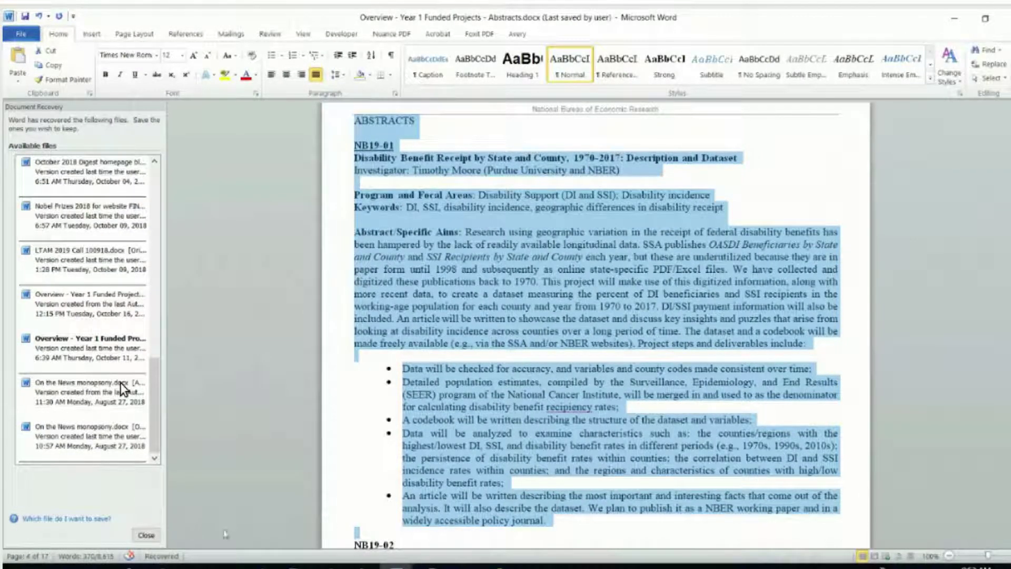
click(955, 24)
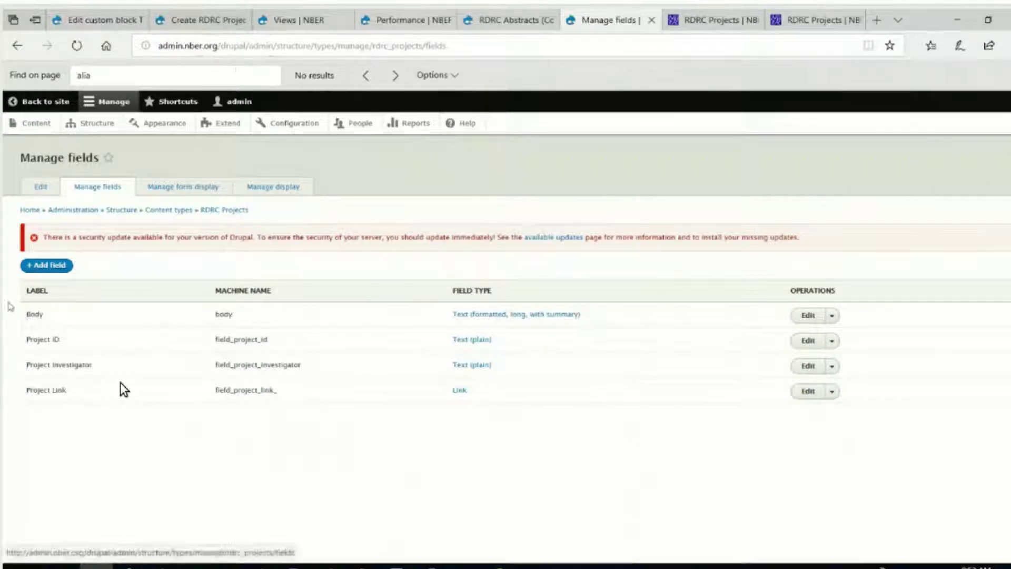
Step: Open the form for adding a field to RDRC Projects and look through the reusable fields and available field types
click(46, 265)
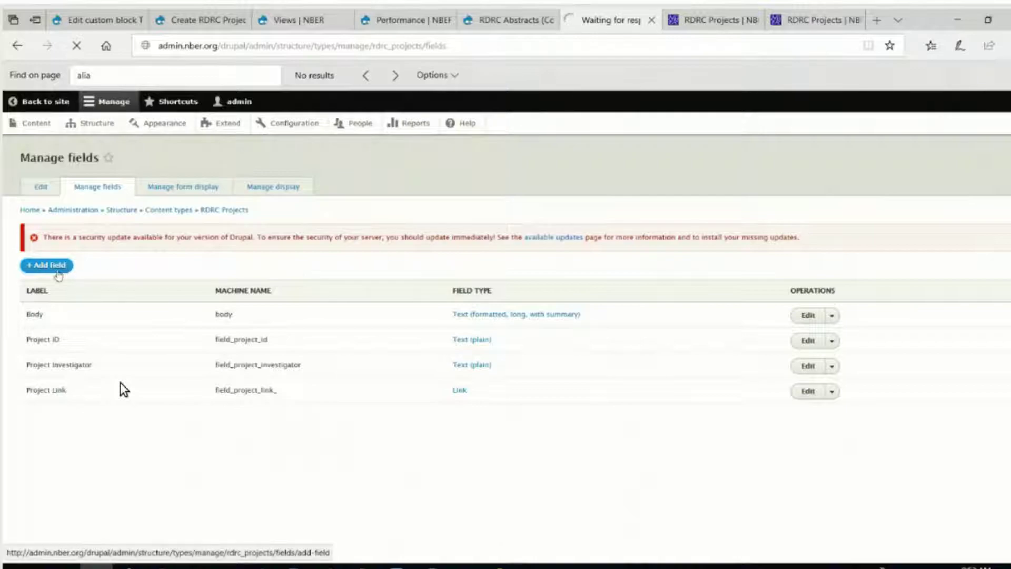
click(349, 254)
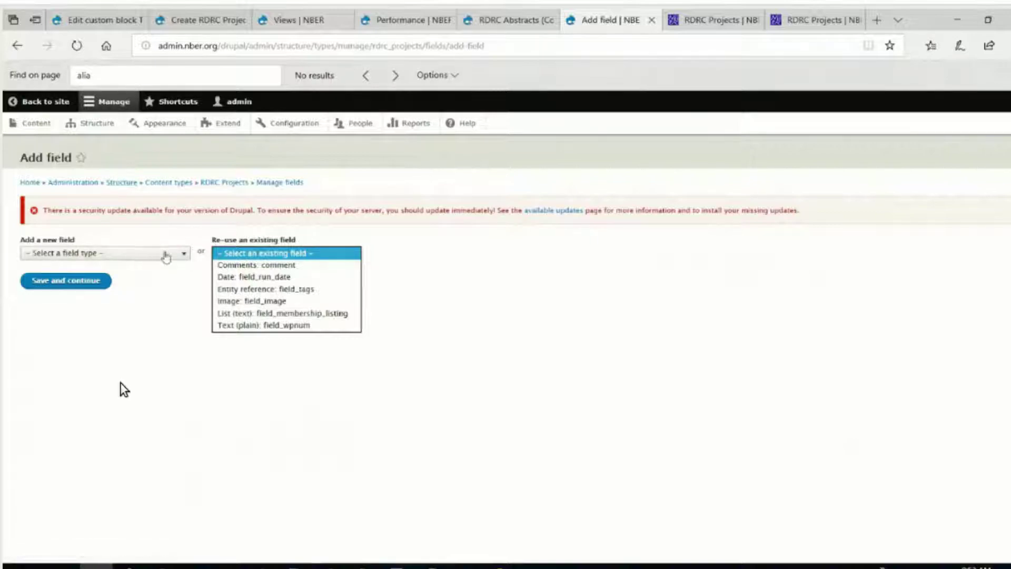
click(183, 259)
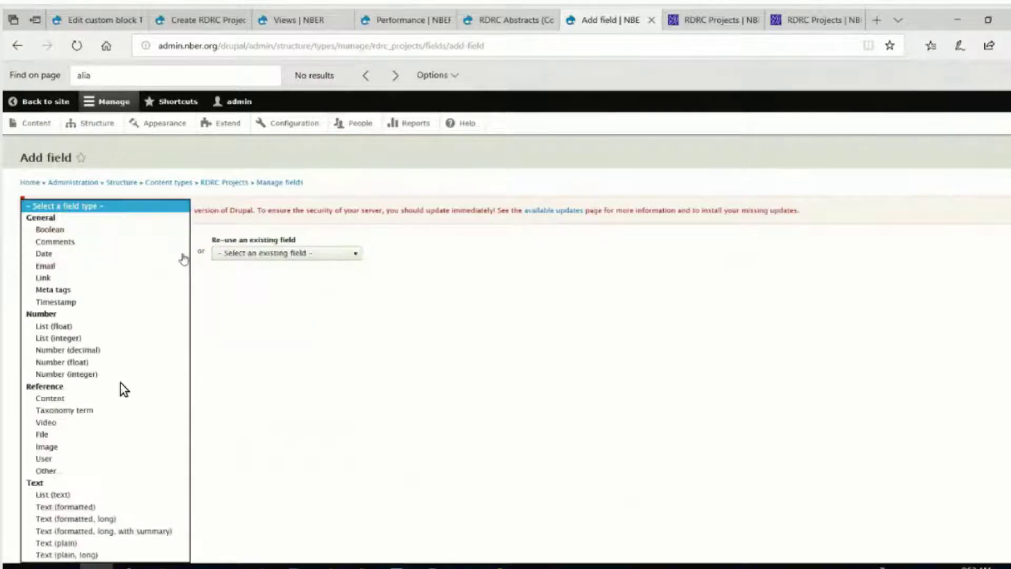
click(259, 337)
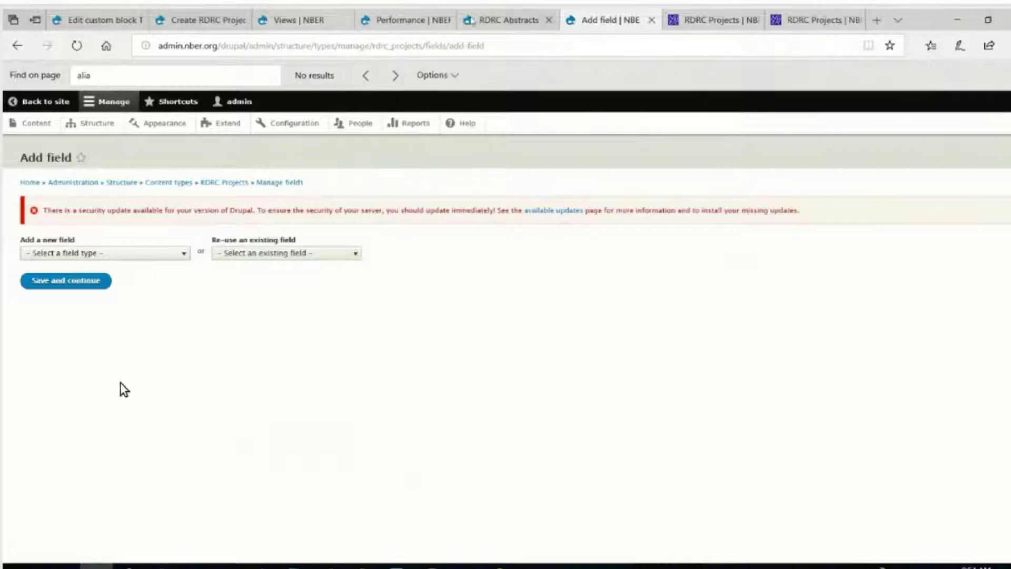
Step: In the browser tab showing the RDRC Abstracts view, open the form for adding a taxonomy vocabulary, ready for its name
click(495, 24)
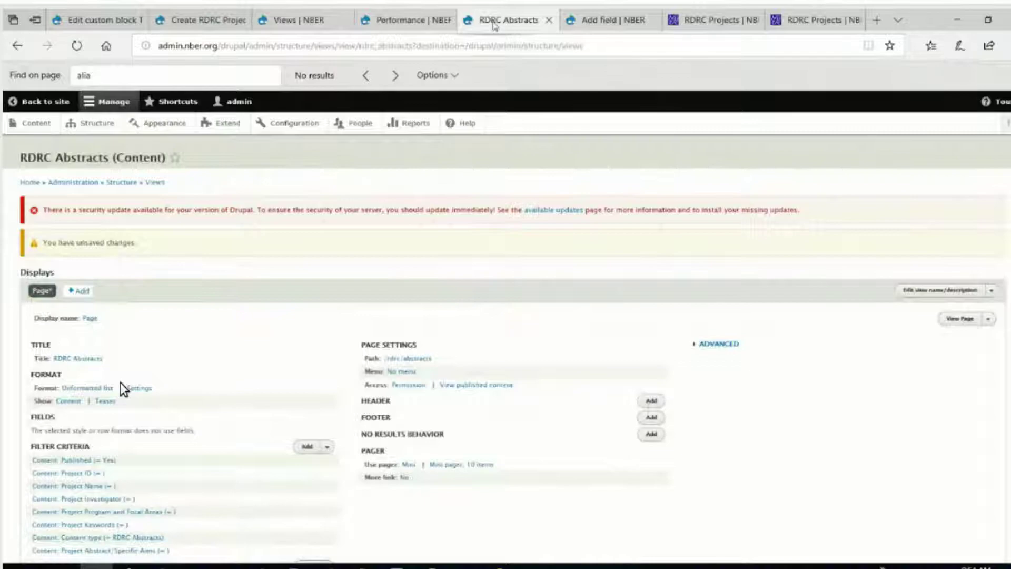
click(105, 128)
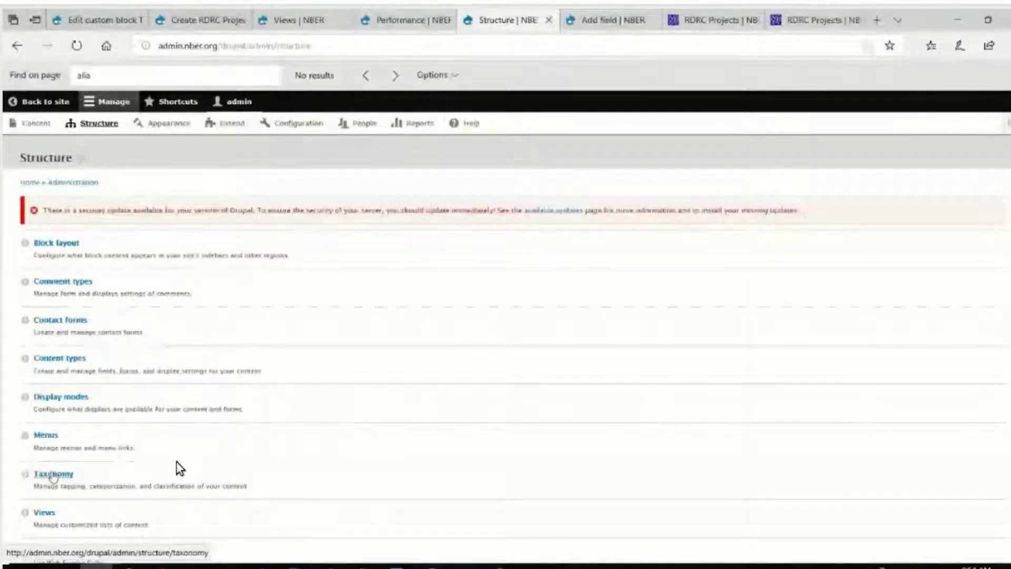
click(53, 474)
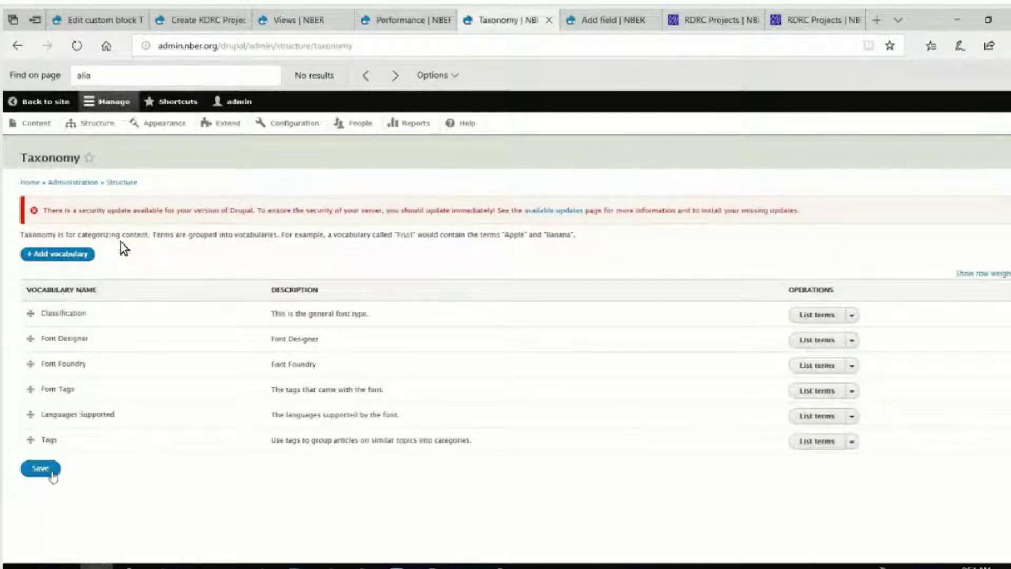
mouse_move(53, 258)
mouse_down()
mouse_move(82, 345)
mouse_move(67, 257)
mouse_up()
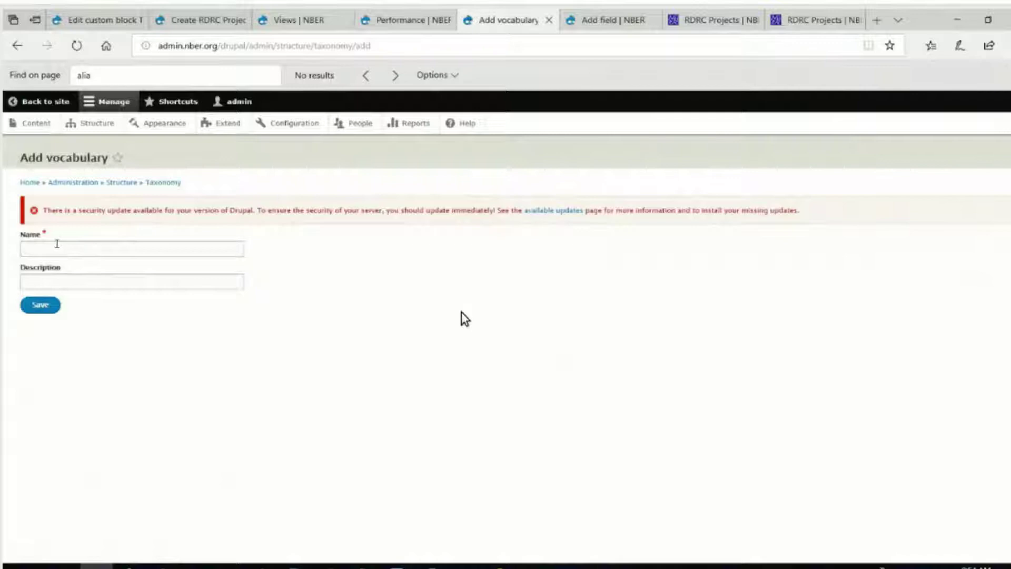
click(57, 245)
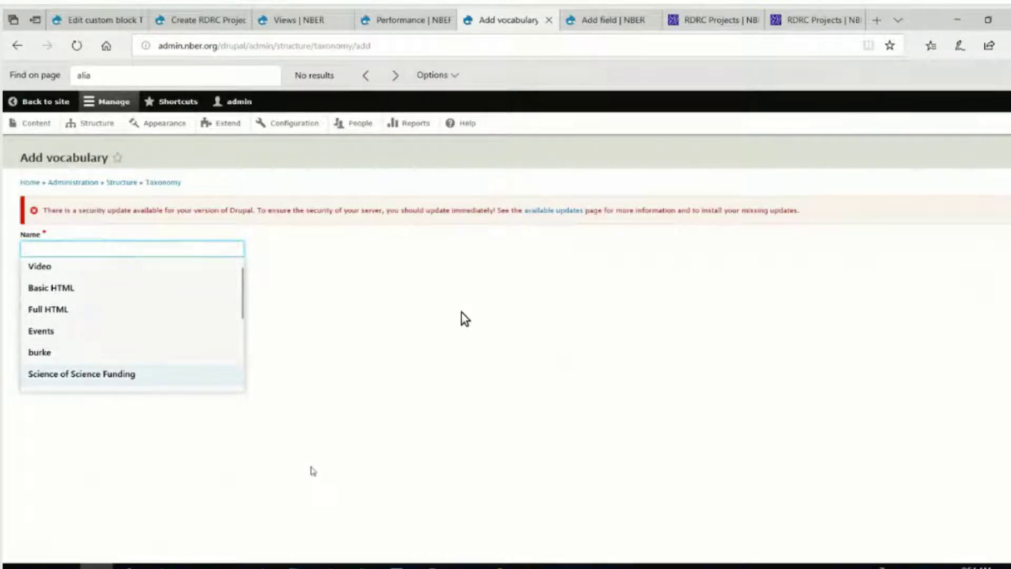
Step: Copy the heading "Program and Focal Areas" from the NB19-01 abstract in Word and return to the vocabulary form in the browser
mouse_move(397, 566)
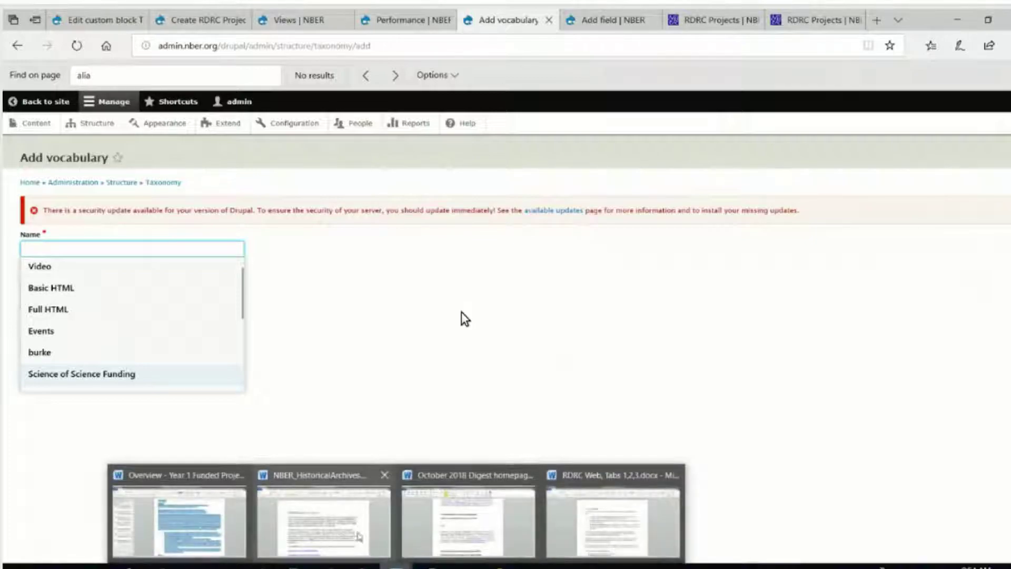
click(179, 522)
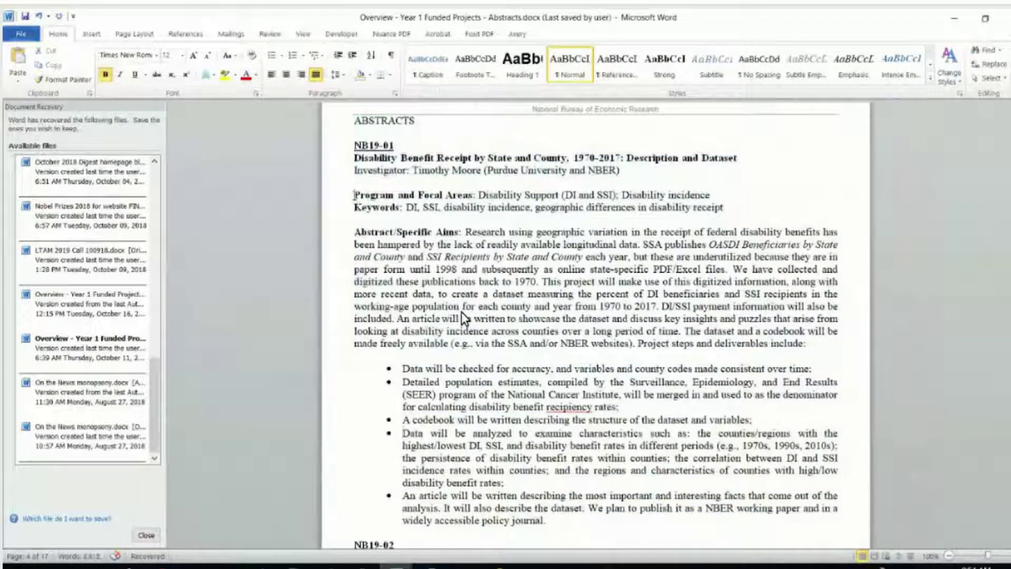
key(ctrl+shift+Right)
key(ctrl+shift+Right)
key(ctrl+shift+Right)
key(ctrl+shift+Right)
key(ctrl+shift+Right)
key(ctrl+shift+Left)
key(ctrl+shift+Left)
key(ctrl+c)
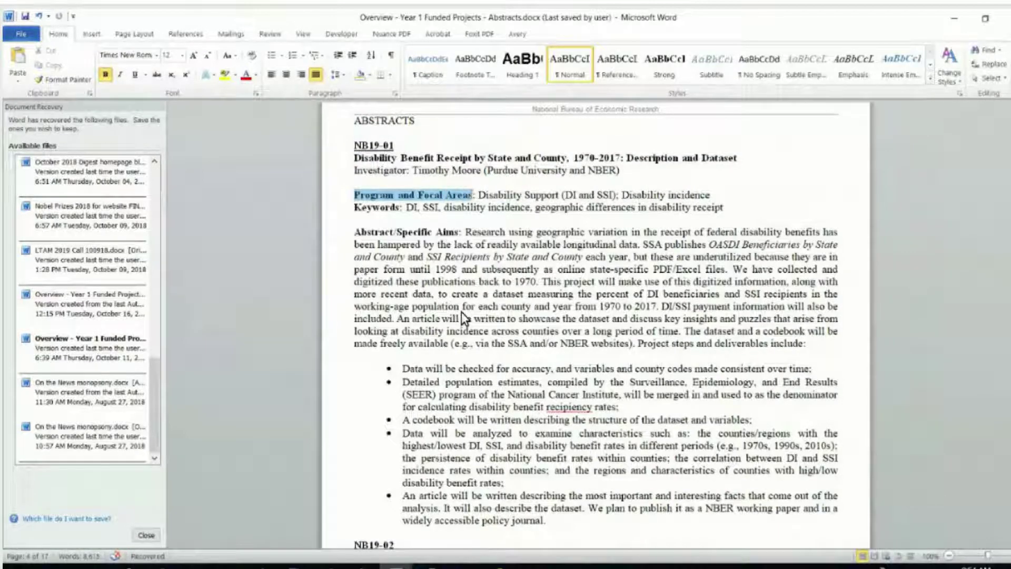
key(shift+F10)
key(Escape)
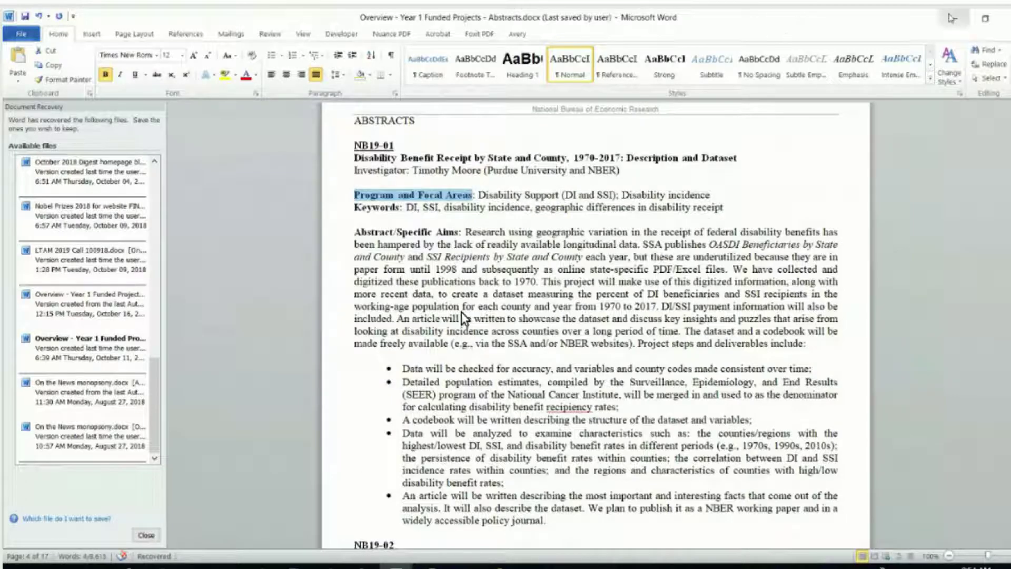
key(alt+Tab)
text(p)
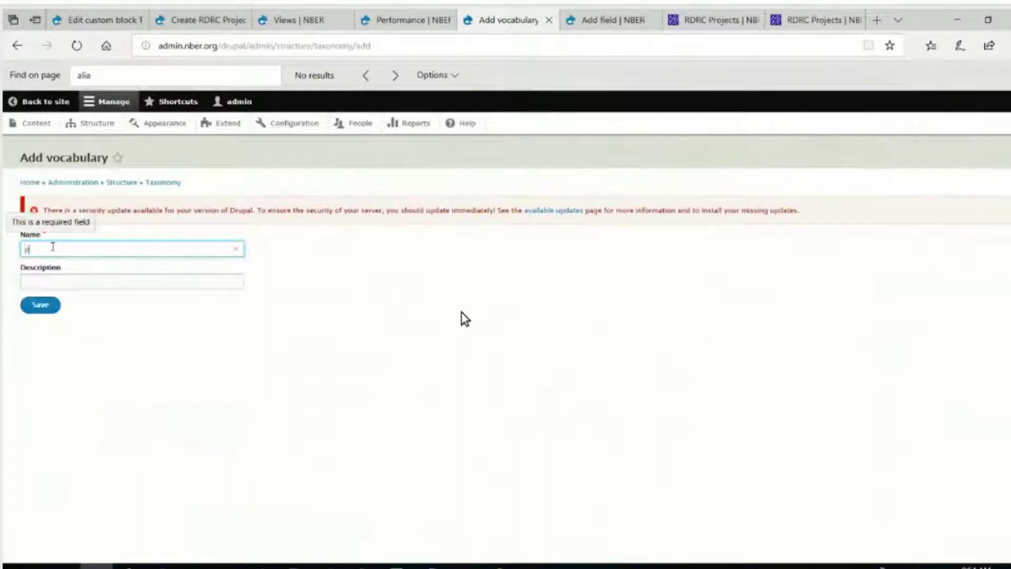
text(roject)
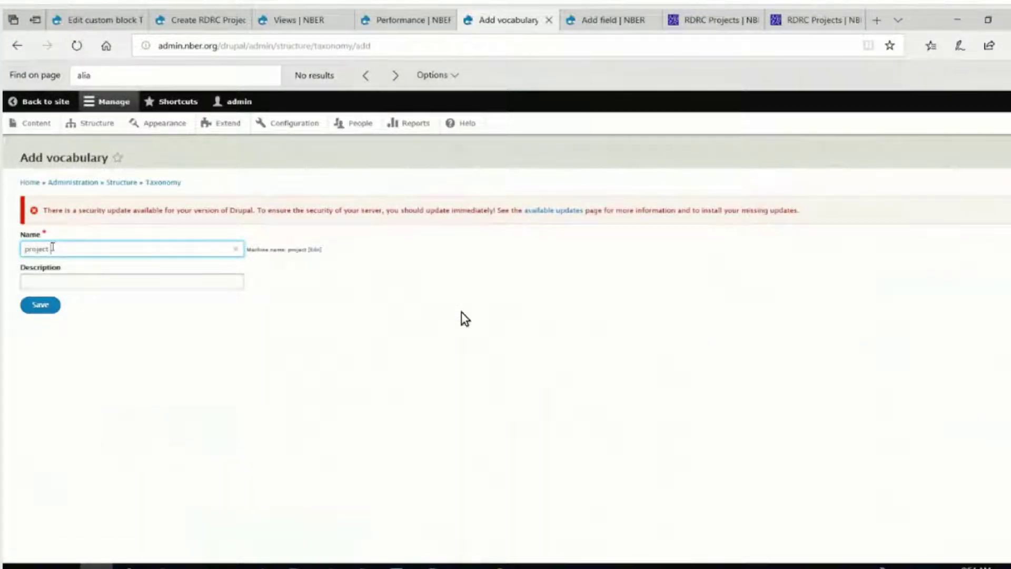
key(BackSpace)
key(BackSpace)
key(BackSpace)
key(BackSpace)
key(BackSpace)
key(BackSpace)
key(BackSpace)
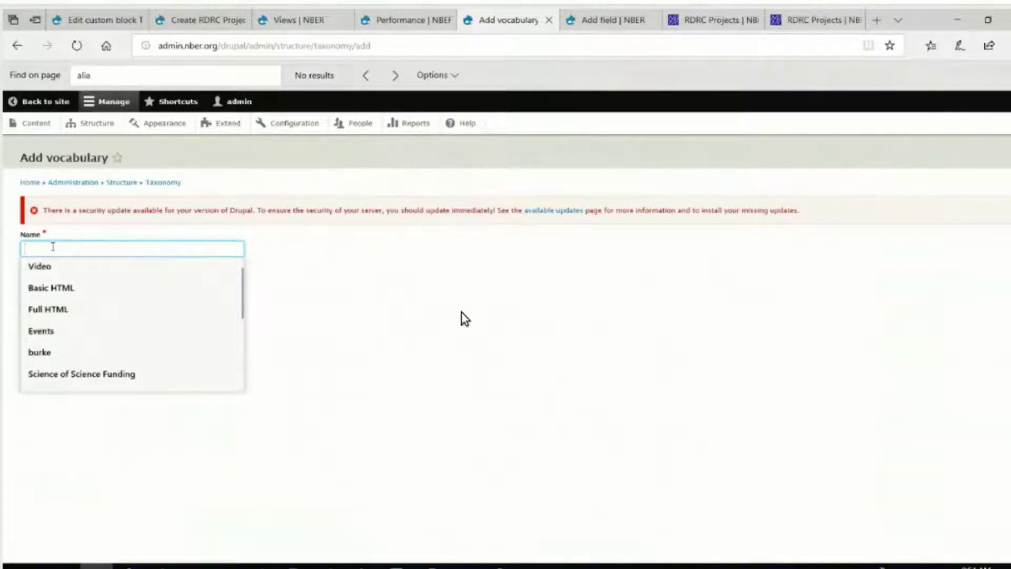
Step: Name the vocabulary "Project Program and Focal Areas", using the copied heading for the last part, and save it
text(Project)
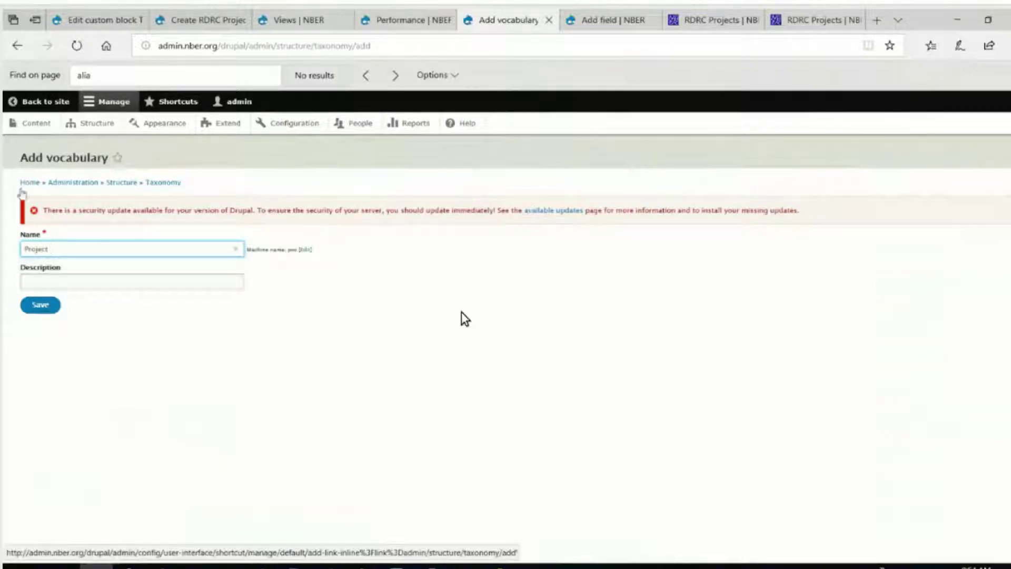
right_click(72, 249)
click(105, 321)
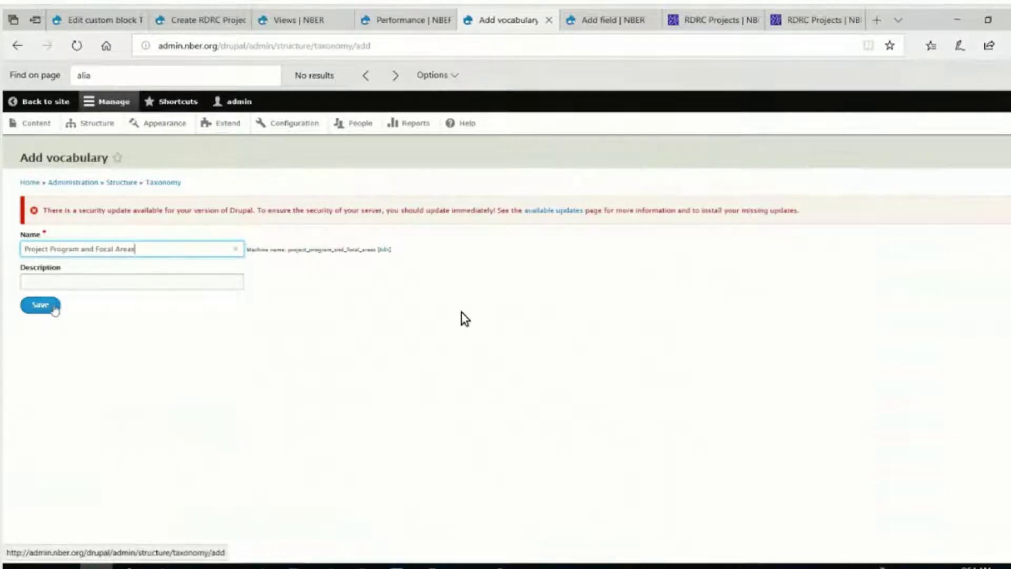
click(54, 308)
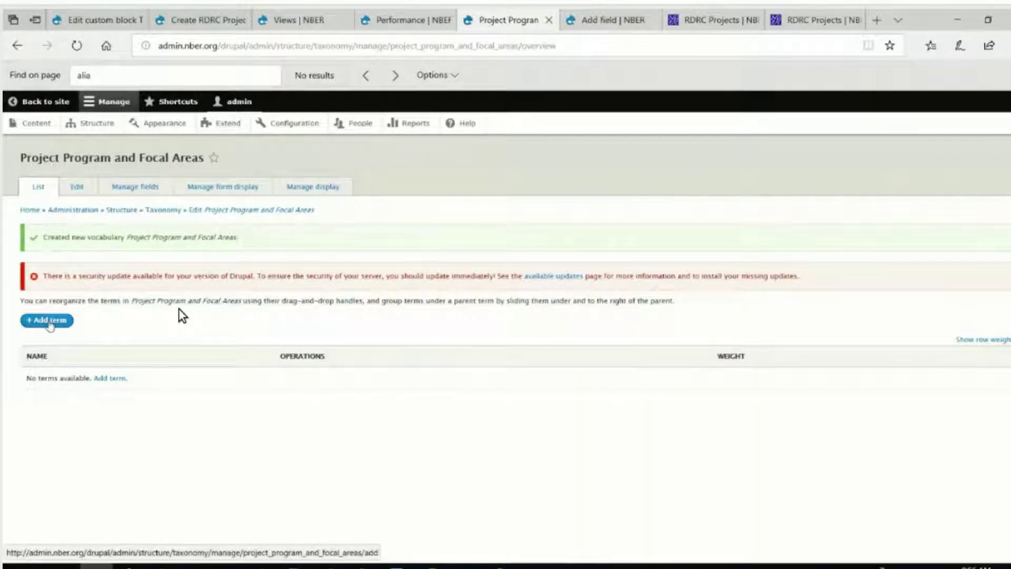
Step: Open the form for adding a term to the vocabulary and copy "Disability Support (DI and SSI)" from the NB19-01 abstract in Word
click(50, 325)
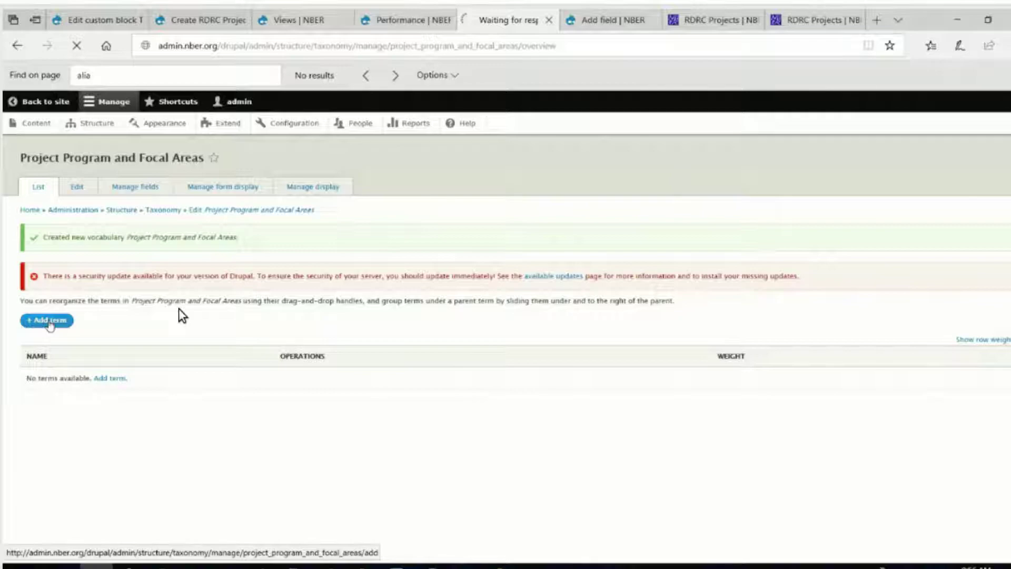
mouse_move(397, 566)
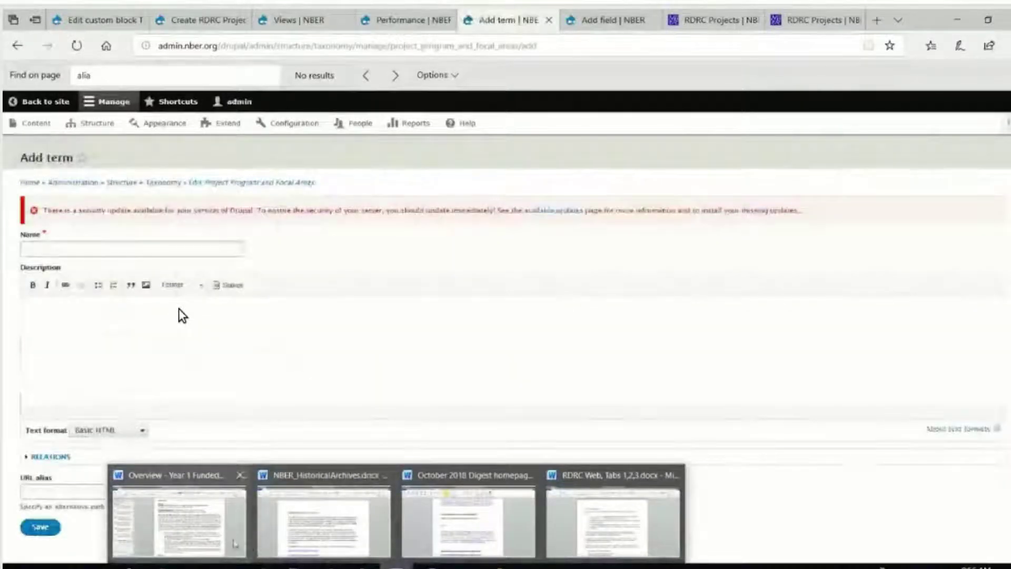
click(201, 538)
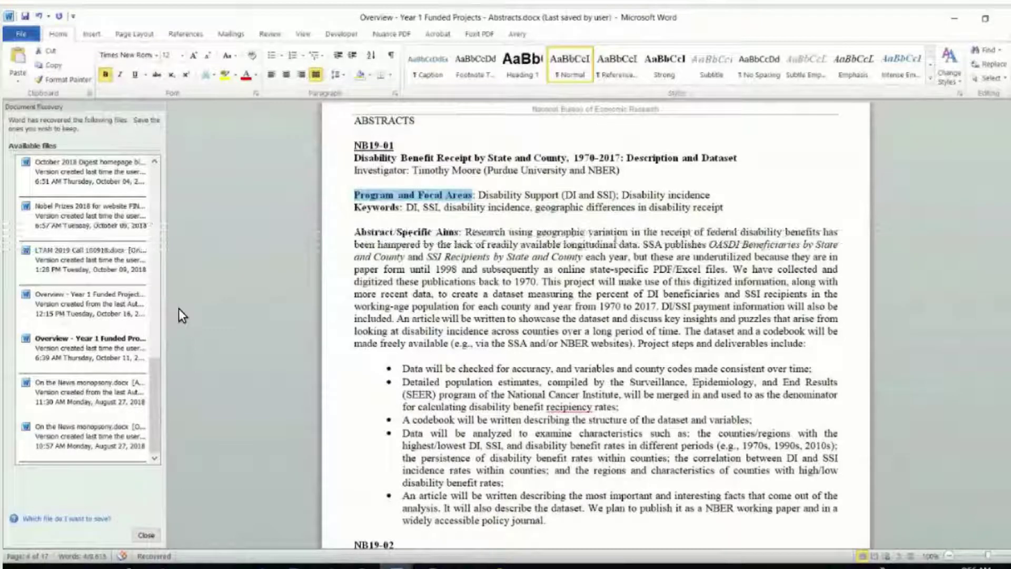
key(Right)
key(ctrl+Right)
key(ctrl+shift+Right)
key(ctrl+shift+Right)
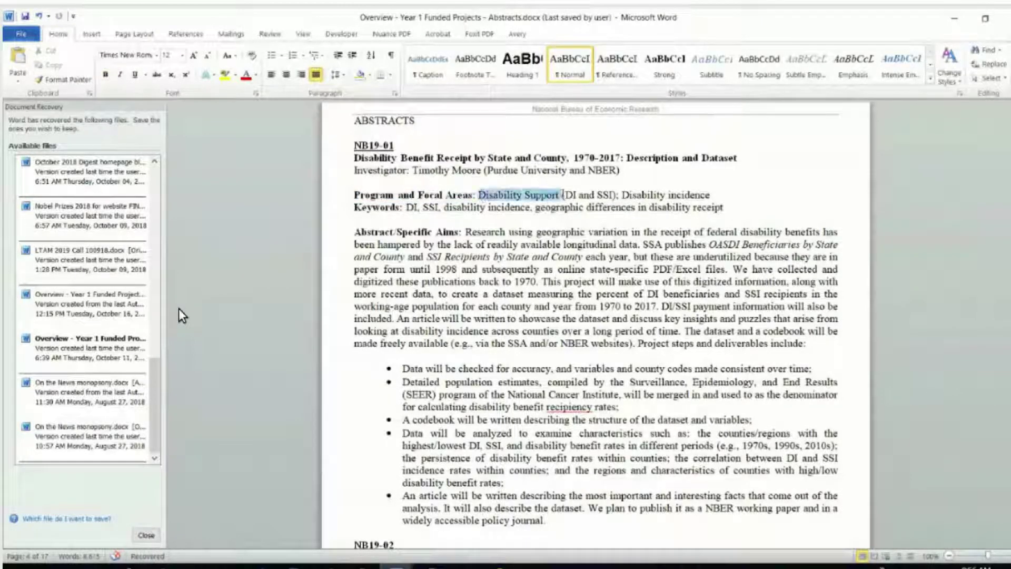
key(ctrl+shift+Right)
key(ctrl+shift+Right)
key(ctrl+shift+Right)
key(ctrl+shift+Right)
key(ctrl+shift+Right)
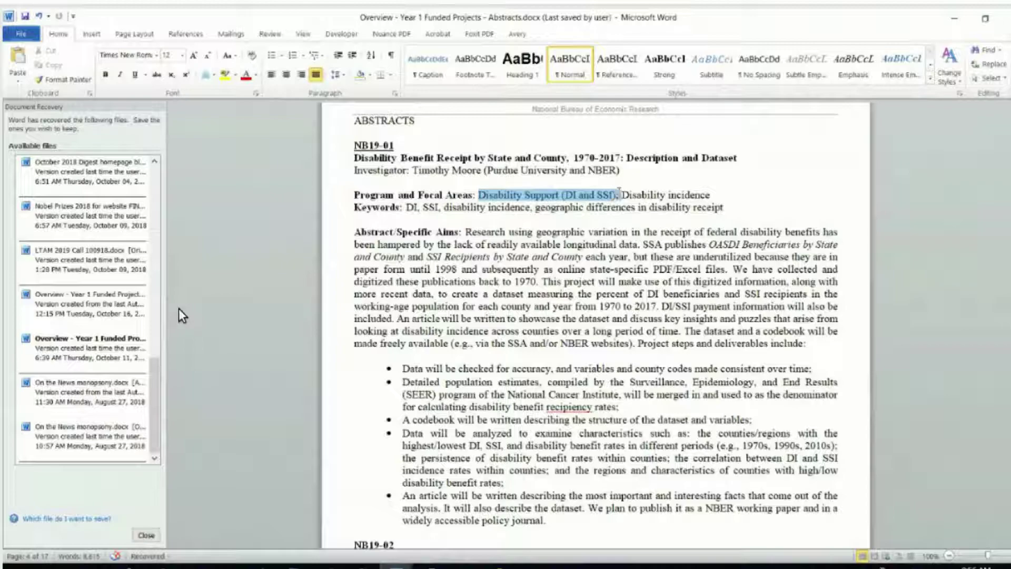
key(ctrl+shift+Right)
key(ctrl+shift+Right)
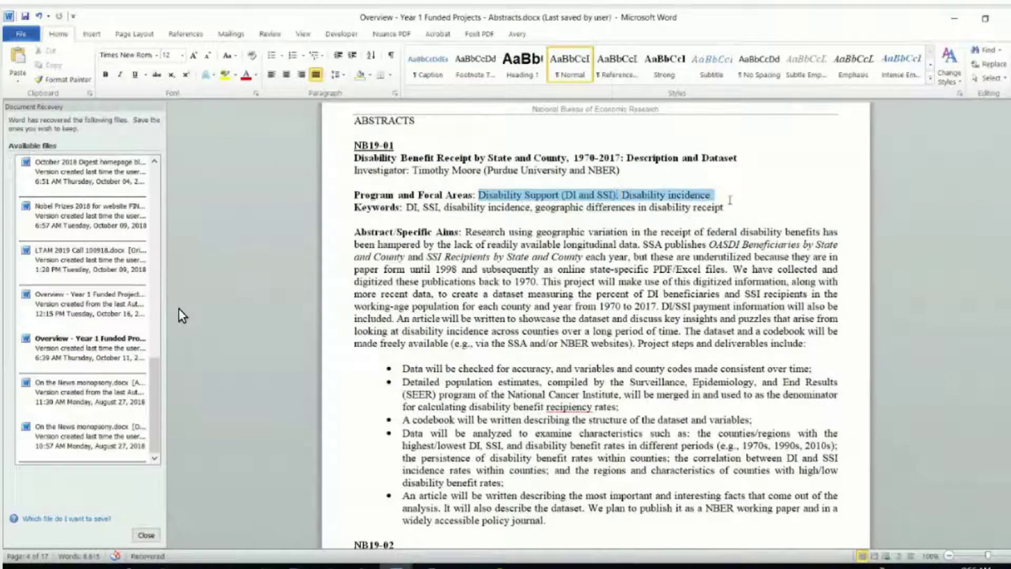
drag(731, 199, 618, 202)
right_click(617, 202)
click(637, 218)
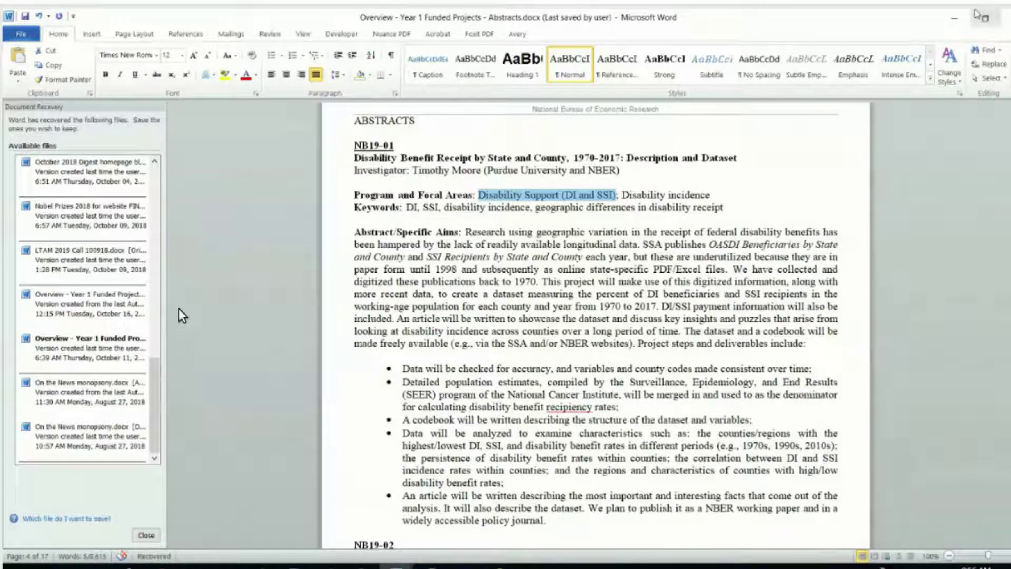
Step: Back in the browser, name the vocabulary term "Disability Support (DI and SSI)" from the copied text and save it
click(955, 18)
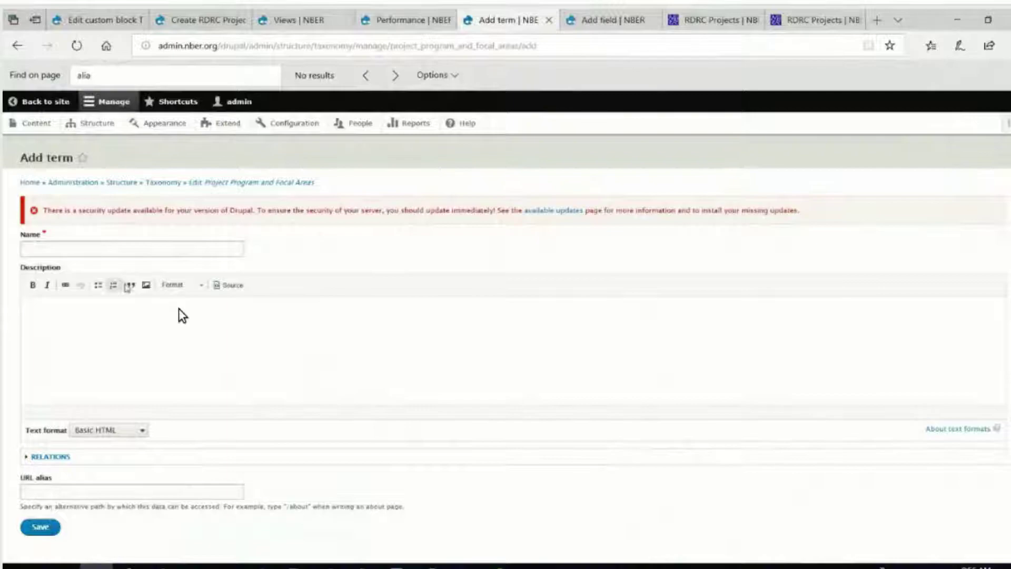
click(85, 249)
right_click(84, 249)
click(105, 313)
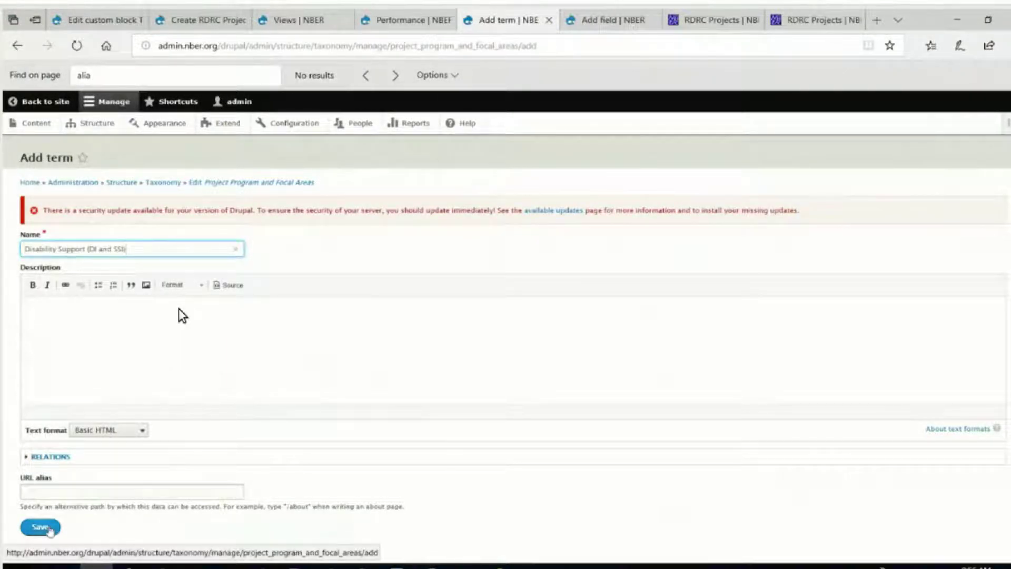
click(41, 527)
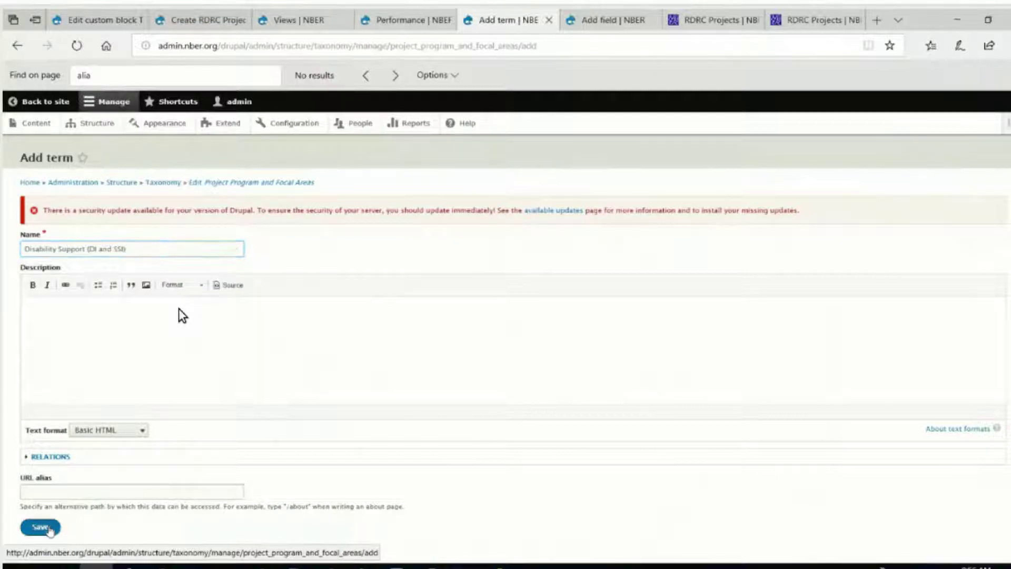
Step: Switch to the abstracts document in Word and copy "Disability incidence" from the NB19-01 Program and Focal Areas line
mouse_move(396, 567)
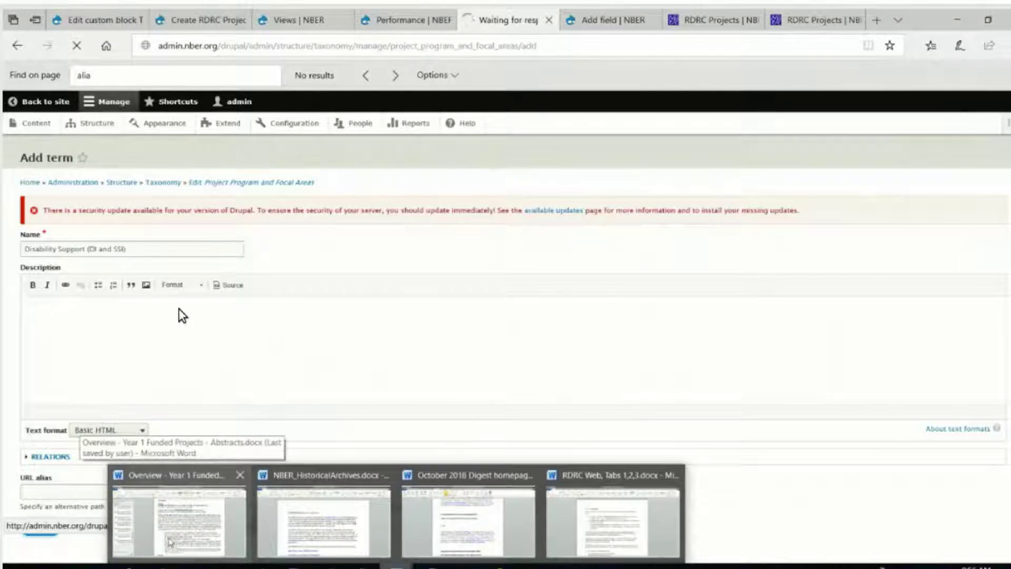
click(170, 542)
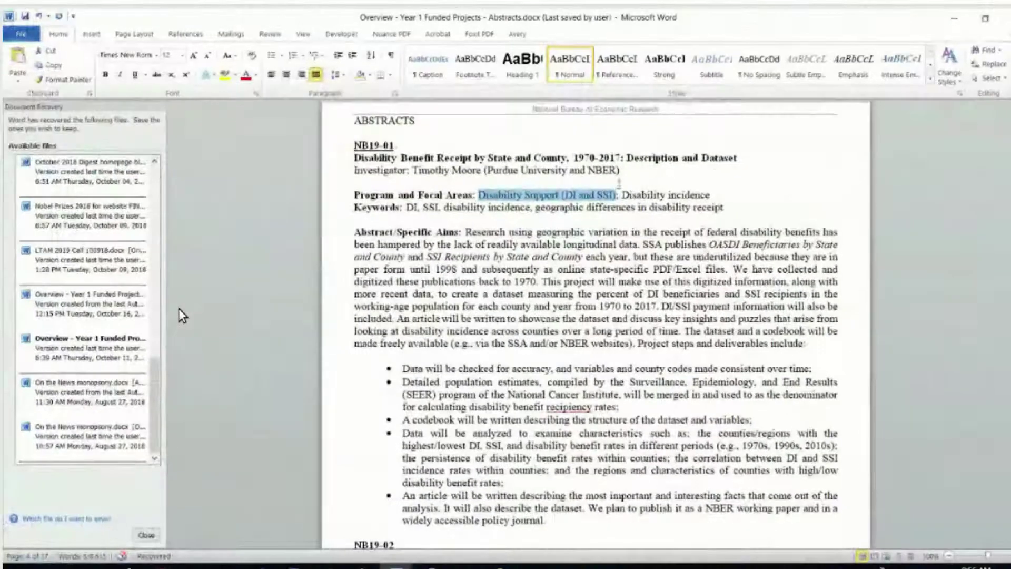
drag(622, 195, 710, 195)
right_click(701, 194)
click(720, 210)
Step: Return to the browser and save a second vocabulary term named "Disability incidence" using the copied text
click(97, 565)
right_click(98, 288)
click(126, 354)
scroll(151, 409, down, 1)
click(40, 504)
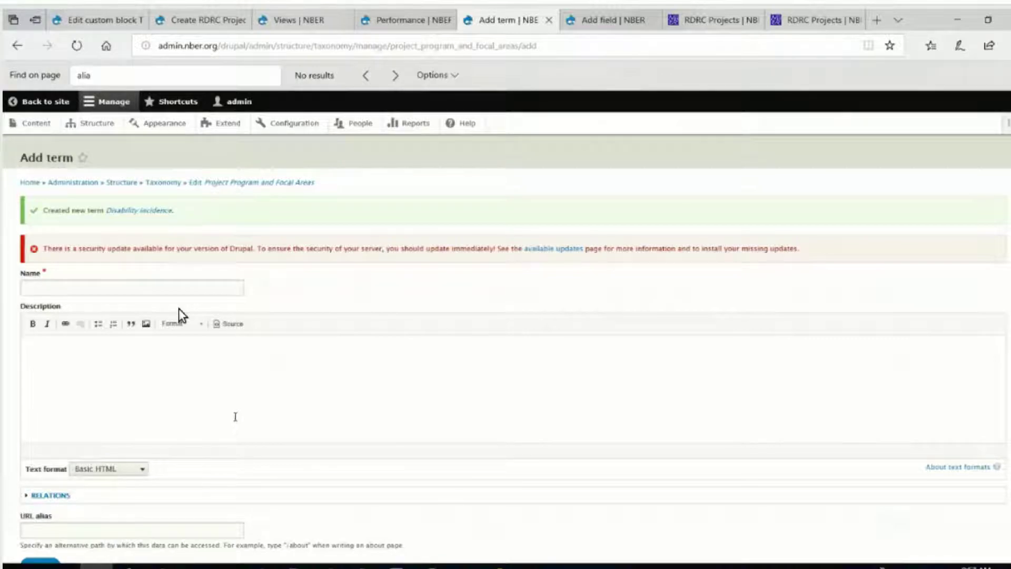
Step: In the browser tab for adding an RDRC Projects field, create a Taxonomy term field labelled "Project Program and Focal Areas"
click(295, 22)
click(403, 20)
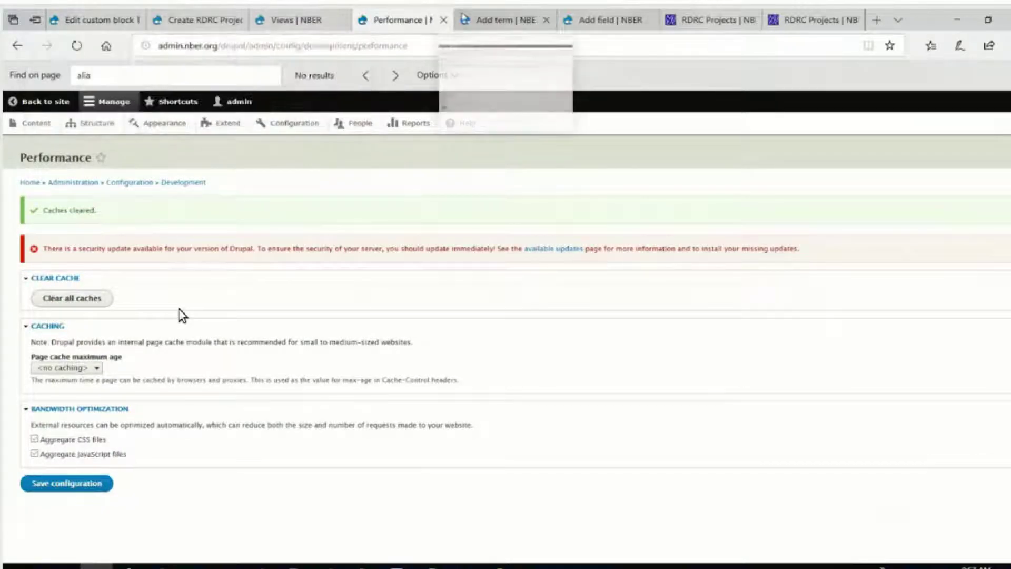
click(594, 22)
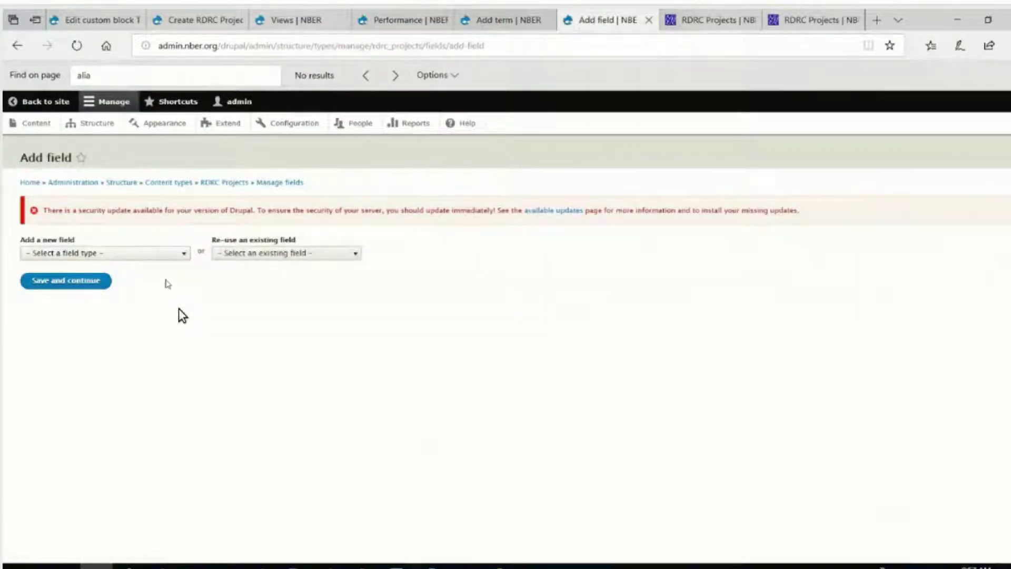
click(184, 255)
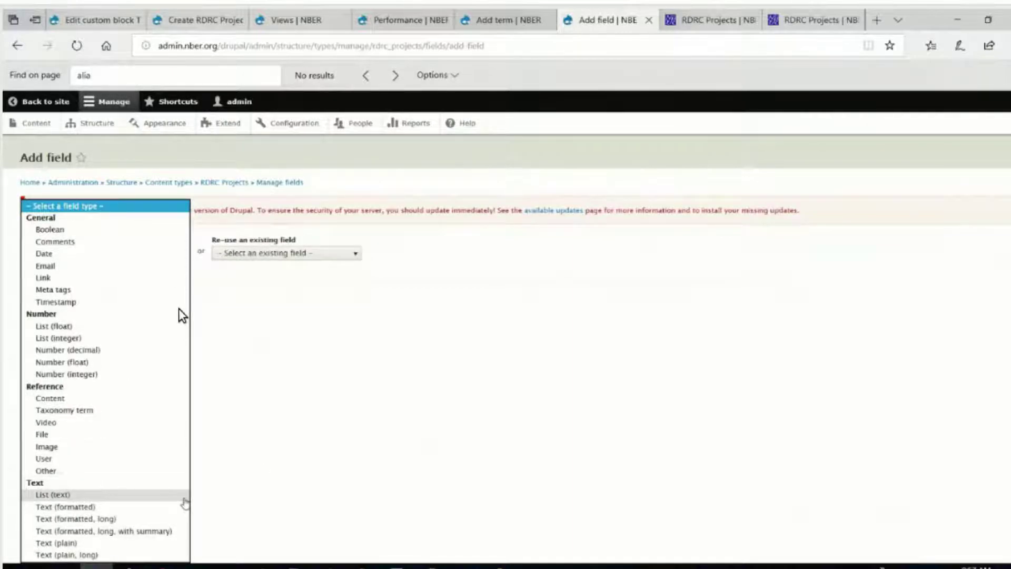
click(87, 411)
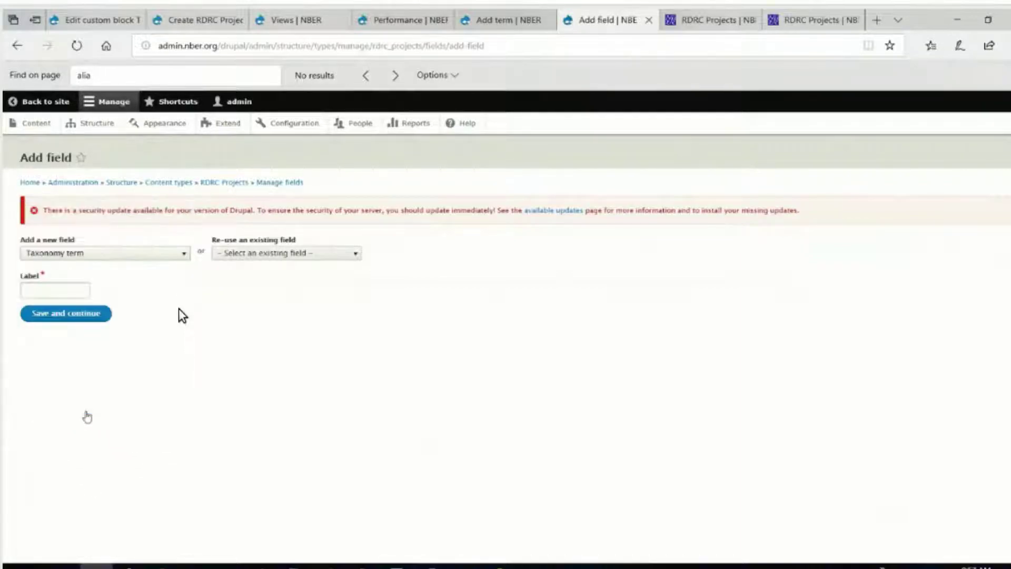
click(38, 288)
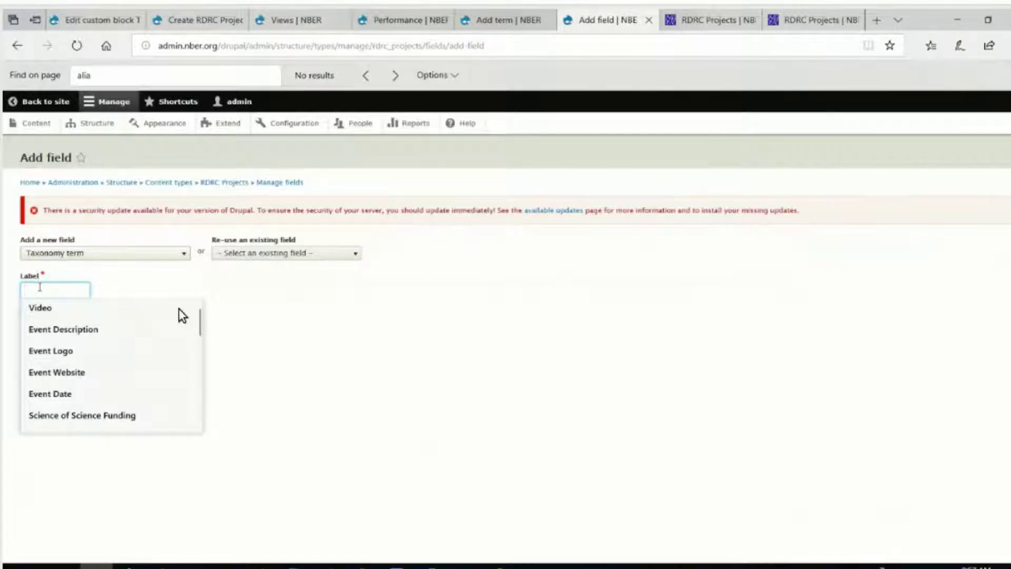
text(Project Program and)
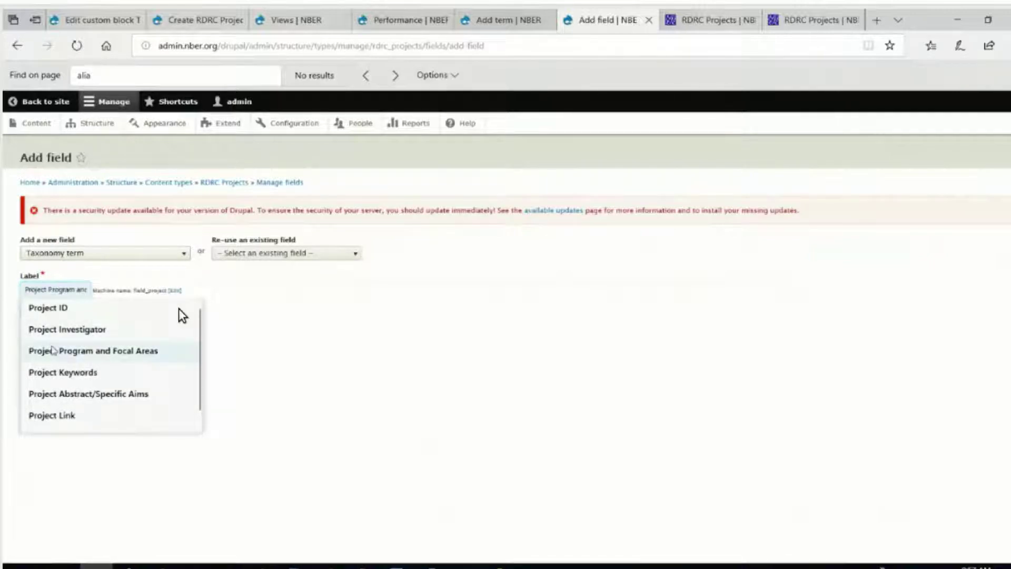
click(54, 351)
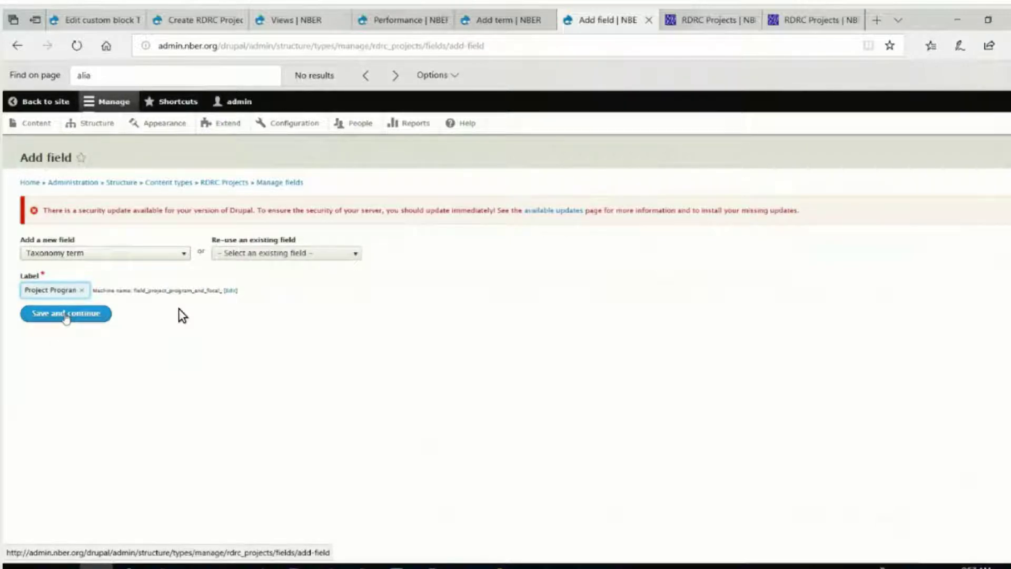
click(66, 315)
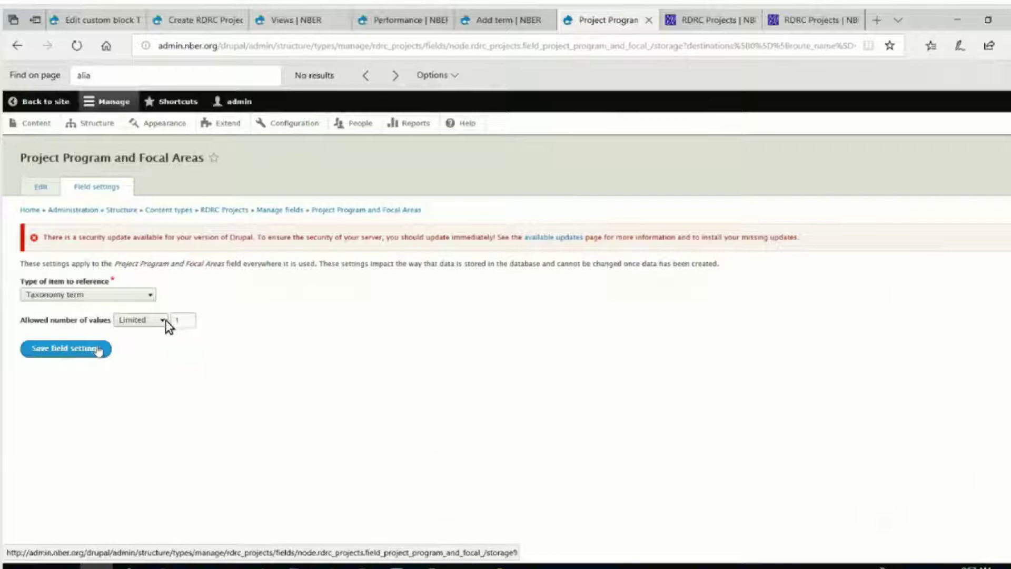
Step: Set the new field's allowed number of values to Unlimited and save the field settings
click(160, 321)
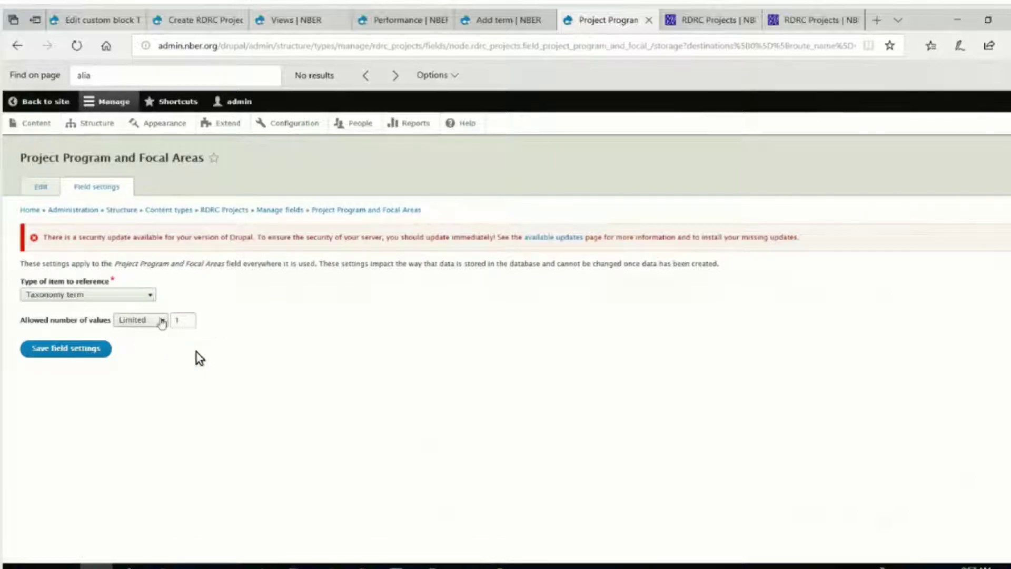
click(142, 331)
click(97, 350)
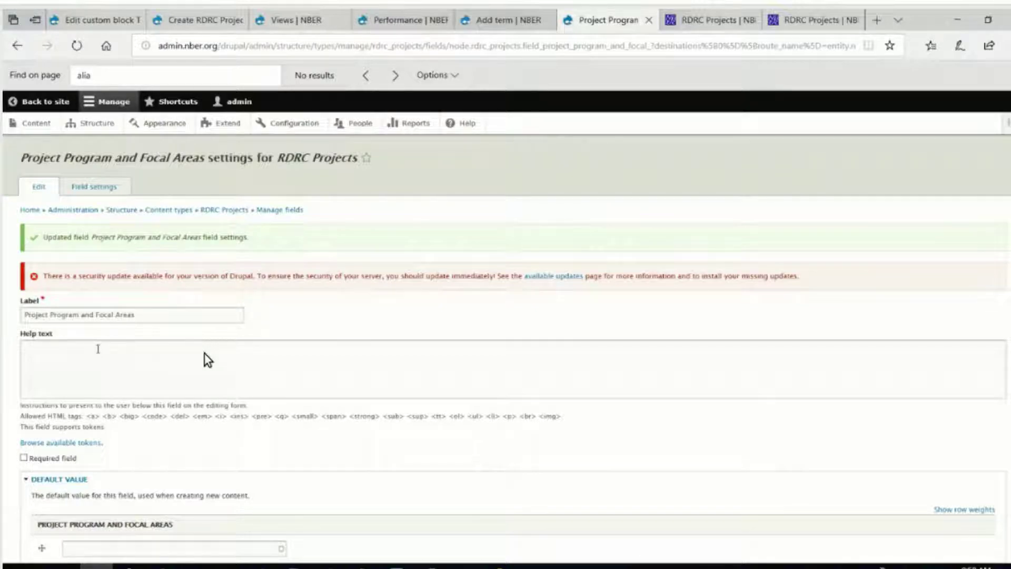
Step: Make the field reference the Project Program and Focal Areas vocabulary and save its settings
scroll(208, 360, down, 5)
click(35, 507)
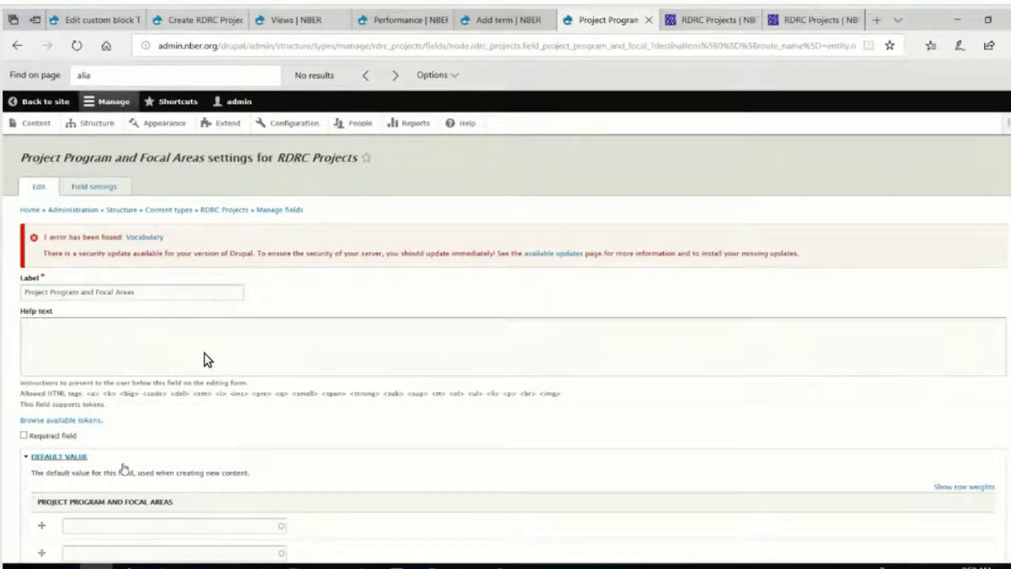
scroll(124, 468, down, 5)
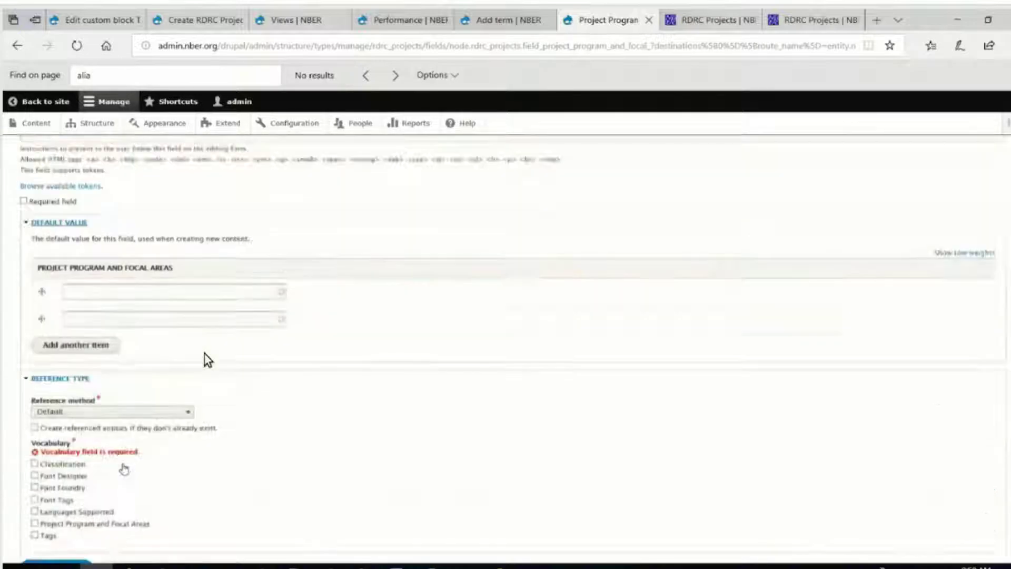
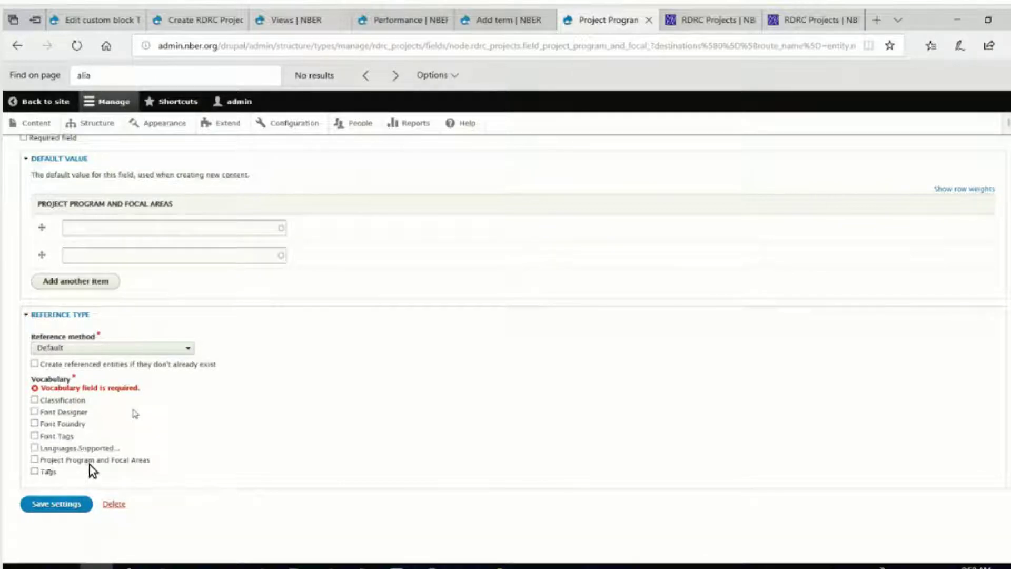
click(51, 465)
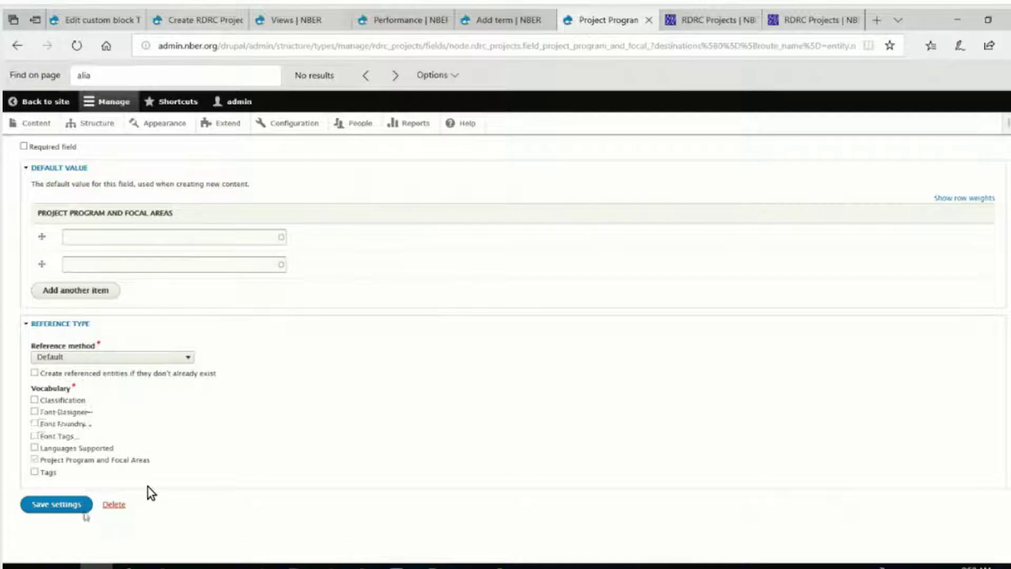
click(52, 507)
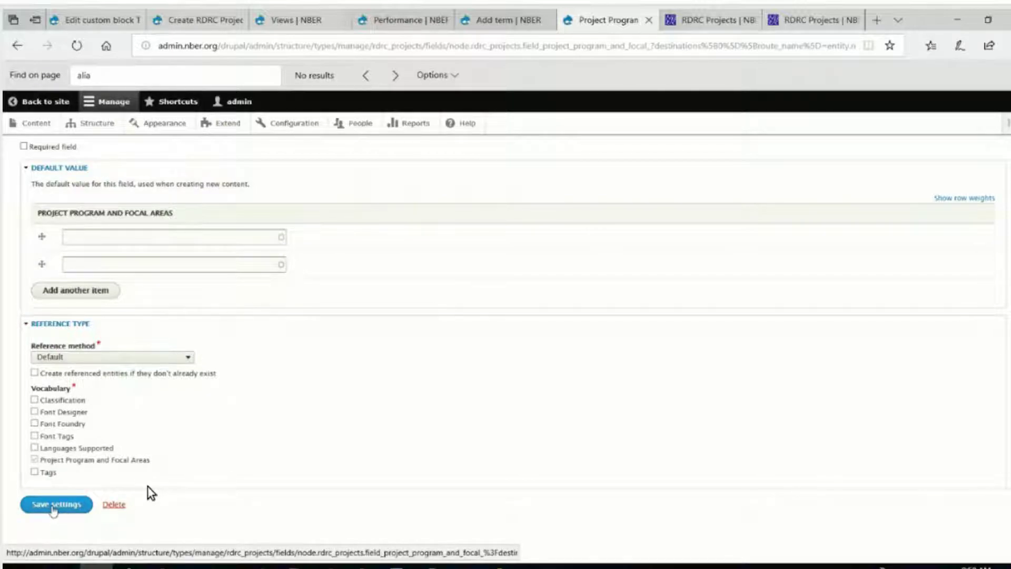
click(52, 507)
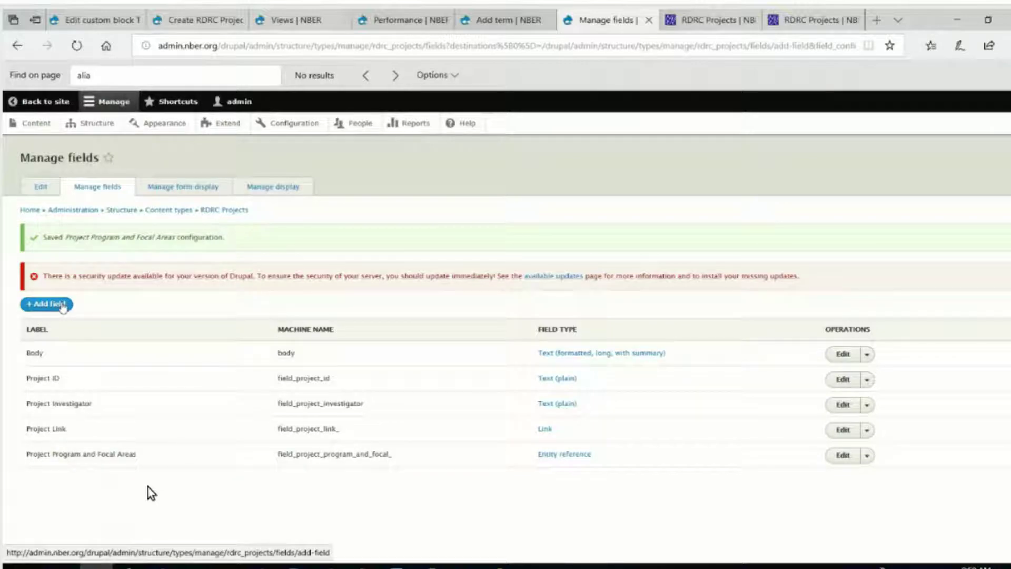
Step: Start another RDRC Projects field, check the NB19-01 abstract in Word, and choose Taxonomy term as the field type
click(62, 306)
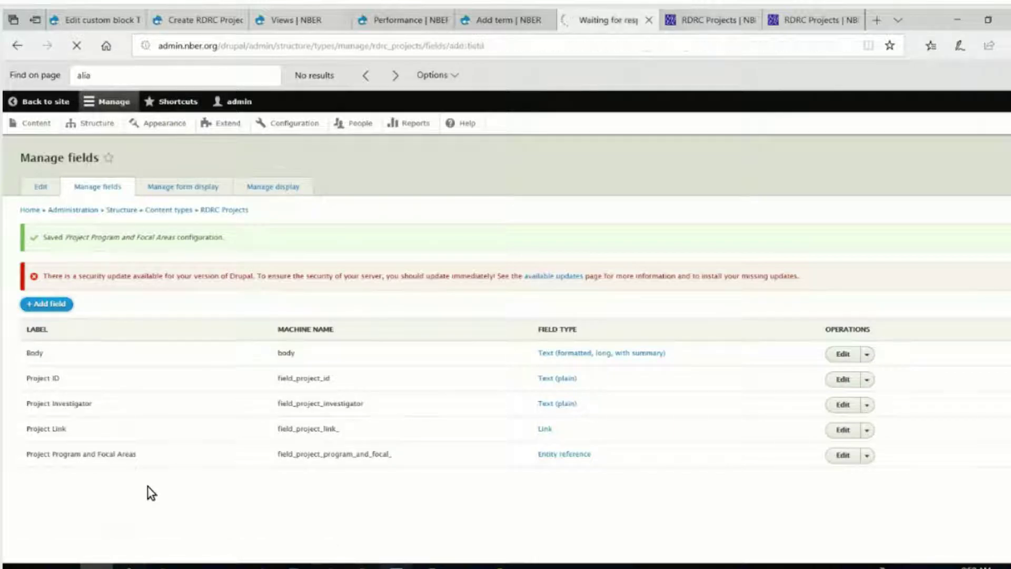
click(147, 488)
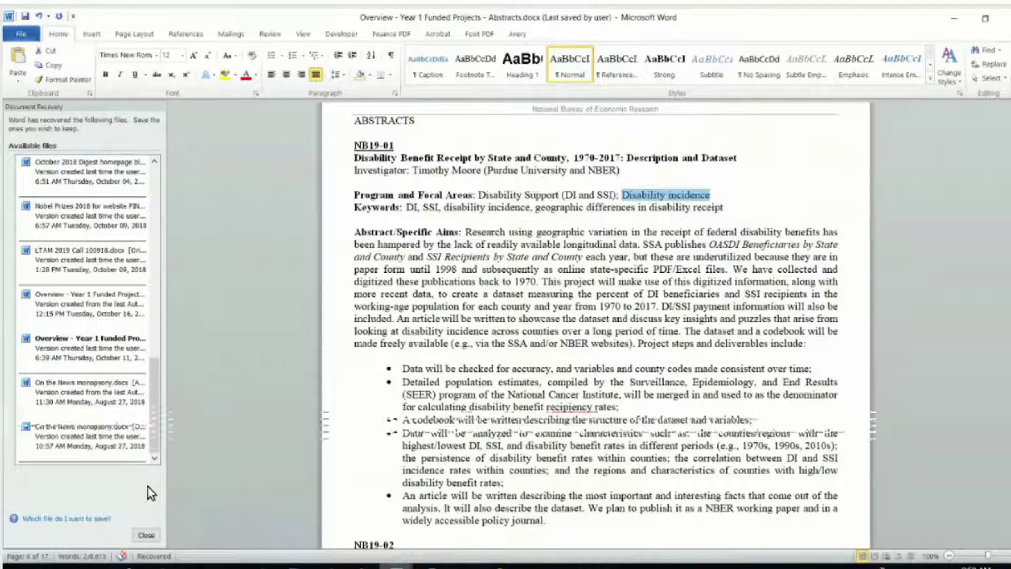
mouse_move(326, 566)
click(96, 566)
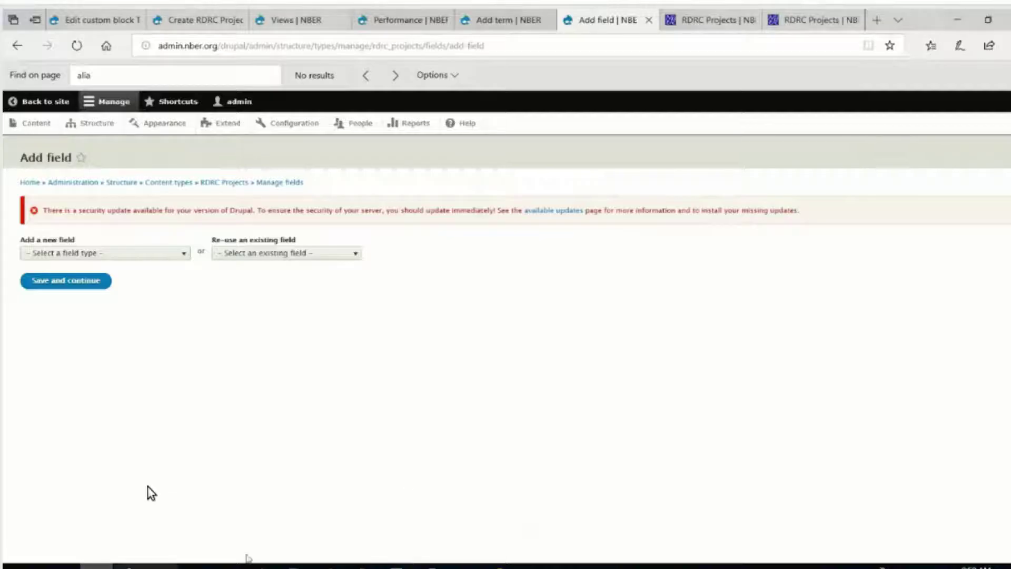
click(182, 261)
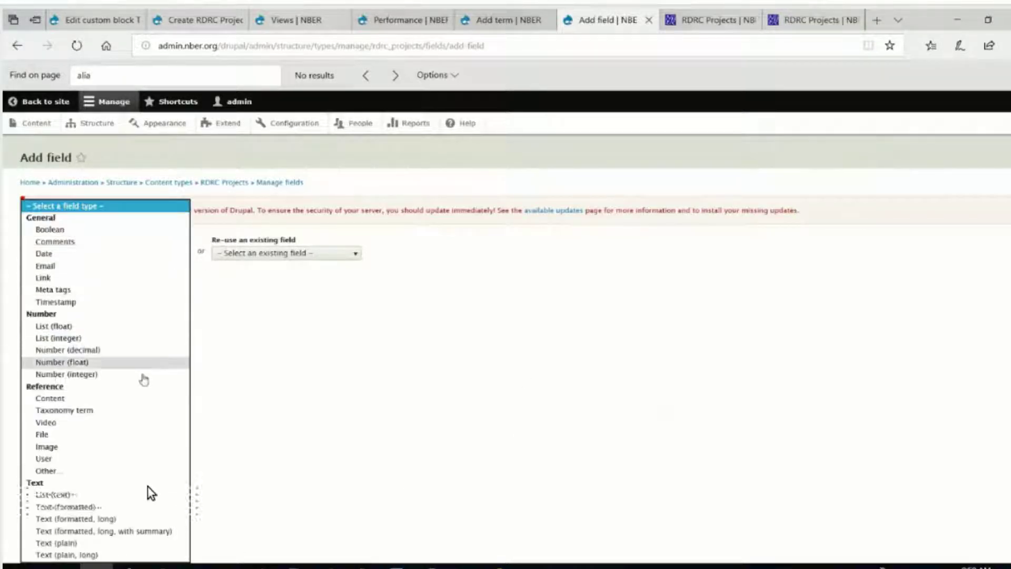
click(134, 416)
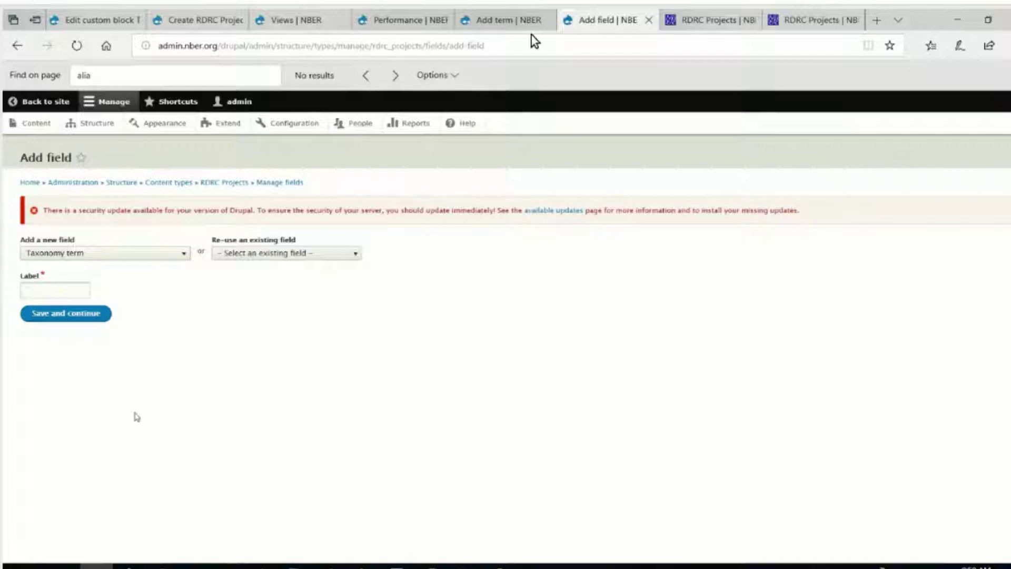
Step: In the browser tab for adding taxonomy terms, create and save a new vocabulary named "Project Keywords"
click(504, 21)
click(119, 289)
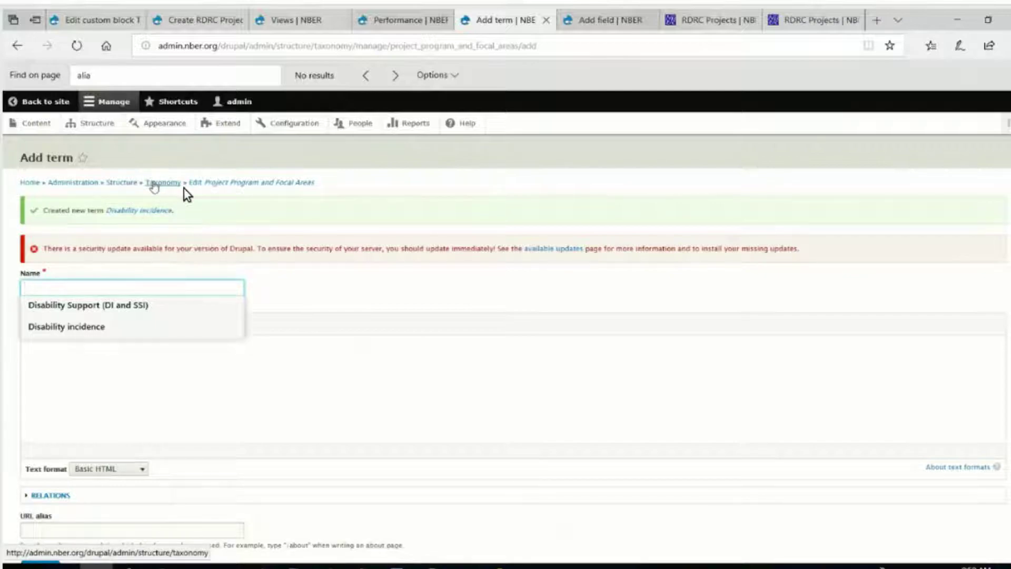
click(154, 183)
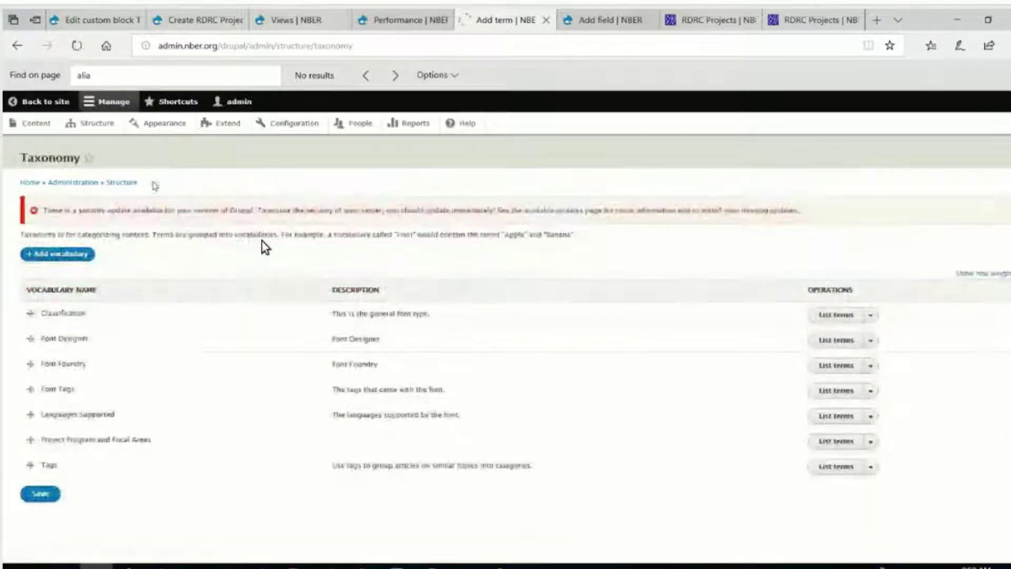
click(68, 252)
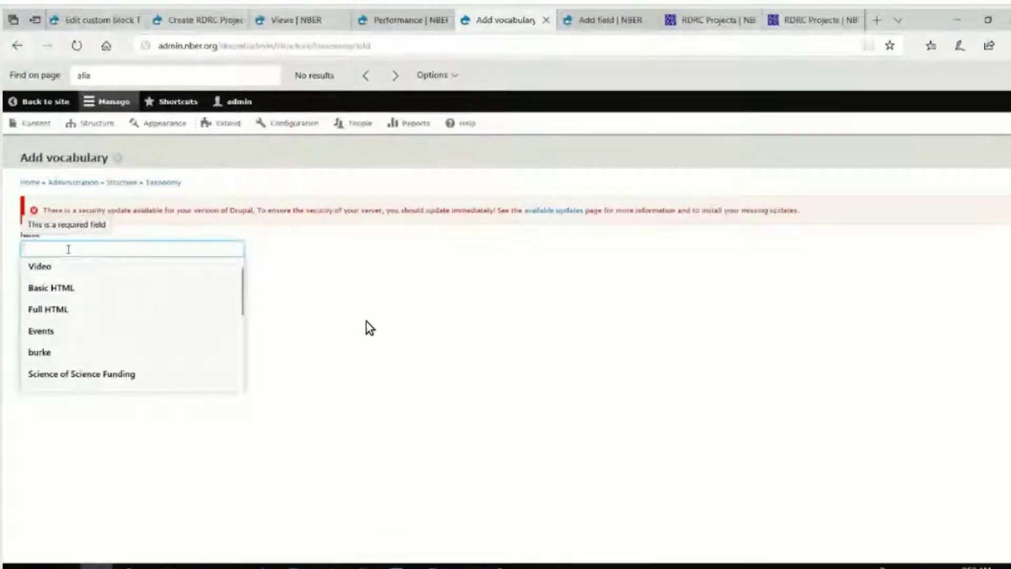
text(Proje)
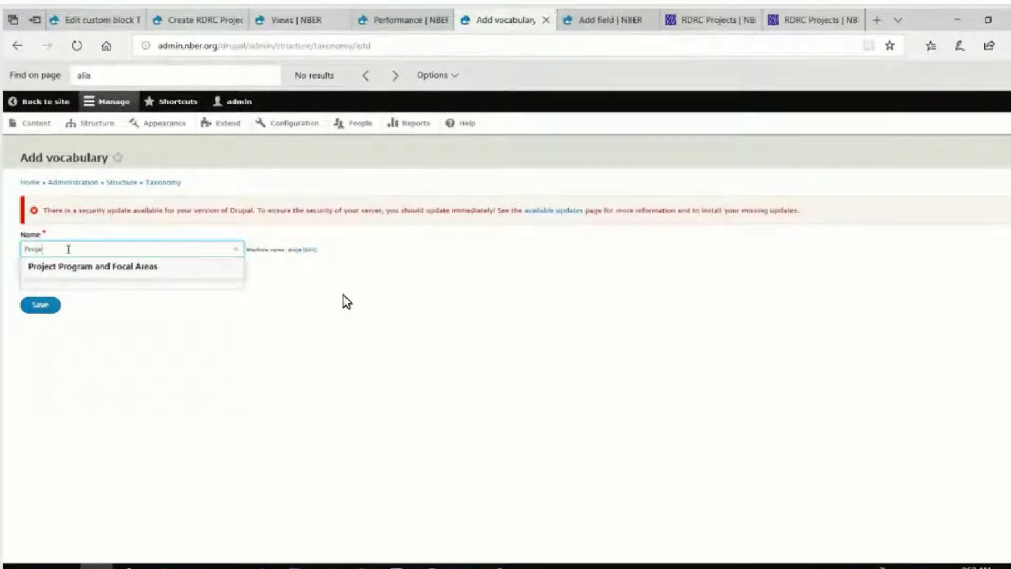
text(ct Keywords)
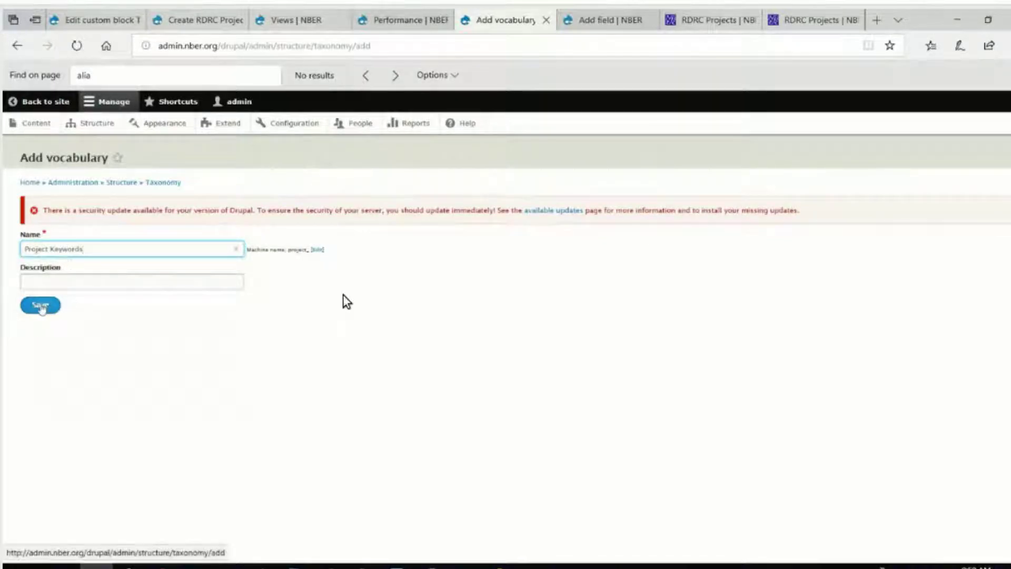
click(41, 307)
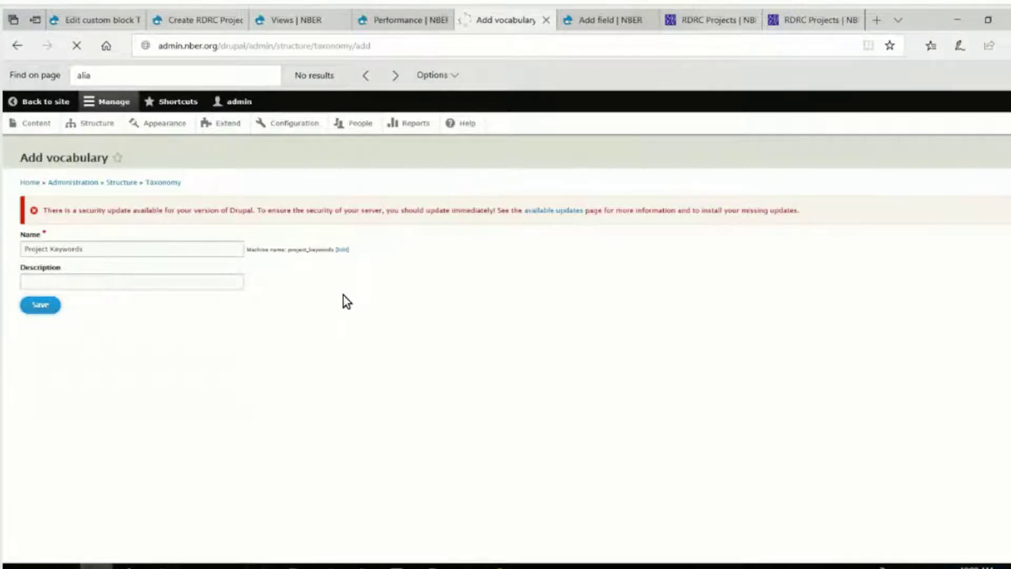
Step: Check the NB19-01 keywords in the Word abstracts document, and add the term "DI" to the Project Keywords vocabulary in the browser
mouse_move(396, 566)
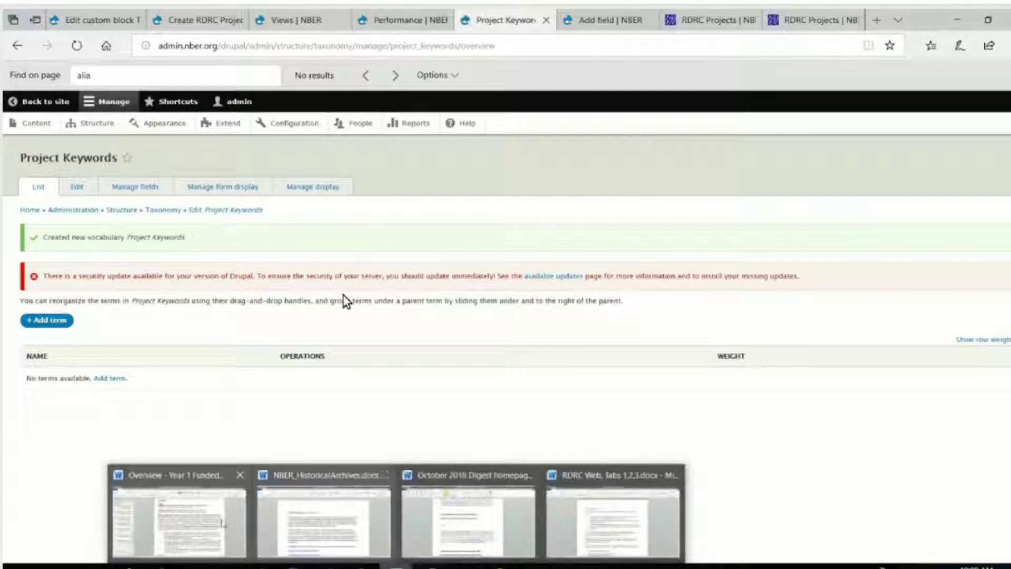
click(205, 526)
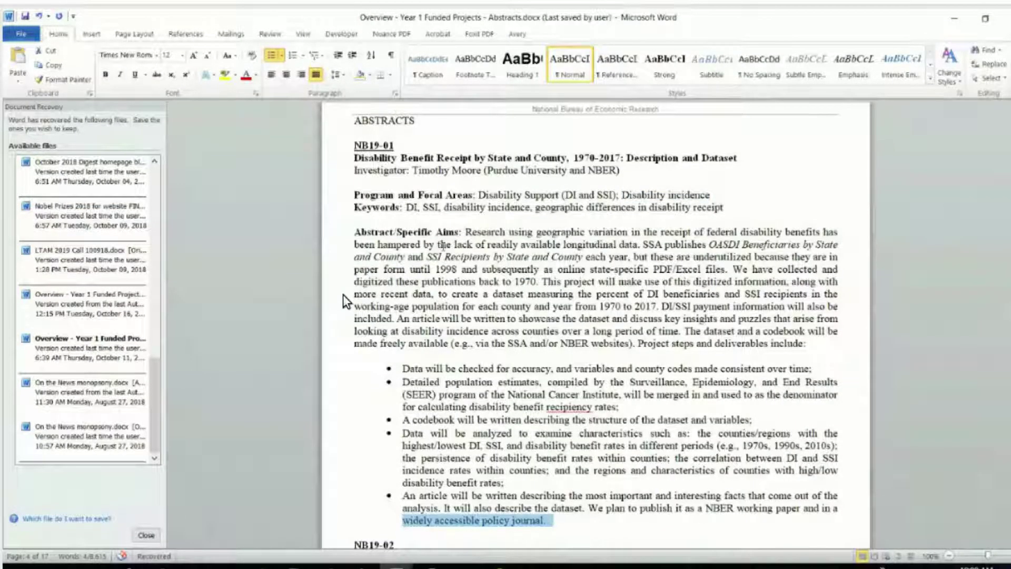
drag(417, 210, 725, 207)
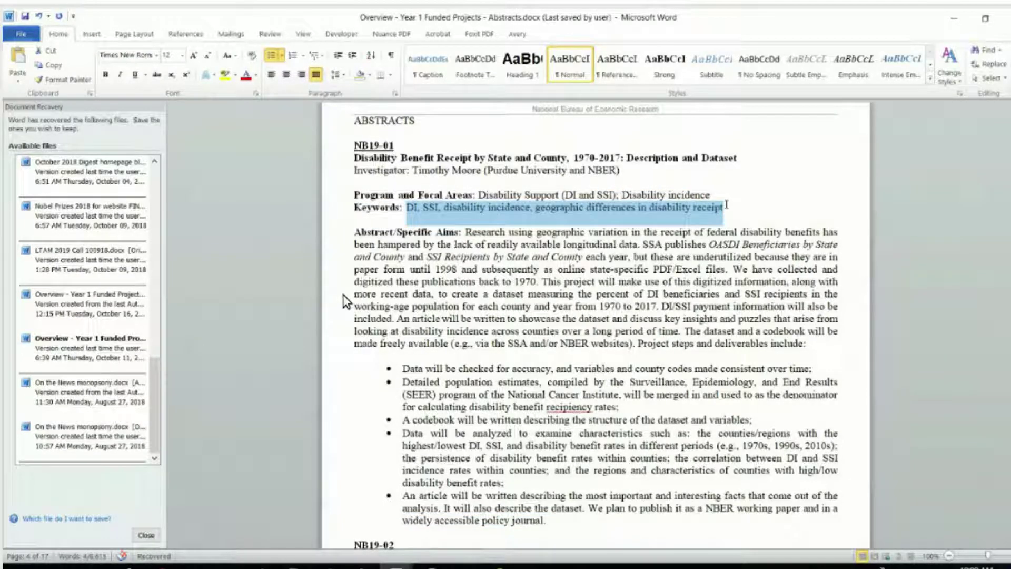
right_click(726, 206)
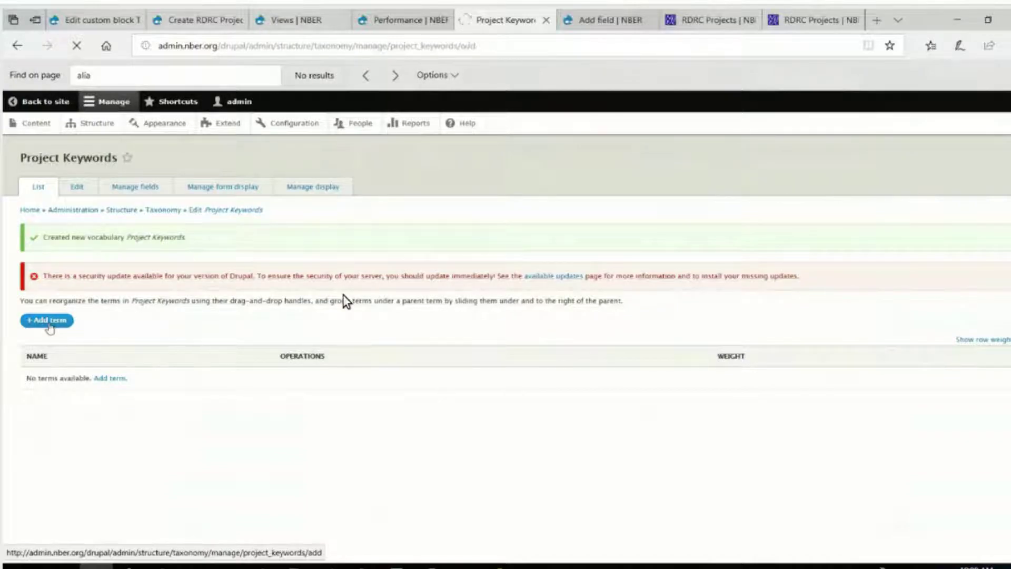
click(48, 250)
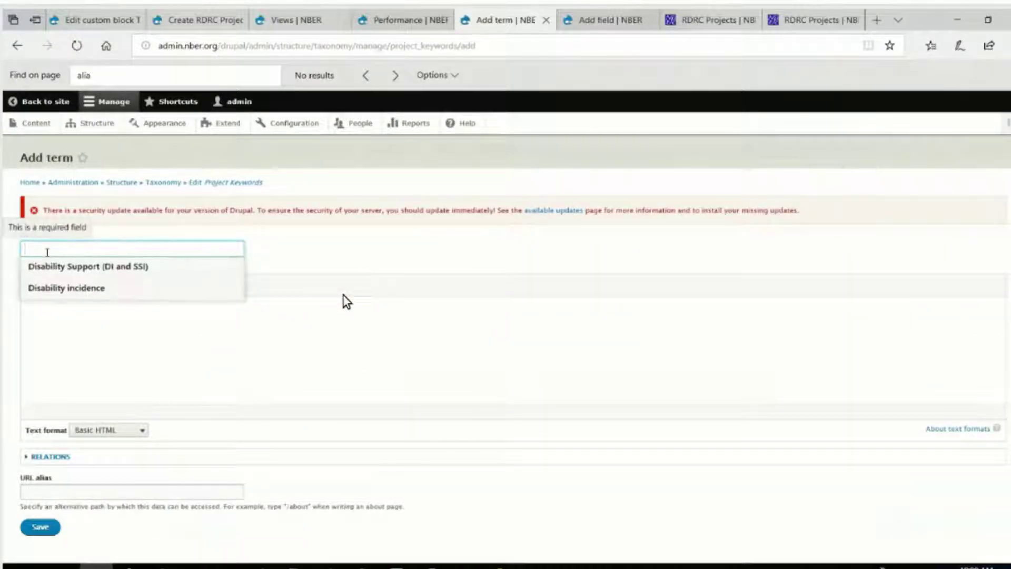
text(DI)
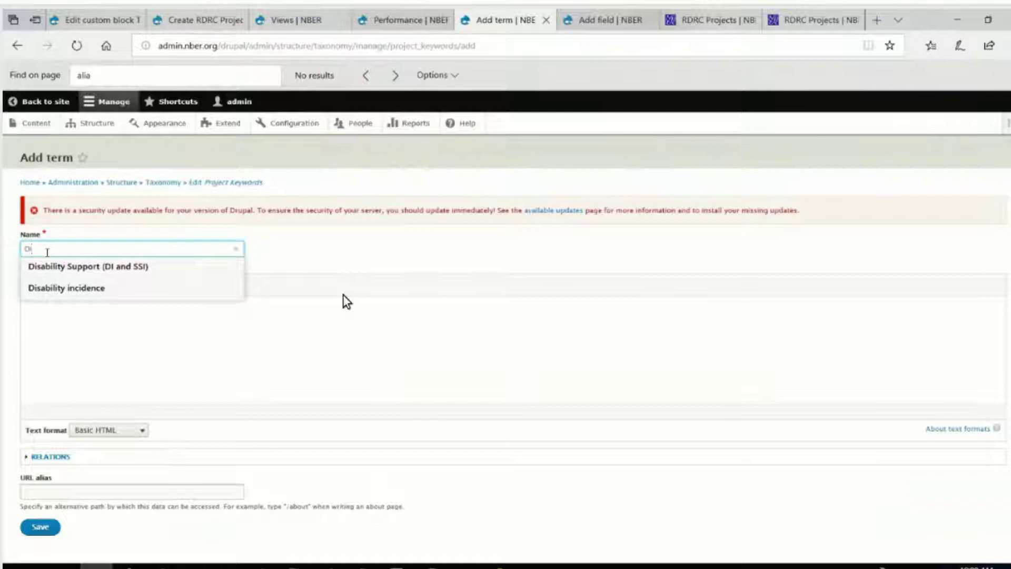
click(36, 529)
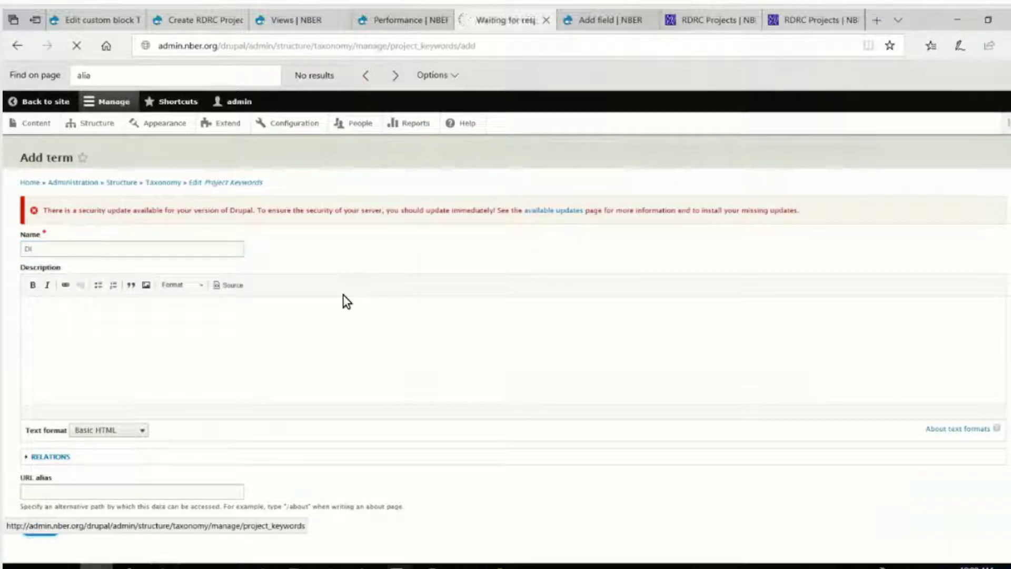
Step: Recheck the keywords in Word and add the term "SSI" to the Project Keywords vocabulary in the browser
mouse_move(396, 567)
click(182, 509)
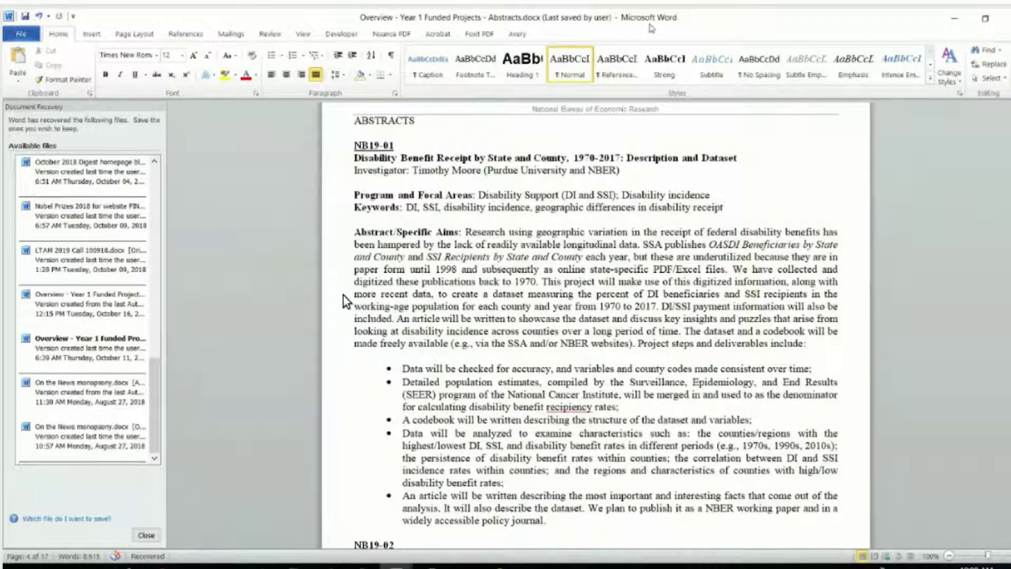
key(alt+Tab)
text(SSI)
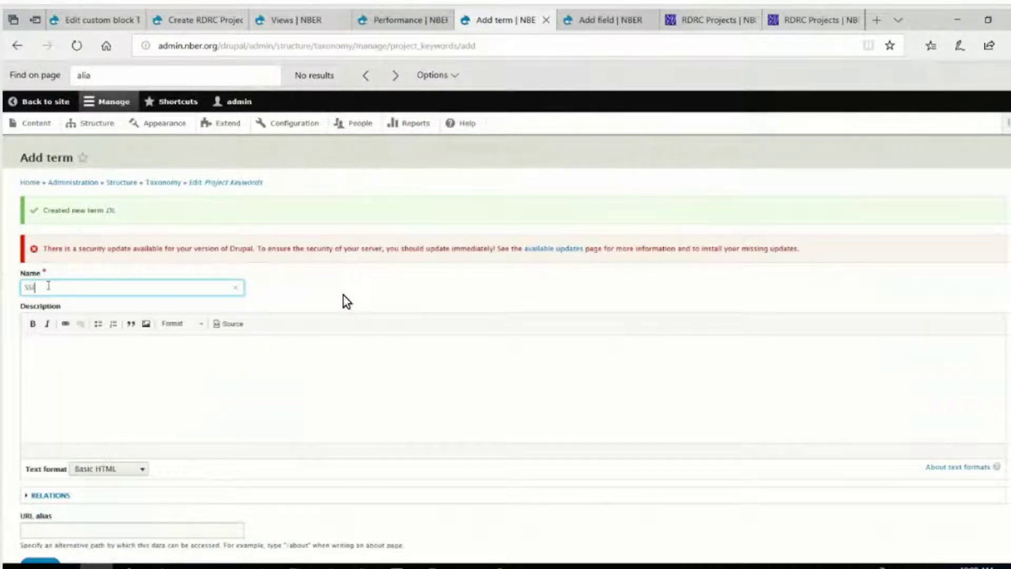
key(Return)
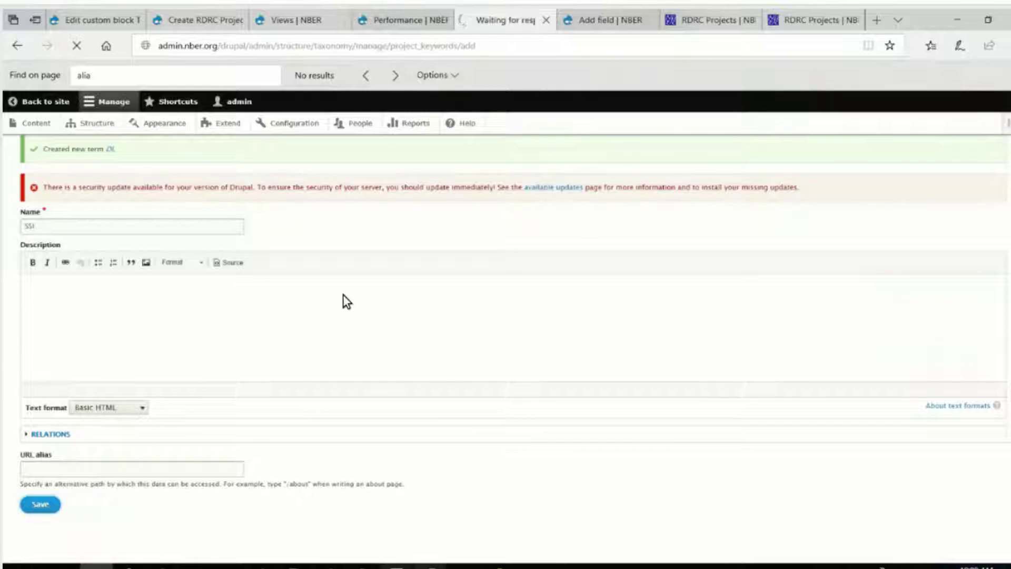
Step: In the Word abstracts document, copy the keyword "disability incidence" from the NB19-01 Keywords line
mouse_move(396, 566)
click(208, 540)
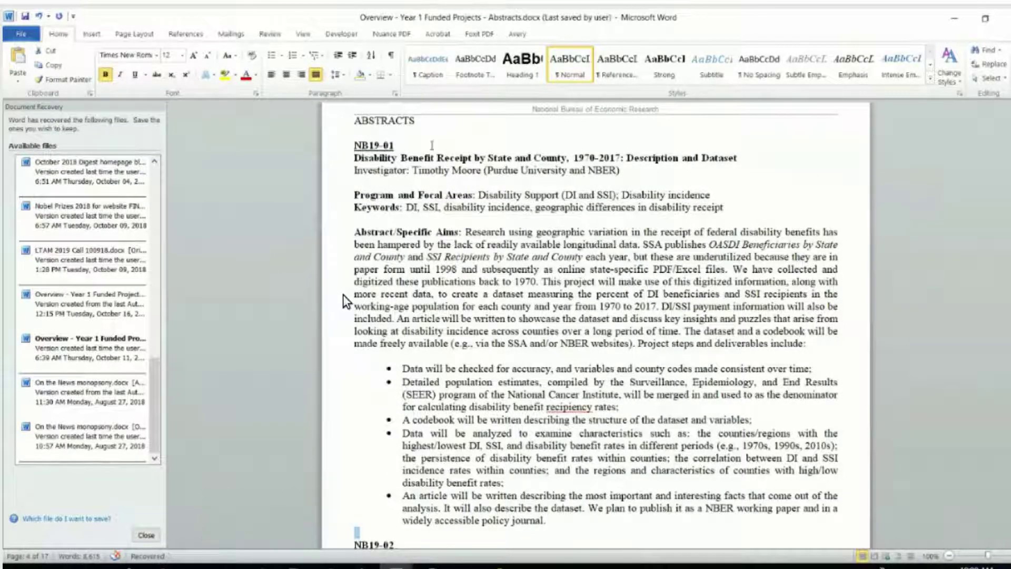
drag(444, 208, 535, 207)
key(ctrl+c)
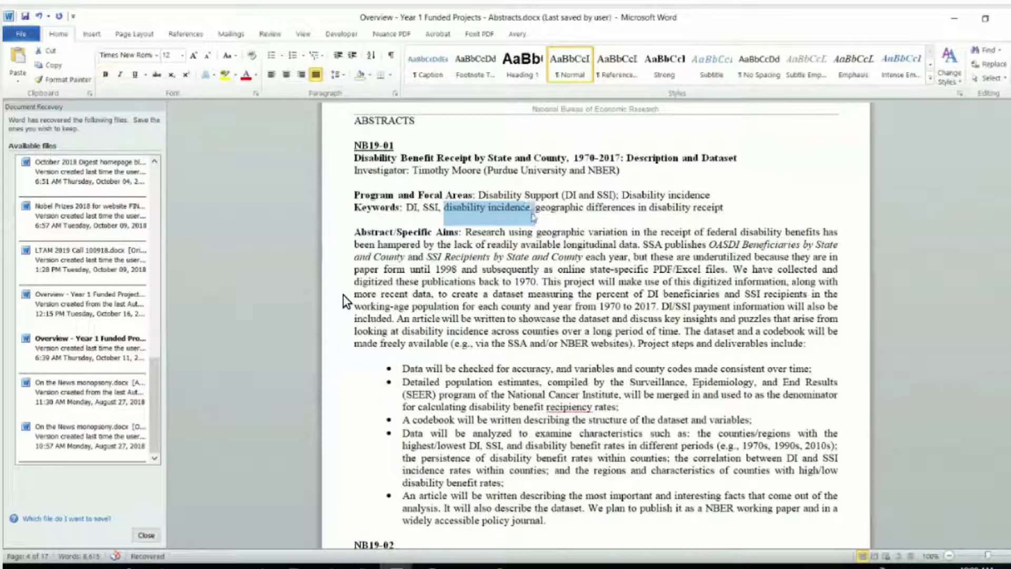
right_click(532, 212)
click(553, 237)
Step: Back in the browser, paste the keyword as a new Project Keywords term, correct it to "Disability incidence" and save it
click(97, 565)
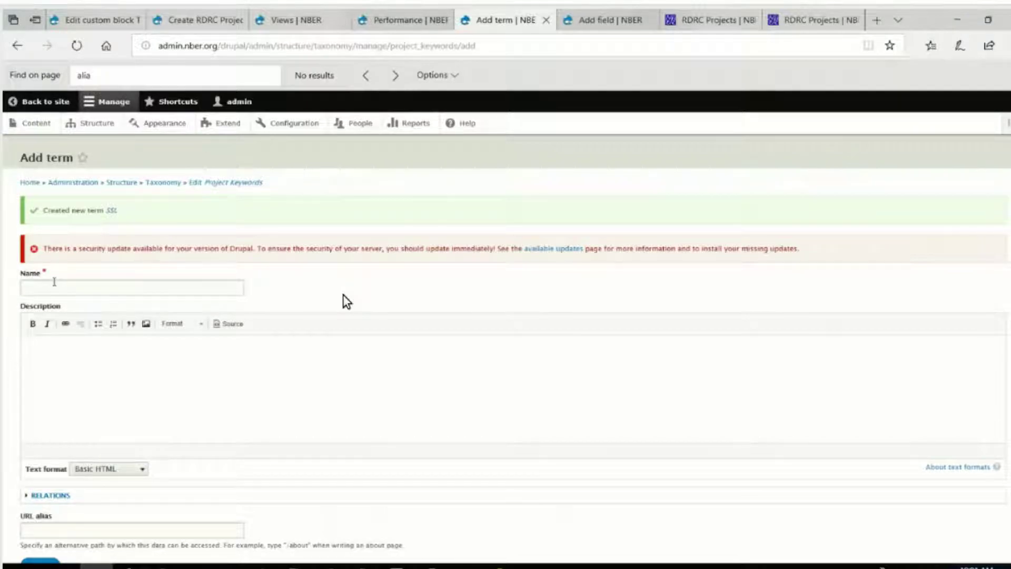
click(54, 283)
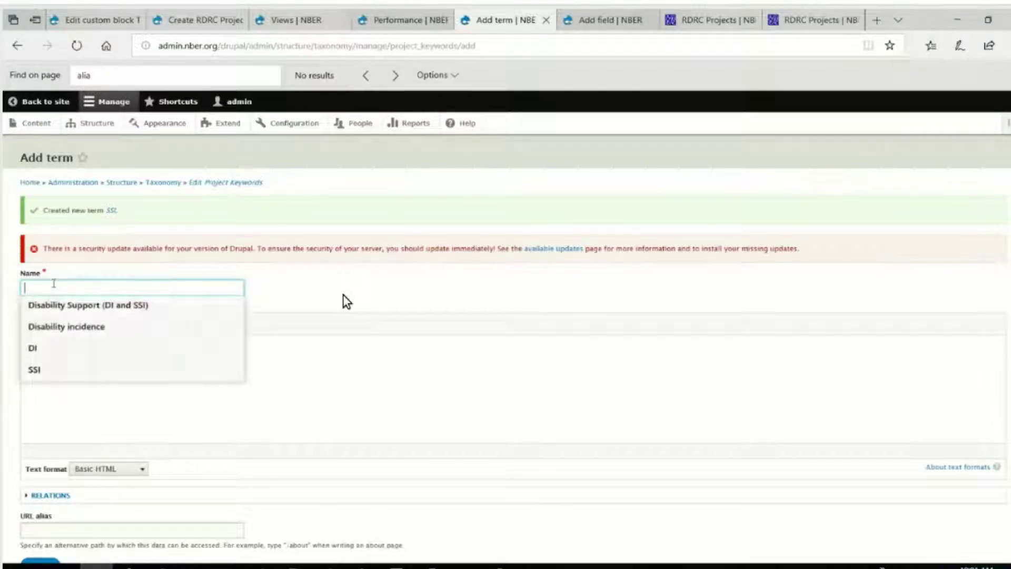
right_click(55, 283)
click(70, 349)
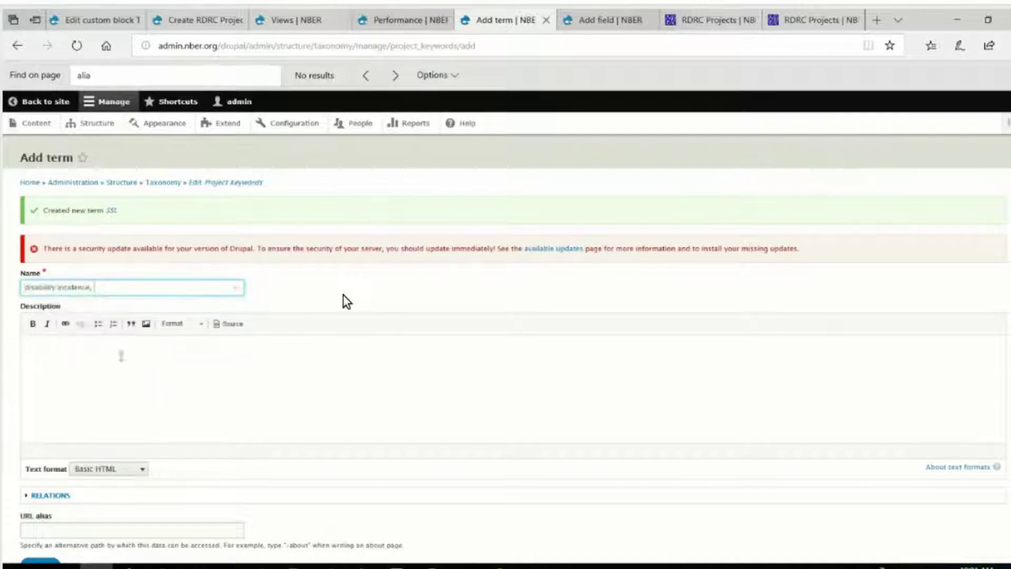
key(BackSpace)
key(BackSpace)
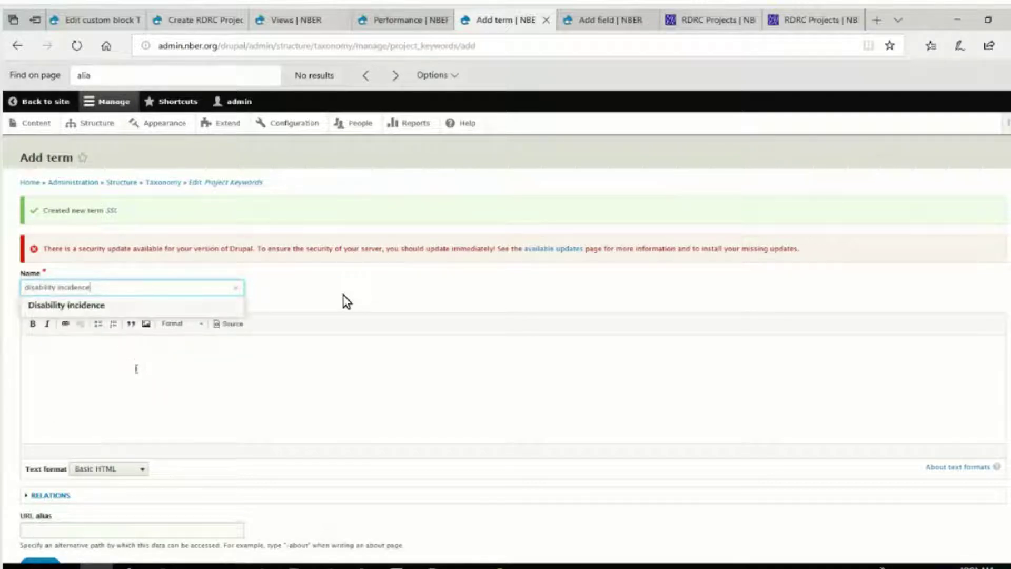
click(87, 307)
scroll(97, 420, down, 2)
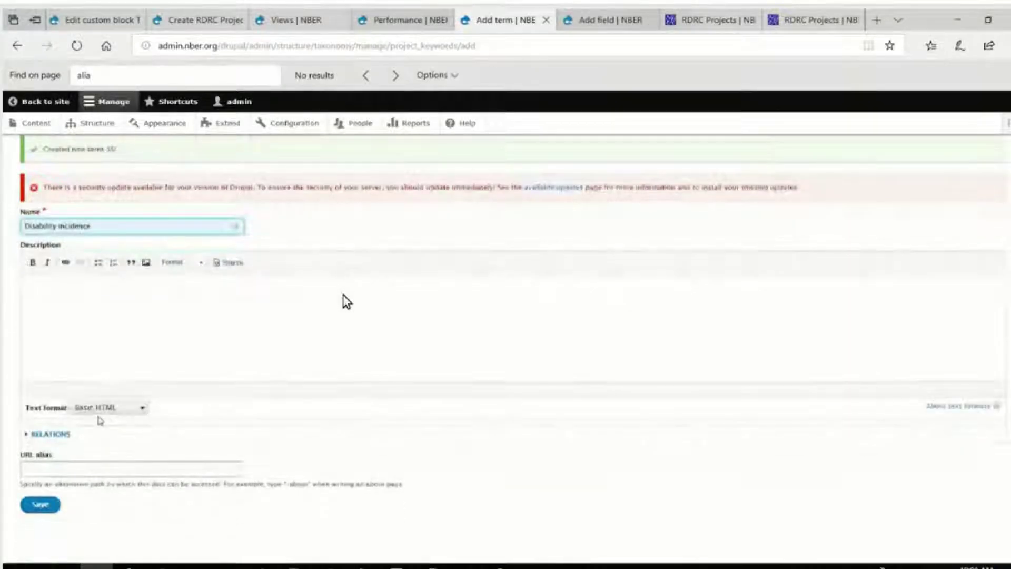
click(40, 505)
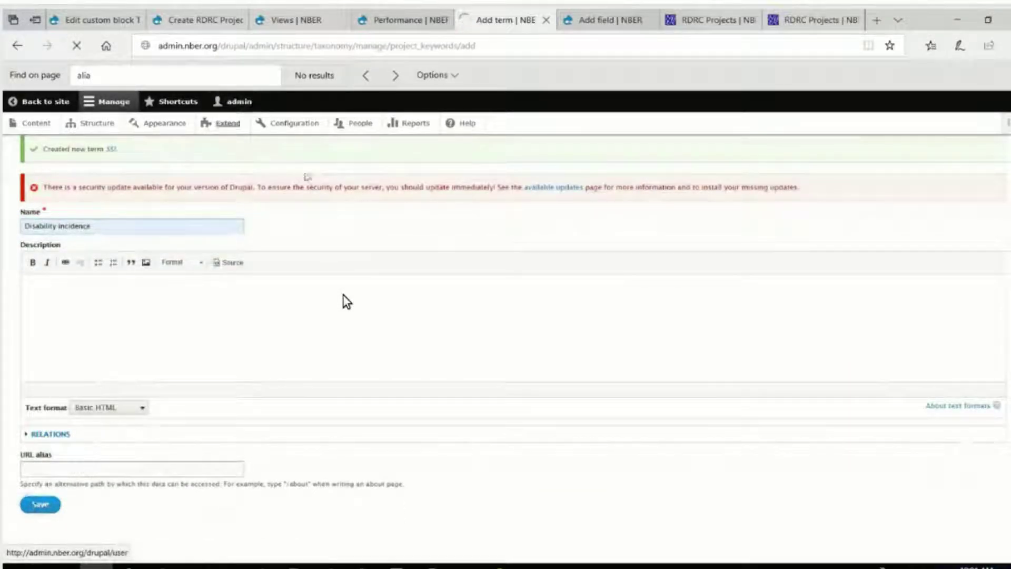
Step: In the Word abstracts document, copy the keyword "geographic differences in disability receipt" from the NB19-01 Keywords line
mouse_move(396, 566)
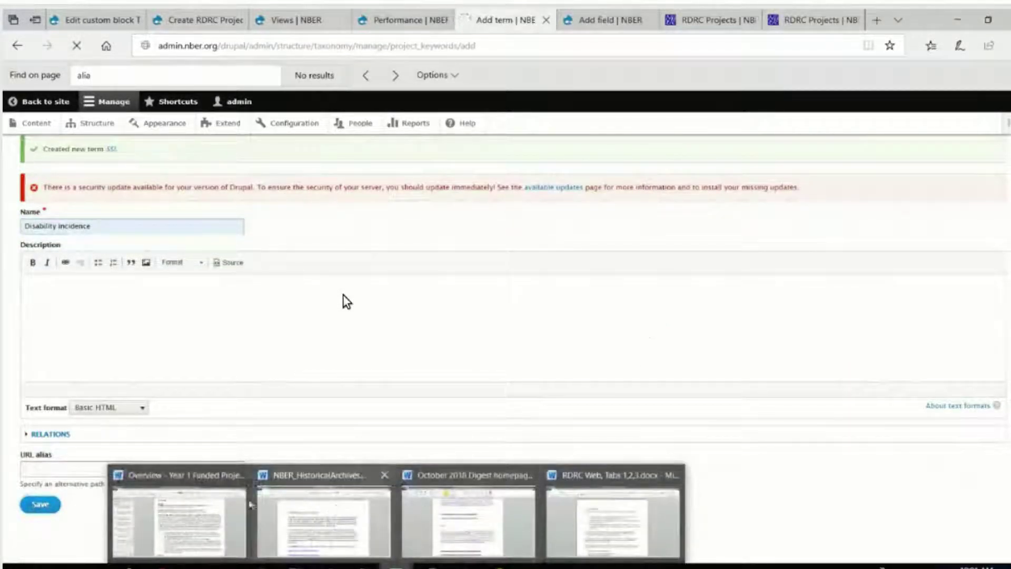
click(221, 516)
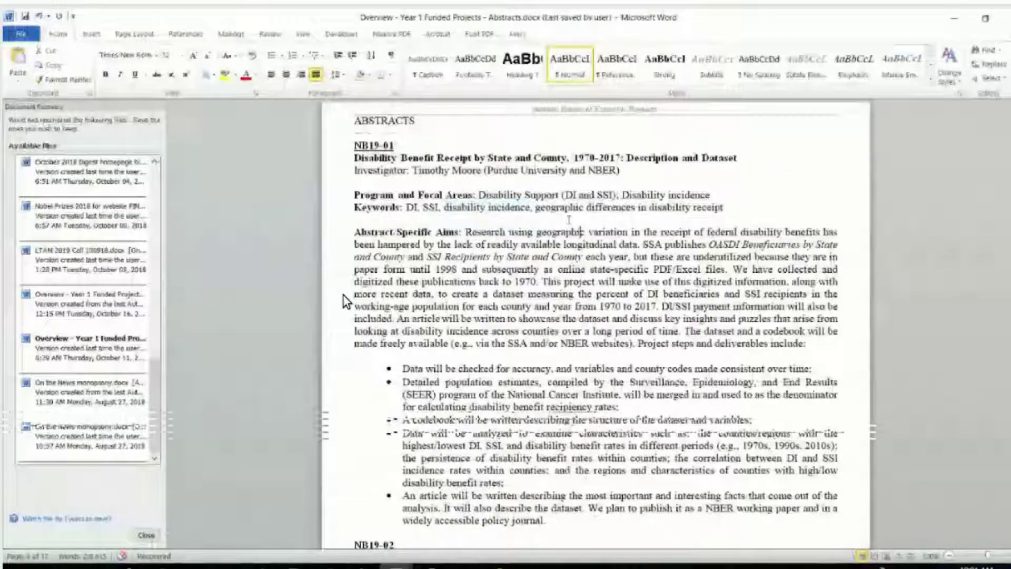
drag(536, 207, 724, 208)
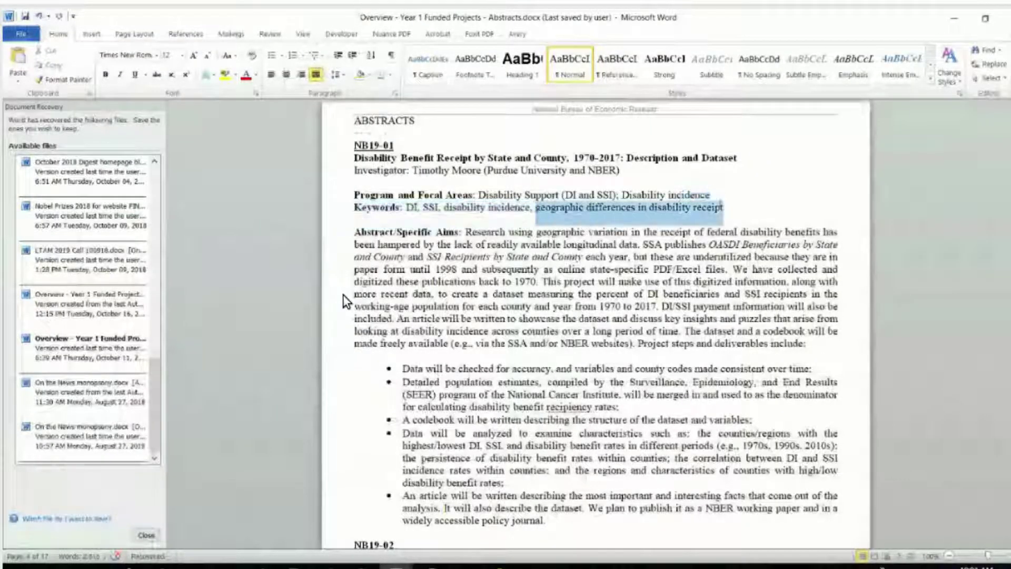
right_click(712, 203)
click(748, 229)
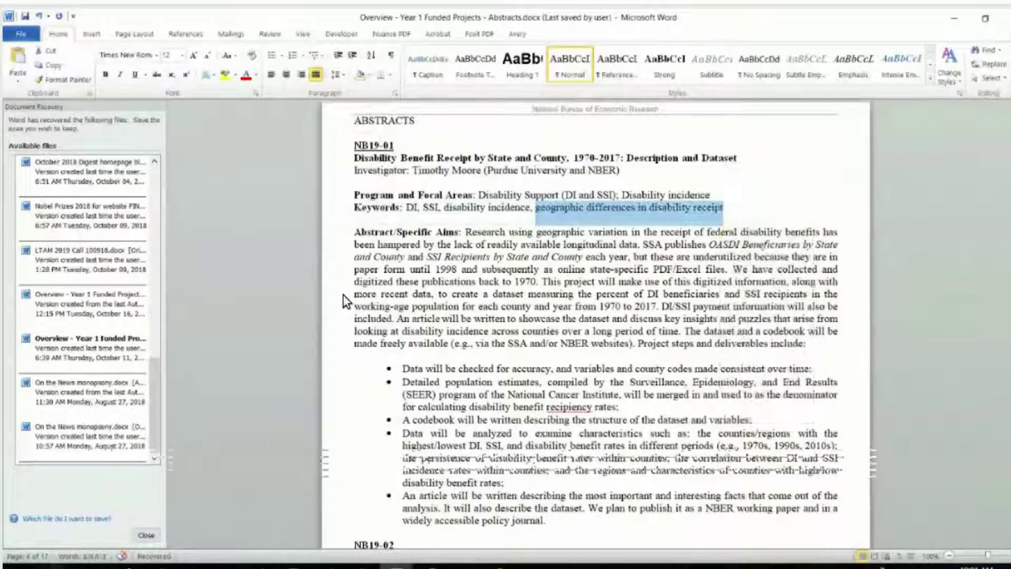
Step: Back in the browser, add the pasted keyword as the Project Keywords term "Geographic differences in disability receipt", with a capital G, and save it
key(alt+Tab)
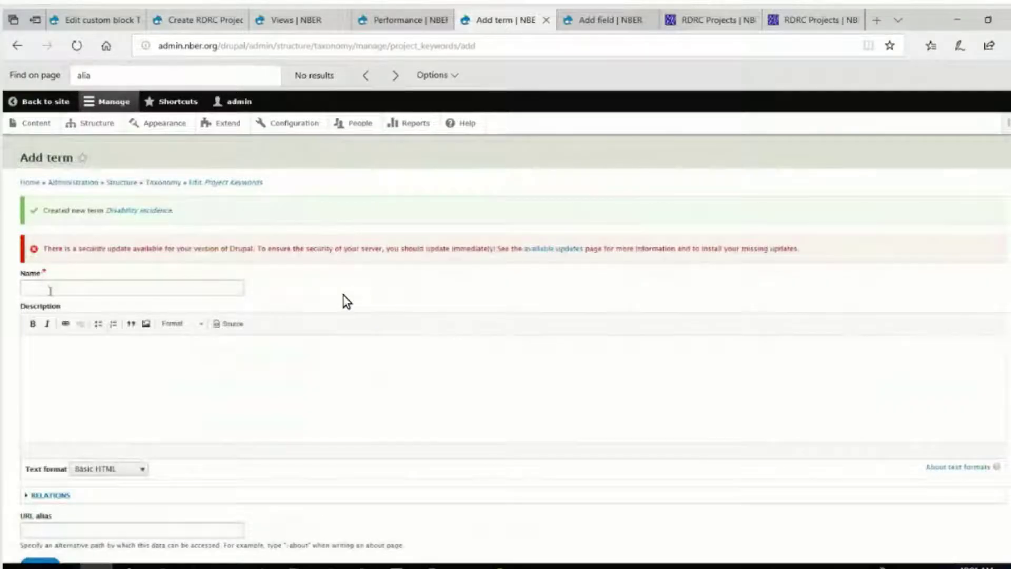
right_click(50, 291)
click(68, 354)
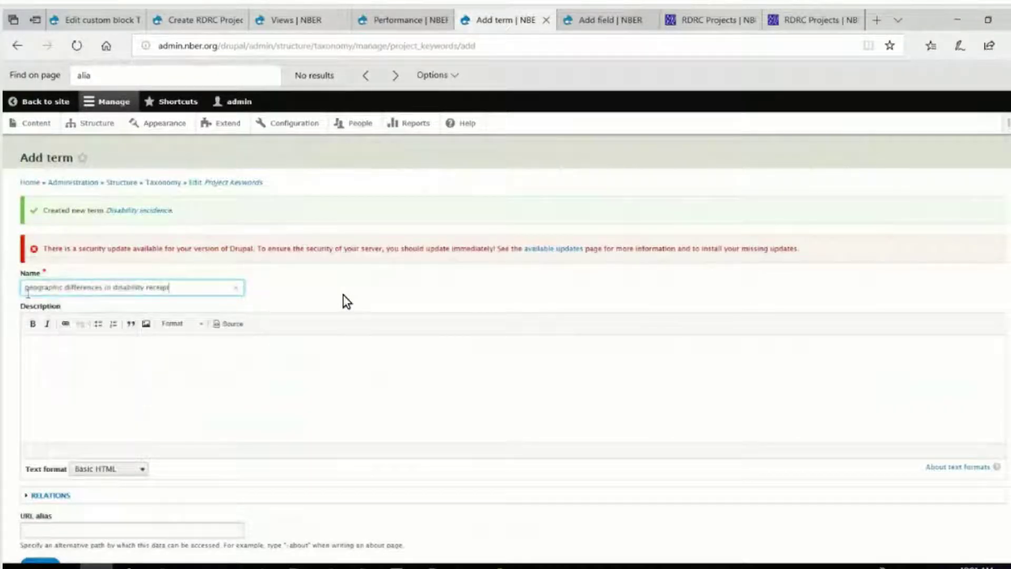
key(shift+Right)
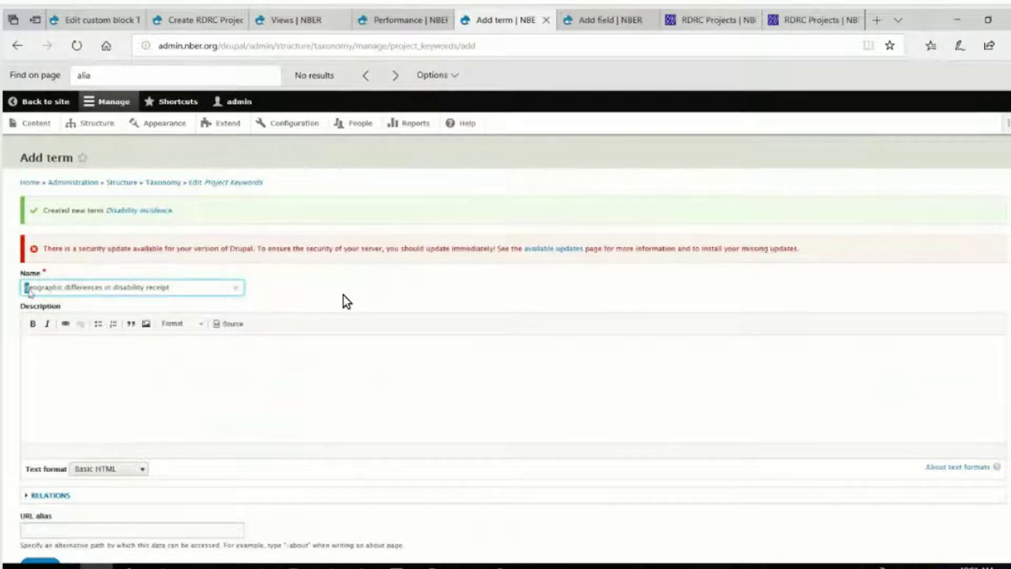
text(G)
scroll(327, 294, down, 1)
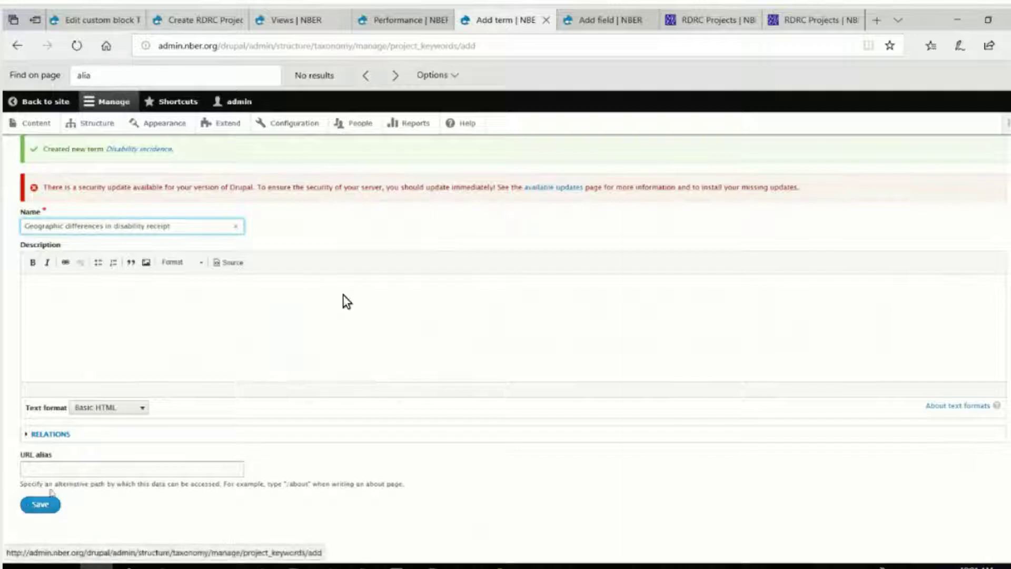
click(42, 505)
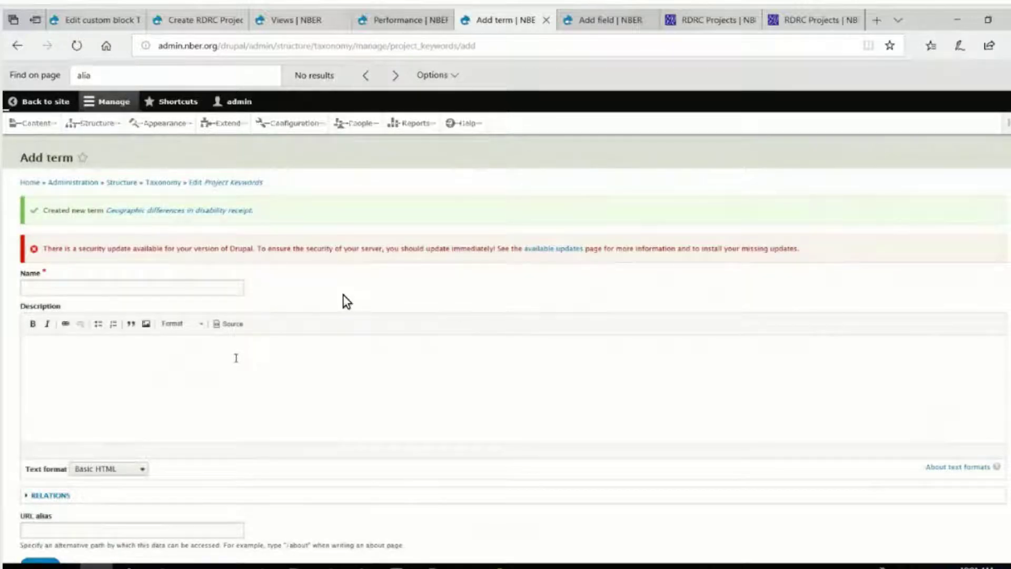
scroll(343, 295, down, 1)
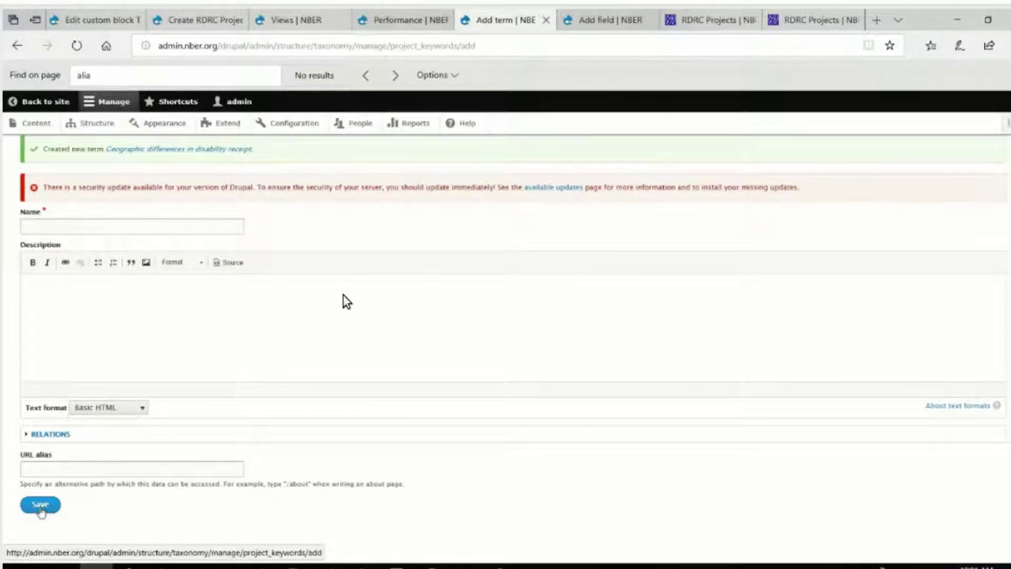
scroll(118, 497, up, 1)
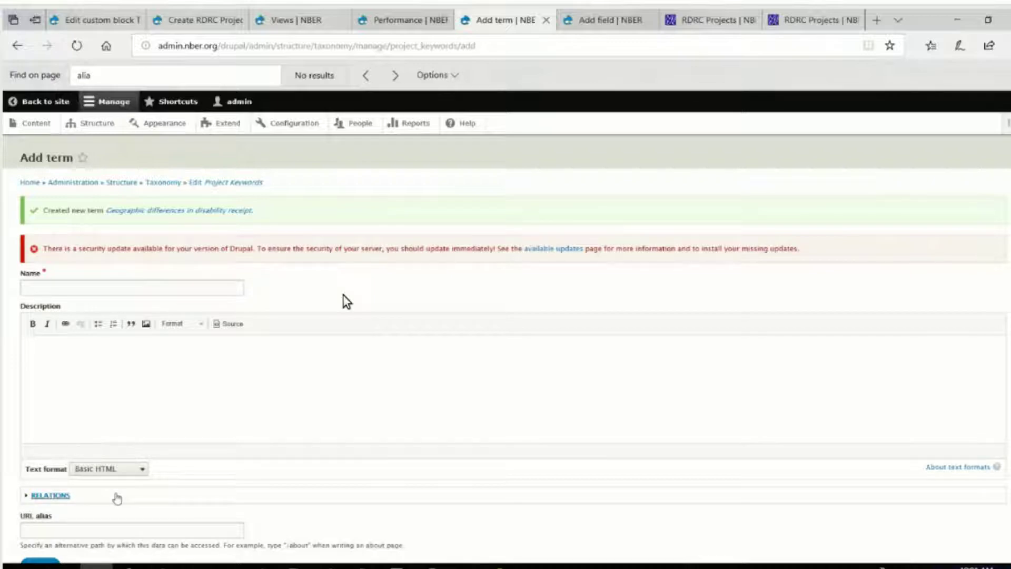
Step: Add a new Taxonomy term field labelled "Project Keywords" to the RDRC Projects content type and continue to its field settings
click(601, 21)
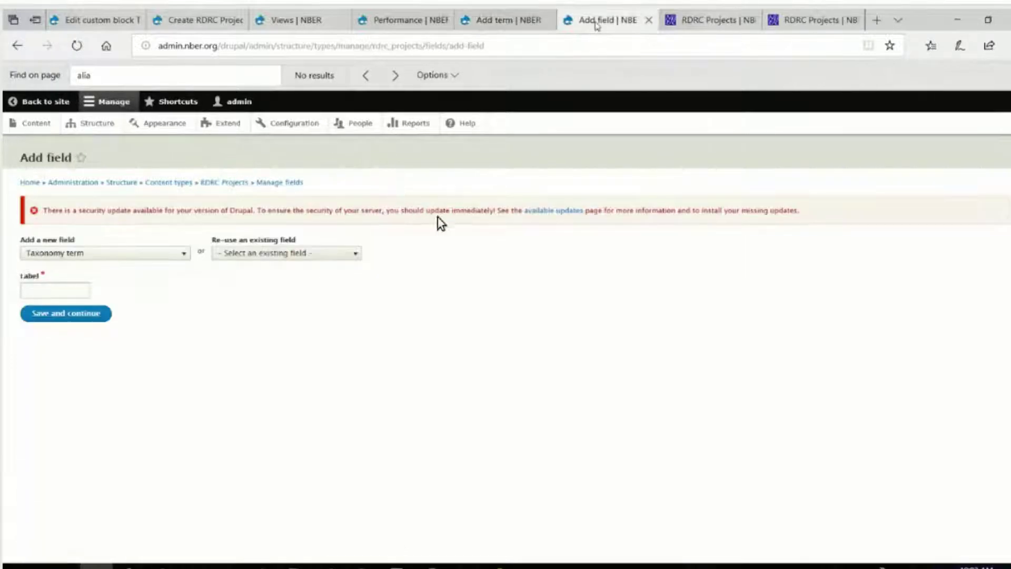
click(55, 290)
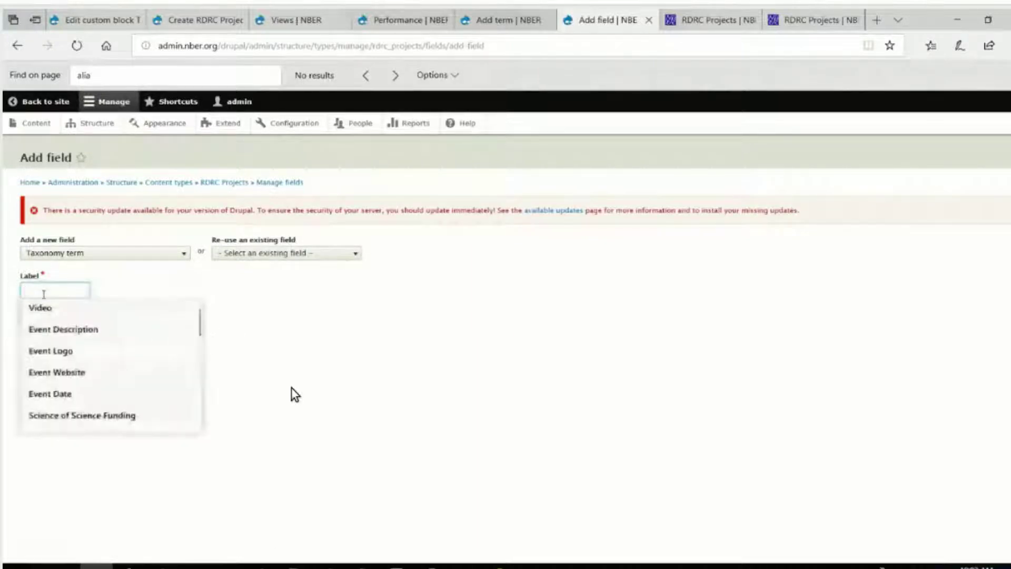
text(P)
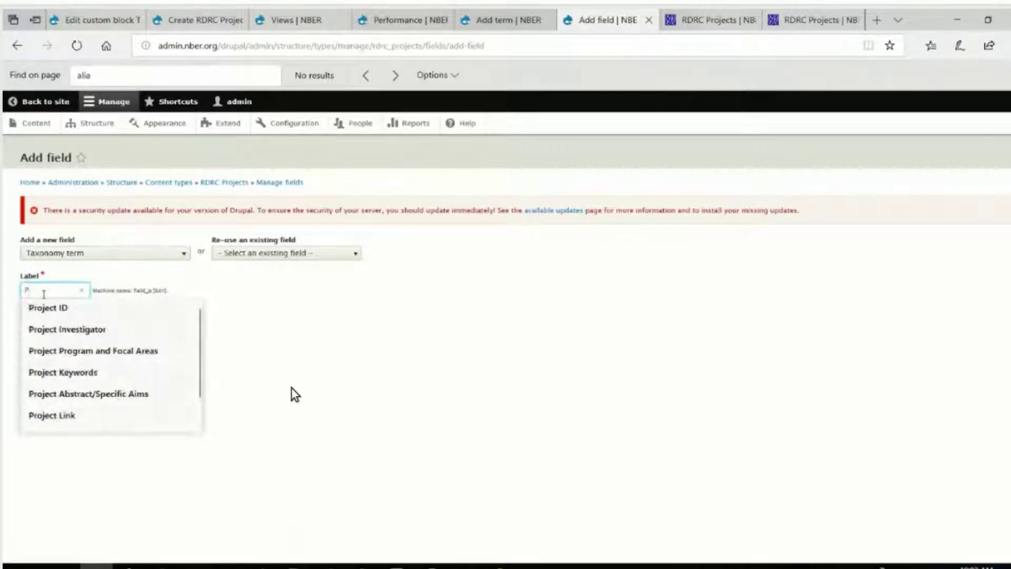
key(Down)
key(Down)
key(Down)
key(Down)
key(Return)
click(61, 315)
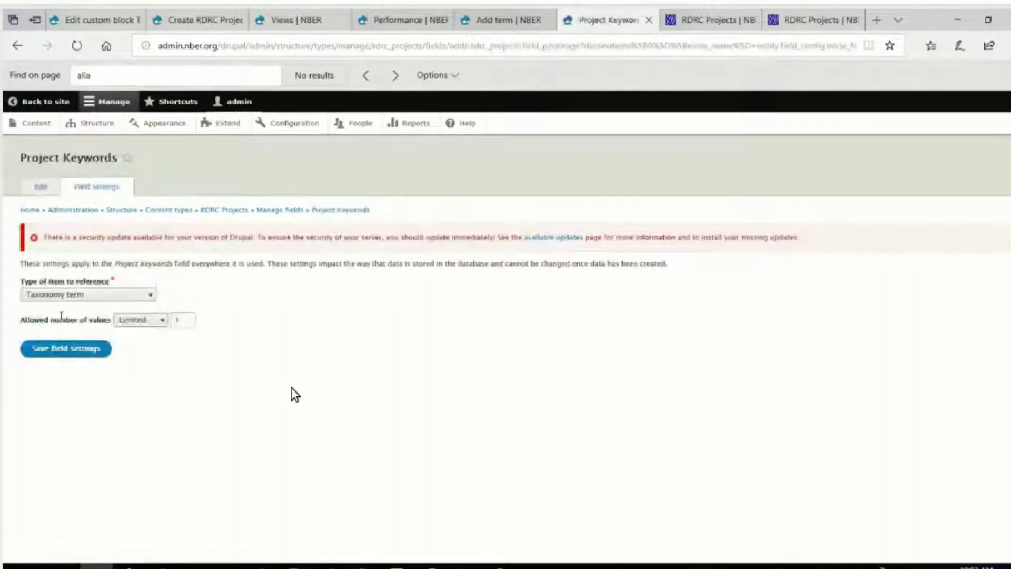
Step: Allow an unlimited number of values for the Project Keywords field and save the field settings
click(140, 319)
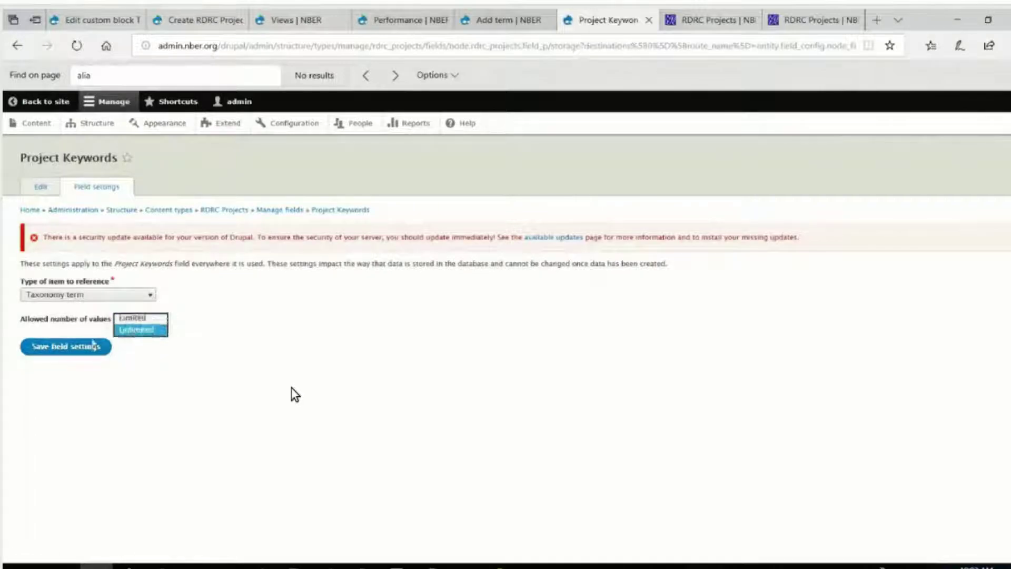
click(138, 331)
click(75, 349)
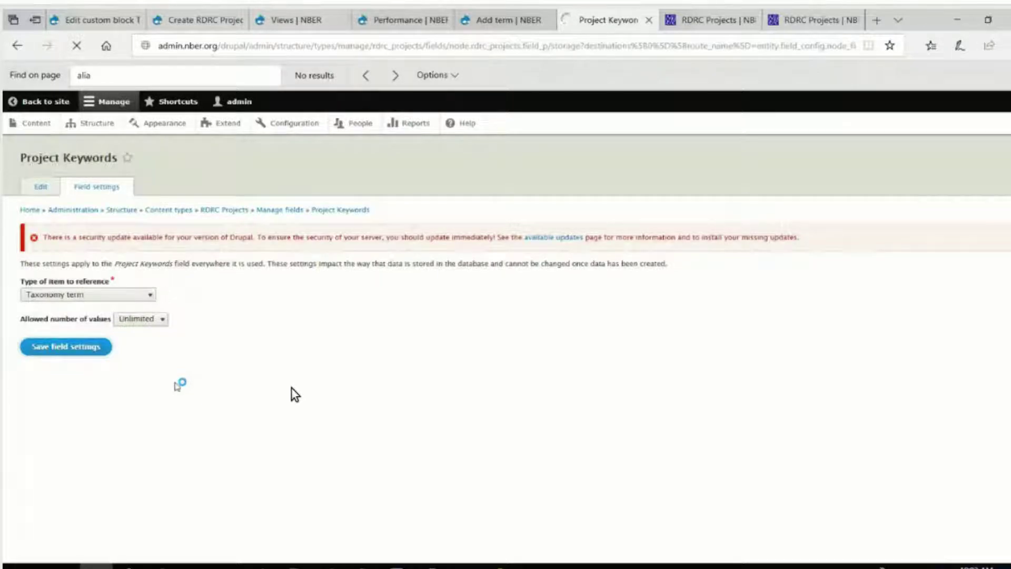
Step: Set Project Keywords as the reference vocabulary for the new Project Keywords field and save its settings
scroll(293, 392, down, 6)
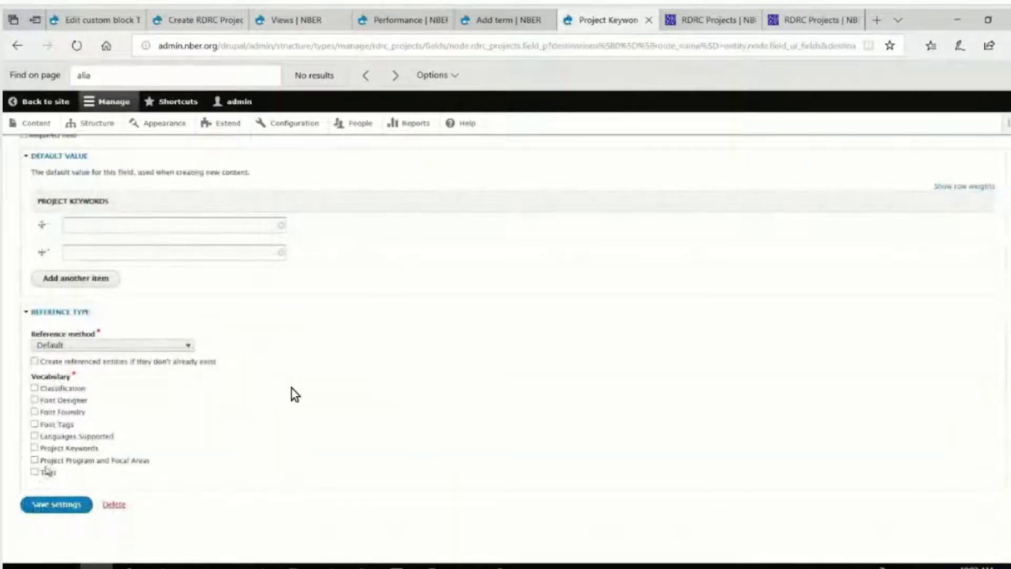
click(34, 448)
click(48, 506)
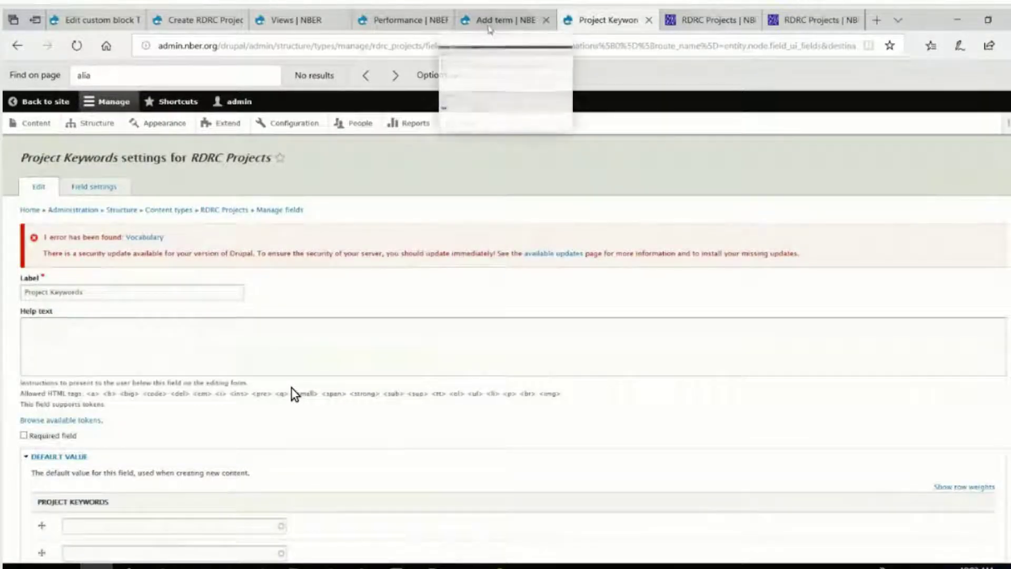
click(489, 21)
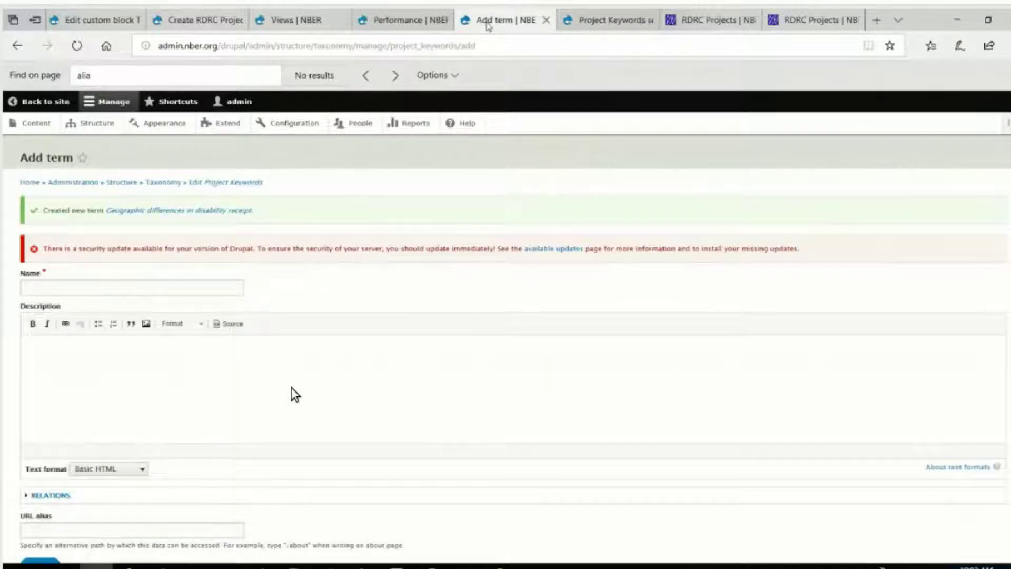
click(606, 20)
scroll(167, 465, down, 5)
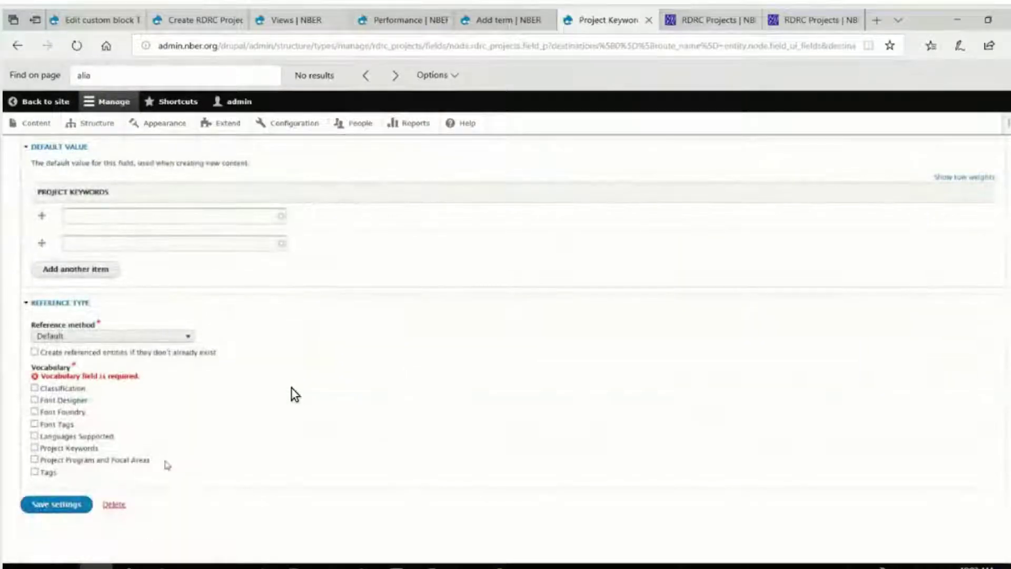
click(34, 448)
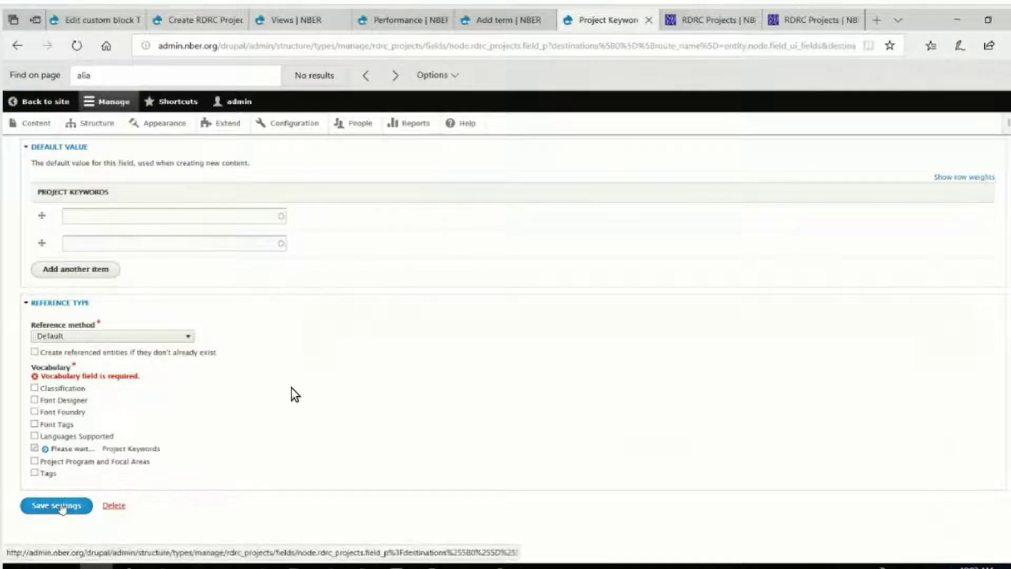
click(58, 505)
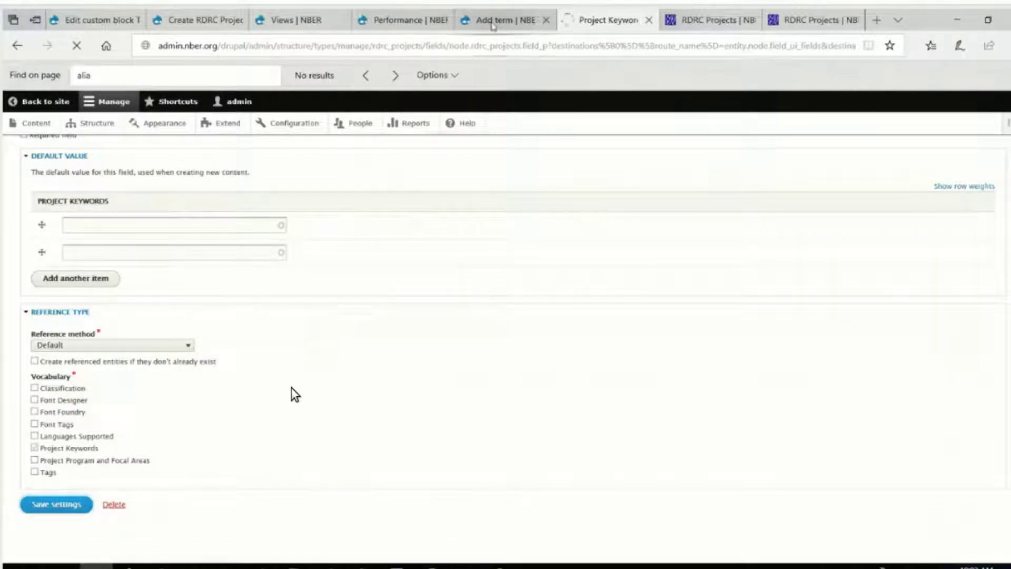
Step: Go from the term form to the Taxonomy overview and open the form for adding a new vocabulary
click(493, 24)
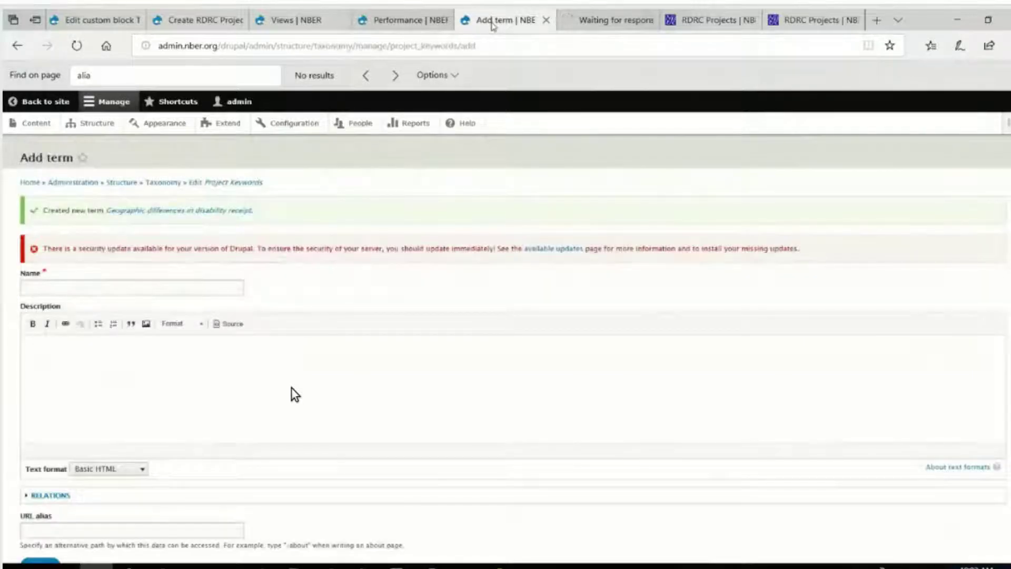
click(161, 182)
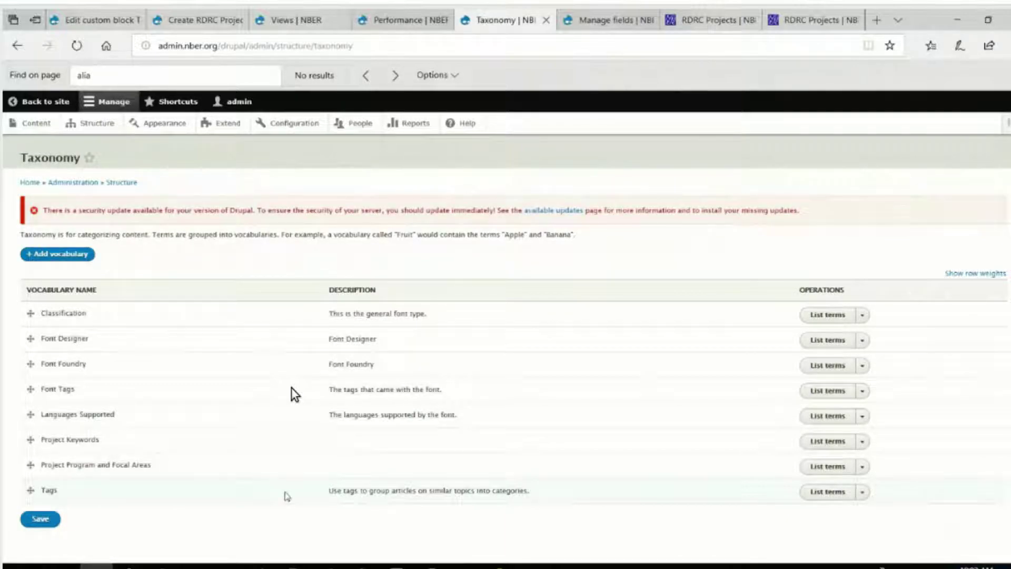
click(73, 255)
Step: In the Word abstracts document, select and copy the NB19-01 heading "Abstract/Specific Aims" without its colon
mouse_move(396, 566)
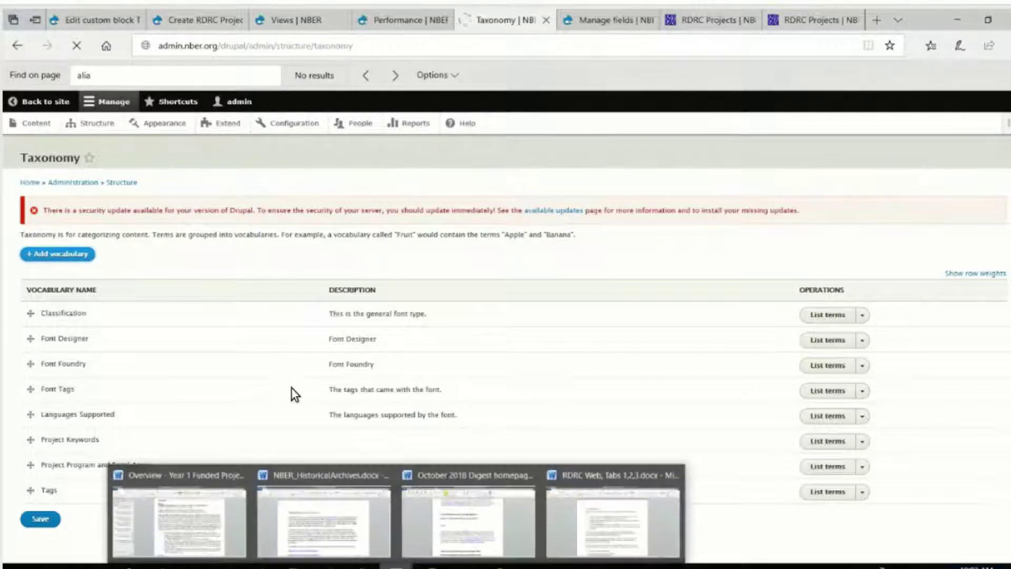
click(198, 516)
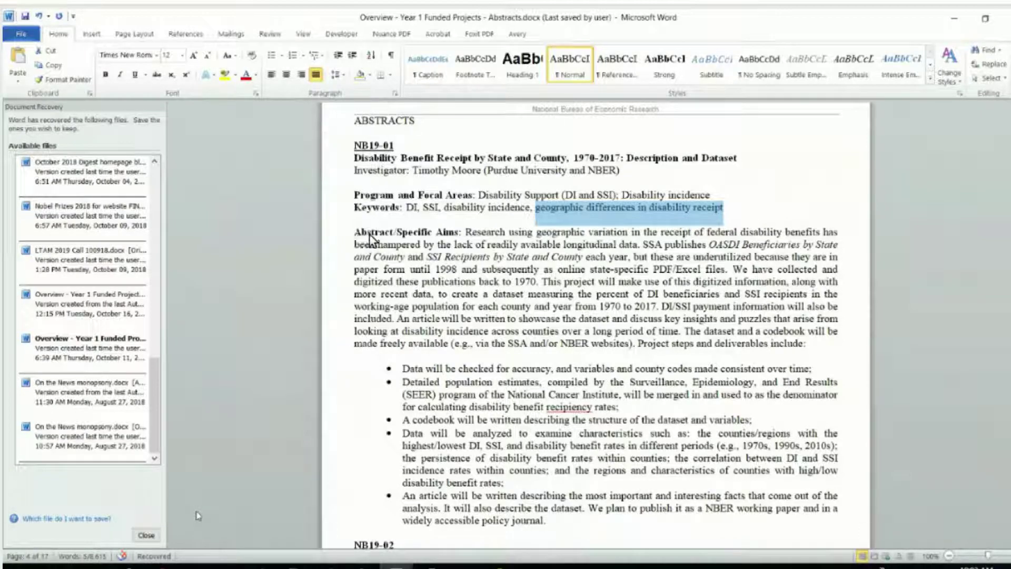
key(ctrl+shift+Right)
key(ctrl+shift+Right)
key(ctrl+shift+Right)
key(ctrl+shift+Right)
right_click(462, 248)
click(462, 248)
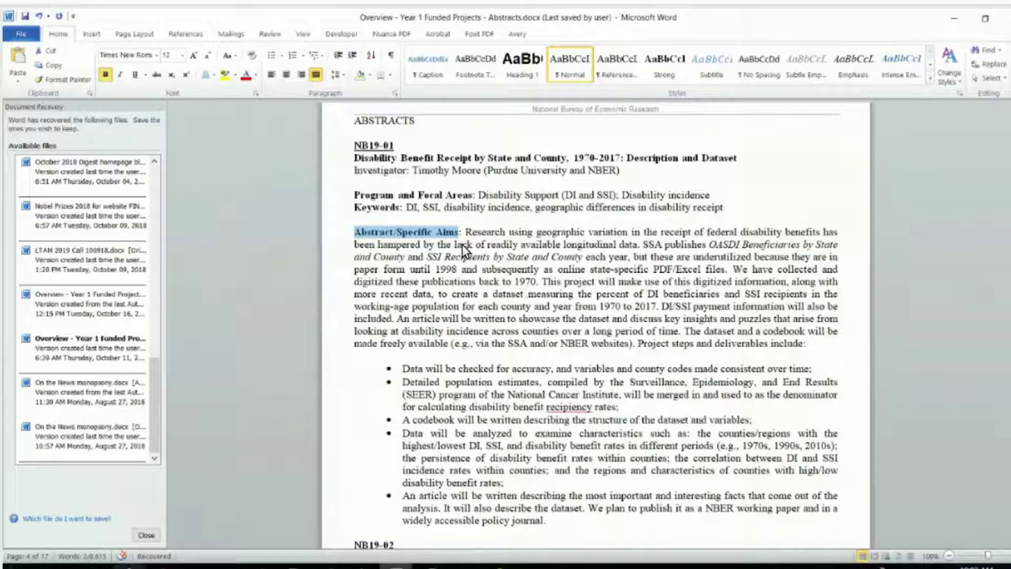
Step: Switch back to the browser and bring up the already open Performance configuration page
key(alt+Tab)
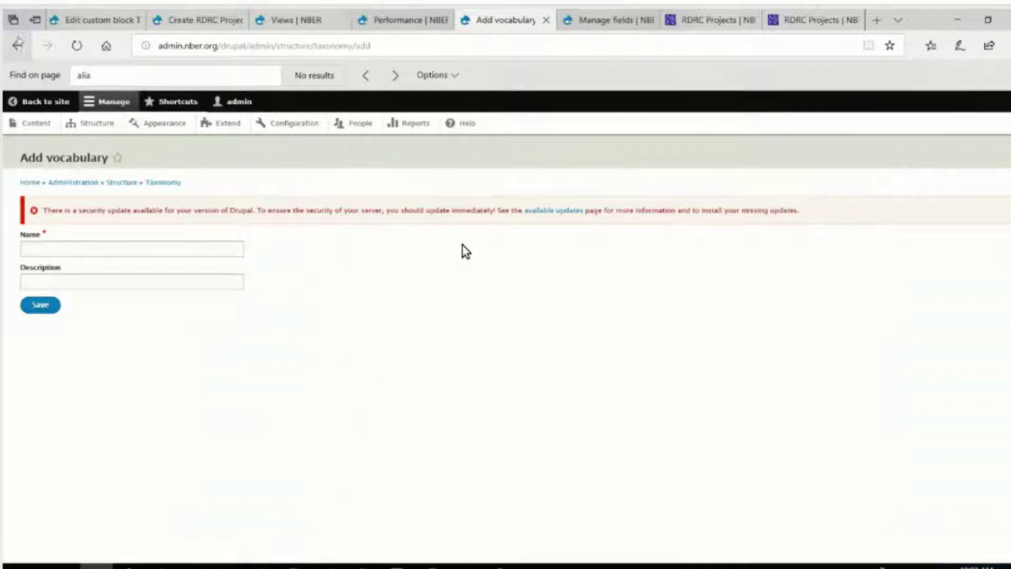
click(415, 21)
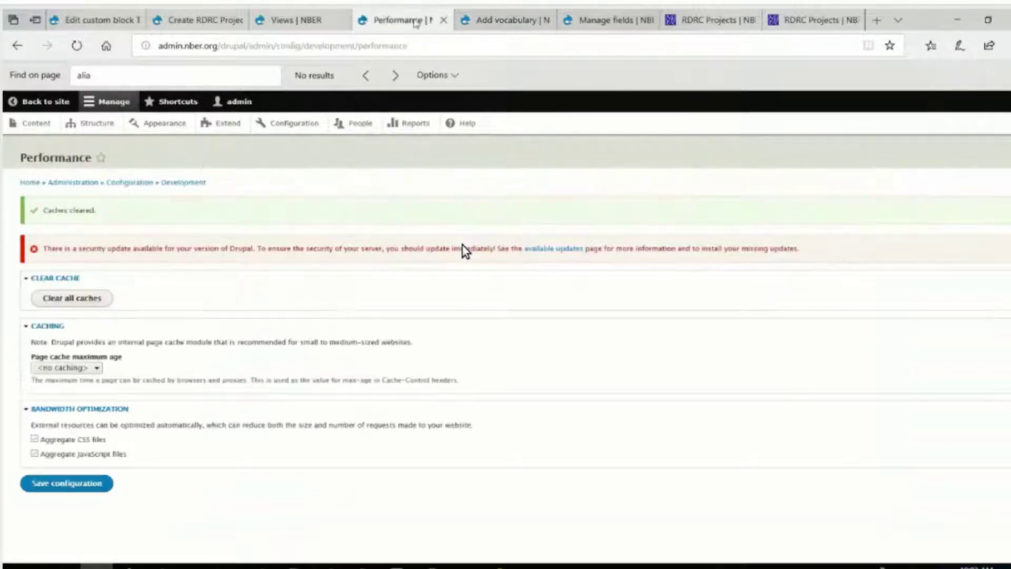
Step: Start a new field on the RDRC Projects content type with the field type Text (formatted, long)
click(478, 22)
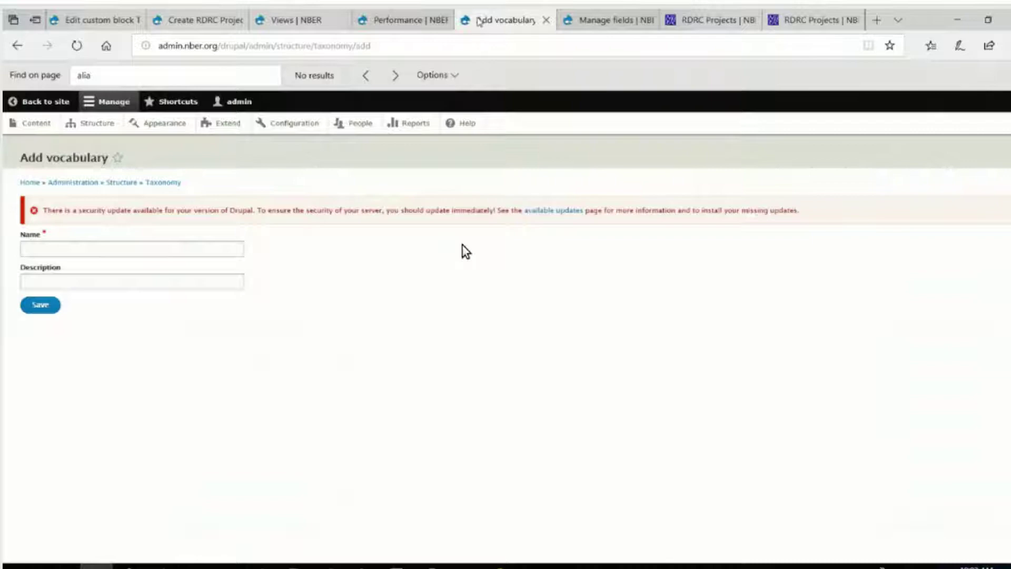
click(579, 23)
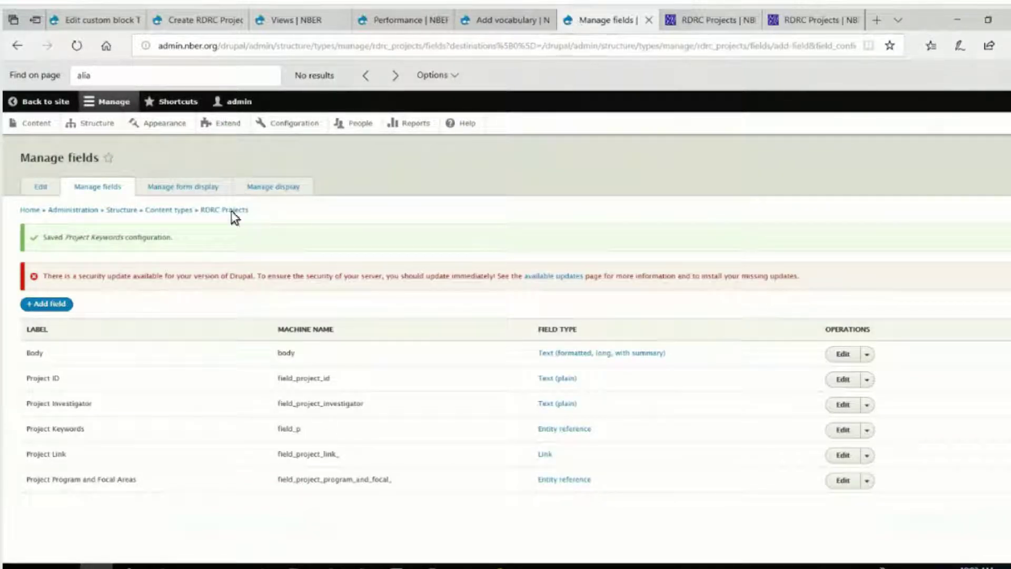
click(41, 306)
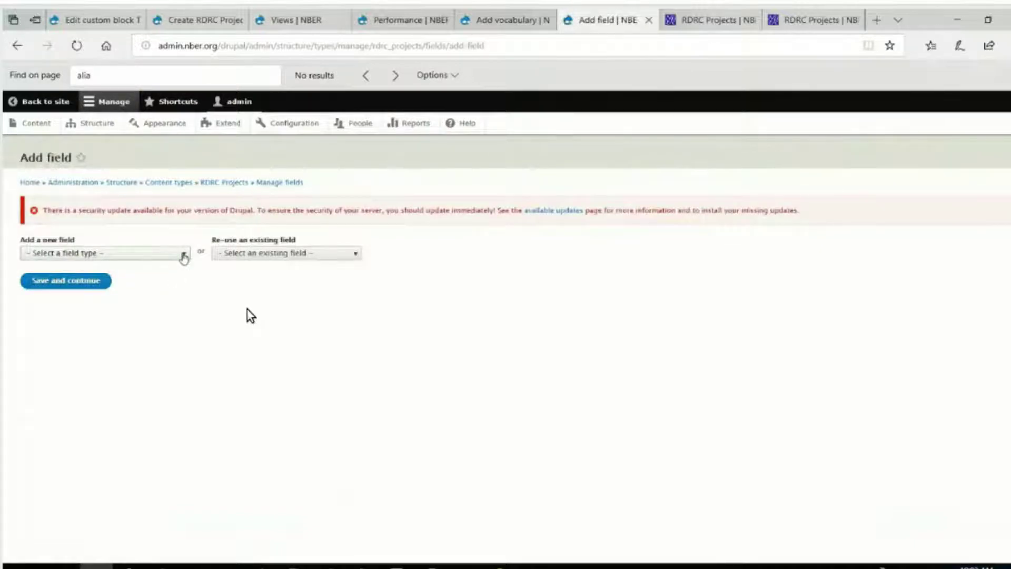
click(184, 258)
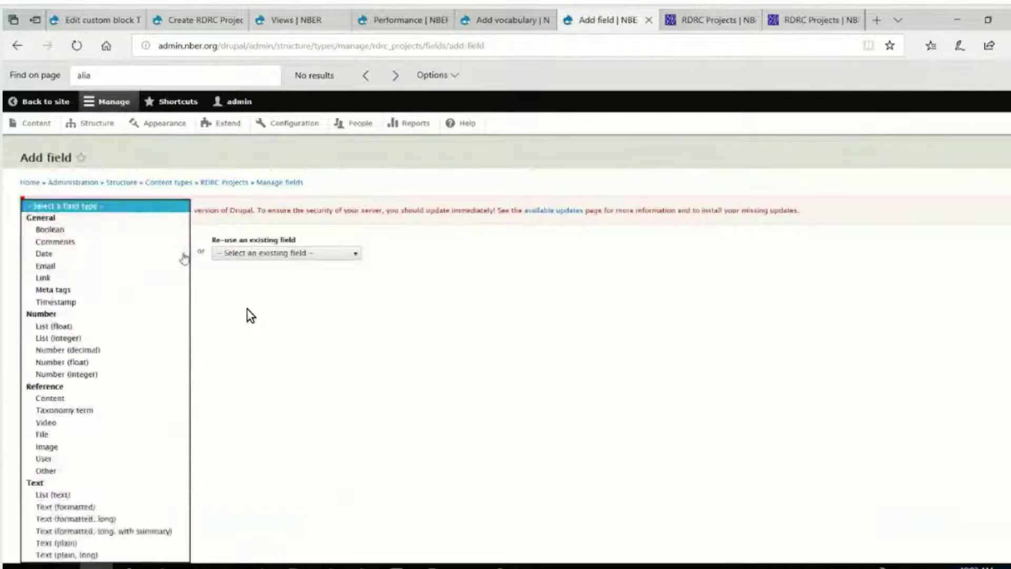
click(108, 556)
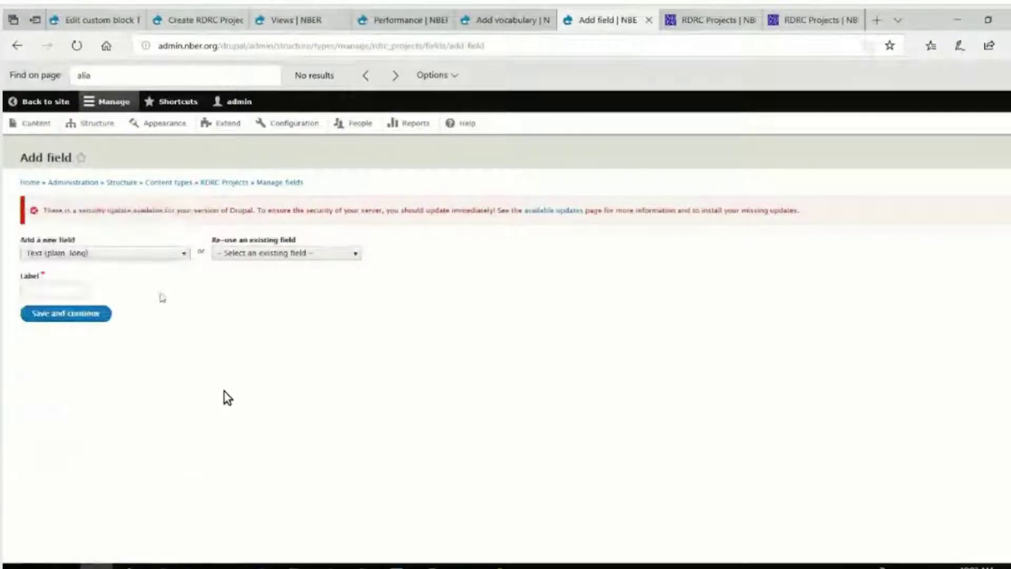
click(184, 255)
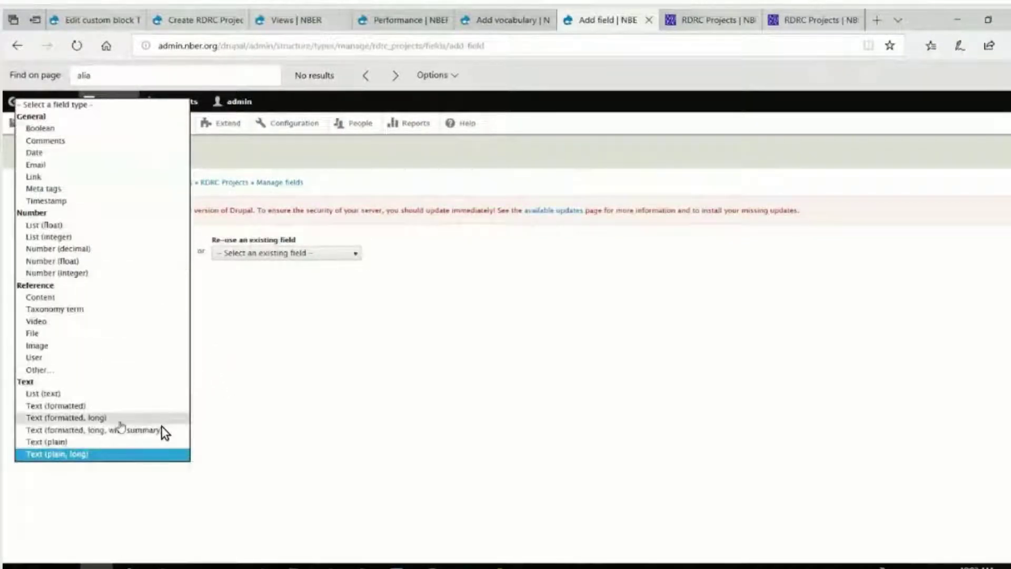
click(120, 419)
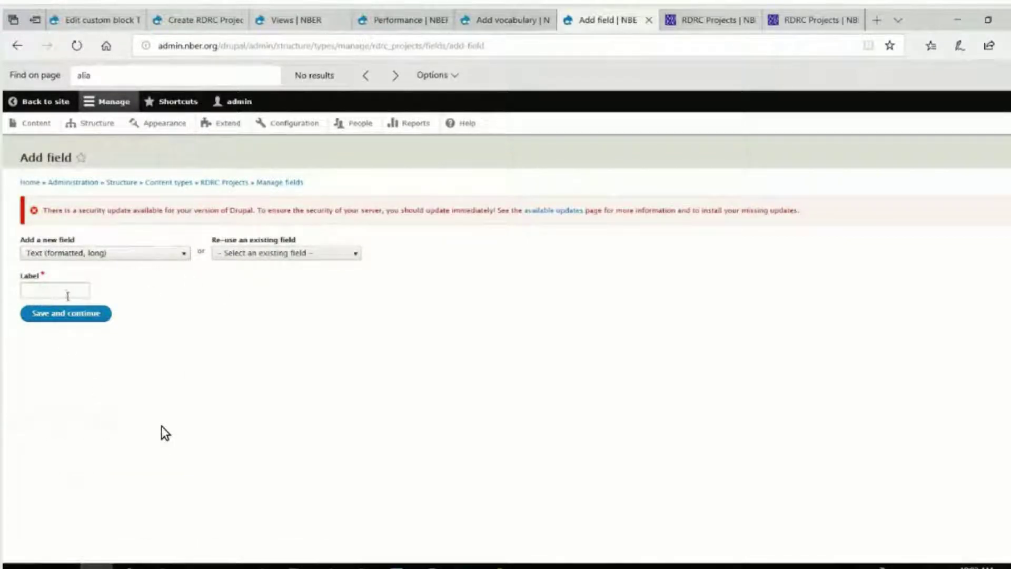
Step: Check the Abstract/Specific Aims section of the first project in the Year 1 Funded Projects Word document, and return to the Drupal field form
click(67, 295)
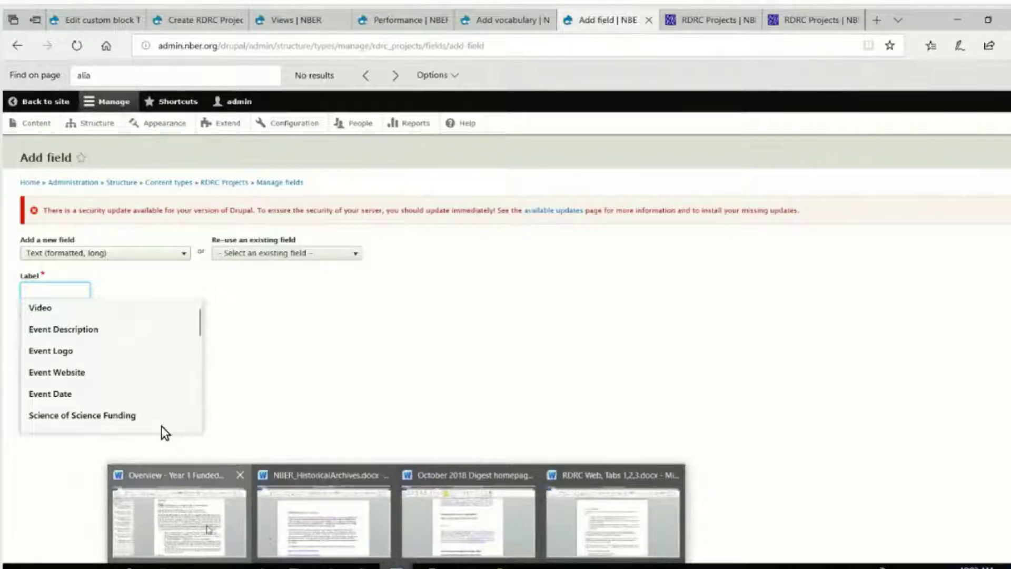
click(209, 529)
scroll(162, 426, down, 3)
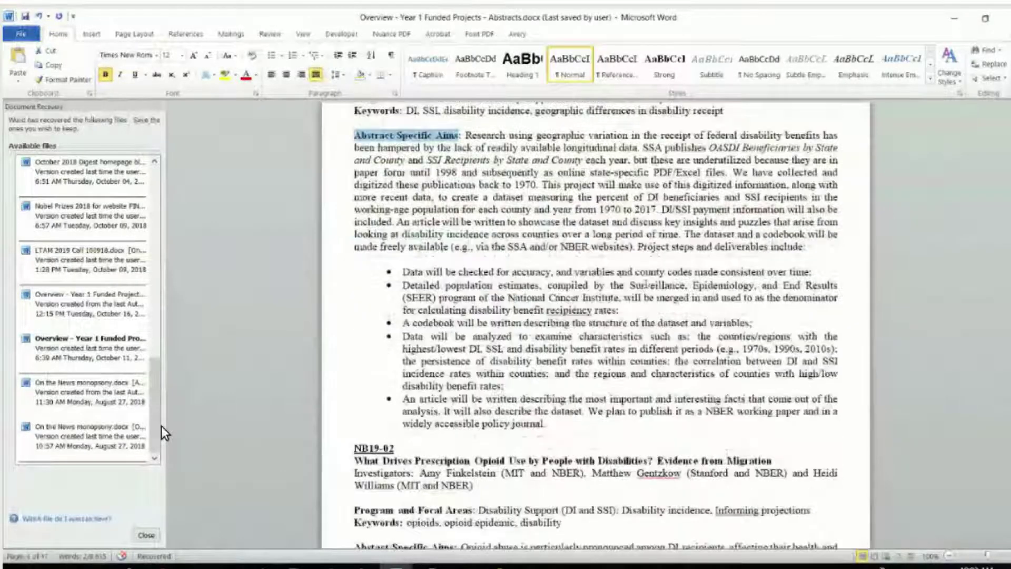
drag(426, 160, 651, 172)
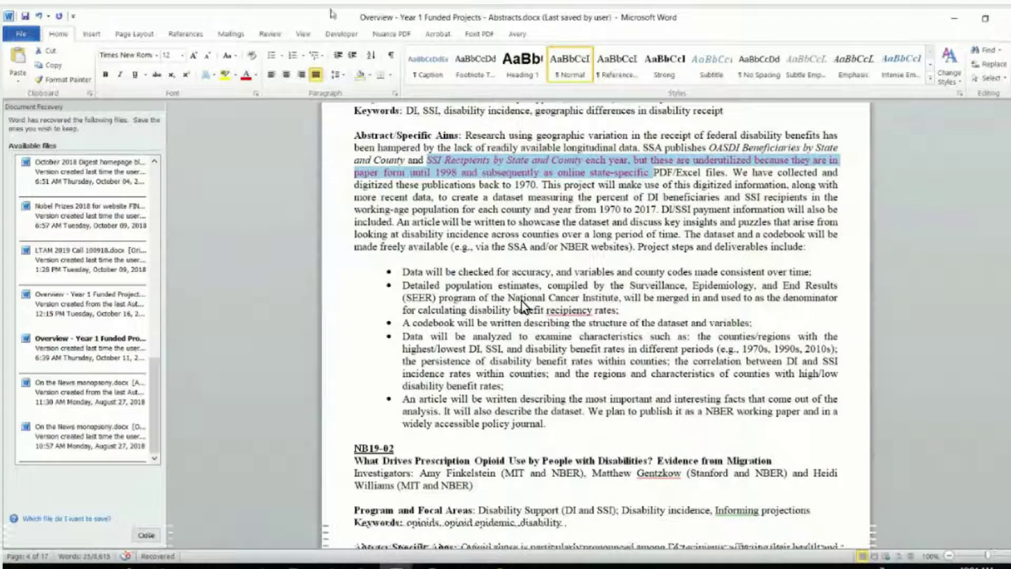
key(alt+Tab)
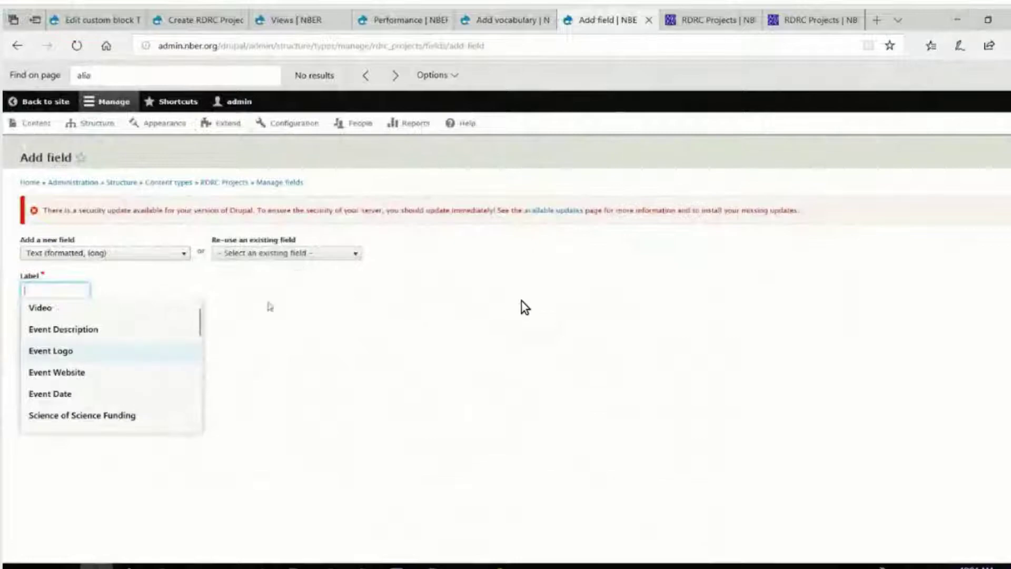
Step: Keep the type Text (formatted, long), label the new field Project Abstract/Specific Aims, and create it
click(184, 255)
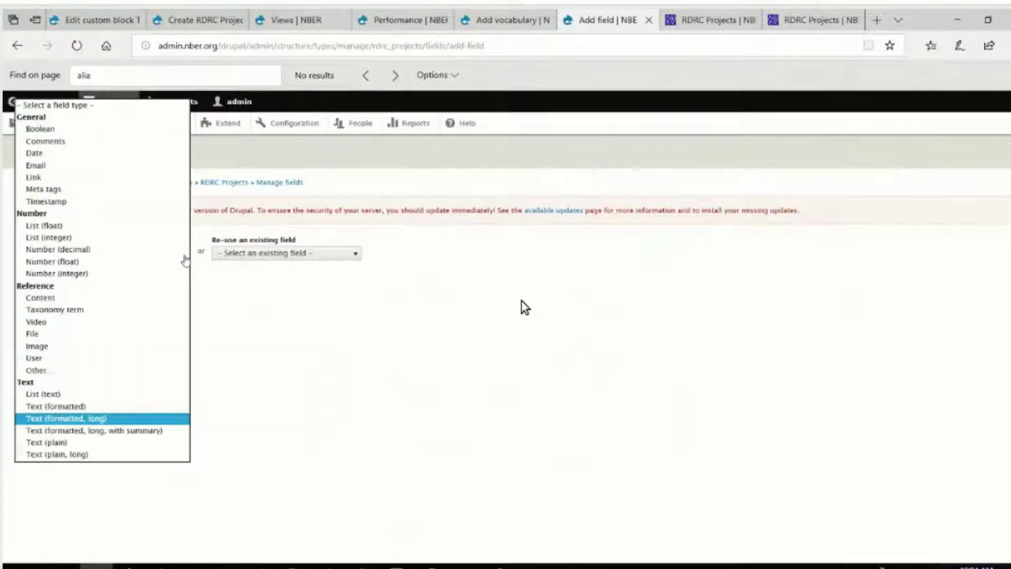
click(110, 422)
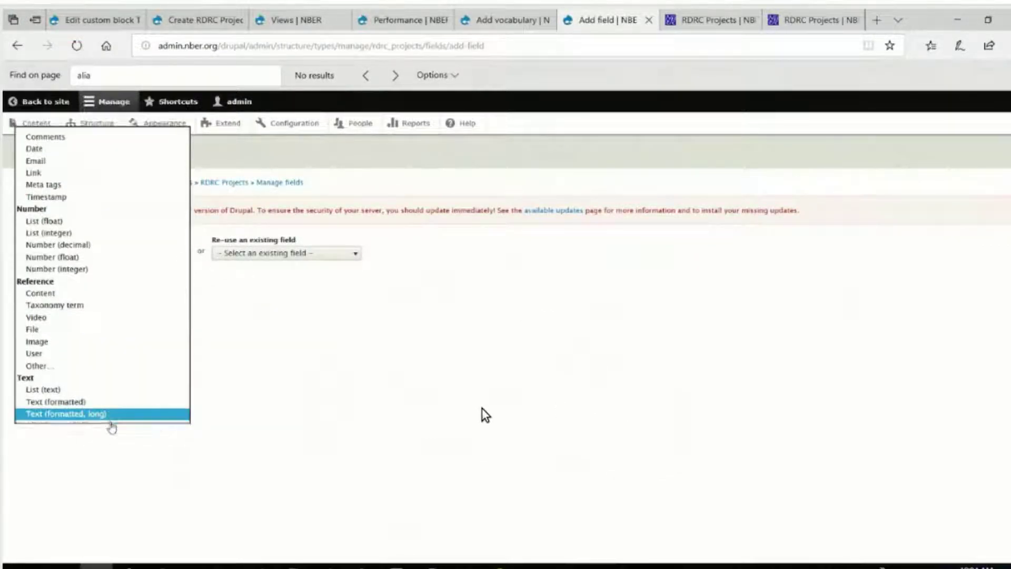
click(83, 291)
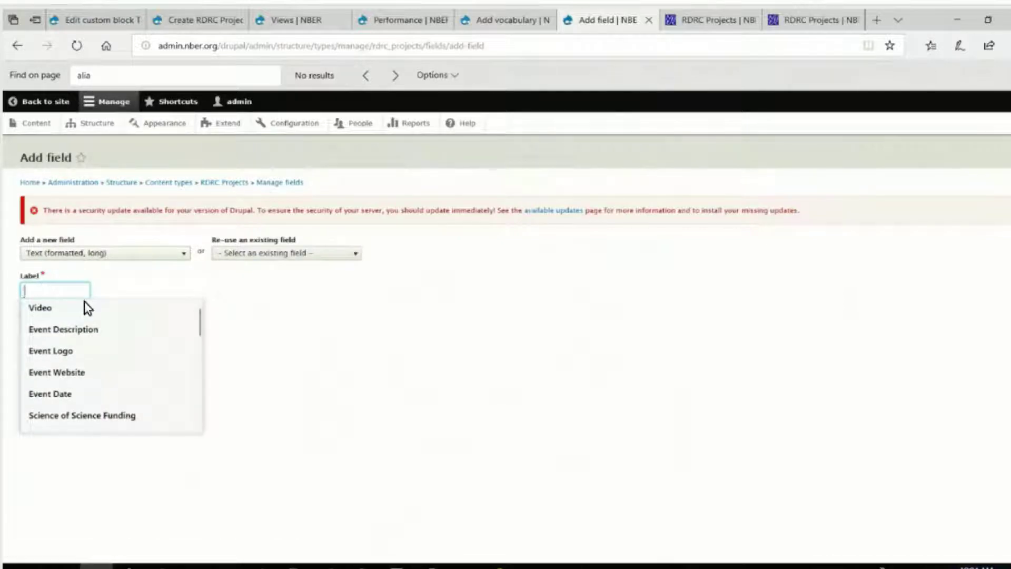
text(Project Abstract/Spe)
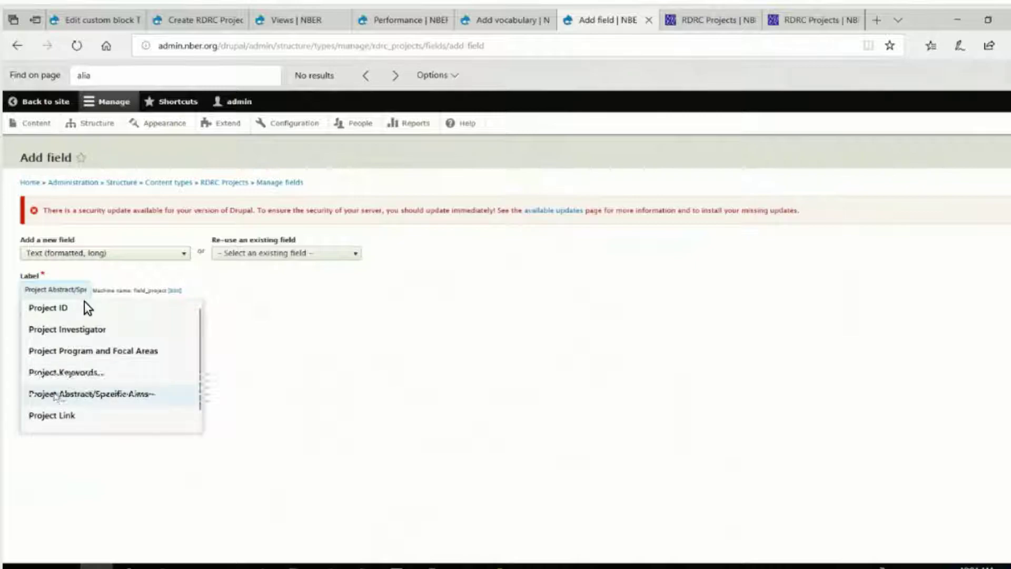
click(79, 393)
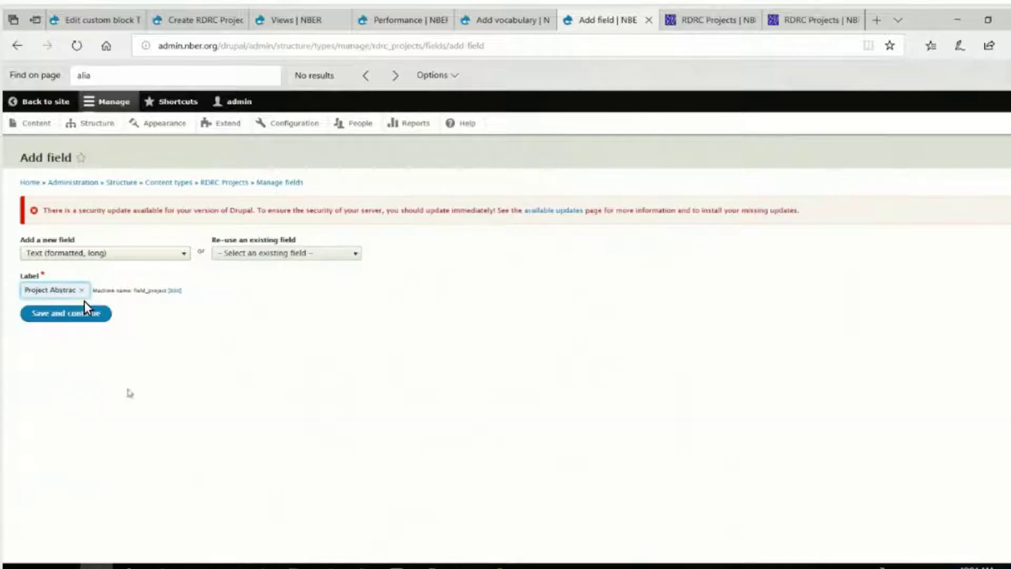
click(80, 315)
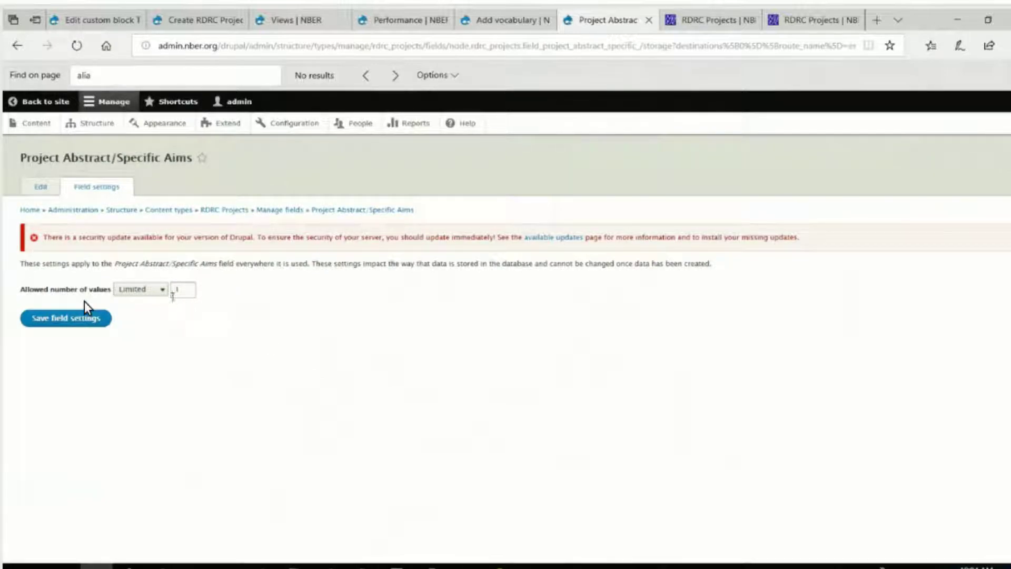
Step: Save the Project Abstract/Specific Aims field limited to 1 allowed value, with no help text or default value
click(89, 325)
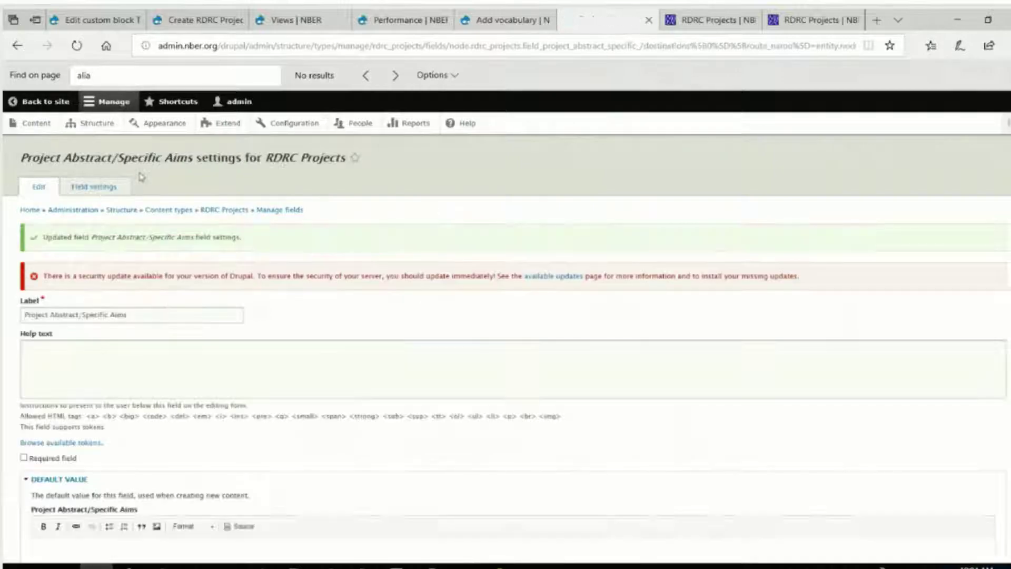
scroll(475, 335, down, 4)
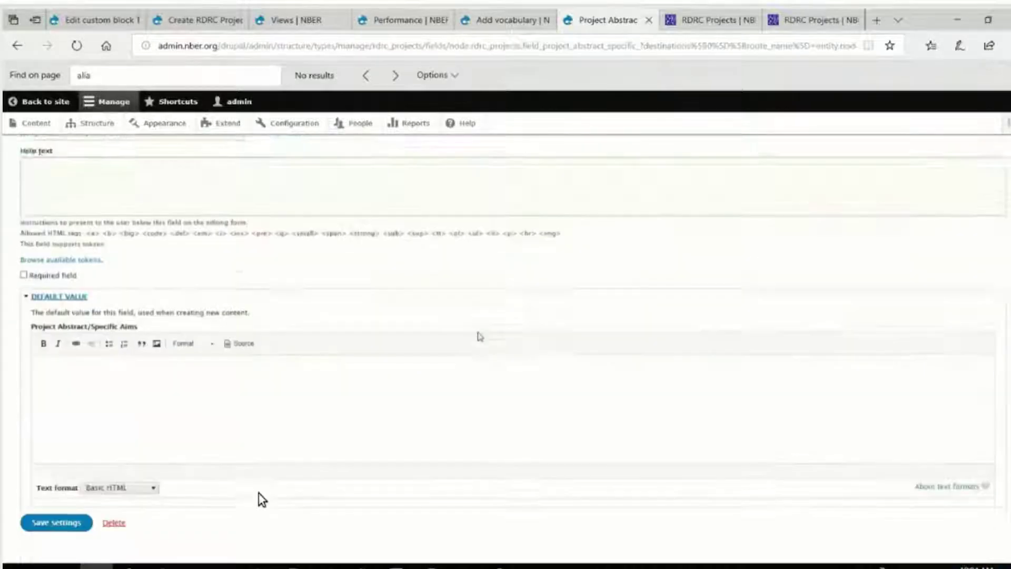
click(57, 505)
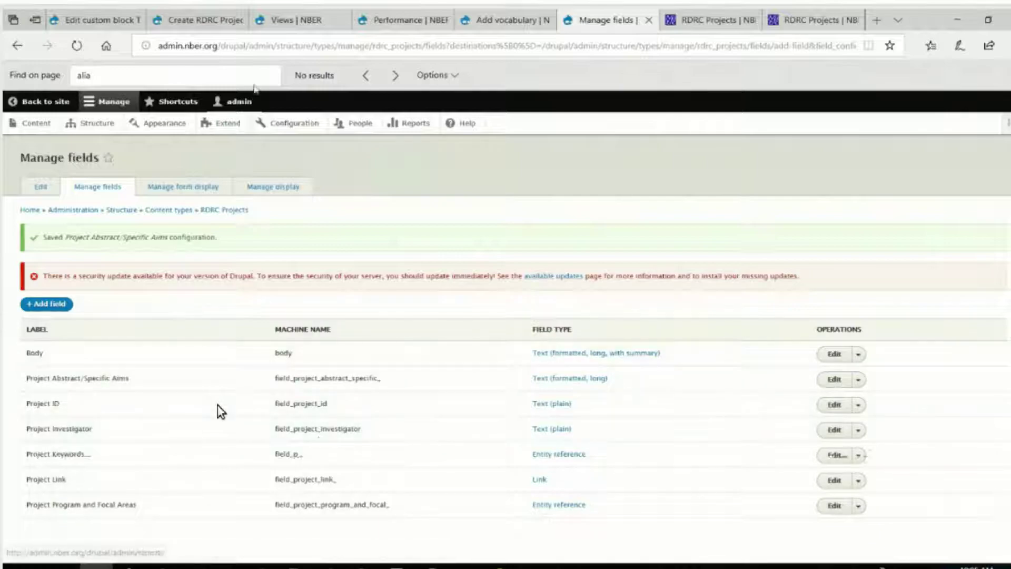
click(35, 125)
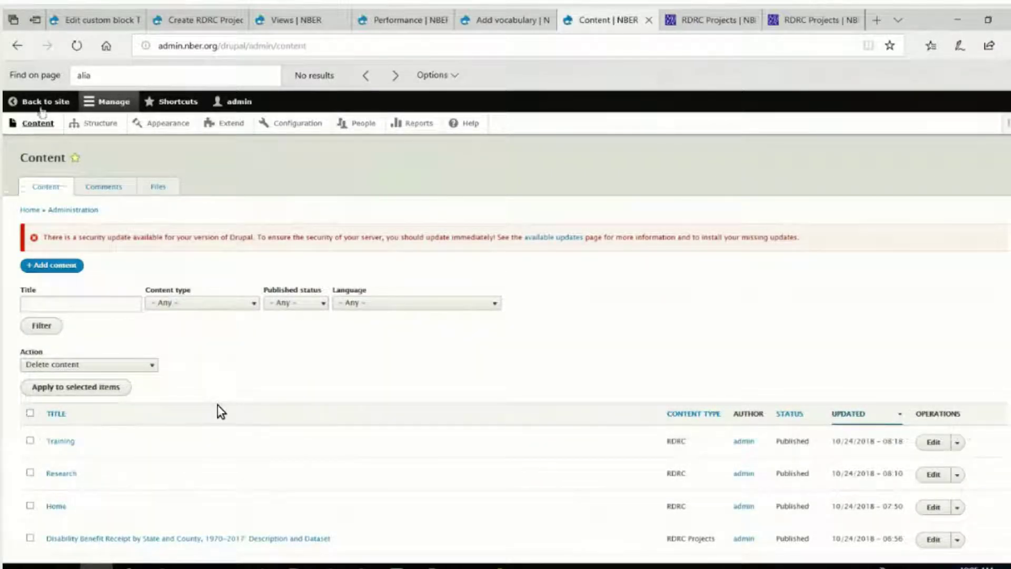
click(385, 22)
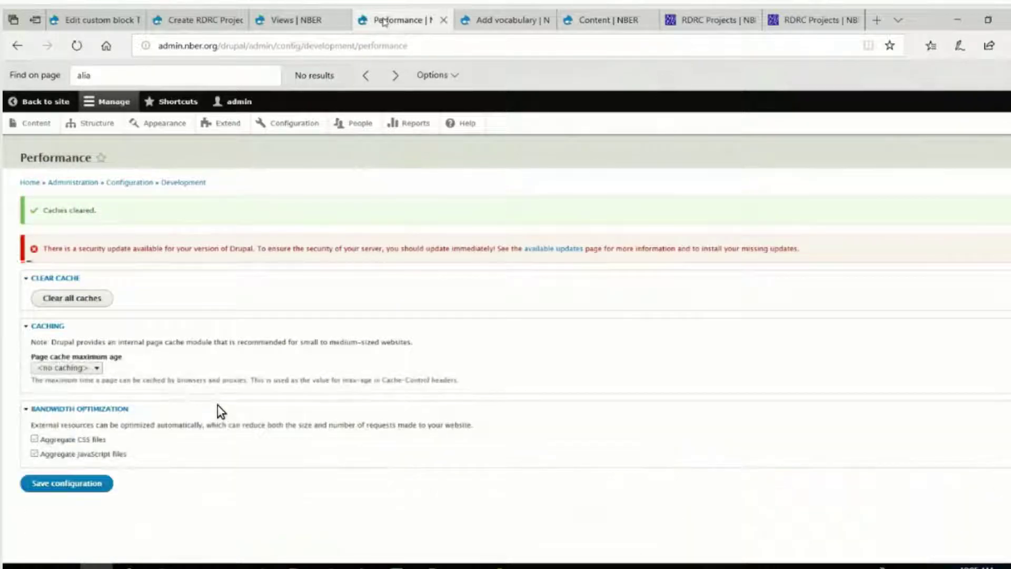
click(505, 21)
click(599, 26)
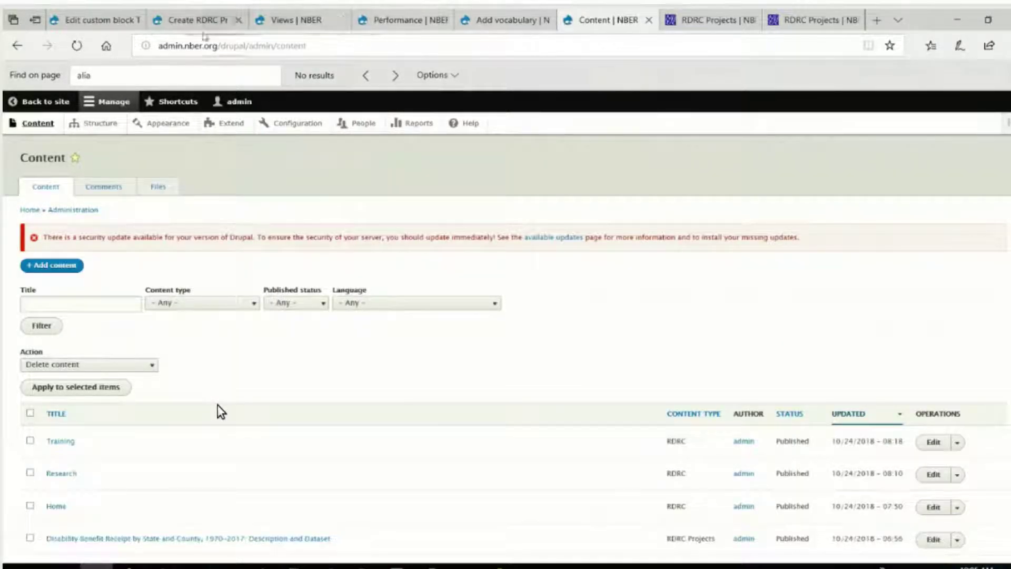
Step: Open the display management of the RDRC Projects content type and review the order, labels and formats of its fields
click(100, 122)
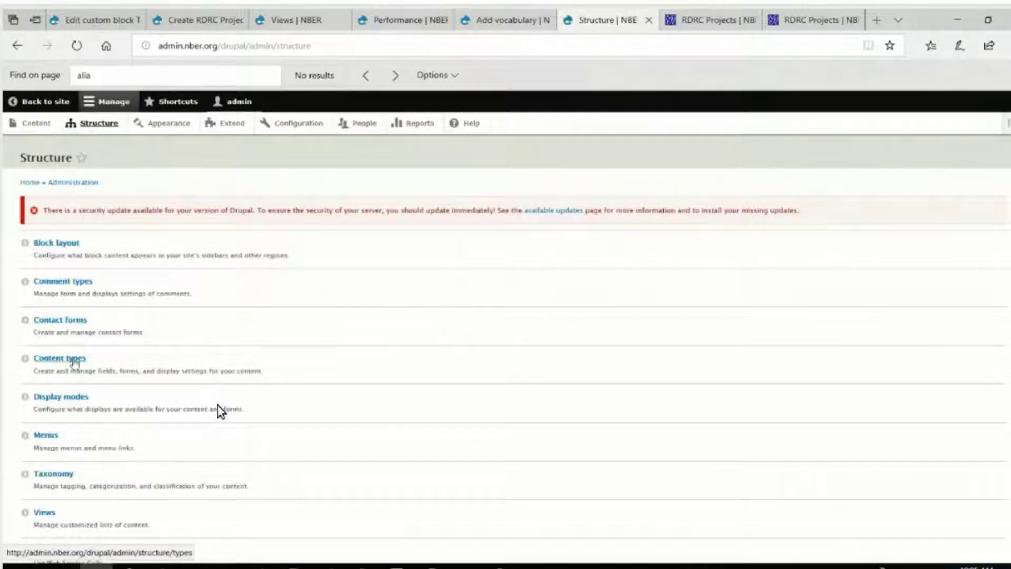
click(259, 365)
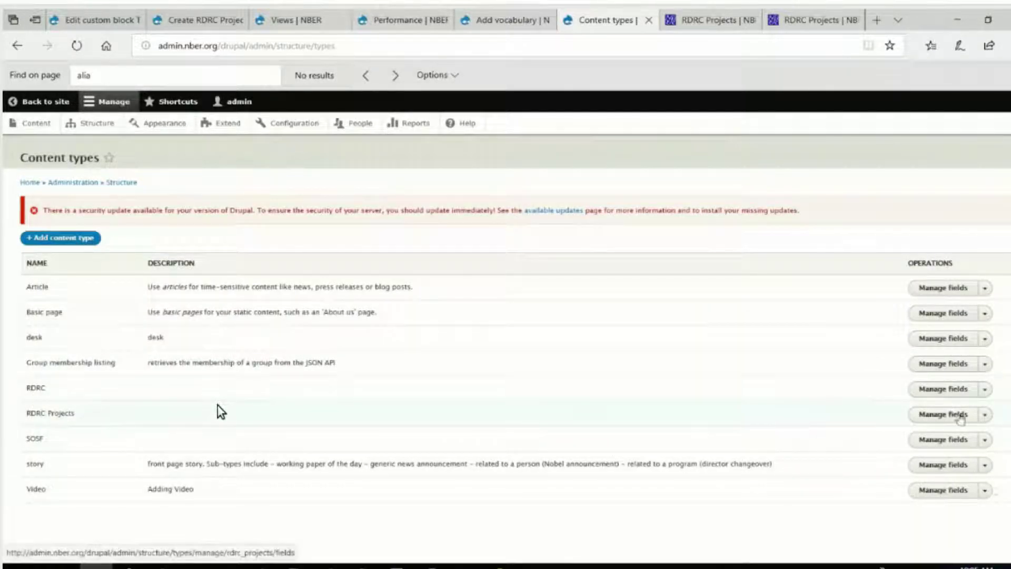
click(985, 415)
click(975, 448)
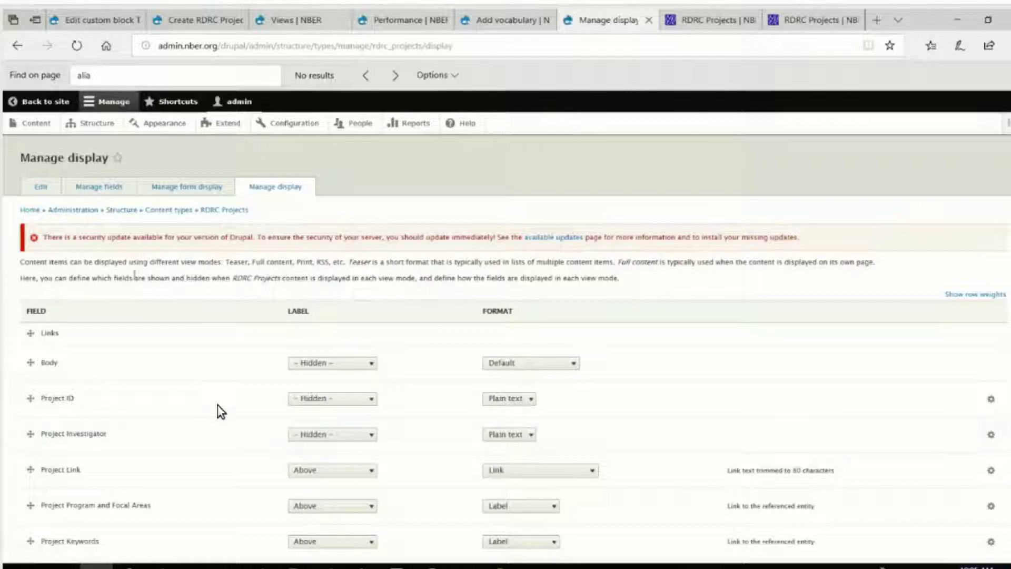
scroll(221, 411, down, 3)
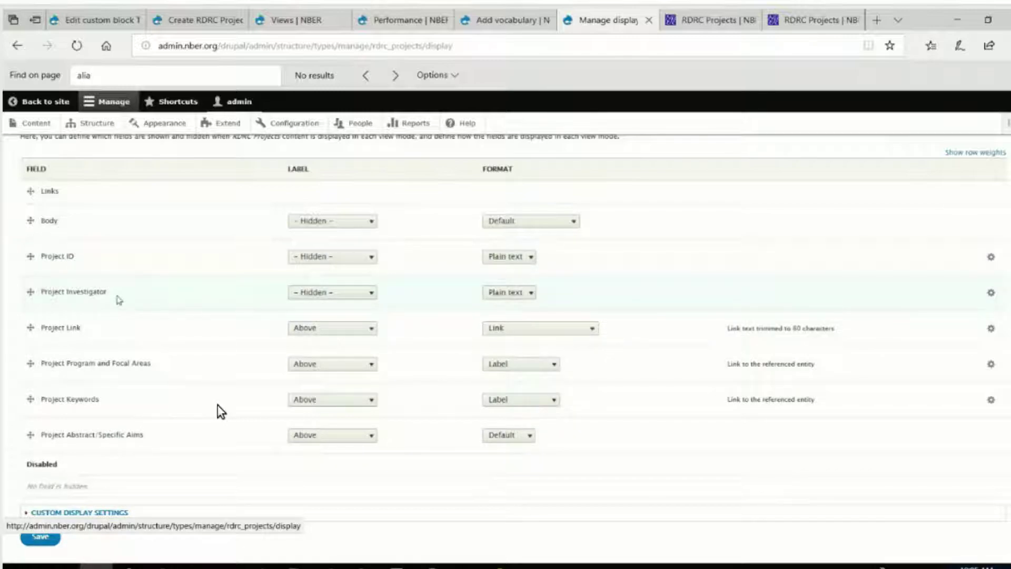
scroll(221, 411, down, 1)
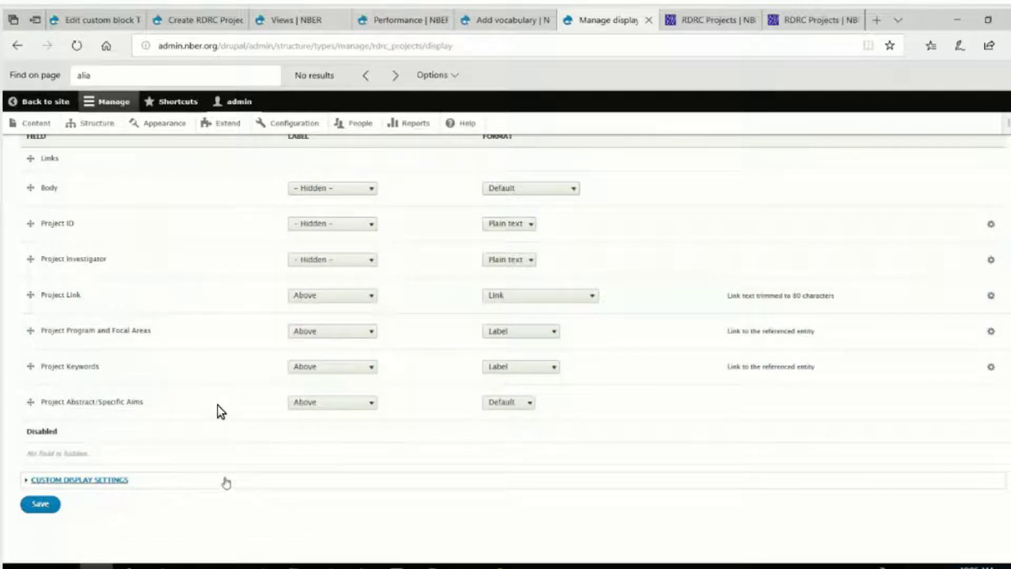
Step: Open the project Disability Benefit Receipt by State and County, 1970–2017: Description and Dataset for editing at its project link and focal area fields
click(36, 124)
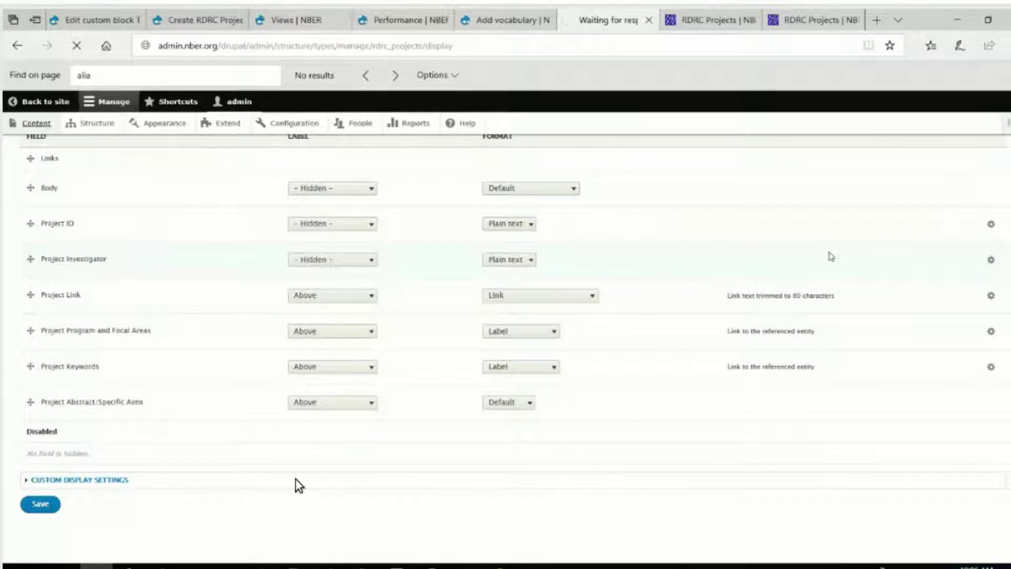
scroll(210, 403, down, 4)
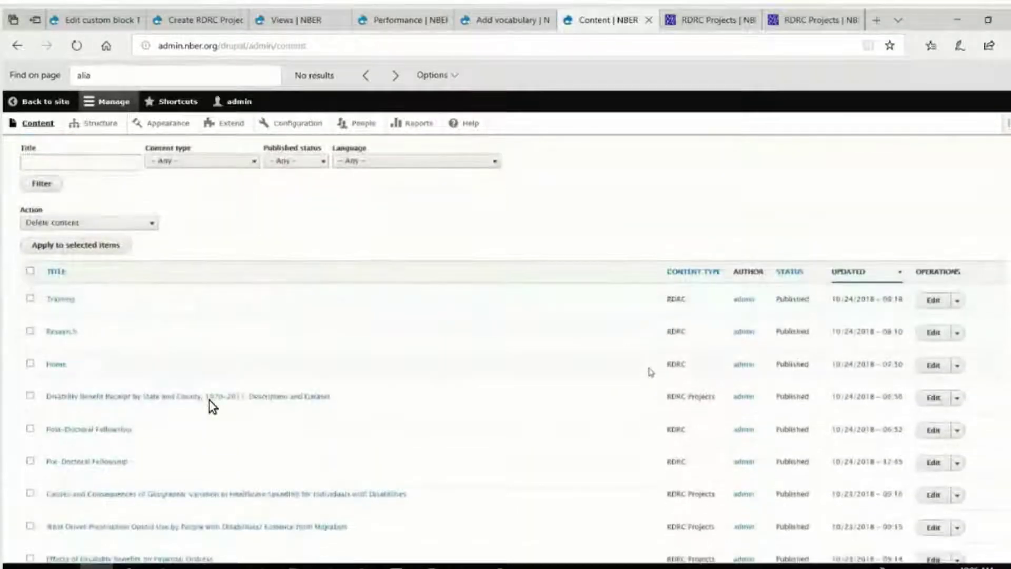
click(252, 327)
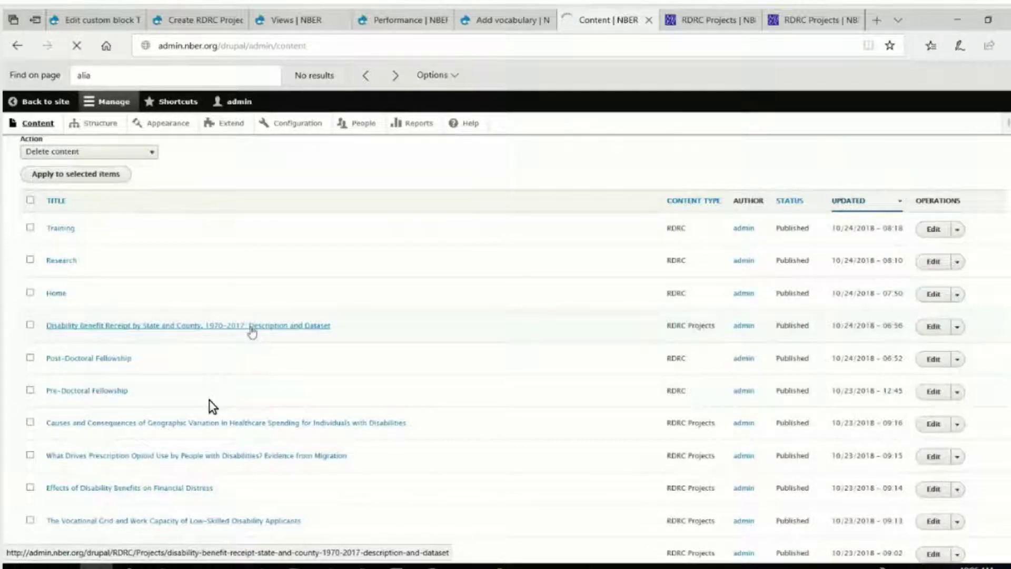
mouse_move(396, 566)
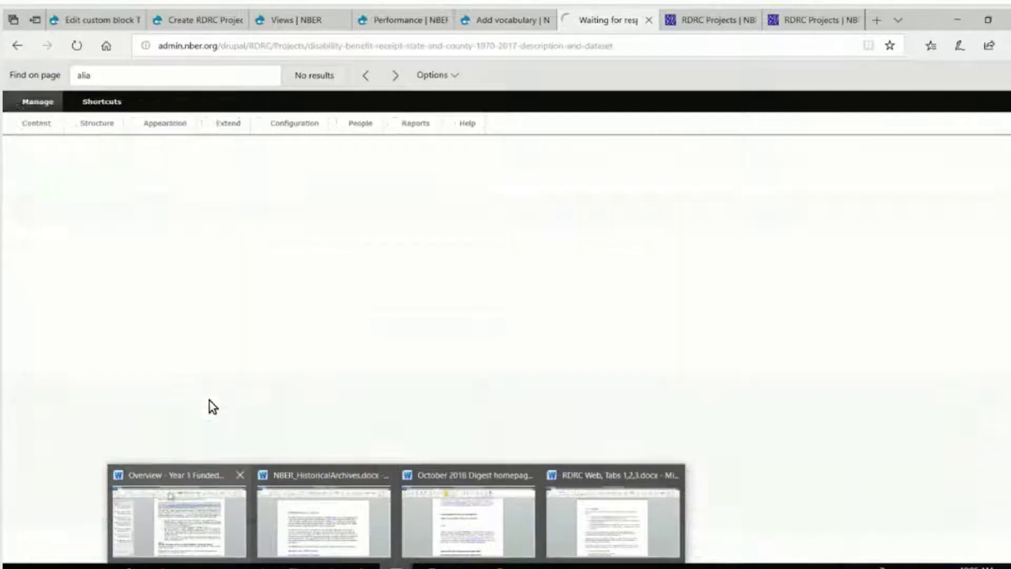
click(170, 496)
key(alt+Tab)
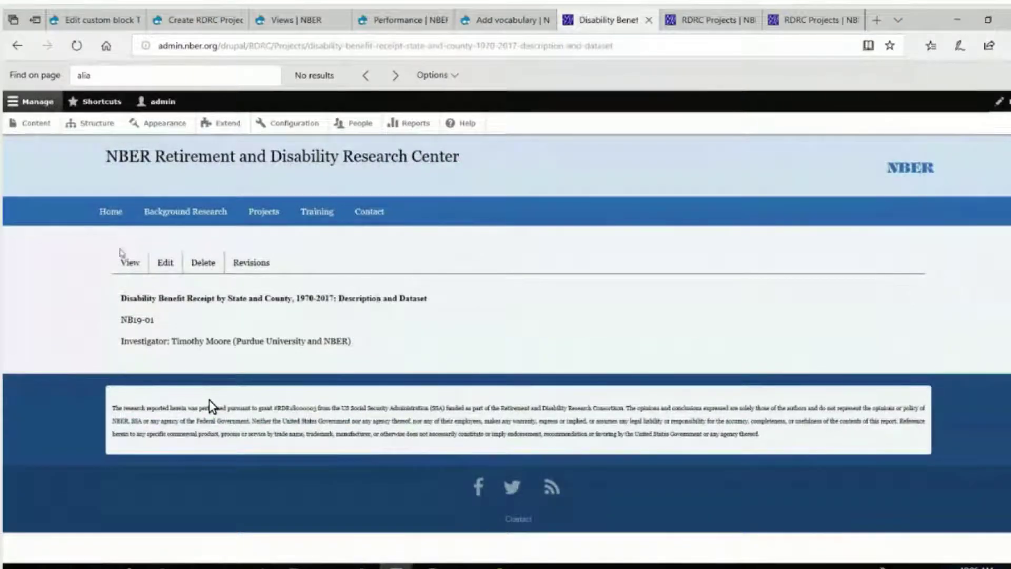
click(170, 264)
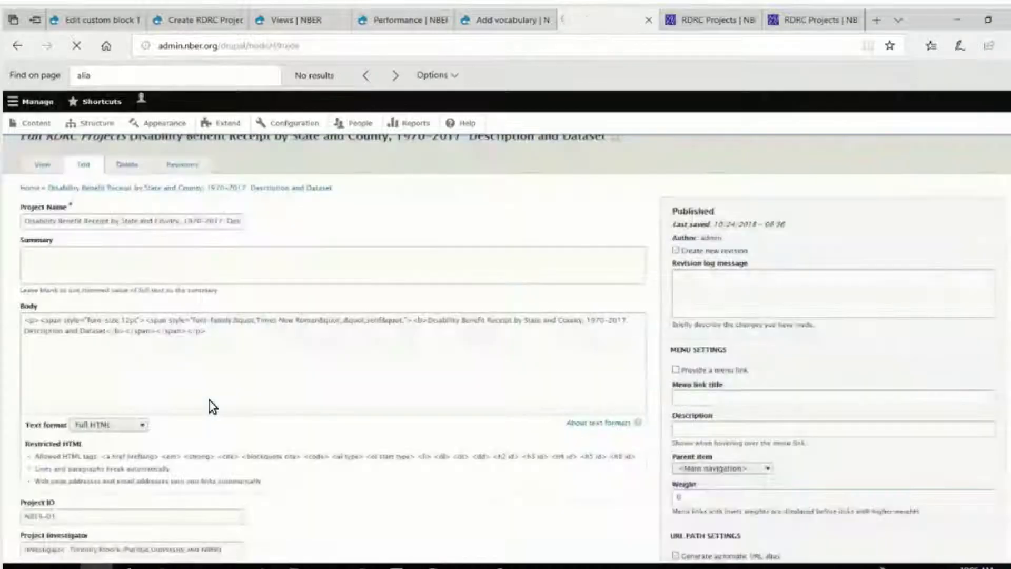
scroll(210, 400, down, 4)
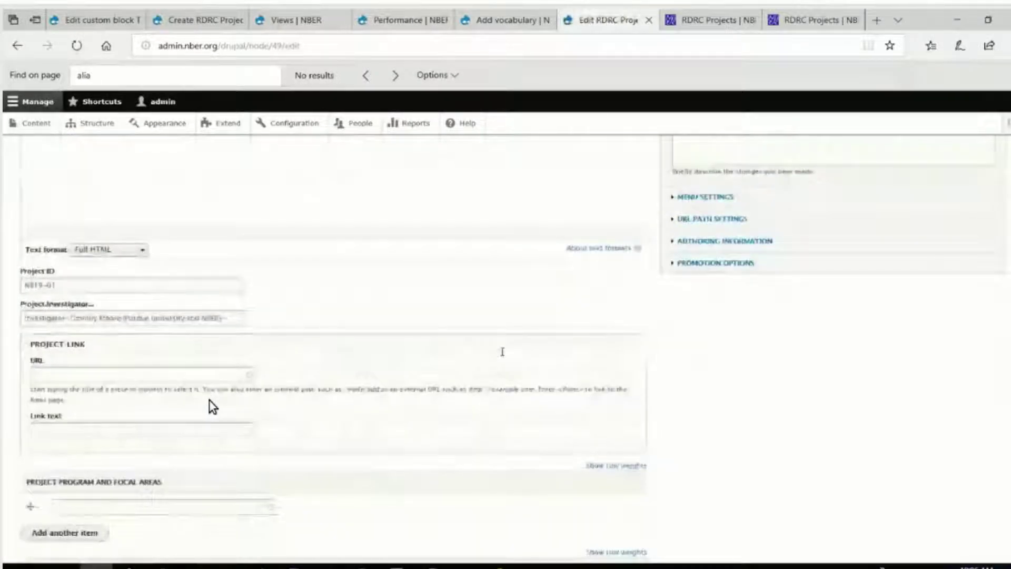
Step: Paste the copied text "Disability Support (DI and SSI); Disability incidence" as one entry under Project Program and Focal Areas
scroll(209, 401, down, 6)
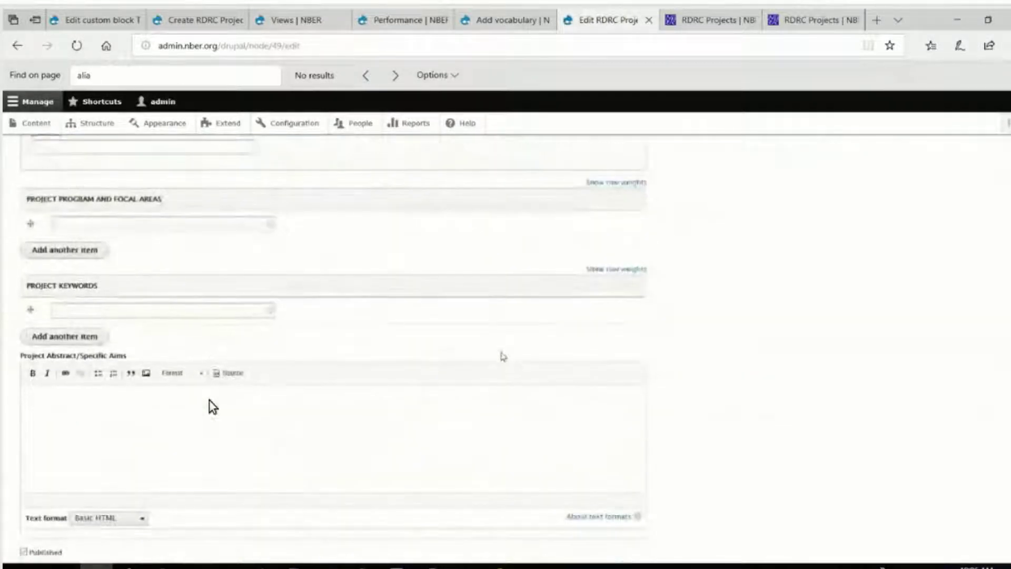
scroll(210, 400, up, 4)
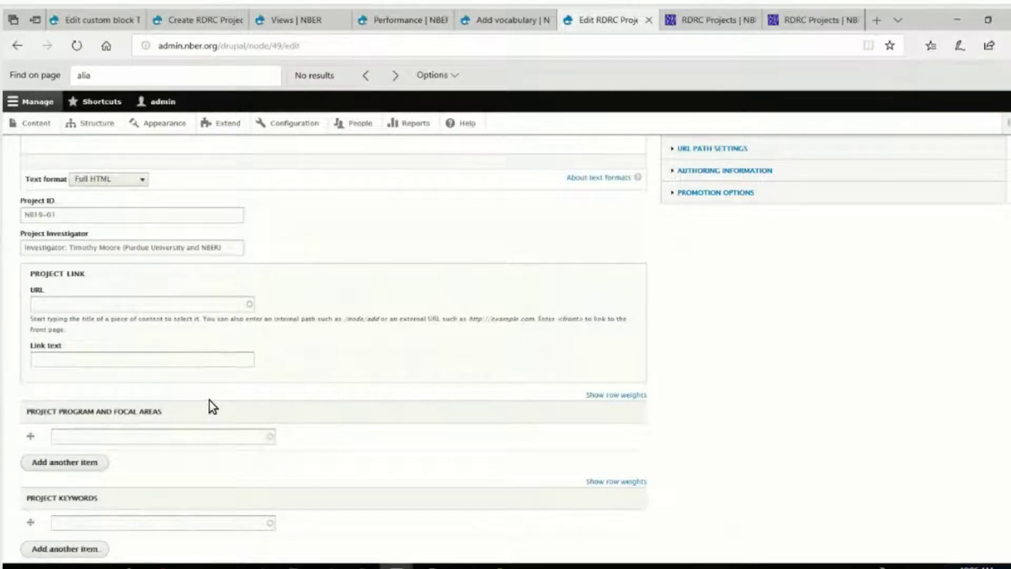
scroll(210, 400, up, 5)
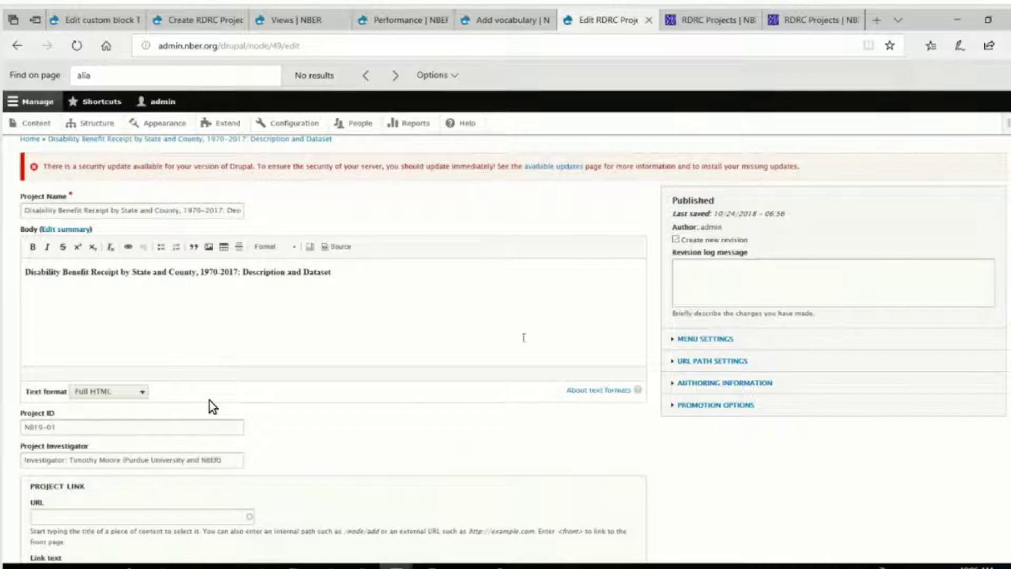
scroll(734, 440, down, 3)
scroll(733, 441, down, 3)
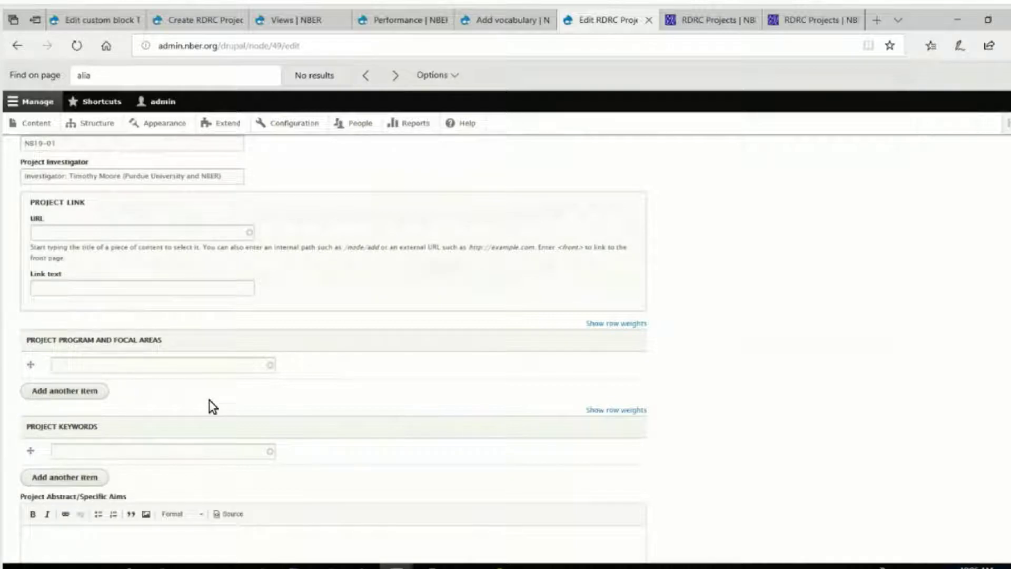
click(111, 453)
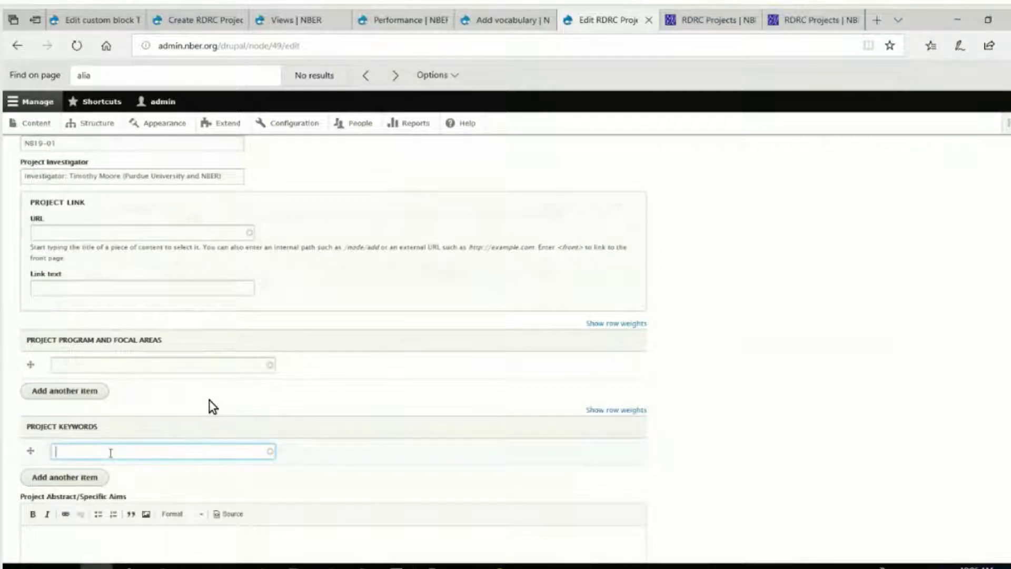
right_click(110, 453)
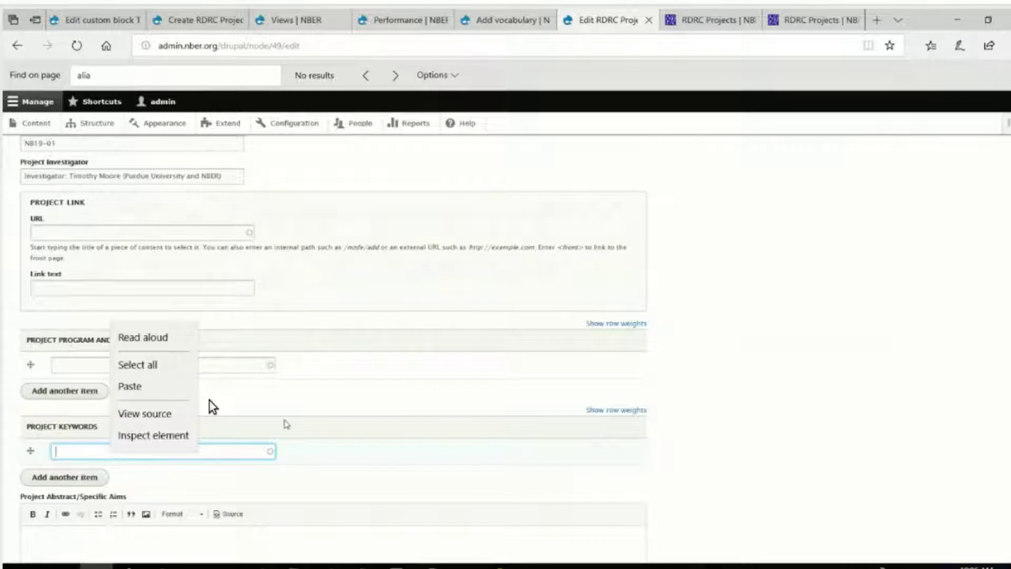
key(Escape)
click(121, 367)
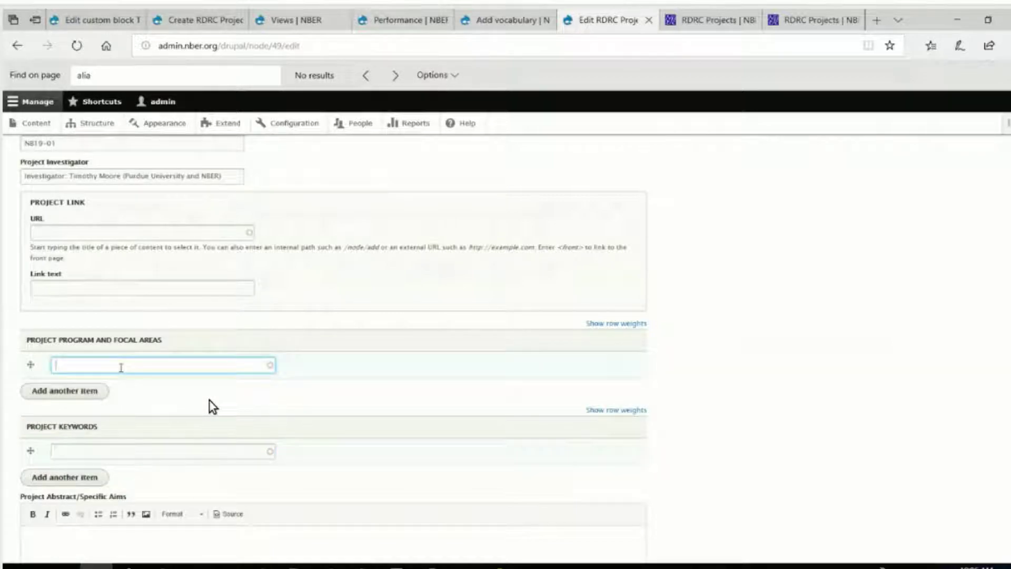
right_click(121, 367)
click(134, 433)
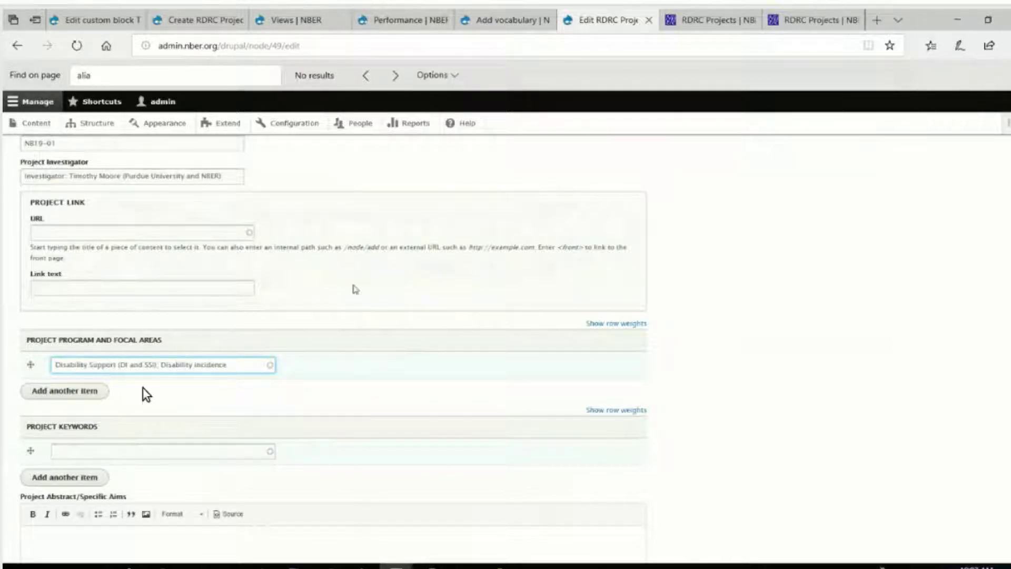
Step: Replace the pasted focal area text with the existing term Disability Support (DI and SSI)
click(65, 449)
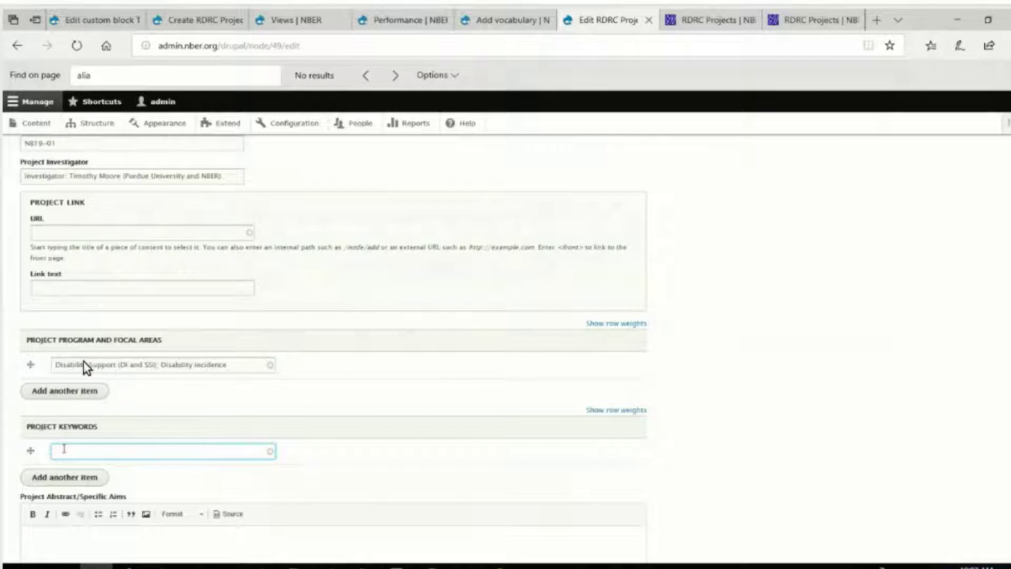
click(217, 365)
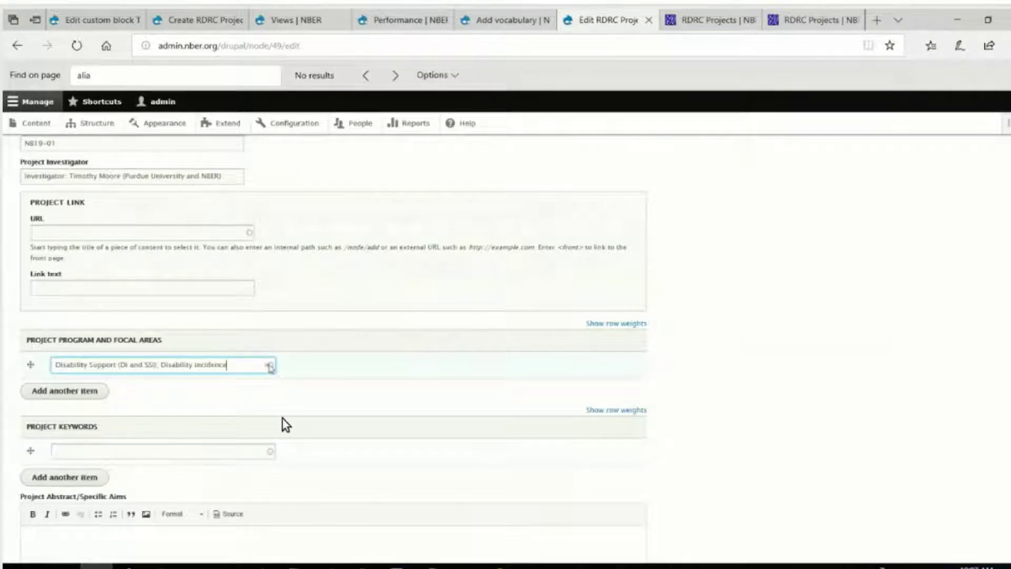
key(ctrl+a)
key(BackSpace)
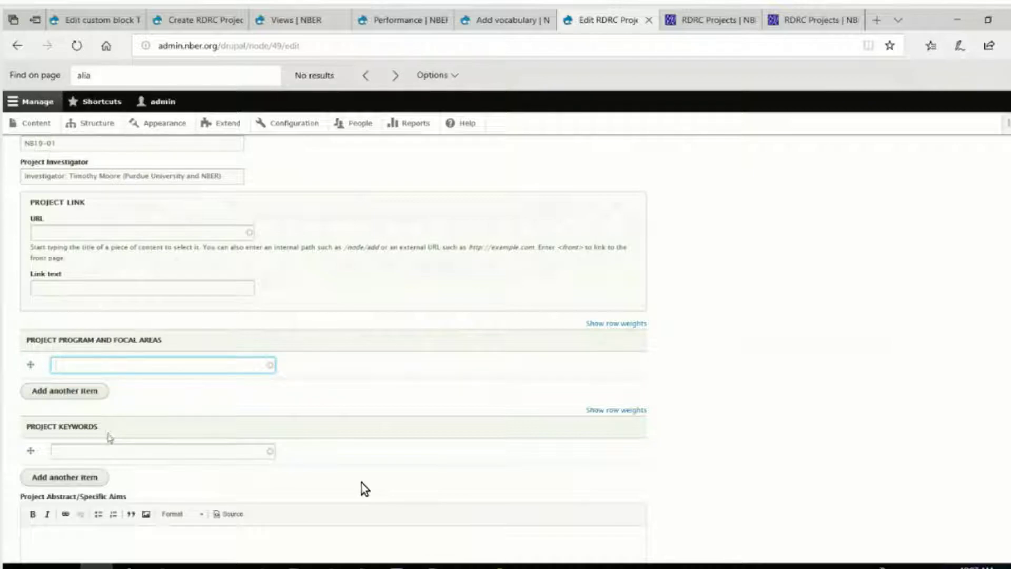
text(Disabi)
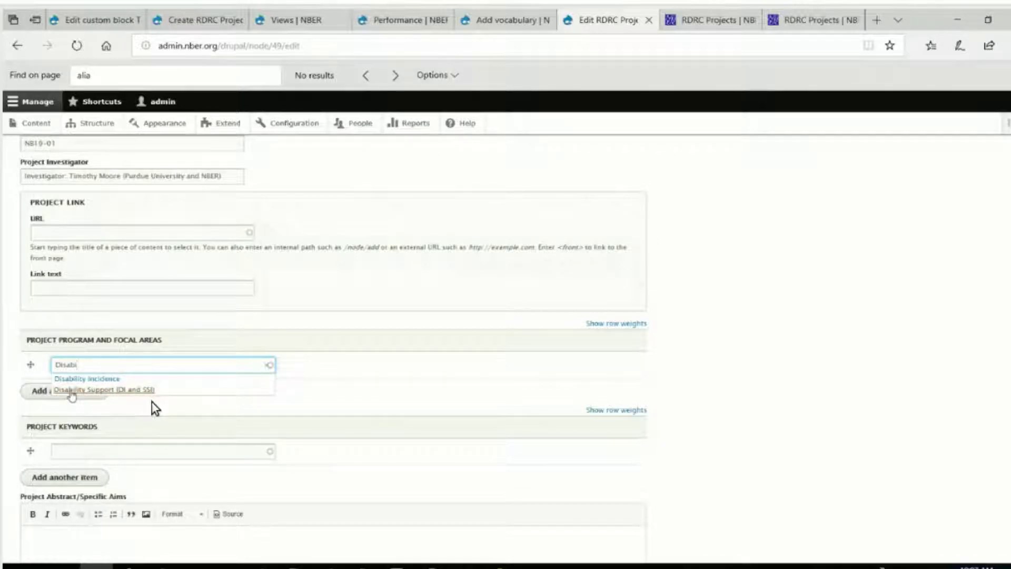
click(72, 391)
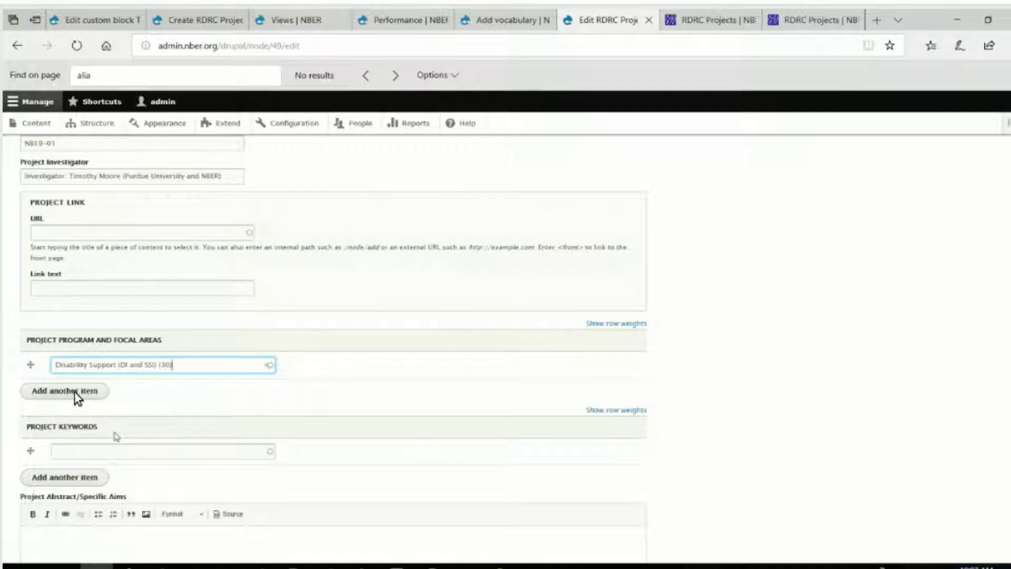
Step: Add a second Project Program and Focal Areas item with the existing term Disability incidence
click(69, 392)
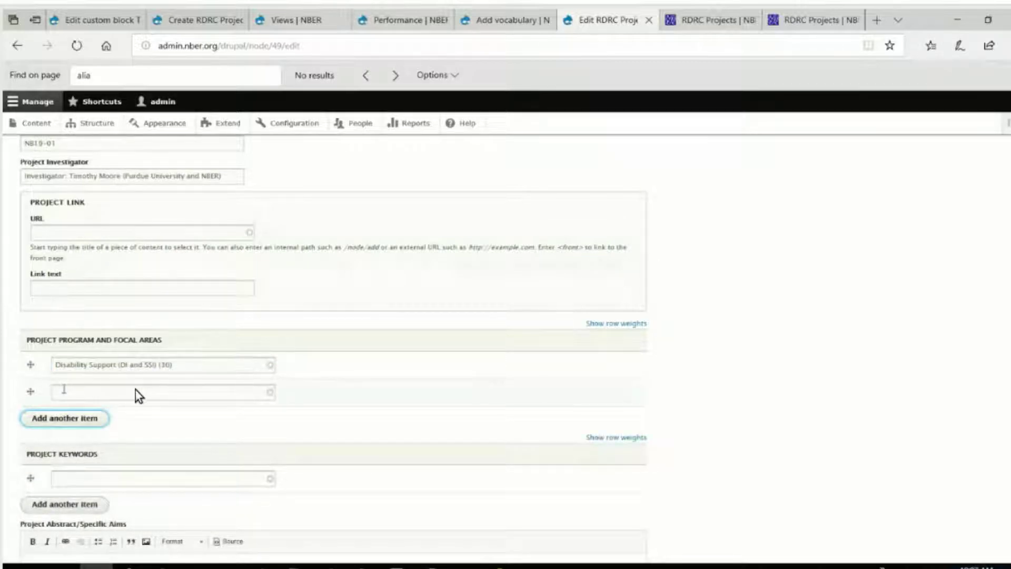
text(disa)
key(BackSpace)
key(BackSpace)
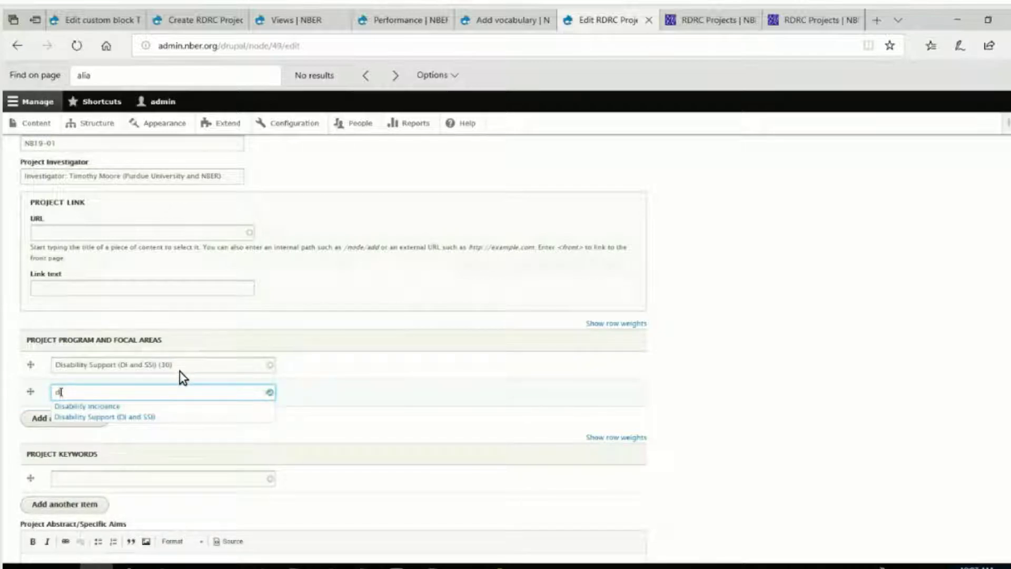
click(66, 408)
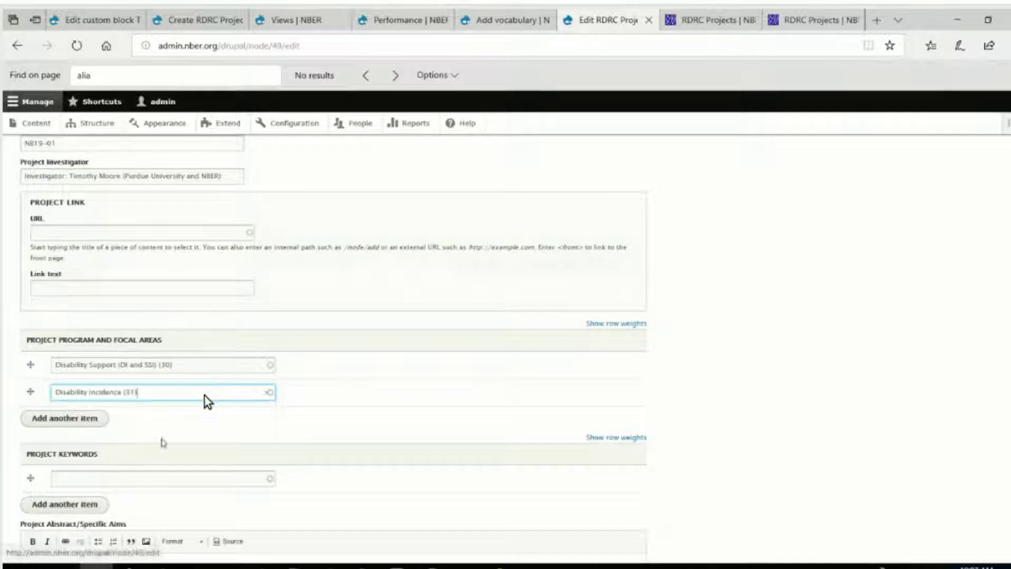
Step: Enter the existing terms DI and SSI as the first two project keywords
scroll(169, 377, down, 2)
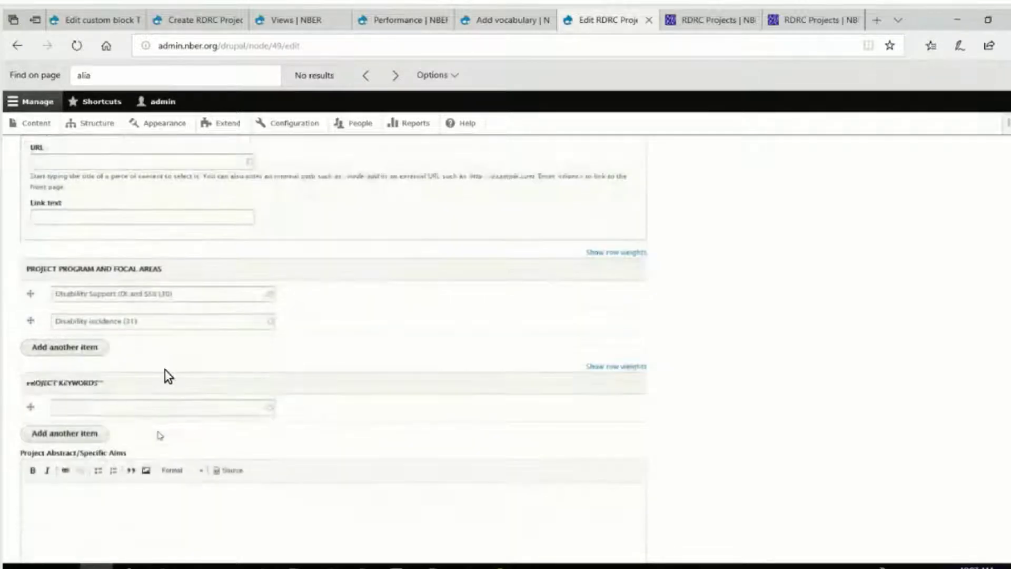
click(131, 409)
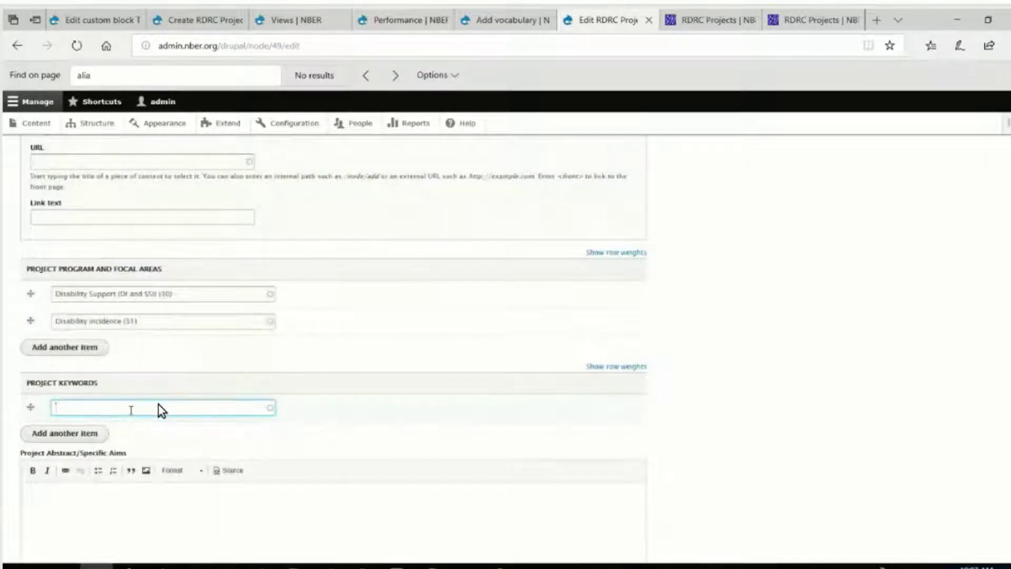
text(DI)
click(59, 421)
click(70, 434)
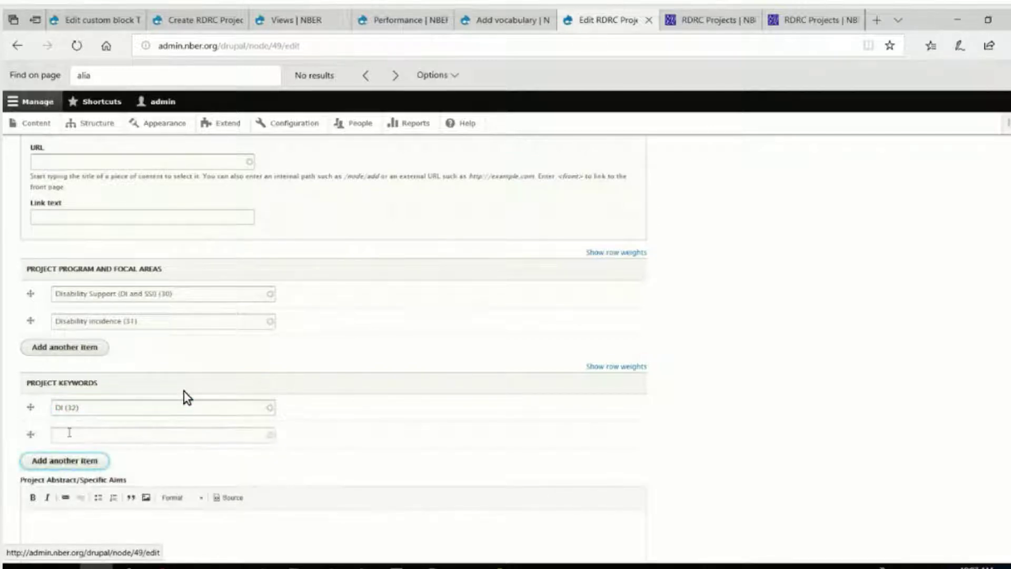
click(69, 433)
text(ss)
click(67, 451)
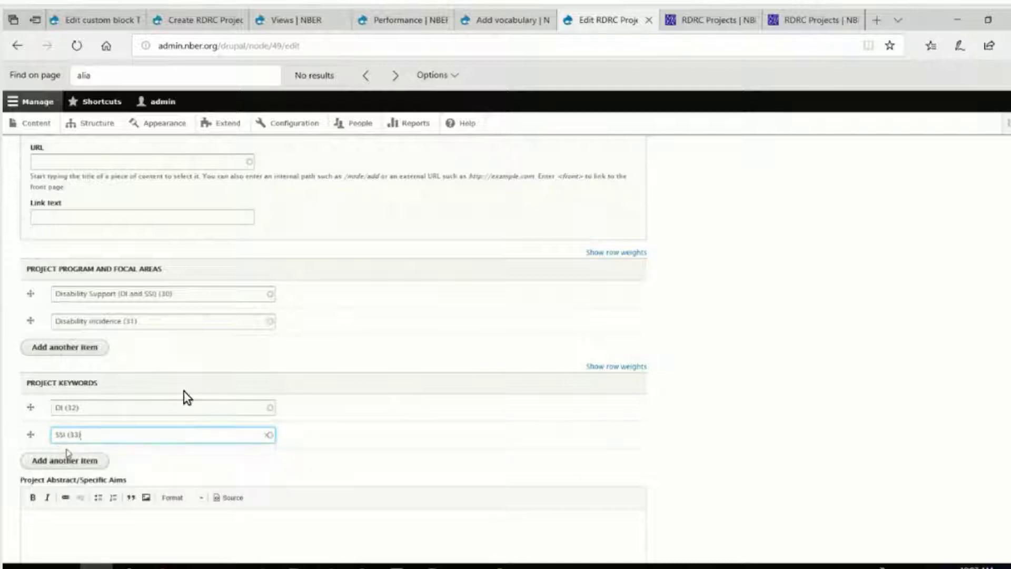
Step: Add a third project keyword with the existing term Disability incidence
click(67, 460)
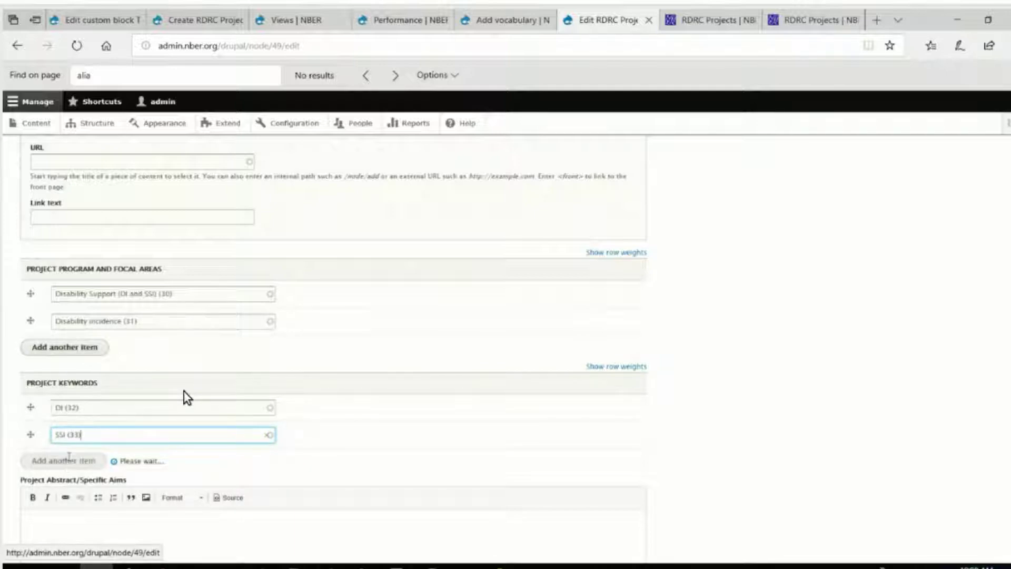
click(69, 457)
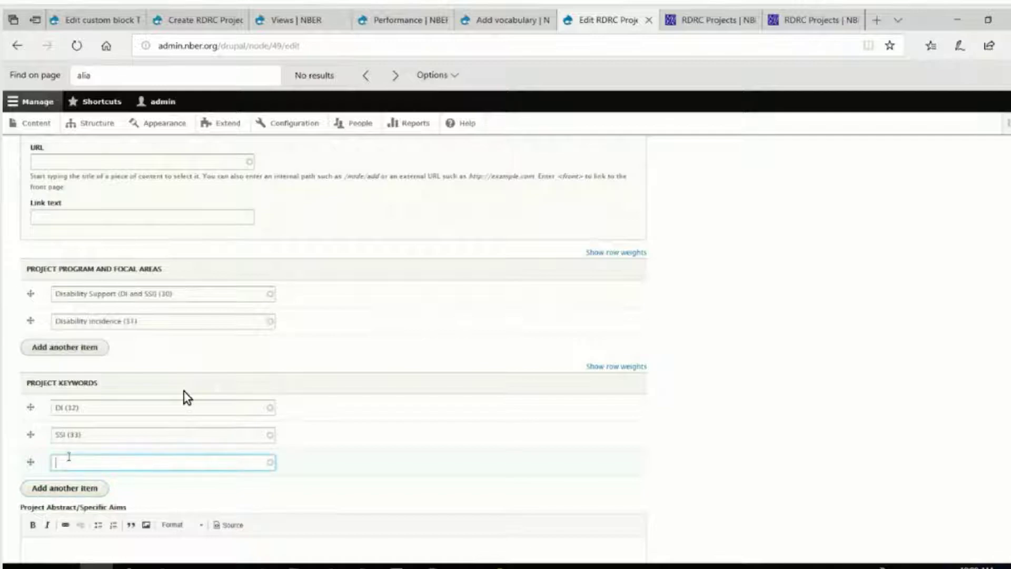
text(dis)
click(67, 477)
Step: Add a fourth project keyword with the existing term Geographic differences in disability receipt
click(67, 489)
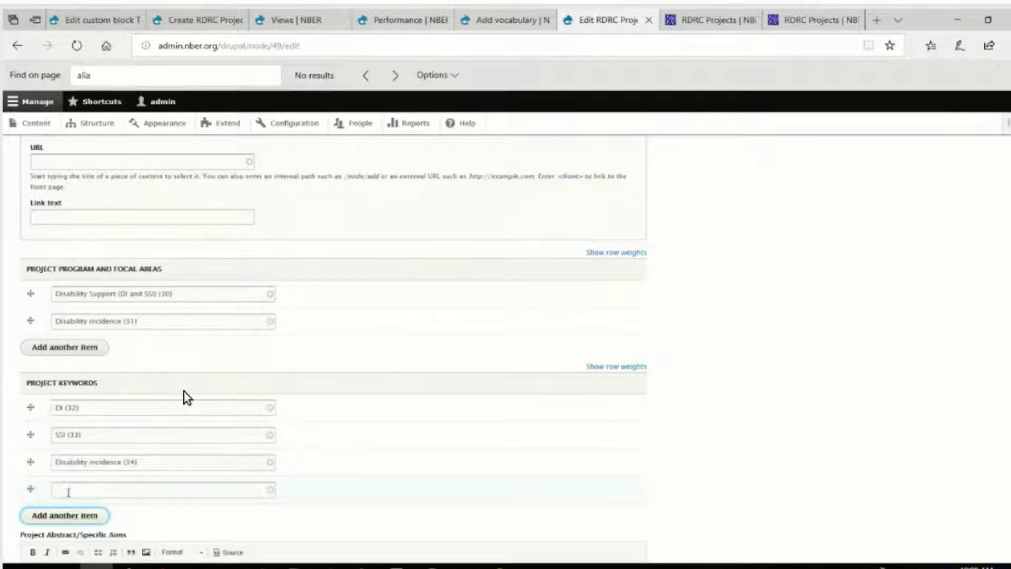
click(68, 492)
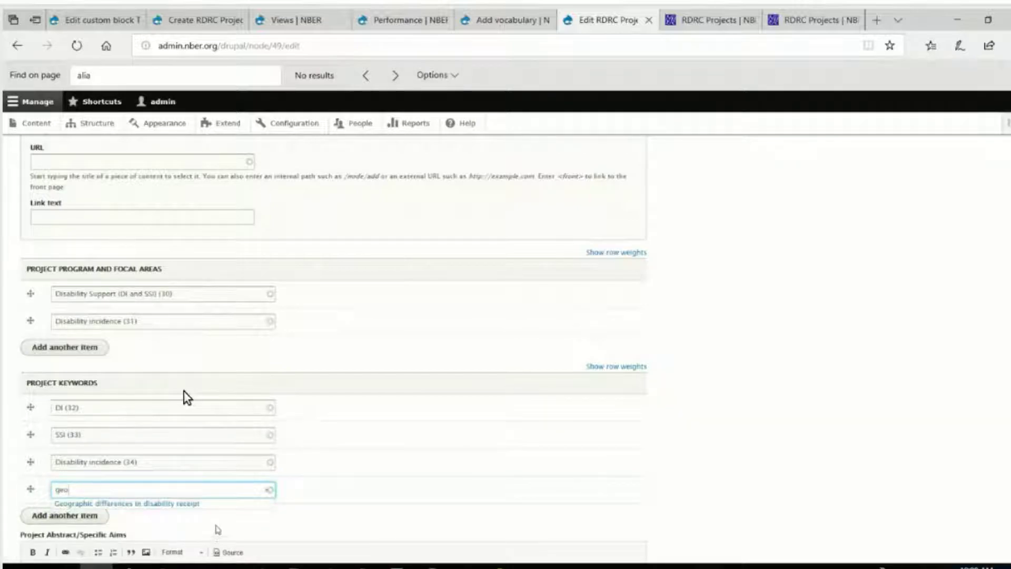
scroll(218, 529, down, 1)
click(190, 454)
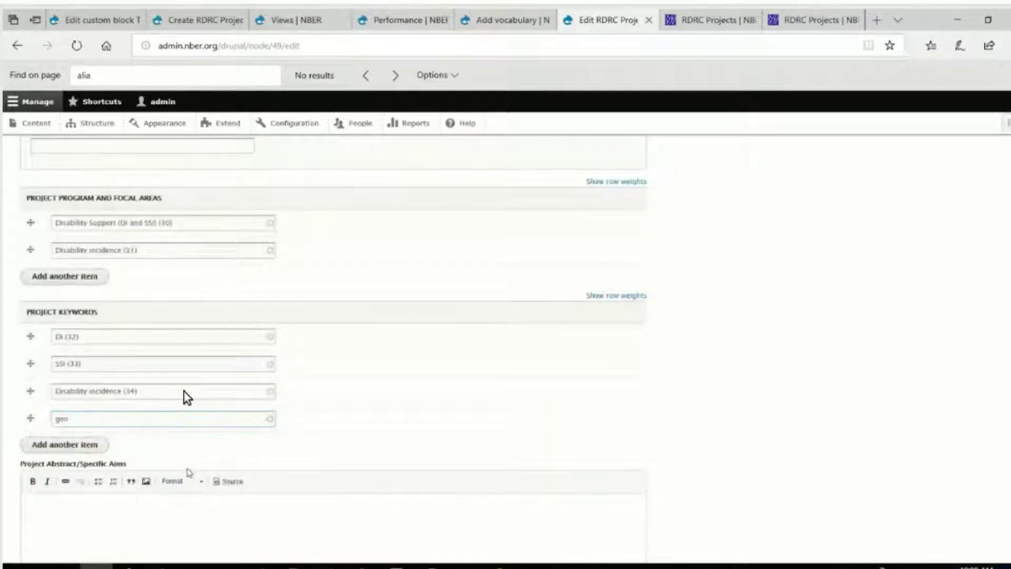
click(123, 509)
scroll(44, 514, down, 1)
scroll(187, 398, down, 2)
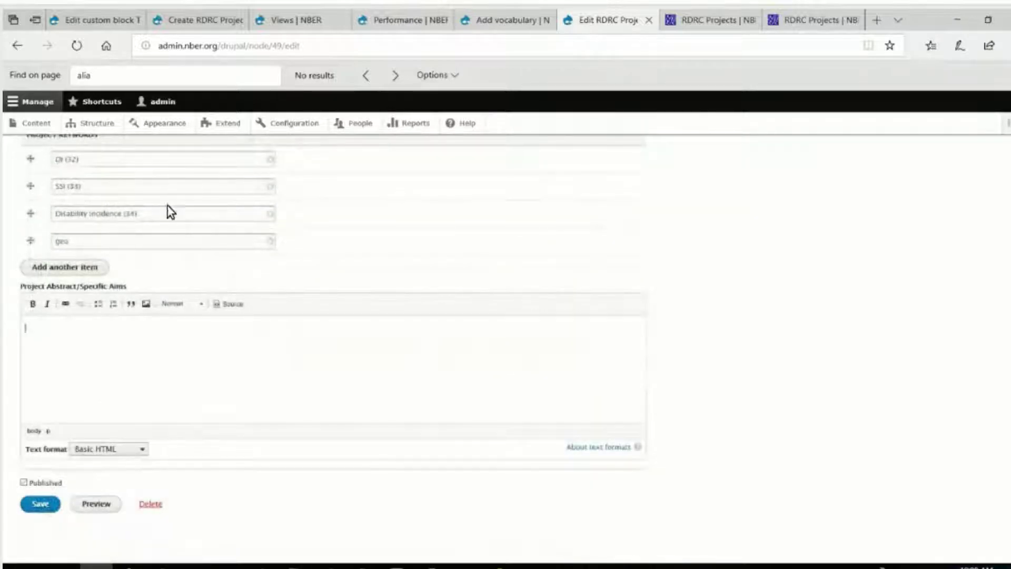
click(137, 243)
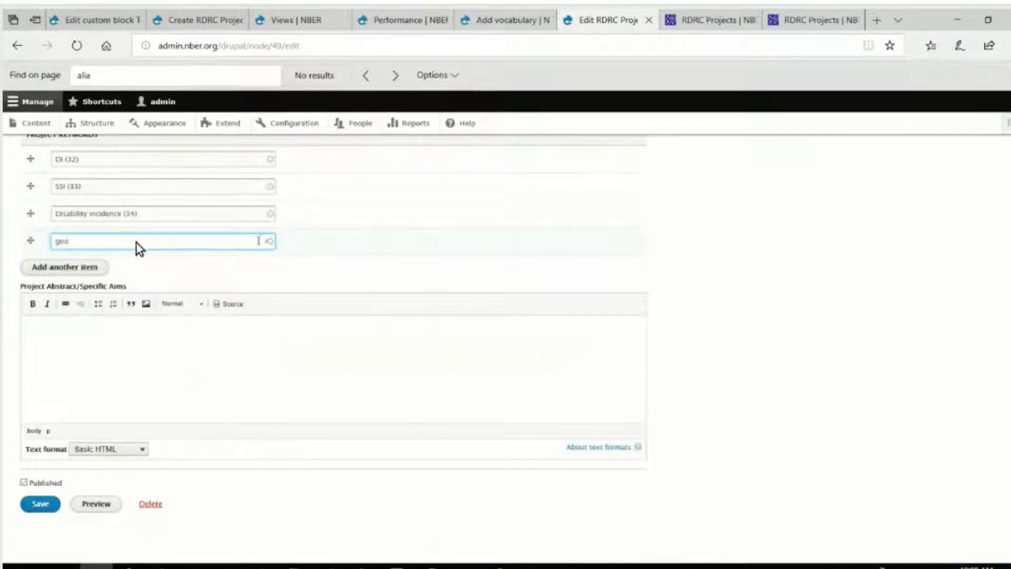
double_click(136, 244)
text(geo)
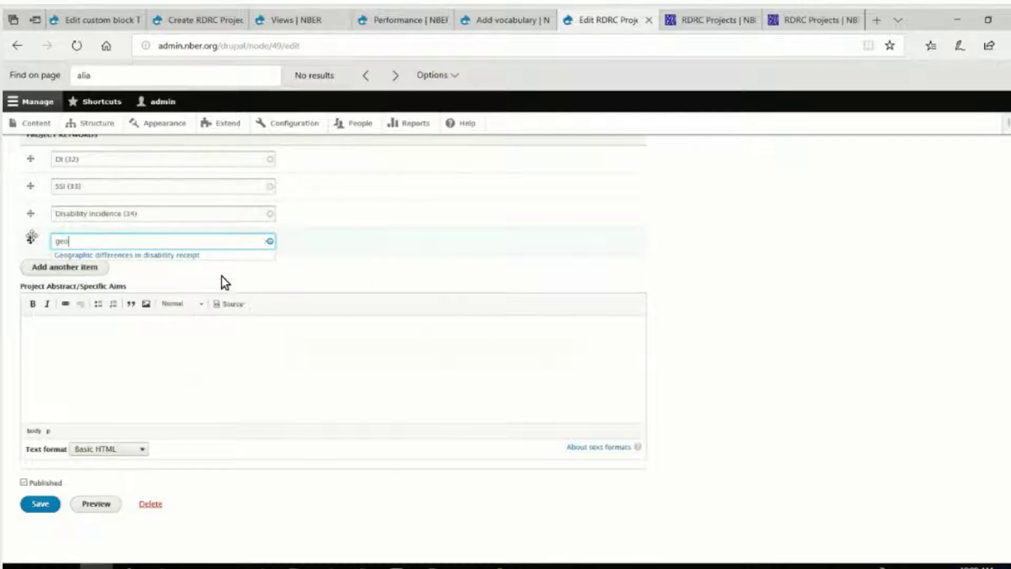
text(graph)
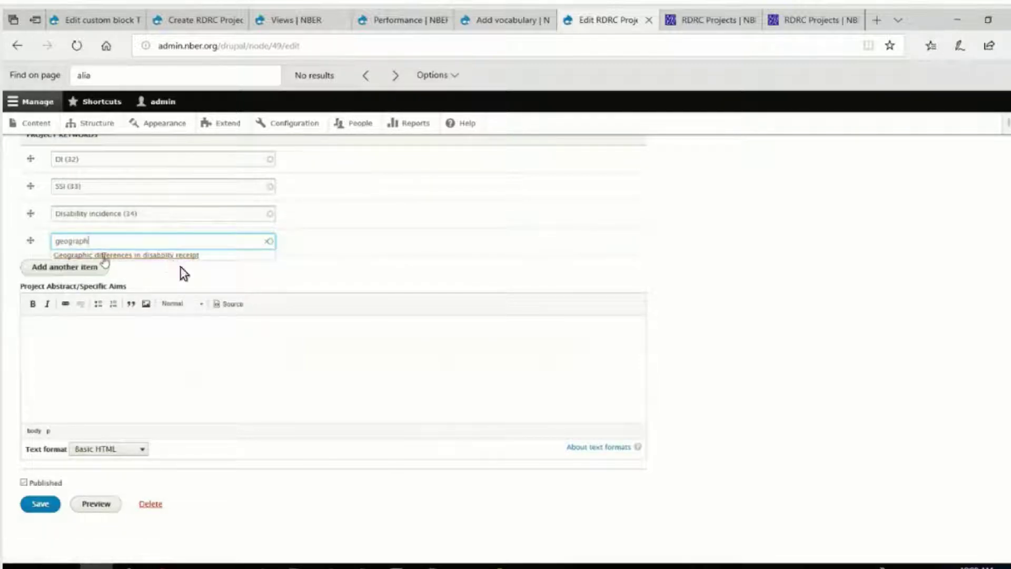
click(105, 256)
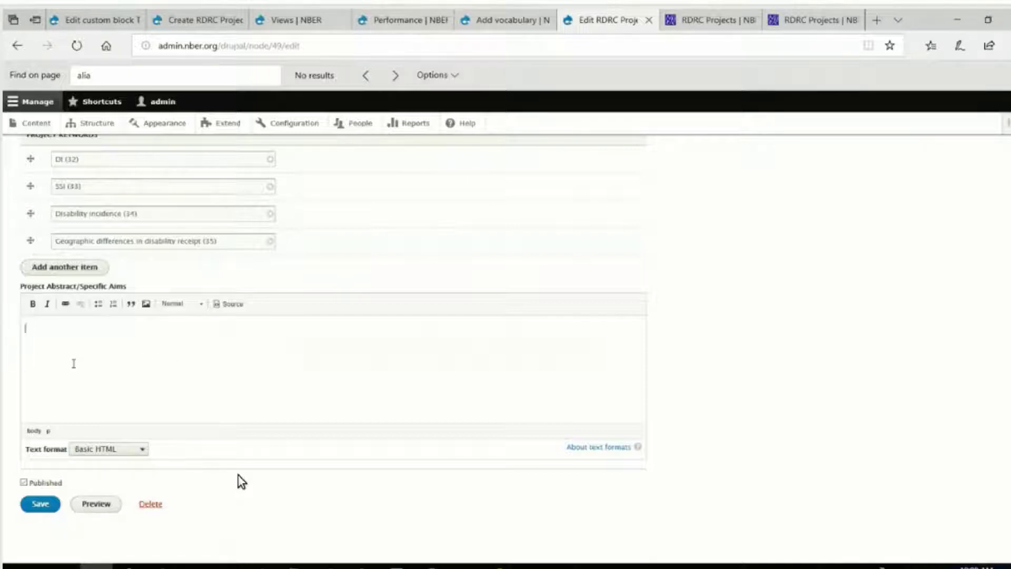
Step: Try pasting the copied abstract into Project Abstract/Specific Aims, and switch that field's text format to Full HTML
right_click(51, 366)
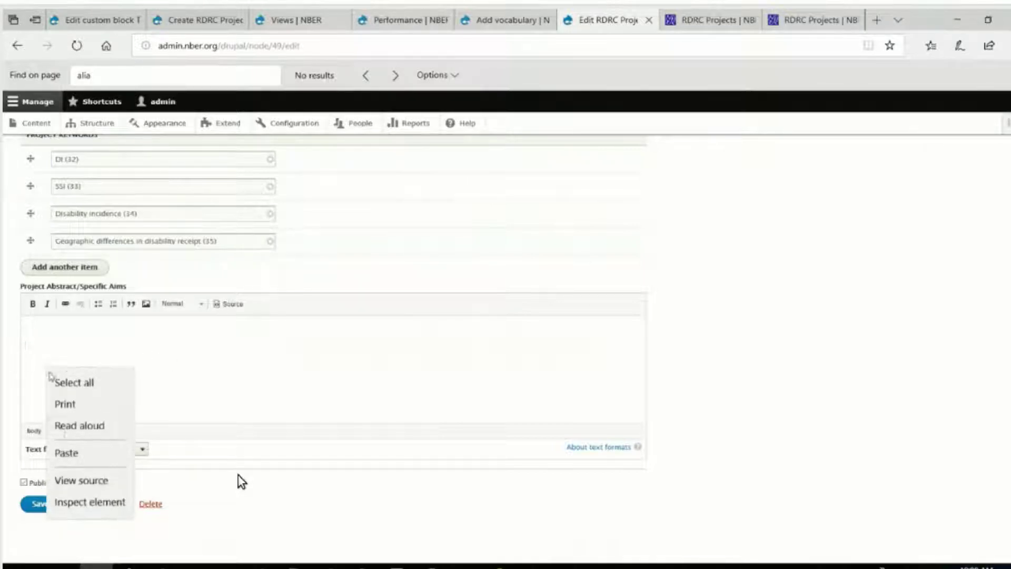
click(66, 452)
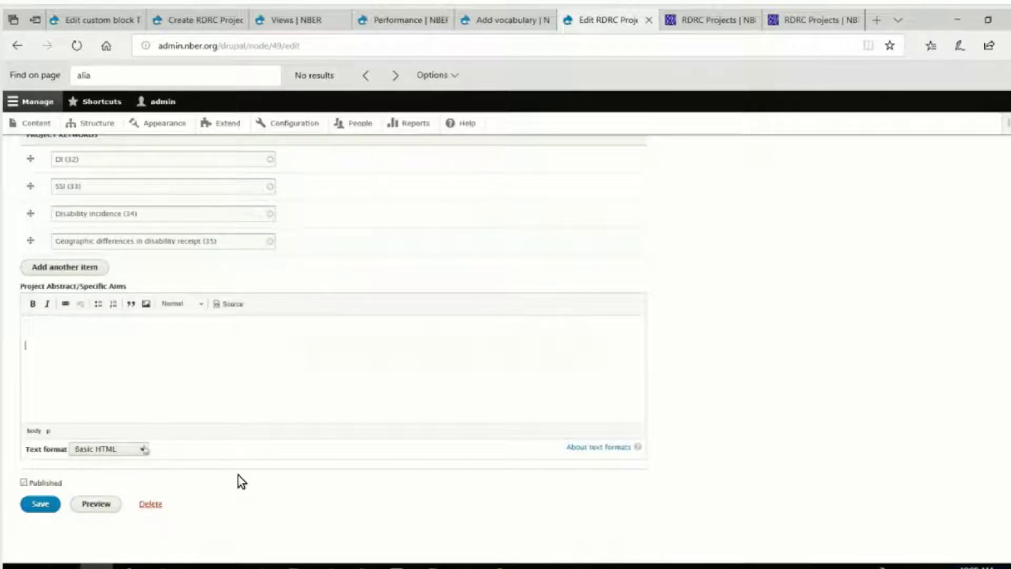
click(141, 449)
click(122, 474)
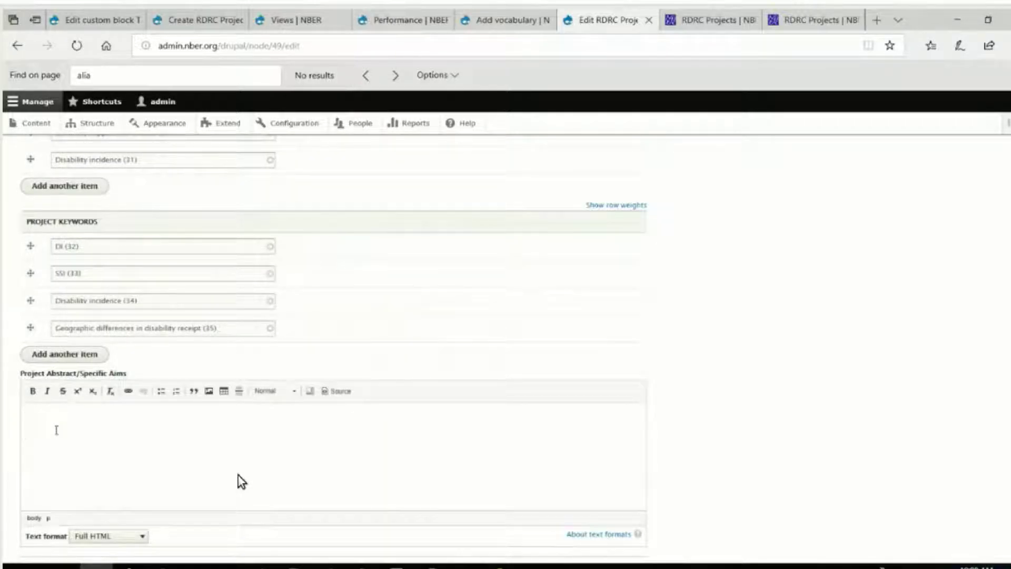
Step: Try pasting the copied Word abstract into the Project Abstract/Specific Aims field and inspect its HTML source
right_click(56, 430)
click(241, 482)
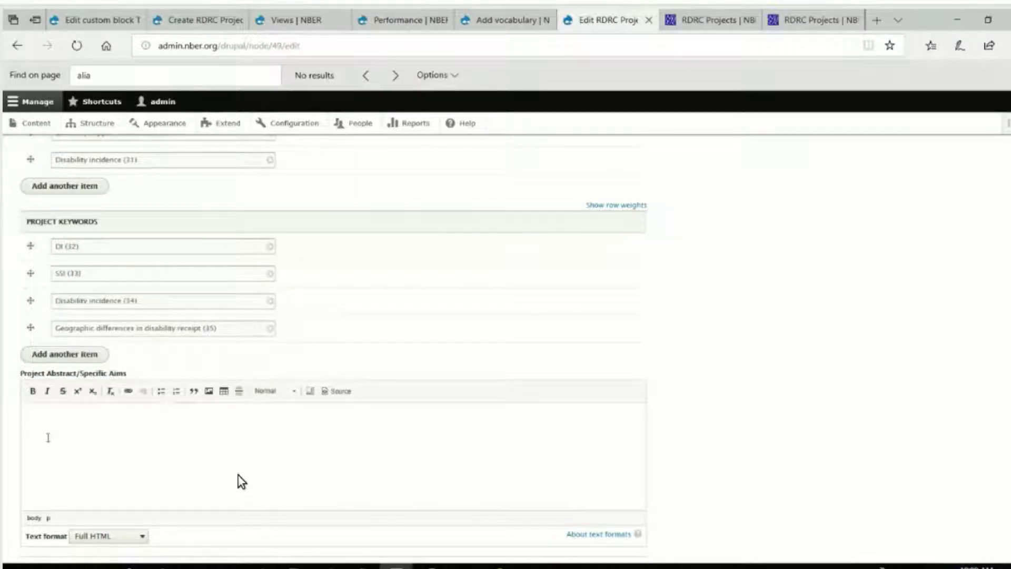
right_click(48, 437)
click(75, 372)
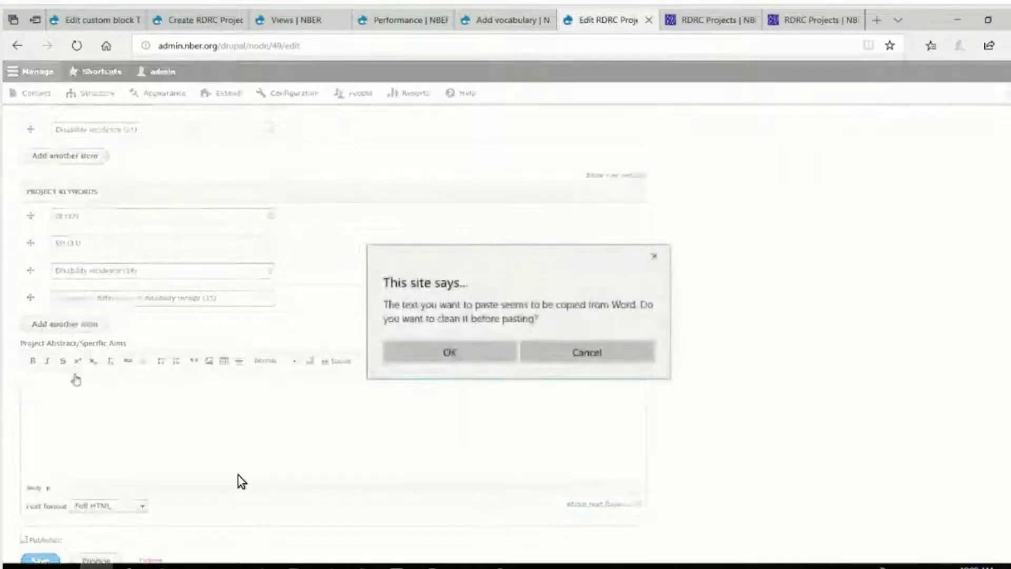
key(Return)
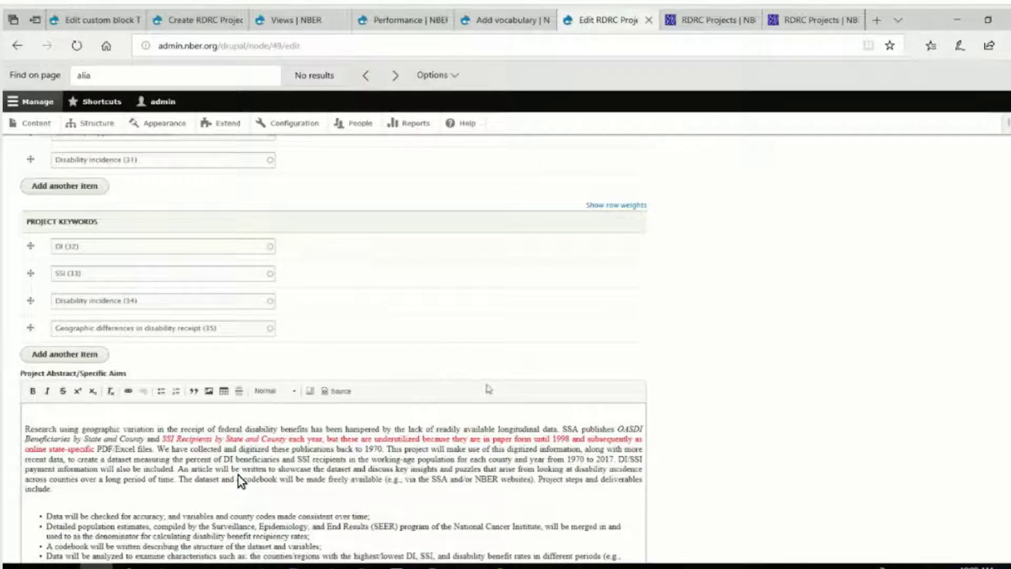
scroll(239, 481, down, 3)
scroll(240, 480, down, 1)
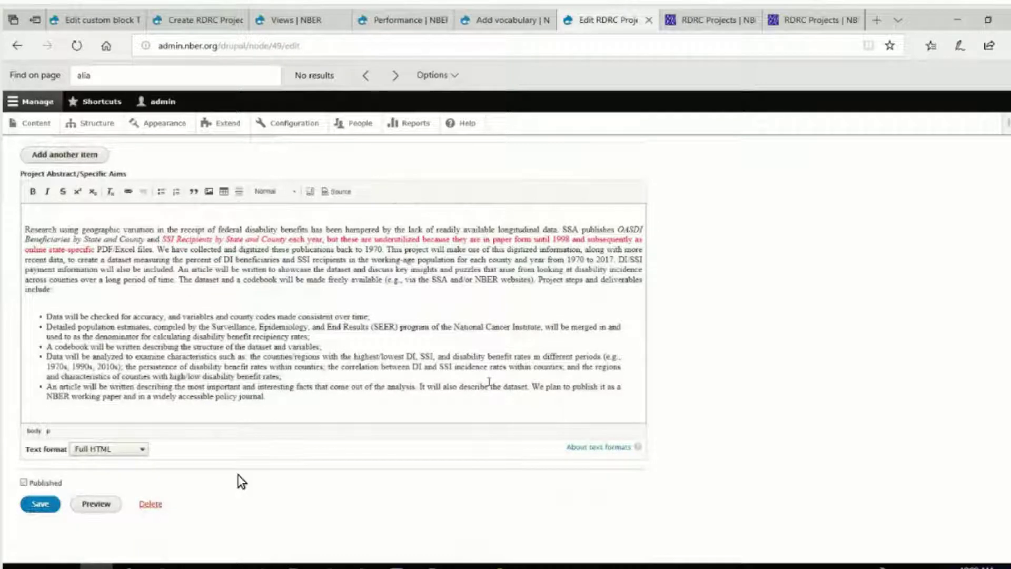
scroll(241, 481, up, 4)
click(338, 404)
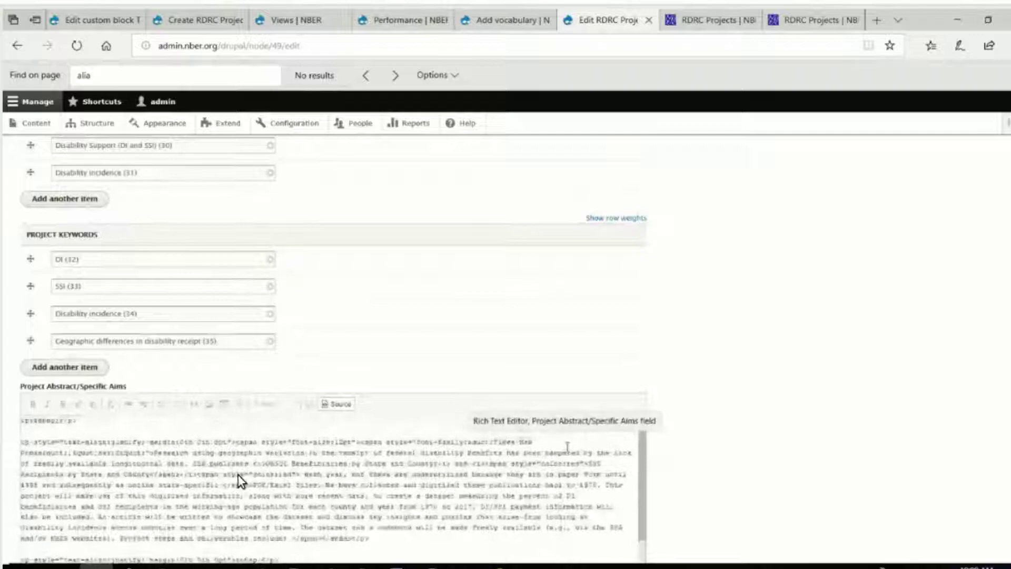
scroll(238, 474, up, 7)
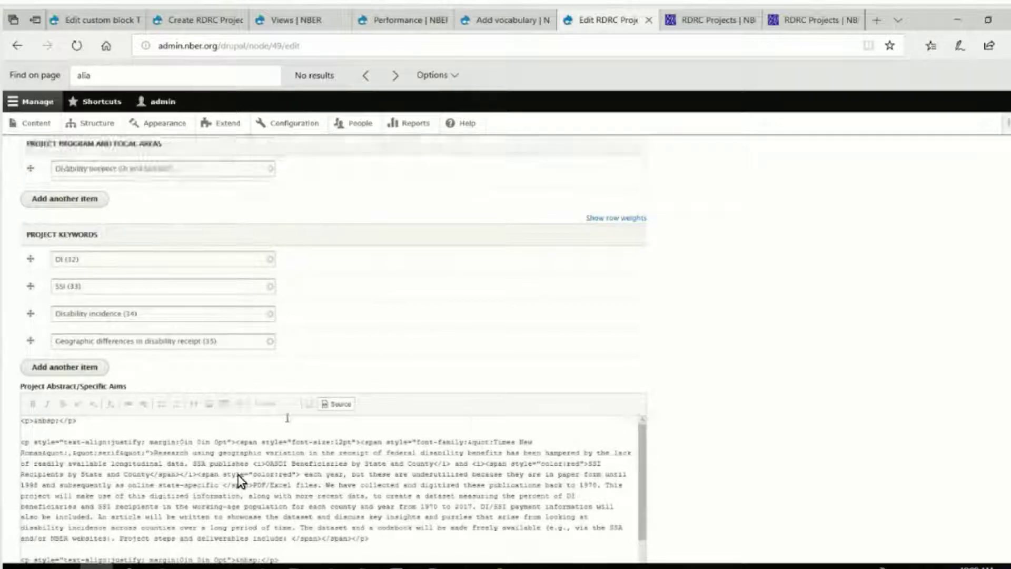
scroll(240, 478, down, 7)
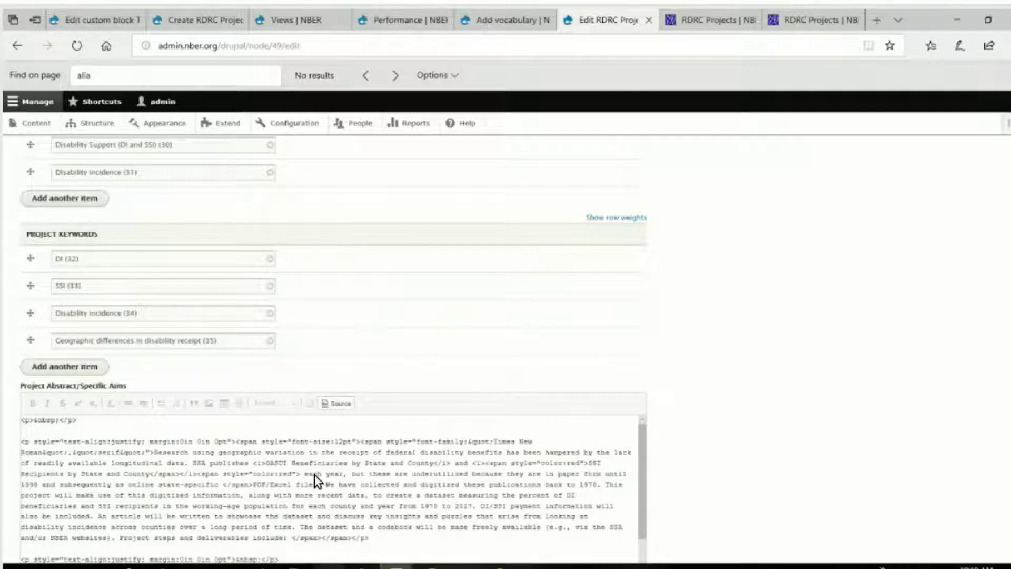
Step: Switch to EditPlus, create a new normal text file, and paste the copied abstract into it
key(alt+Tab)
click(27, 32)
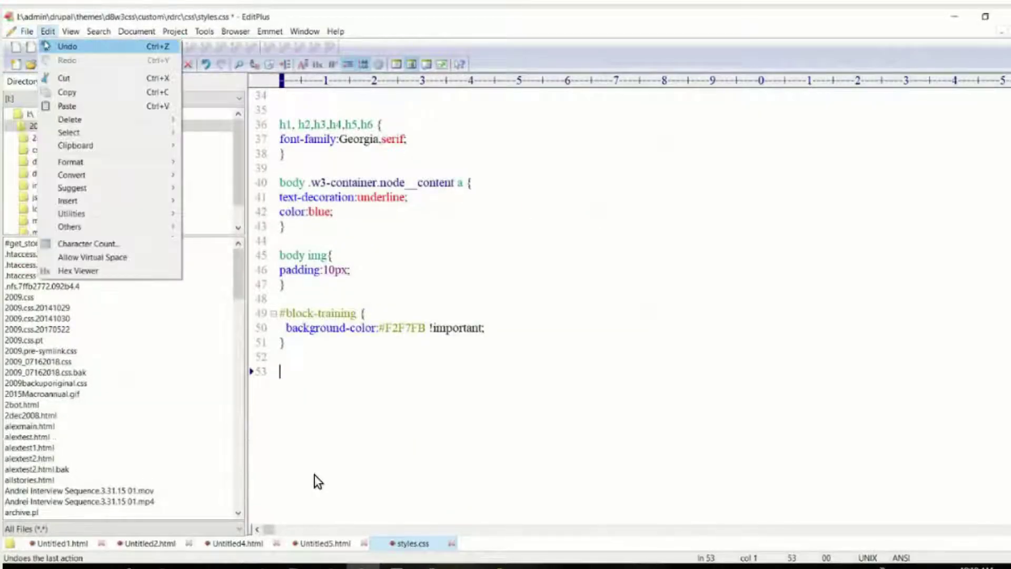
click(47, 45)
click(47, 47)
click(27, 32)
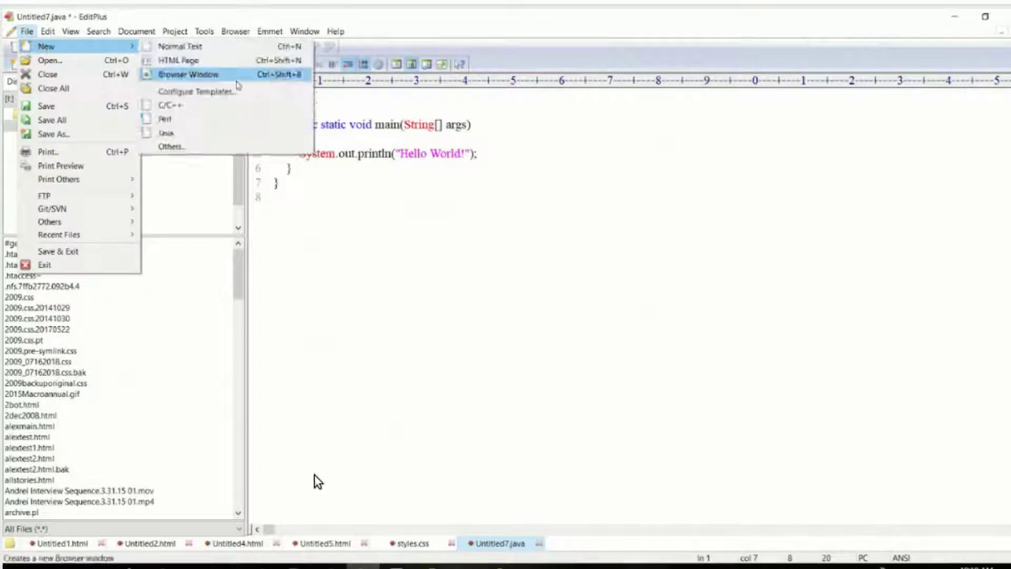
click(207, 50)
right_click(289, 105)
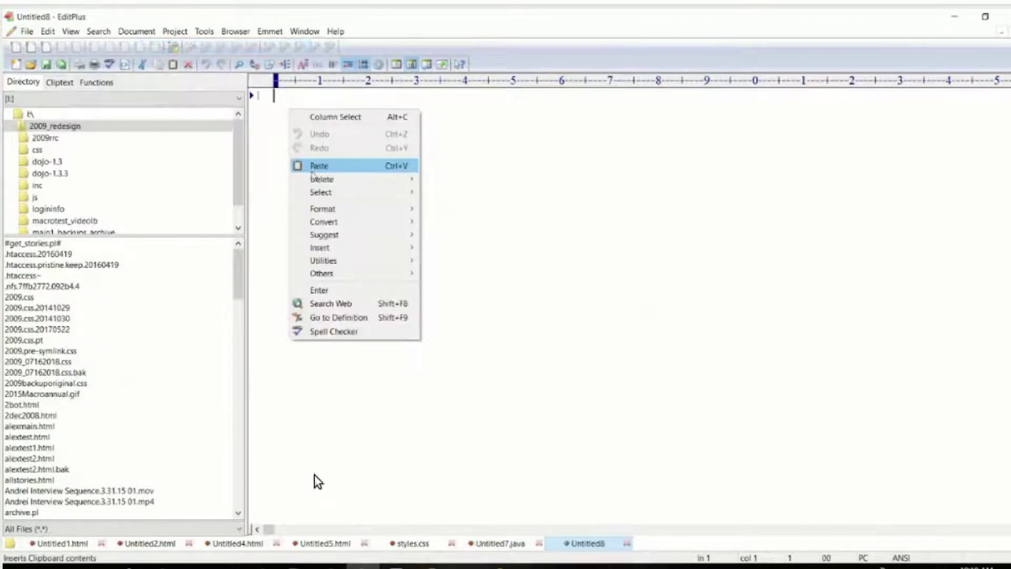
click(315, 167)
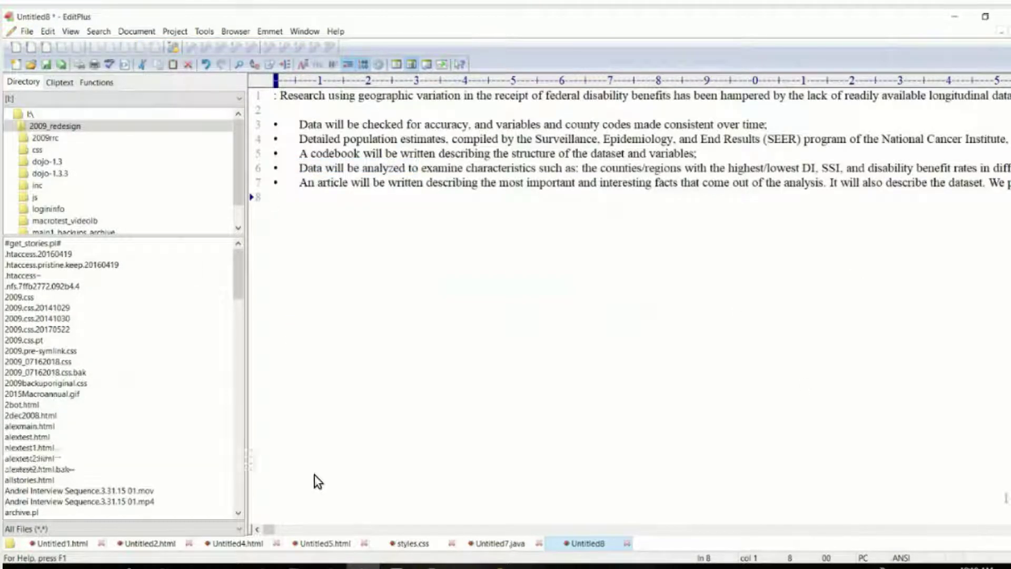
Step: Remove the stray colon before the abstract's first sentence and copy the entire plain text
key(ctrl+Home)
key(alt+Tab)
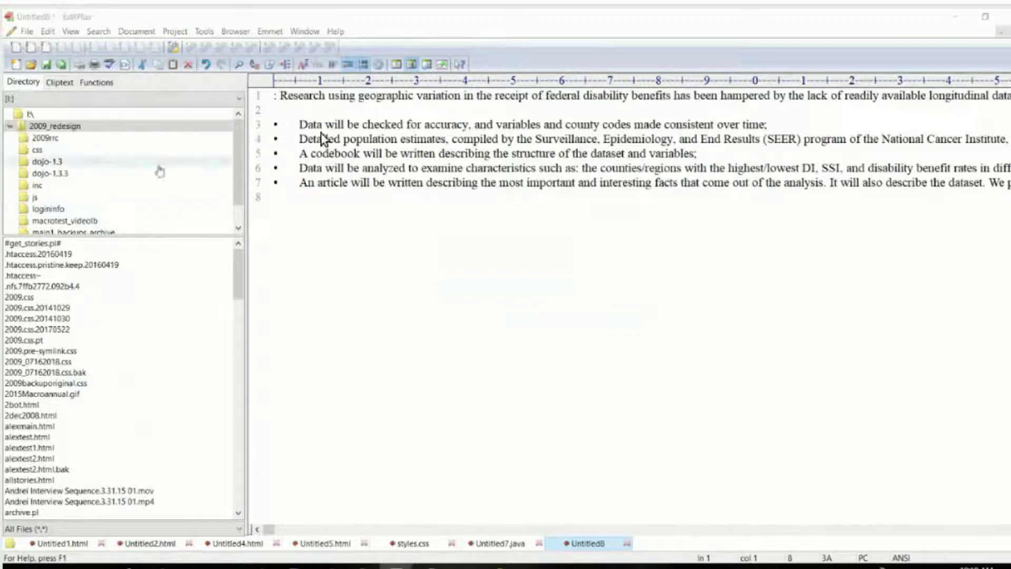
click(308, 153)
key(ctrl+a)
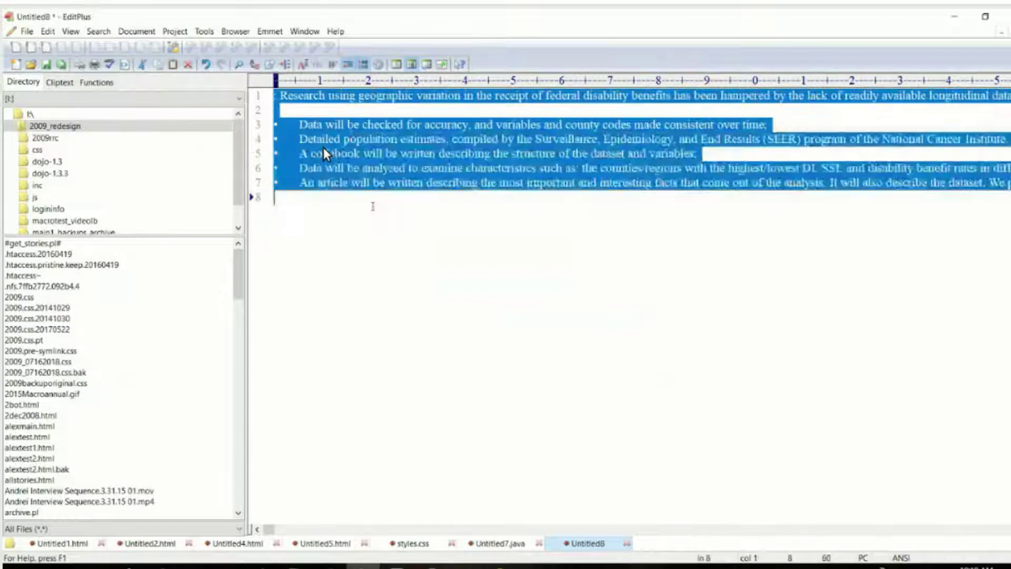
right_click(327, 153)
click(368, 162)
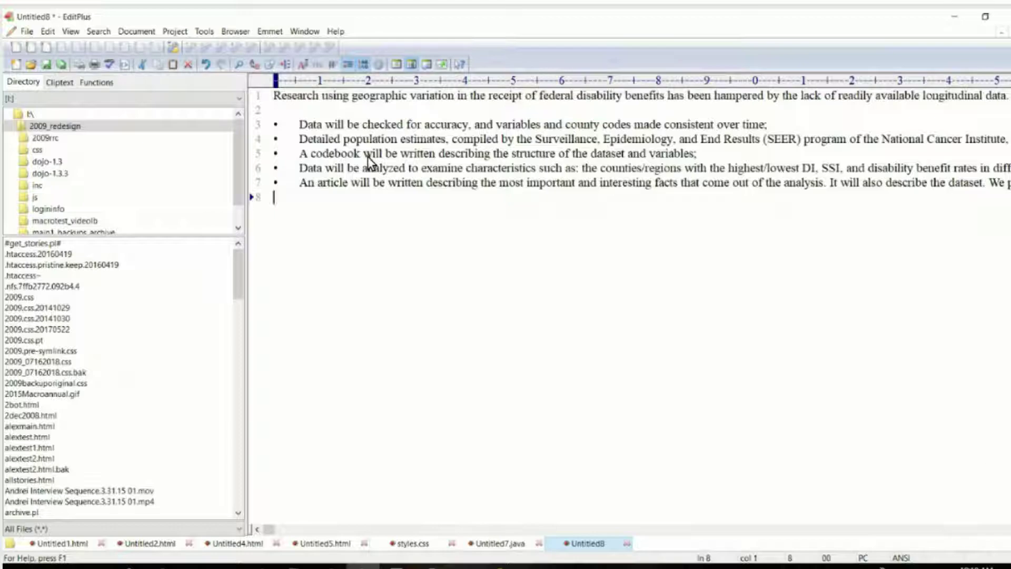
Step: Close the temporary abstract text file without saving and return to the RDRC project's edit form in the browser
scroll(367, 156, right, 10)
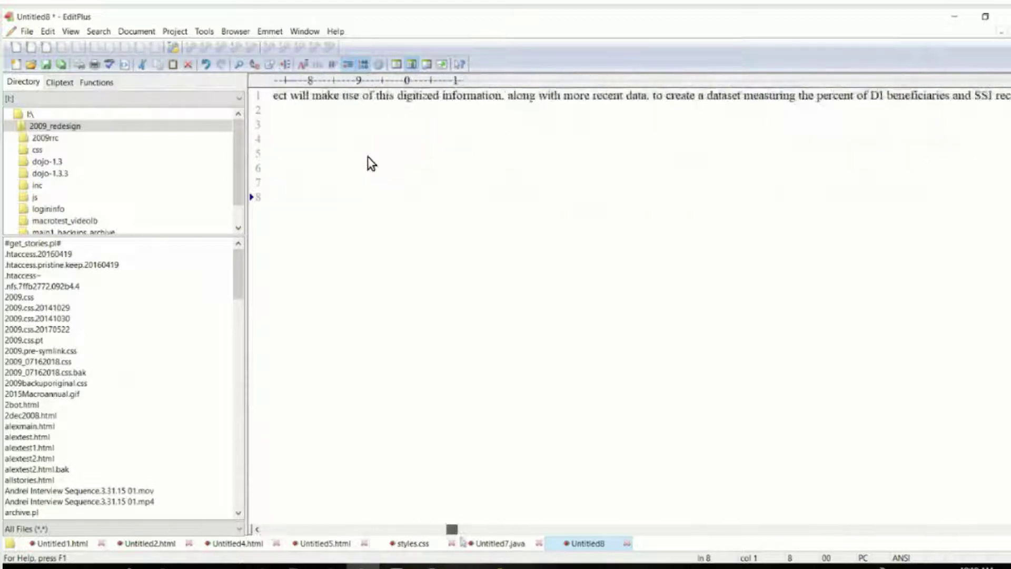
scroll(367, 156, left, 10)
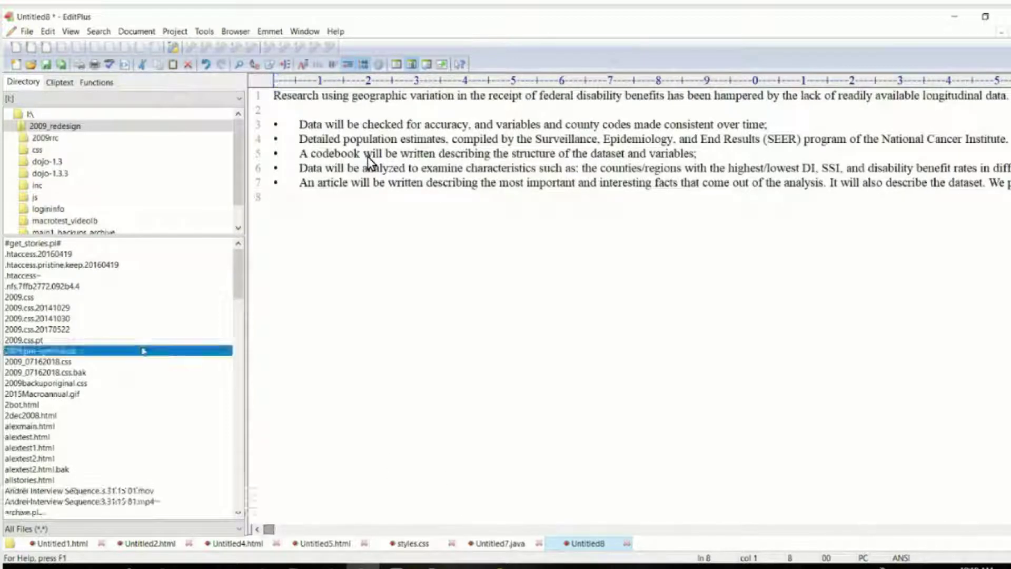
key(alt+F4)
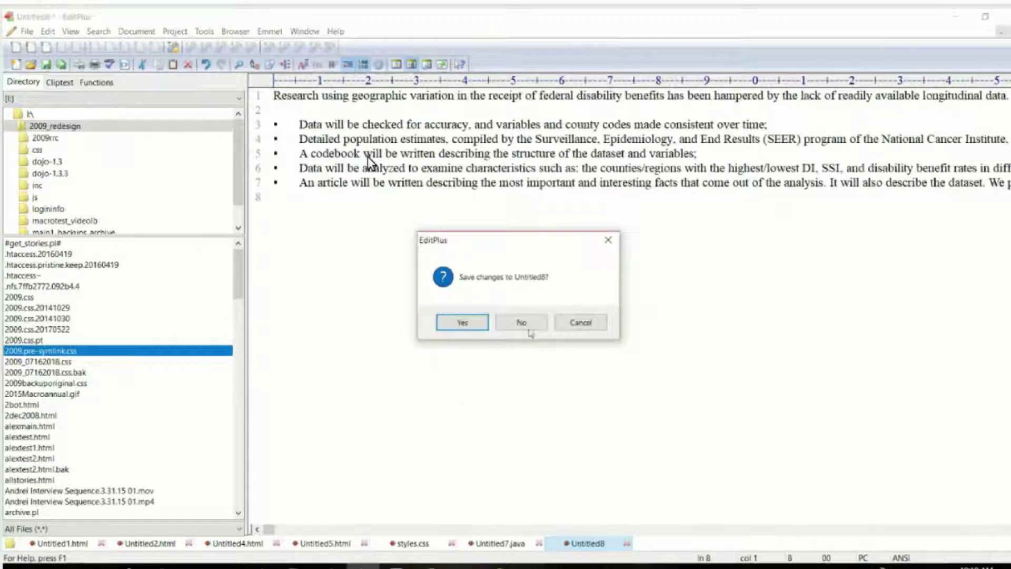
click(528, 334)
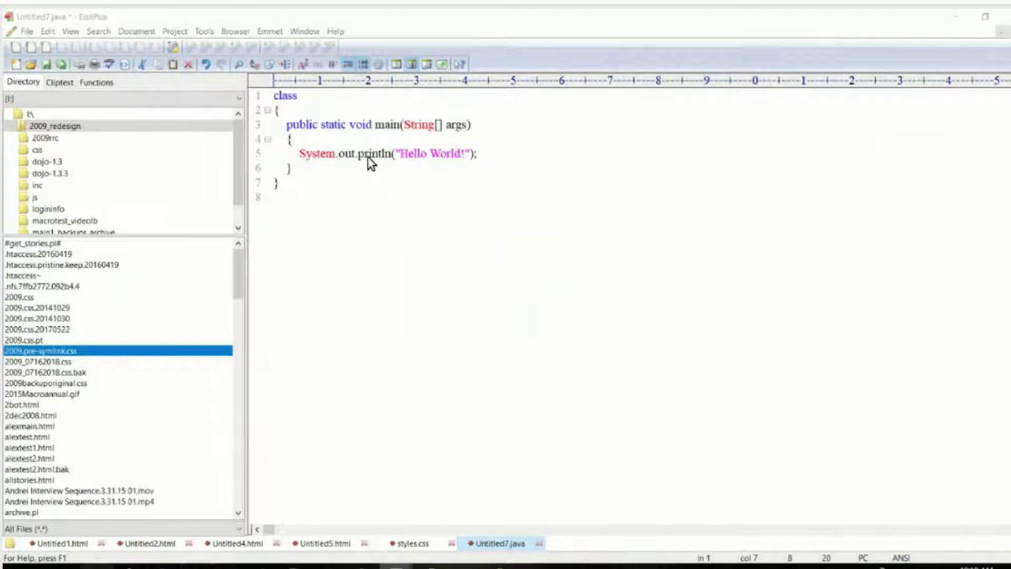
key(alt+Tab)
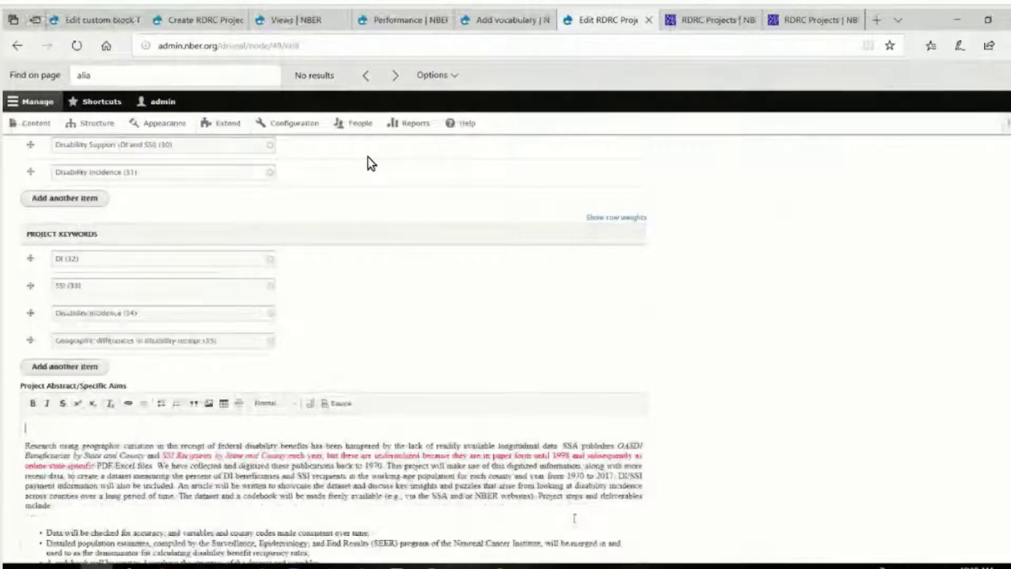
Step: Replace the contents of Project Abstract/Specific Aims with the copied abstract, accepting the cleanup of Word formatting
scroll(575, 519, down, 4)
key(ctrl+a)
key(Delete)
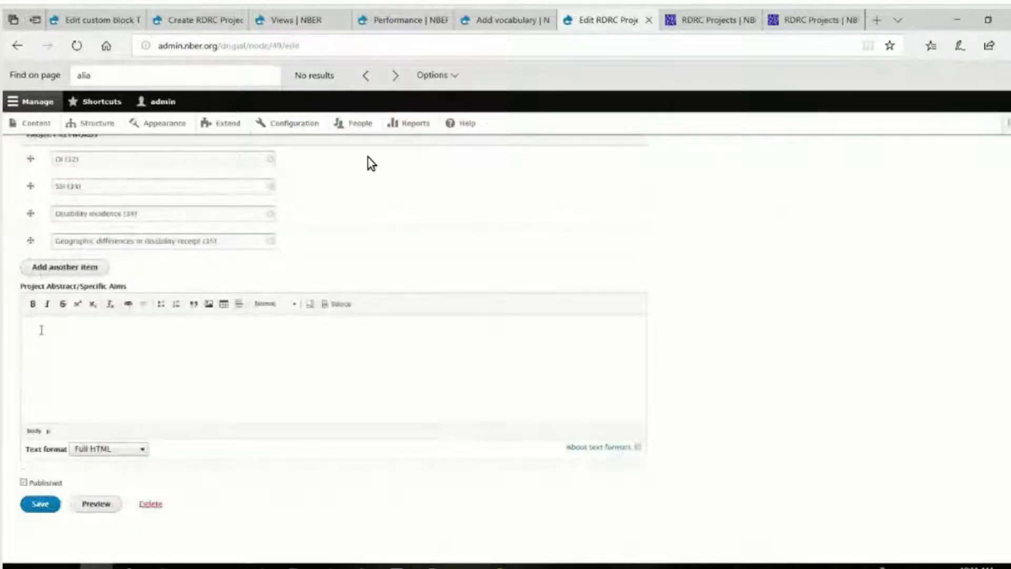
key(ctrl+shift+v)
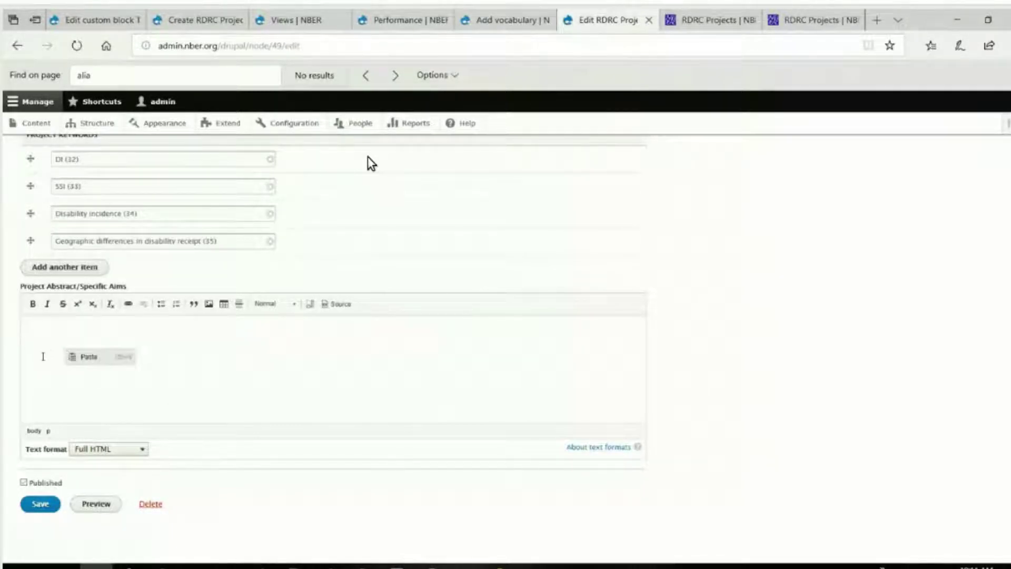
right_click(30, 358)
click(51, 447)
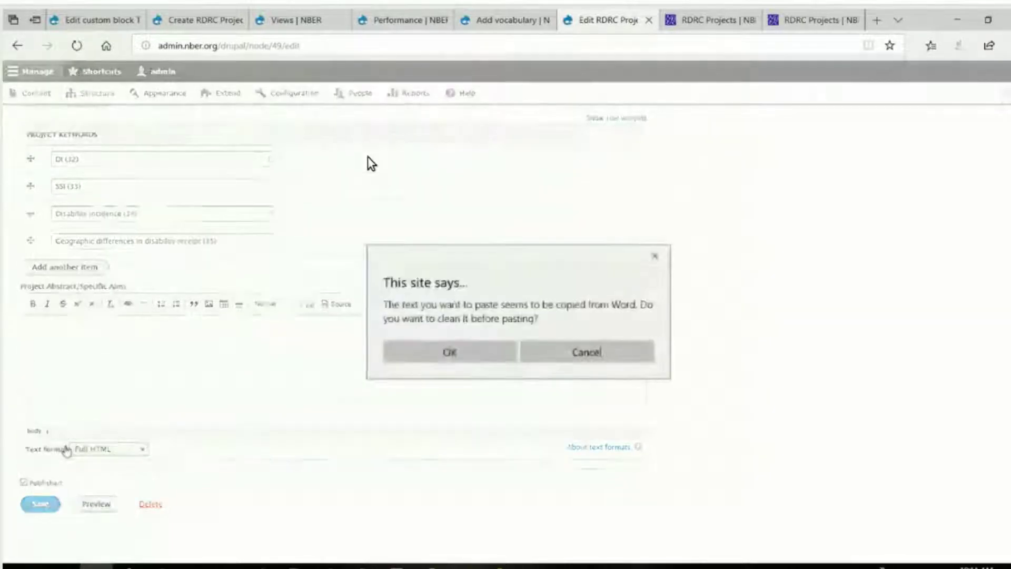
click(459, 353)
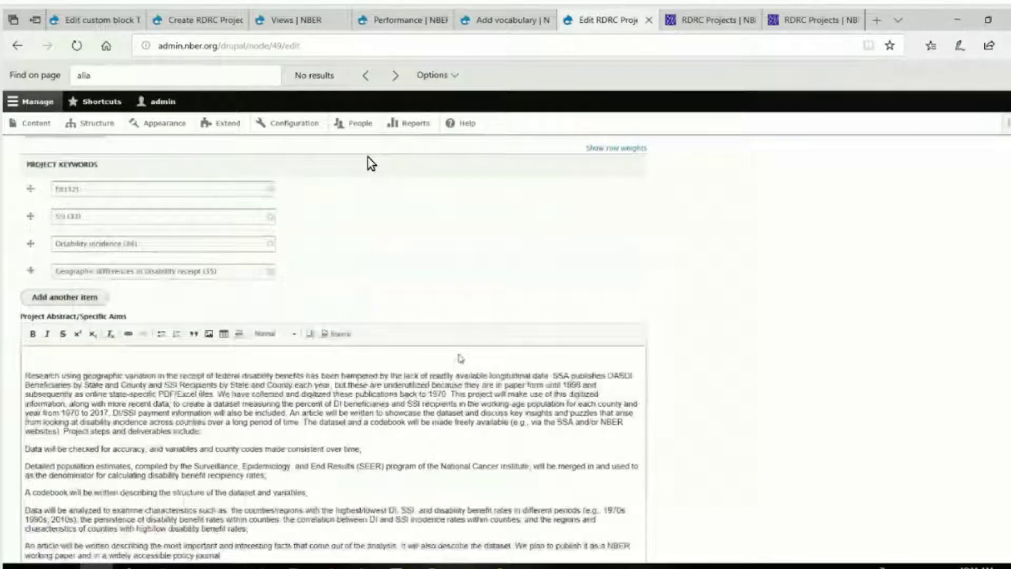
Step: Turn the five deliverable paragraphs after "Project steps and deliverables include:" into a bulleted list
scroll(455, 448, down, 3)
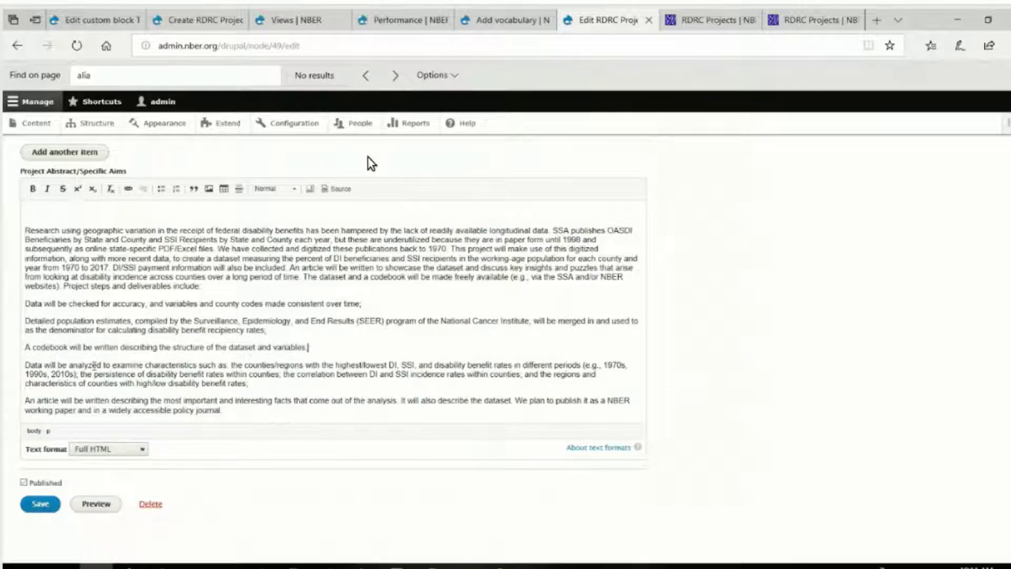
drag(25, 303, 328, 410)
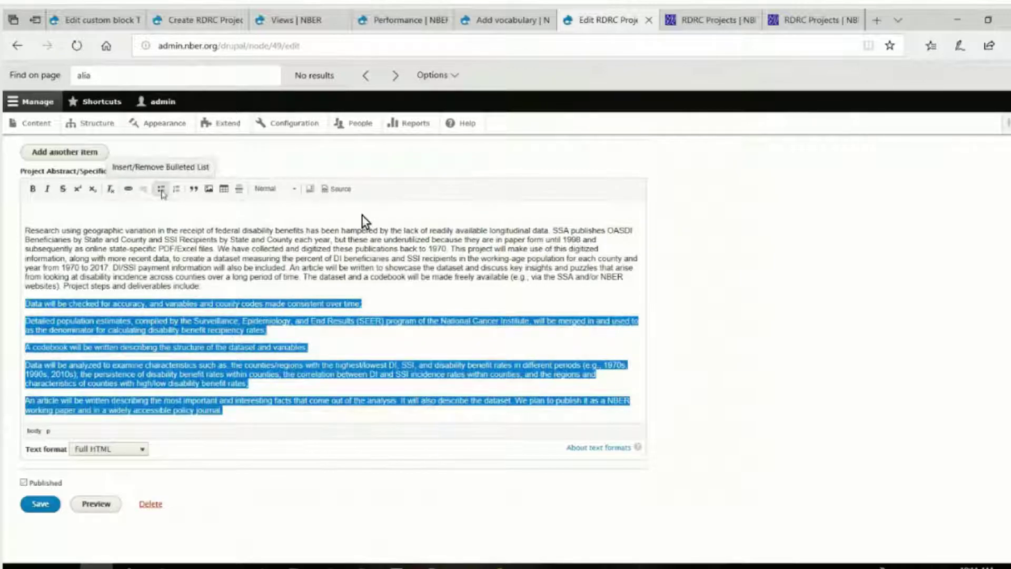
click(161, 190)
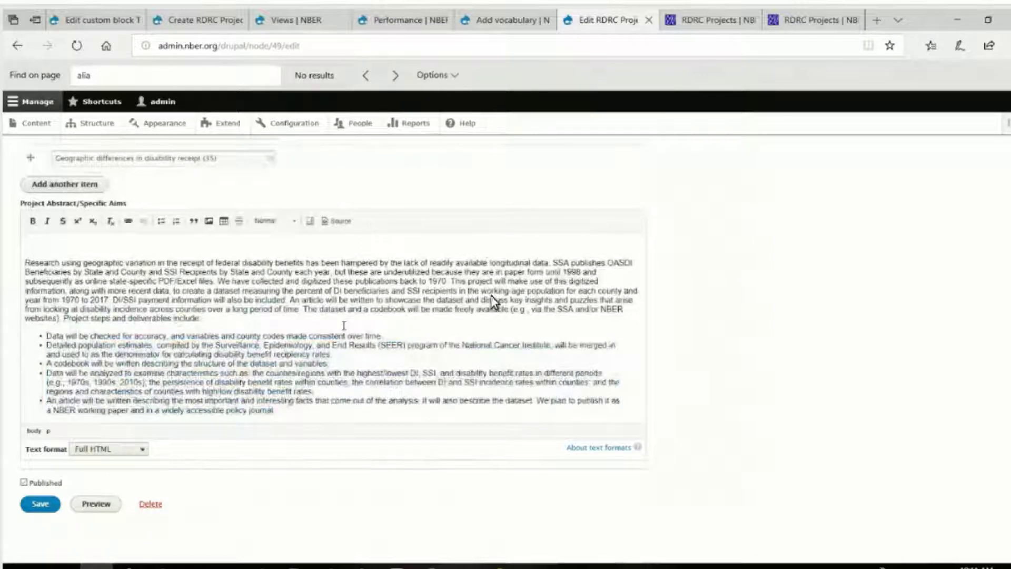
Step: Check the HTML source of the Project Abstract/Specific Aims field and save the project
click(338, 221)
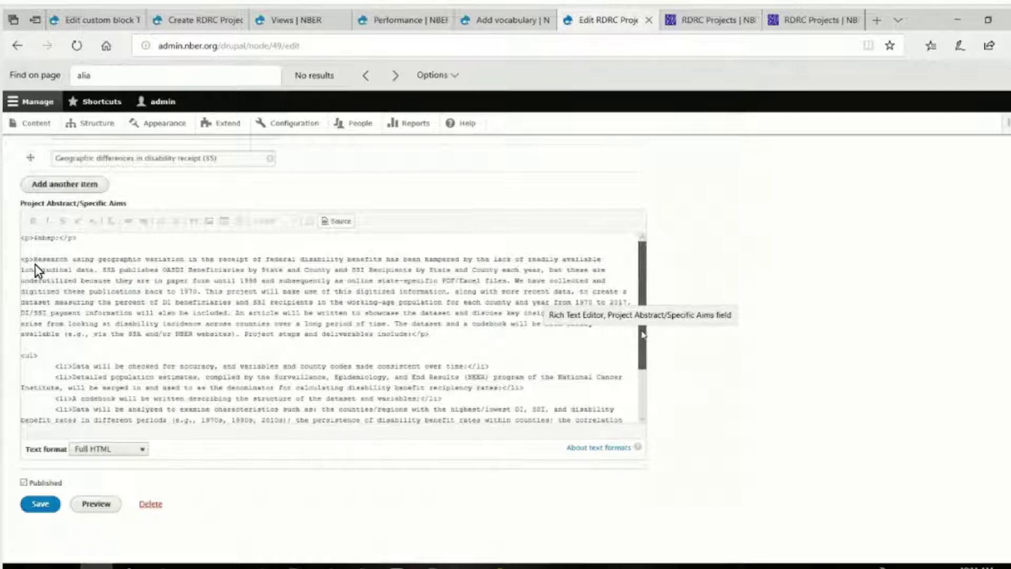
scroll(158, 269, down, 2)
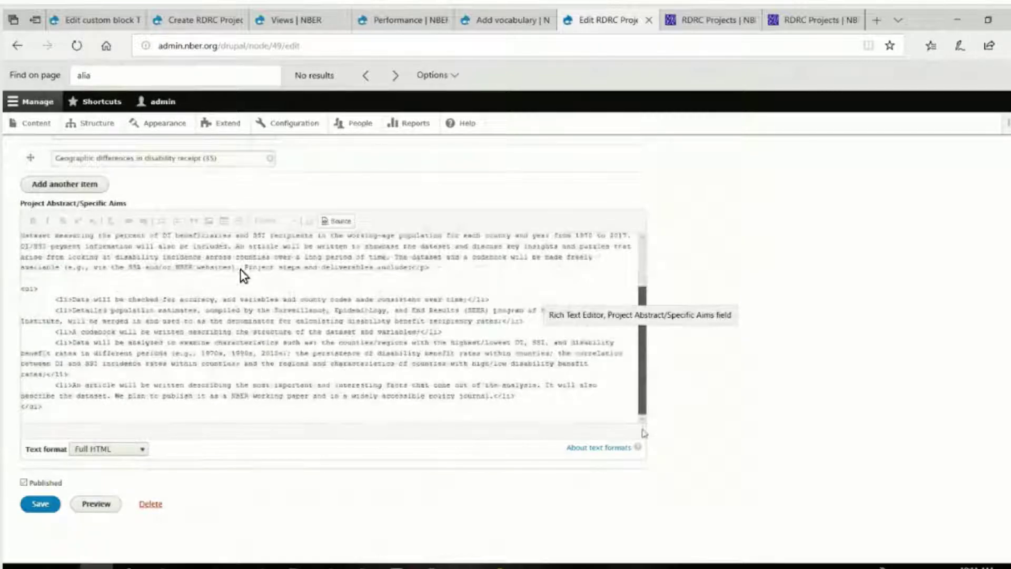
scroll(160, 332, up, 2)
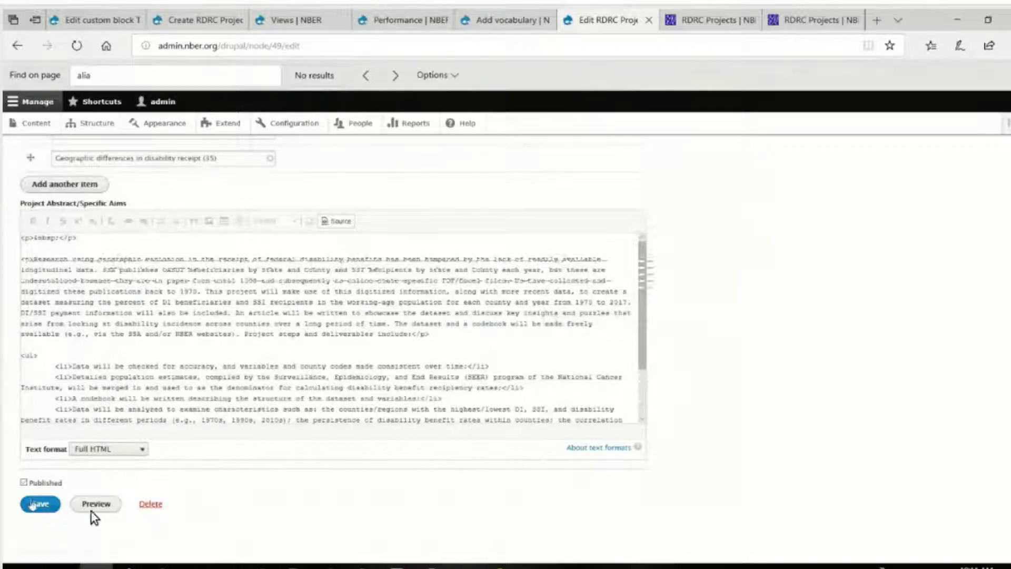
click(33, 504)
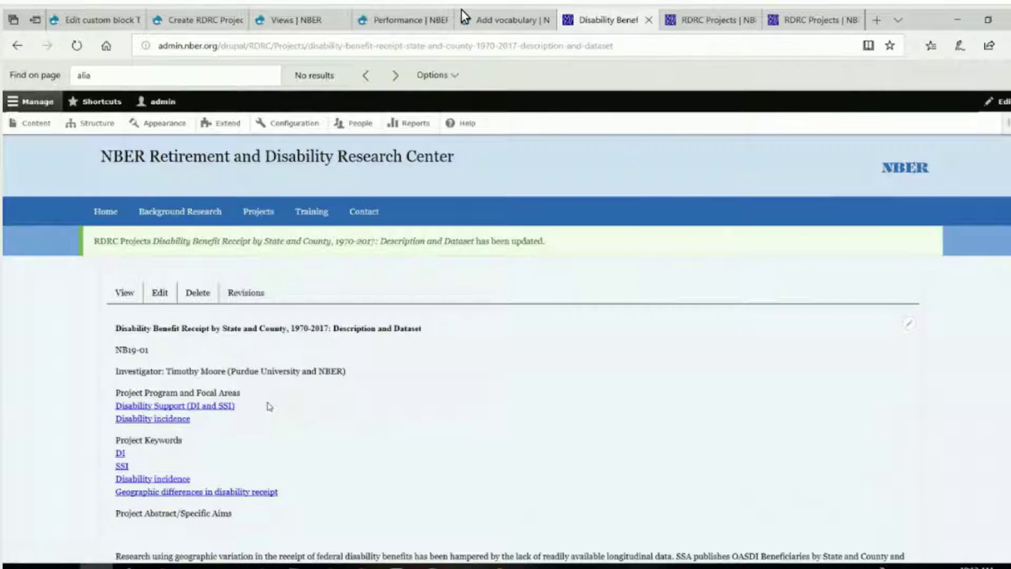
Step: Open the display management page for the RDRC Projects content type
click(92, 124)
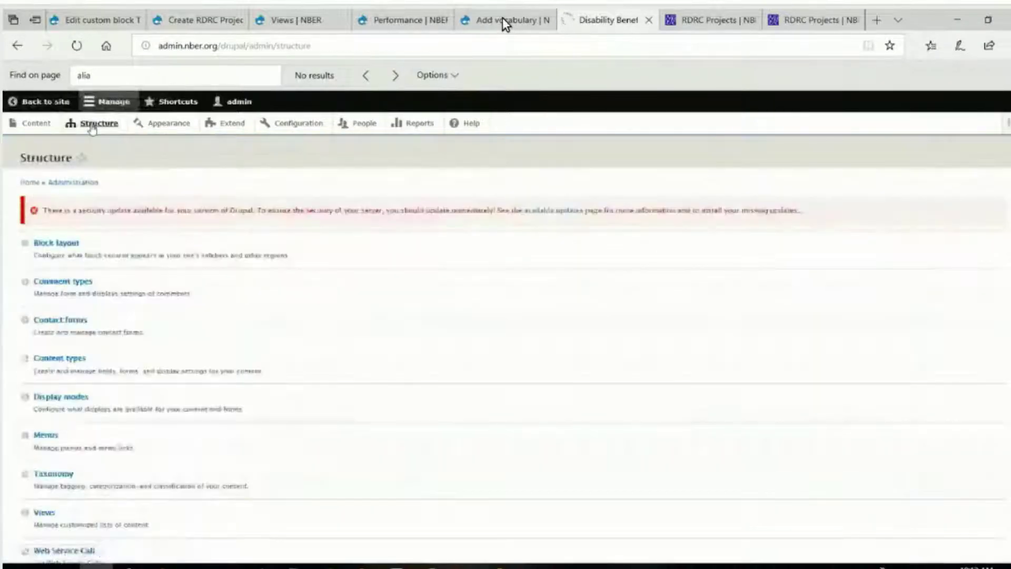
click(50, 359)
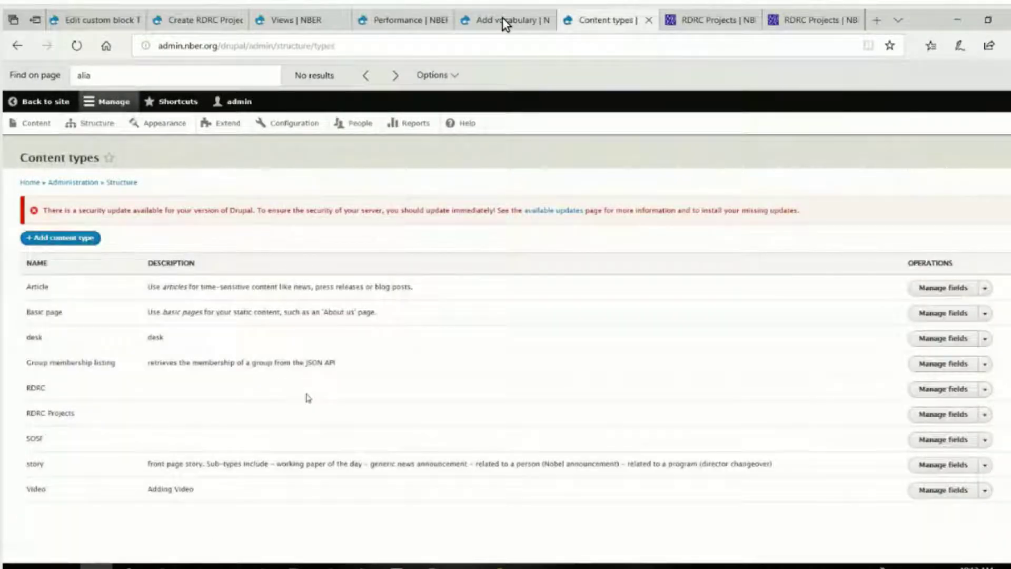
click(984, 416)
click(946, 446)
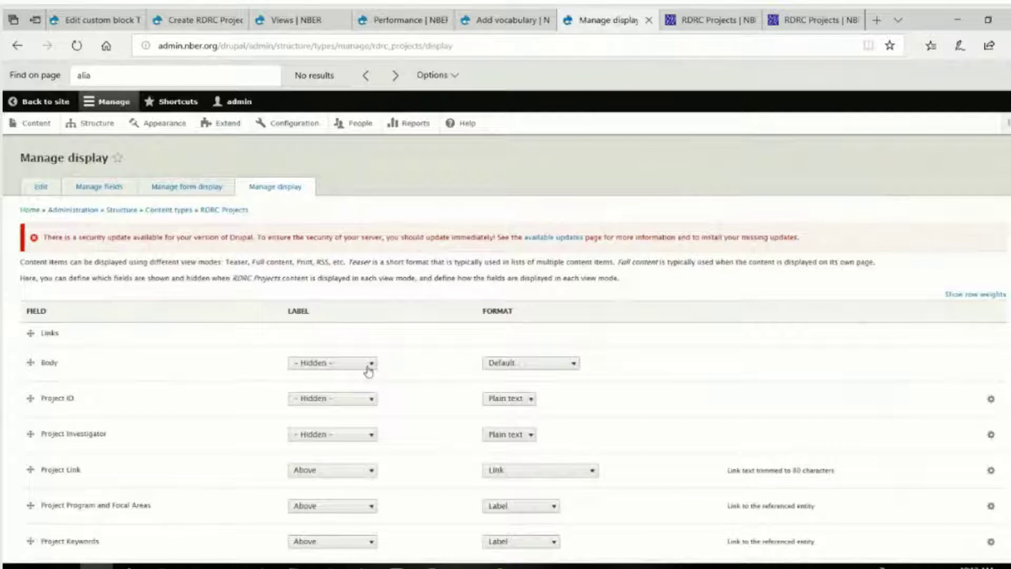
Step: Review the label and format choices for Project Program and Focal Areas, and open its Label format settings
scroll(369, 372, down, 2)
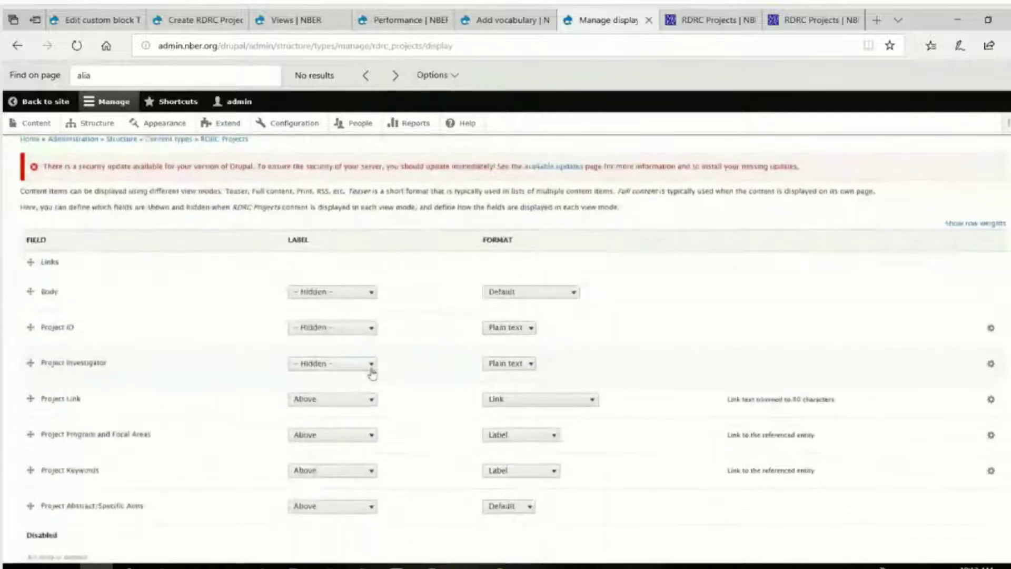
click(371, 436)
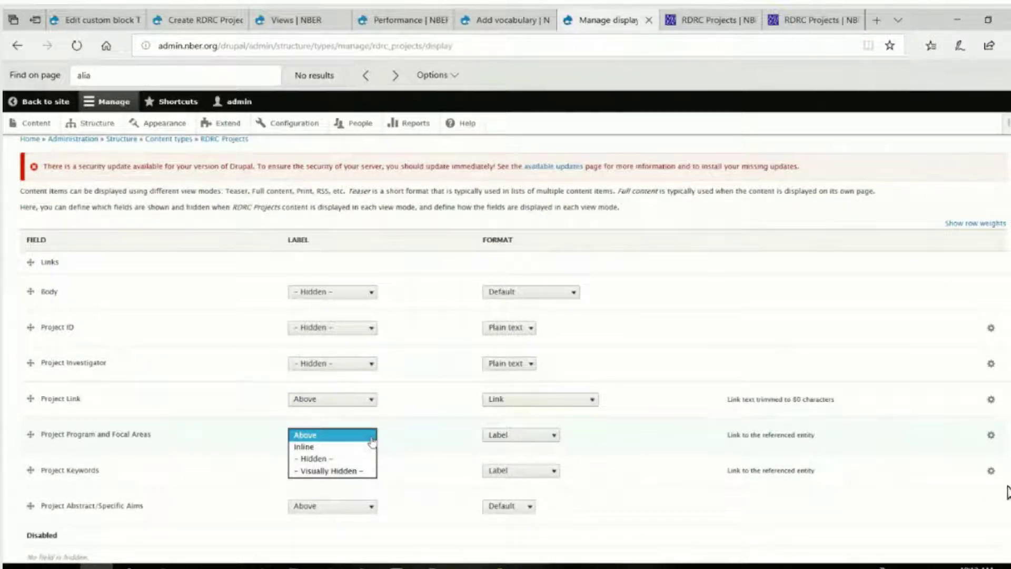
click(372, 440)
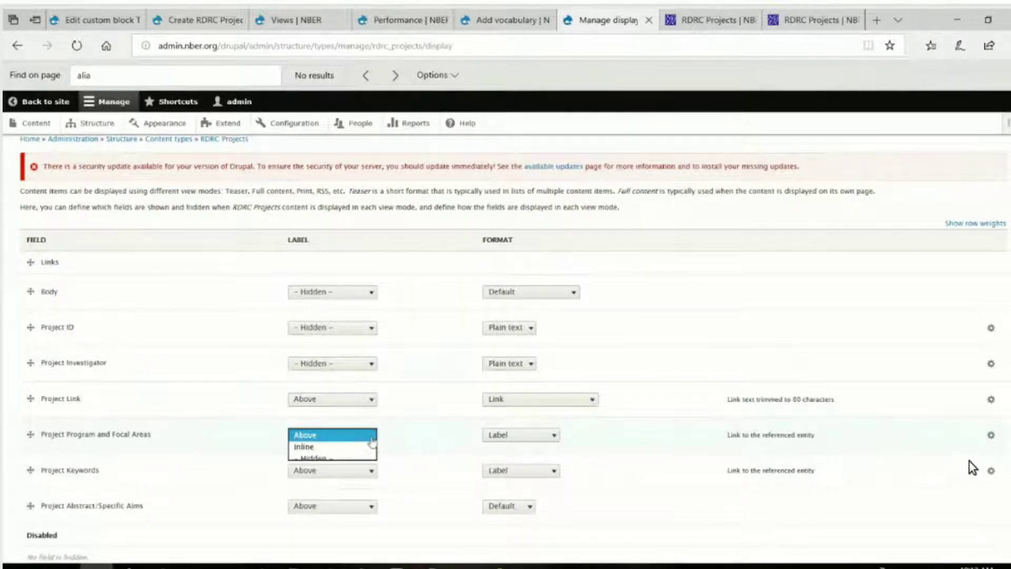
click(551, 440)
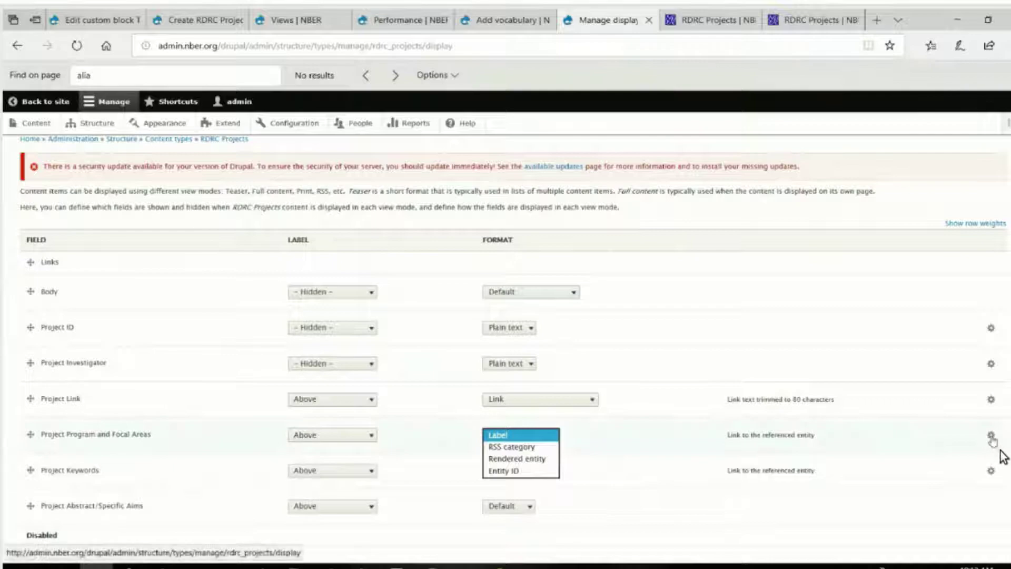
click(992, 438)
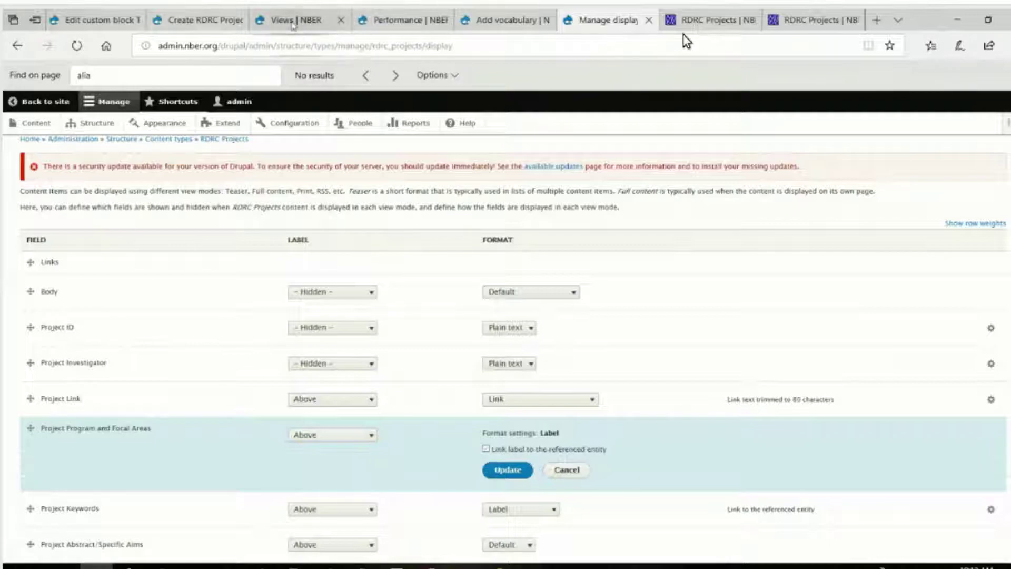
Step: Find "Disability Benefit Receipt by State and County, 1970-2017: Description and Dataset" in the site's content list and view its page
click(292, 21)
click(214, 23)
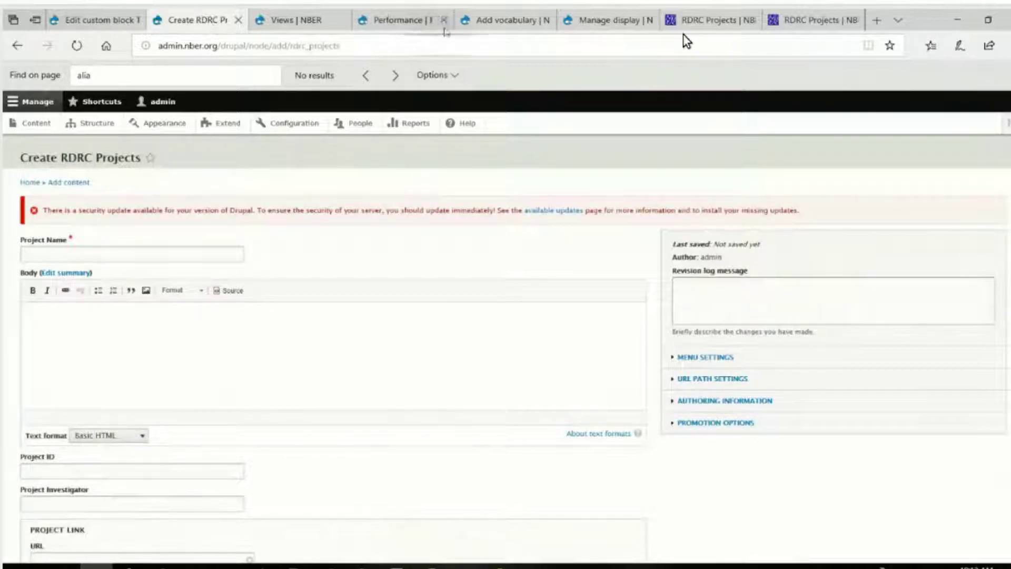
click(427, 23)
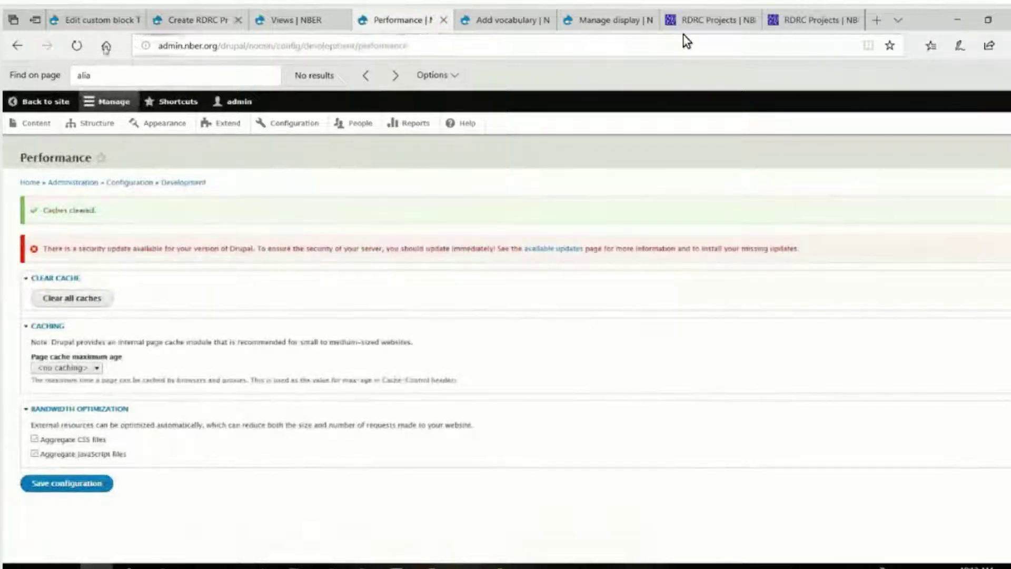
click(39, 124)
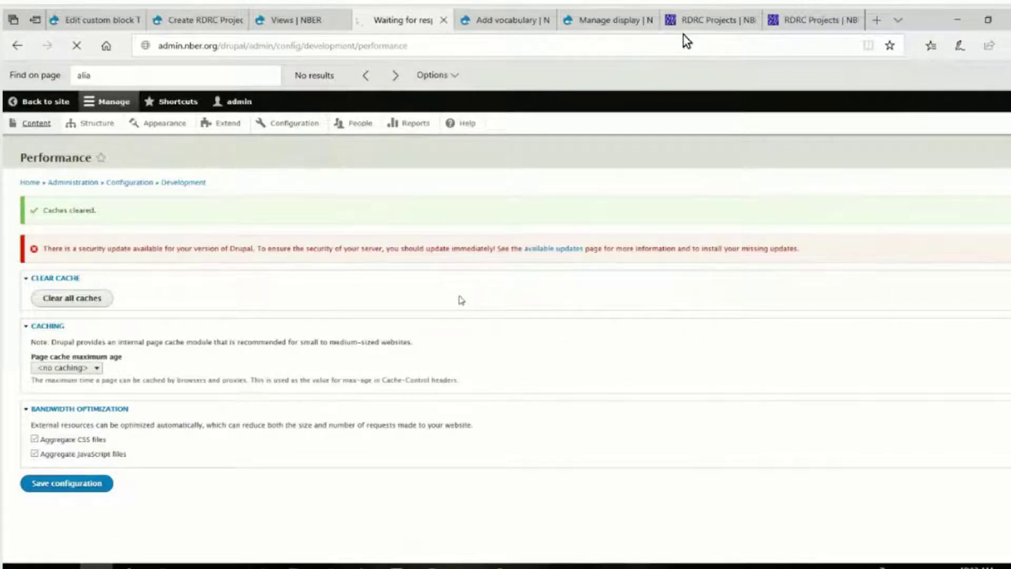
scroll(463, 309, down, 5)
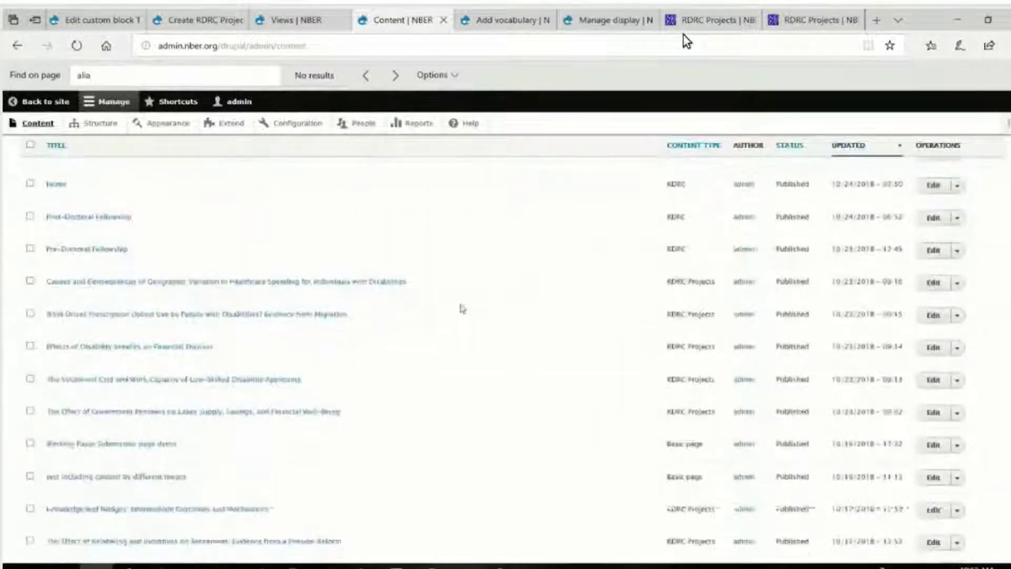
scroll(464, 310, up, 1)
scroll(466, 309, up, 1)
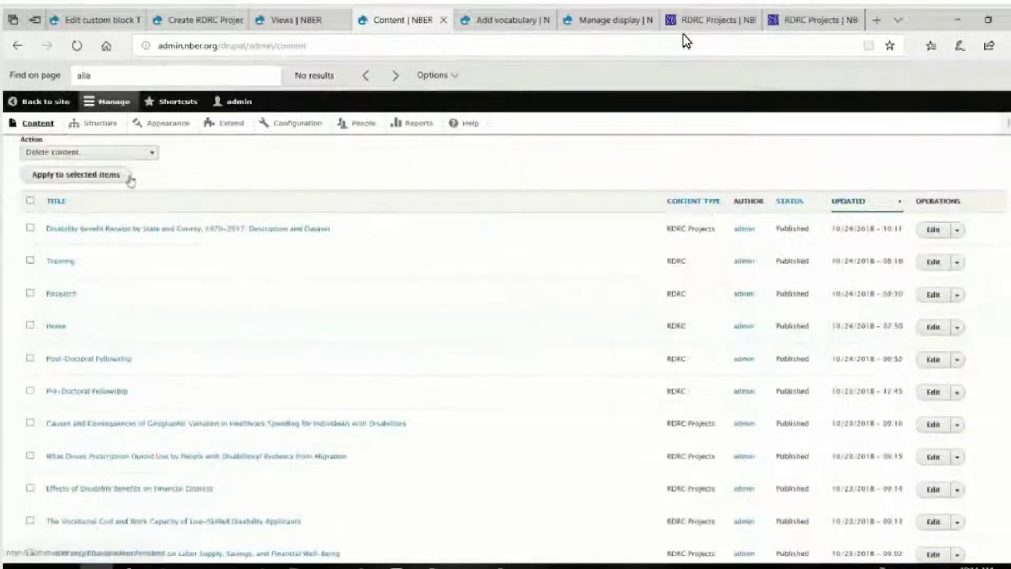
click(154, 232)
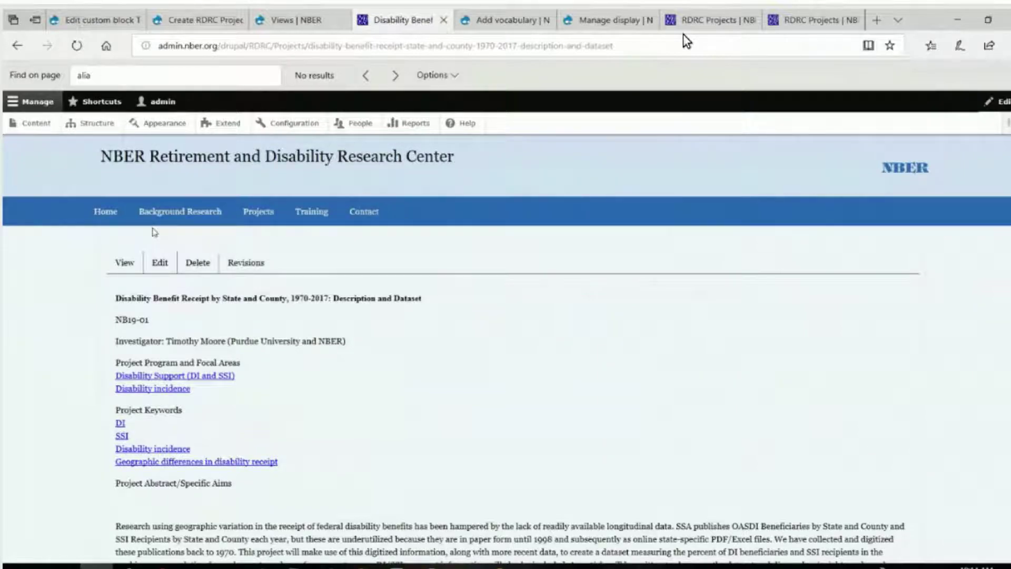
Step: Open NB19-01 from the site's Projects listing and examine the order of its title, project ID, investigator and keywords
click(266, 217)
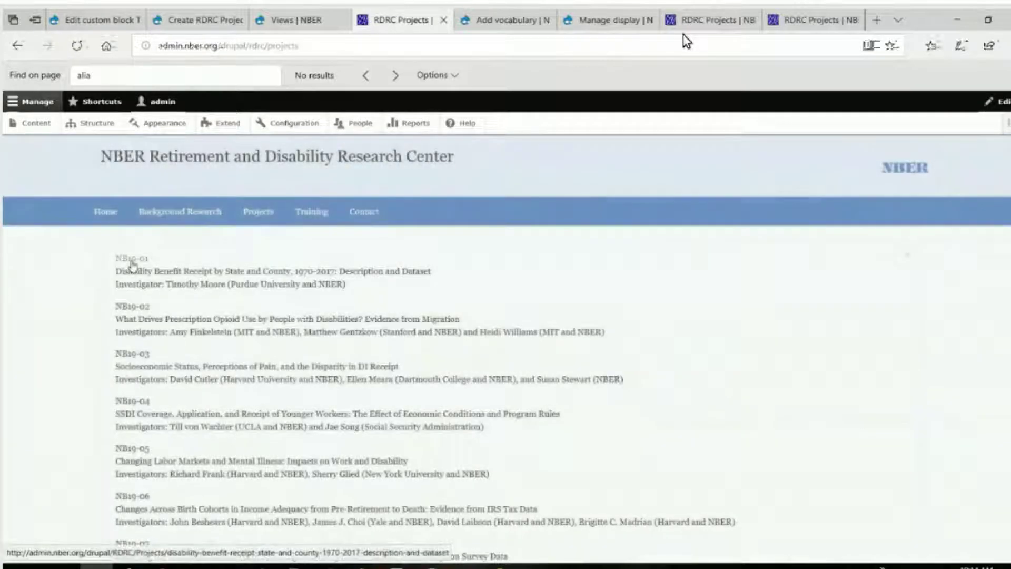
click(123, 262)
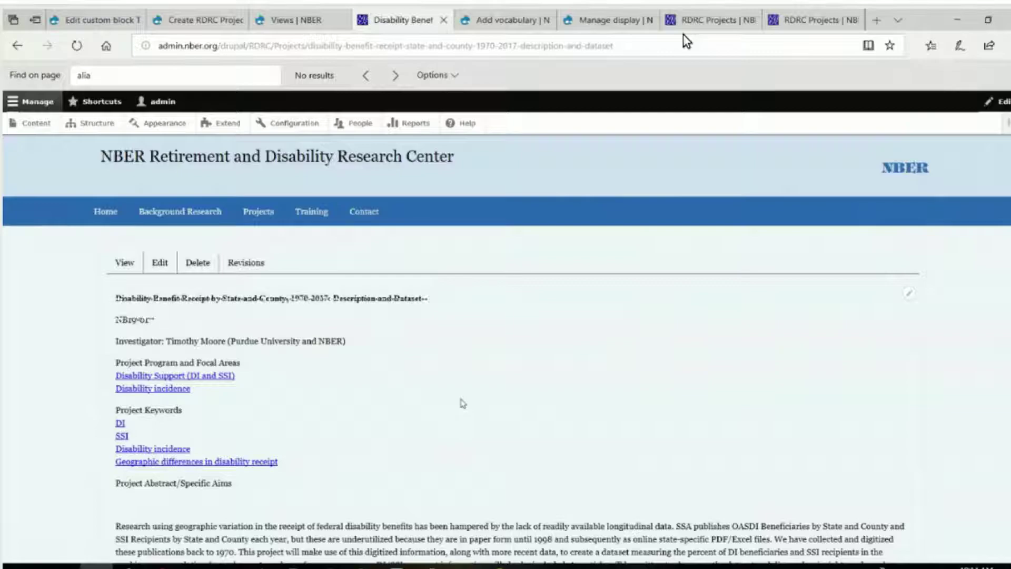
drag(436, 299, 116, 308)
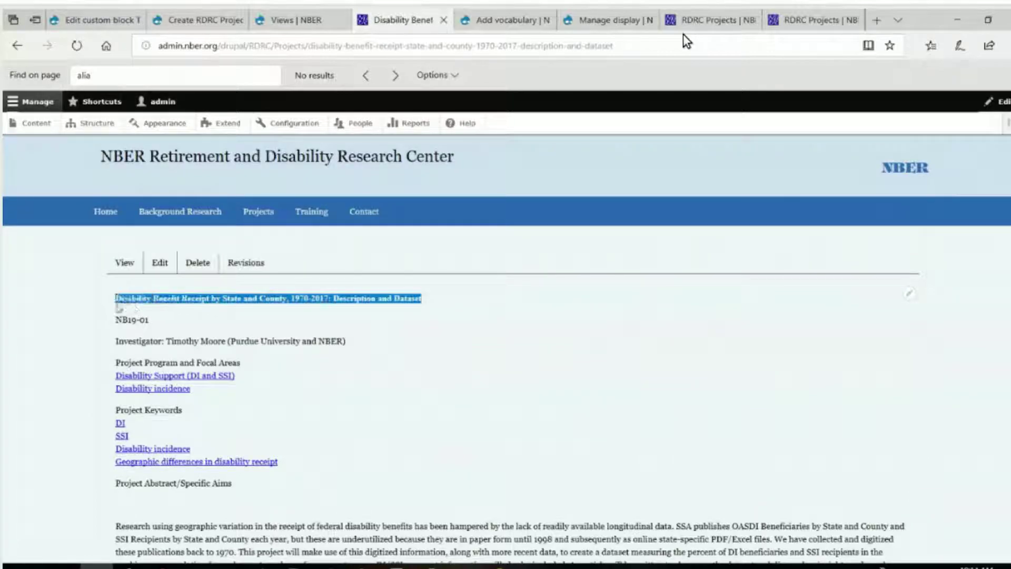
drag(169, 328, 119, 326)
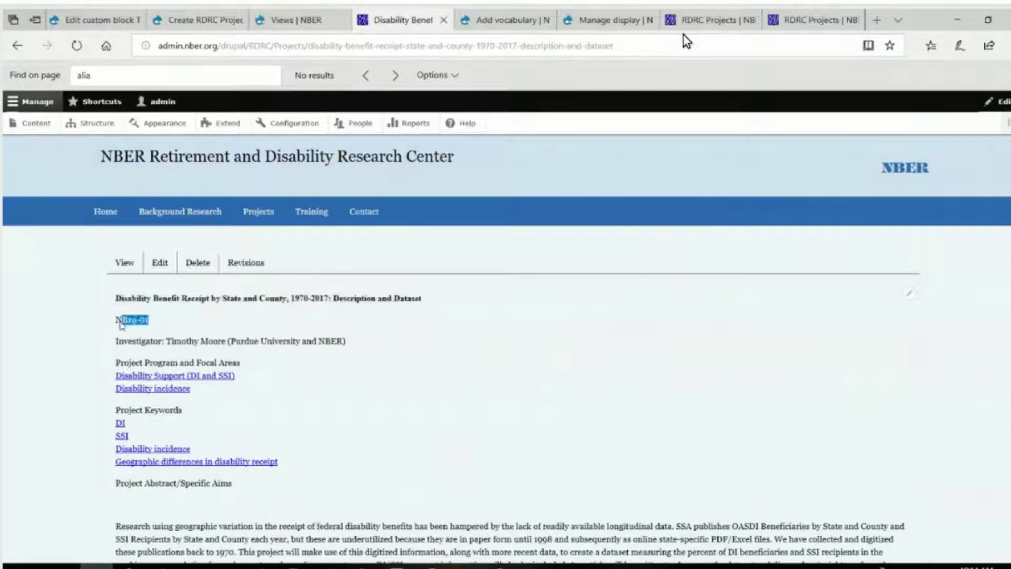
drag(348, 344, 136, 414)
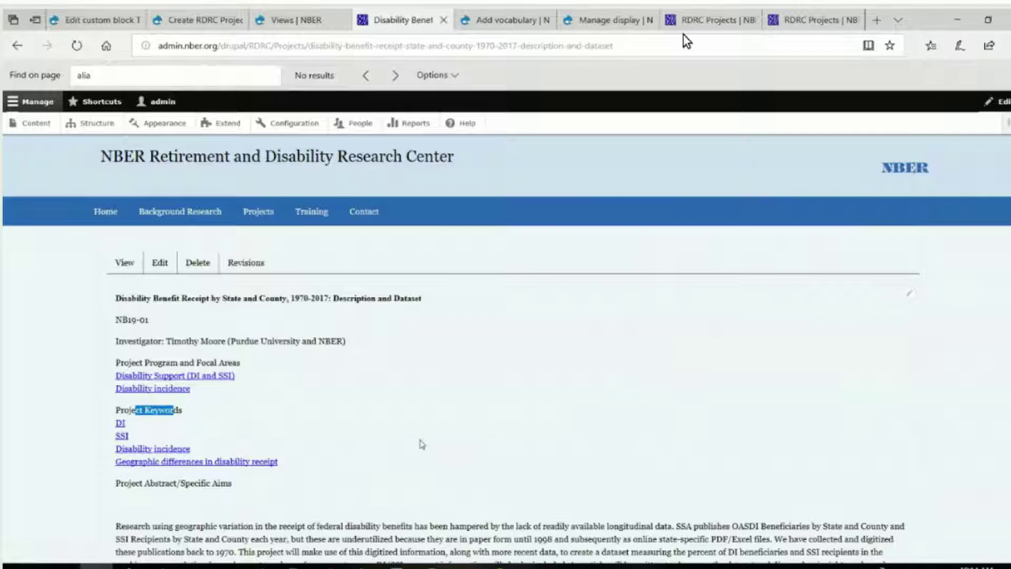
click(116, 302)
drag(116, 301, 425, 311)
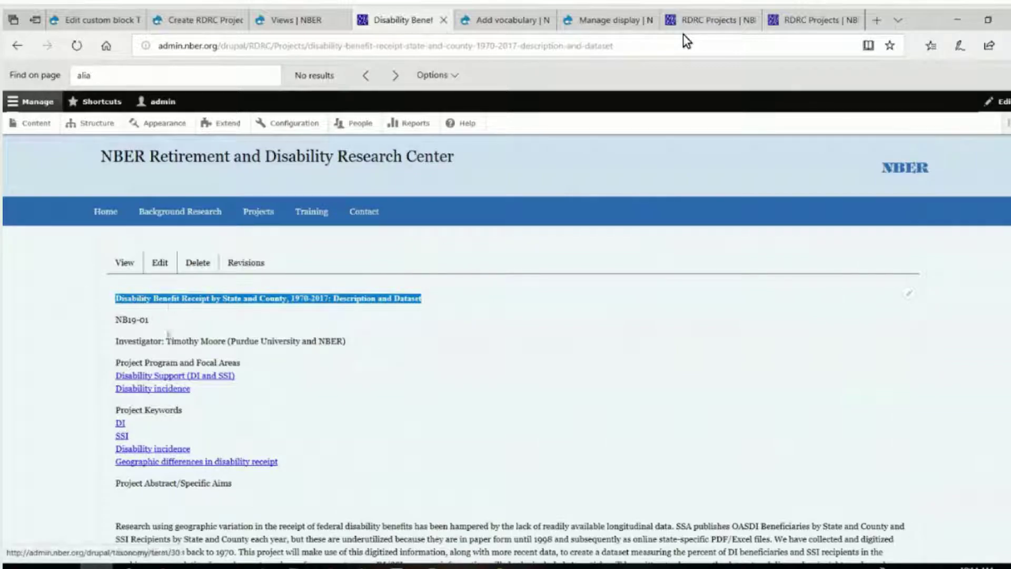
click(235, 330)
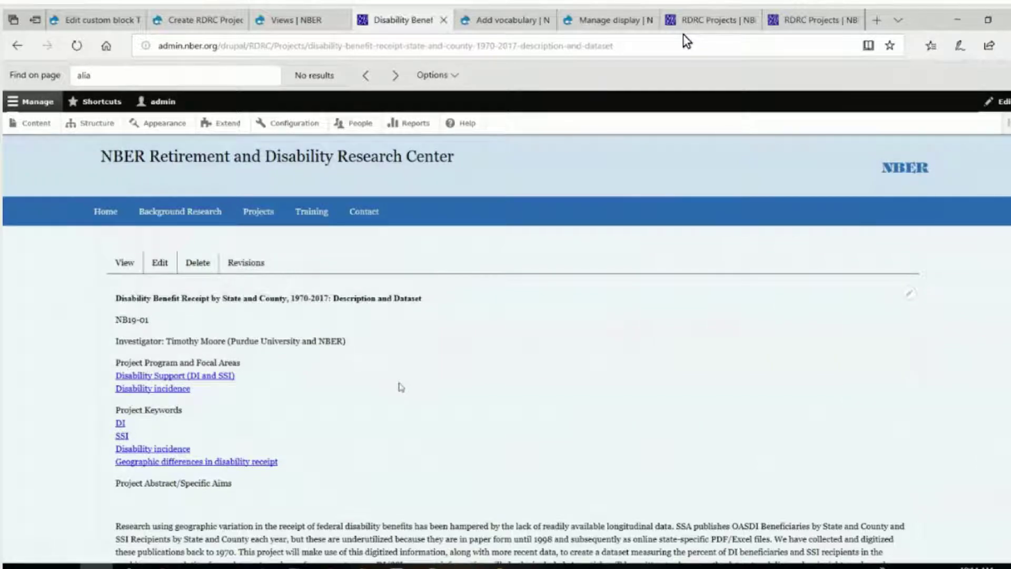
click(24, 55)
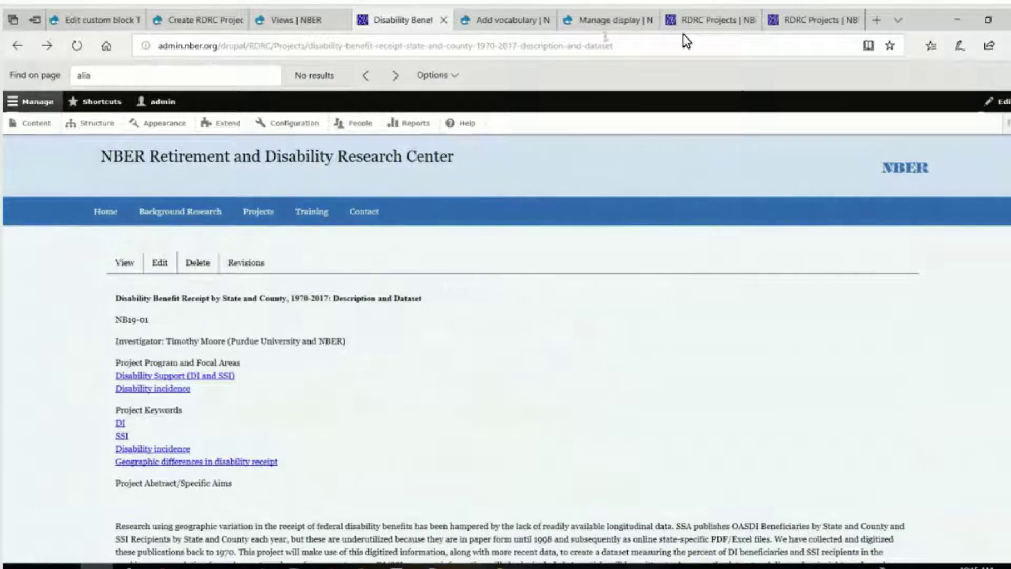
Step: Switch to "Overview - Year 1 Funded Projects - Abstracts.docx" in Word and examine where the NB19-01 title sits relative to the project ID
key(ctrl+Tab)
key(ctrl+Tab)
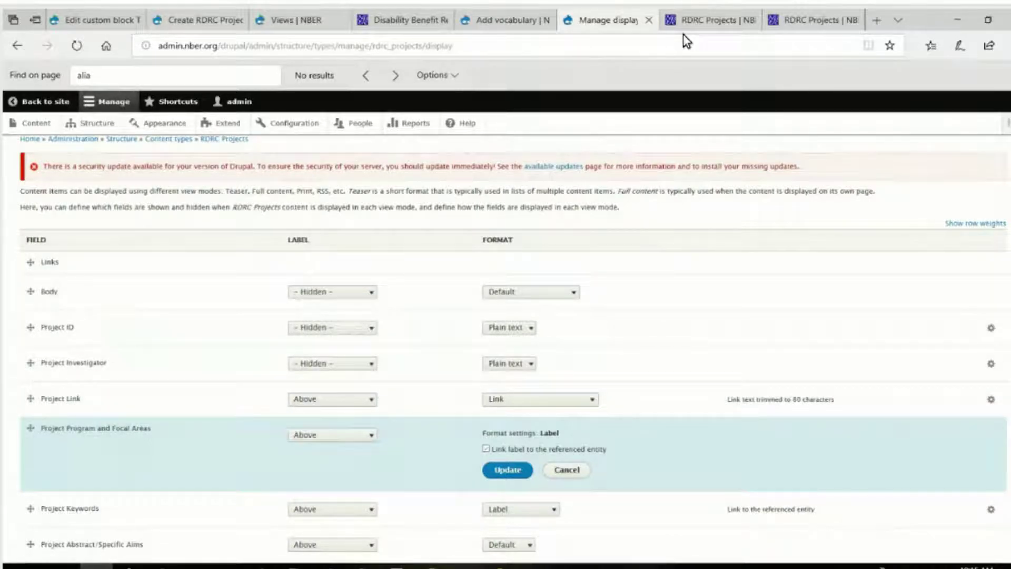
drag(1010, 69, 389, 134)
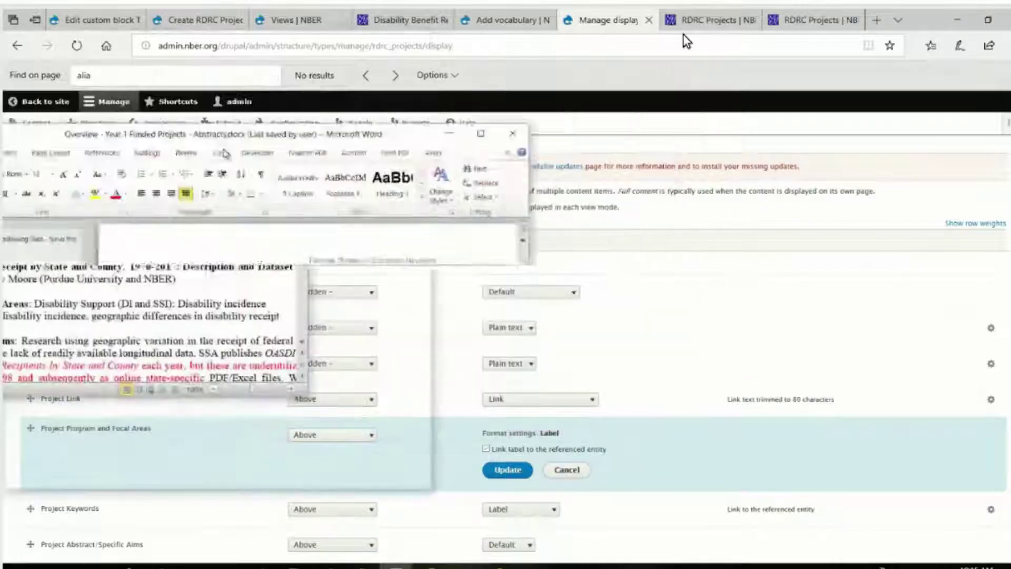
click(481, 133)
drag(354, 177, 806, 376)
click(350, 178)
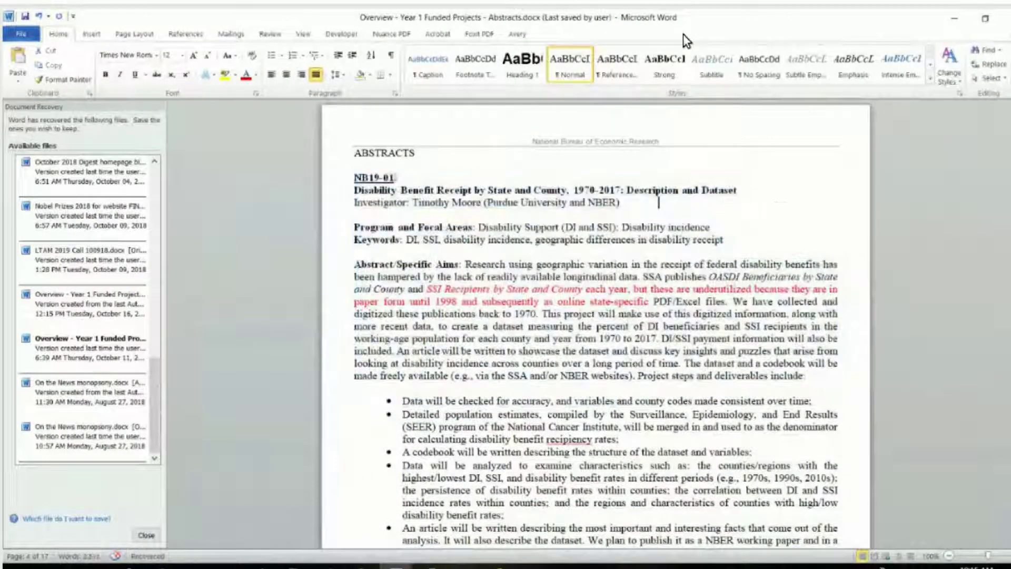
drag(354, 190, 769, 190)
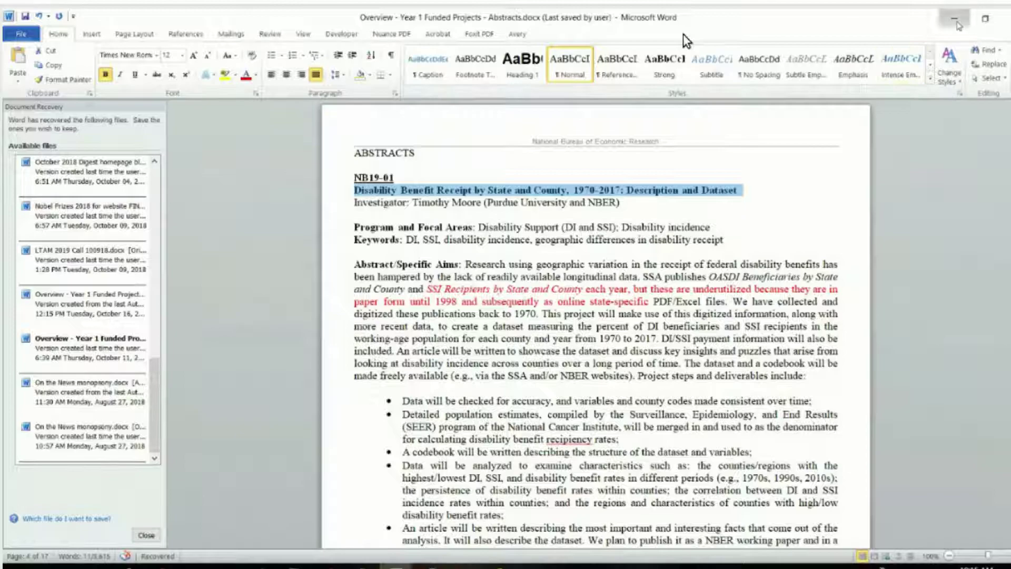
click(957, 23)
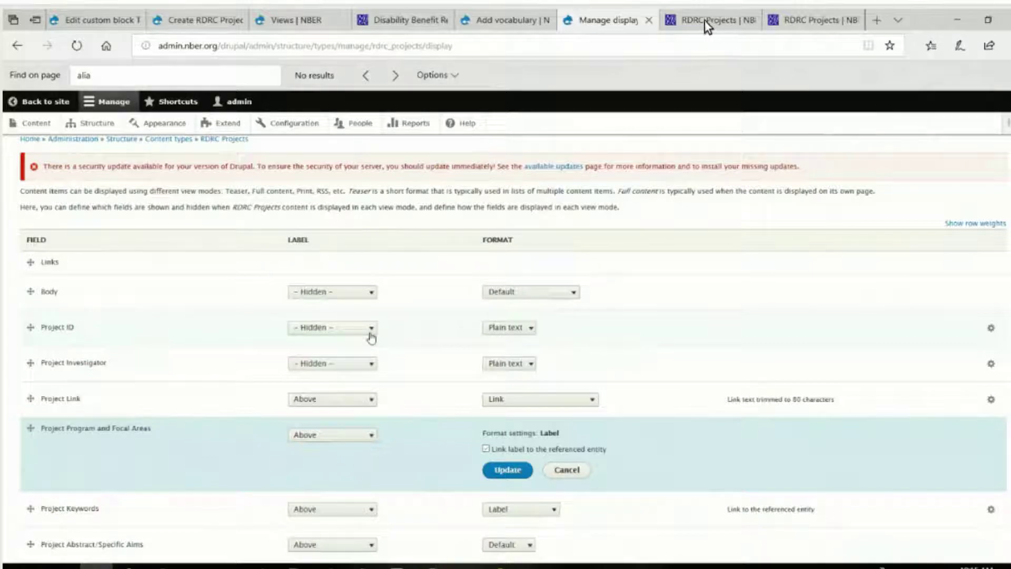
Step: View the NB19-01 project page on the public projects.nber.org site, checking how its fields are laid out
click(662, 27)
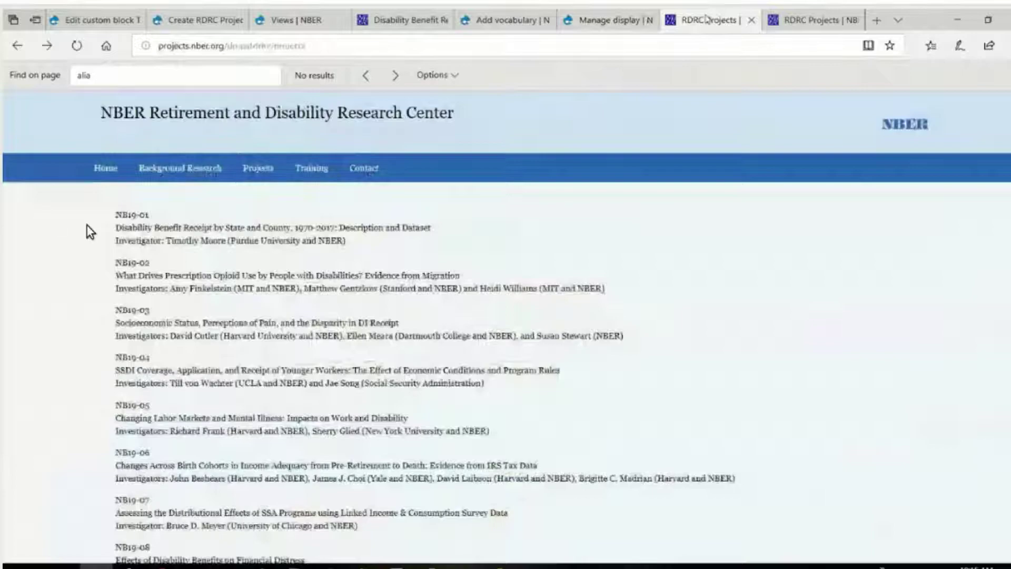
click(139, 217)
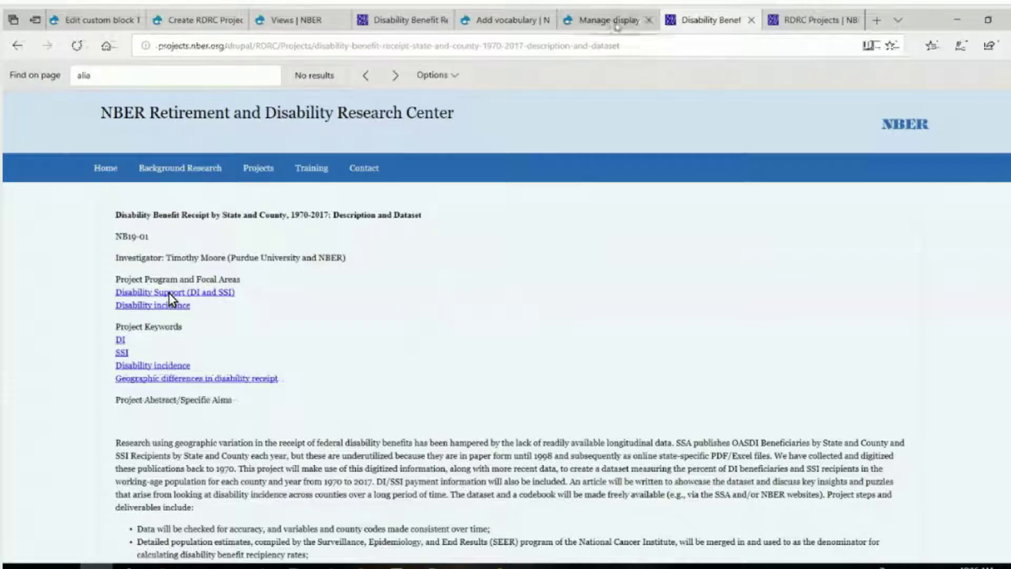
mouse_move(604, 27)
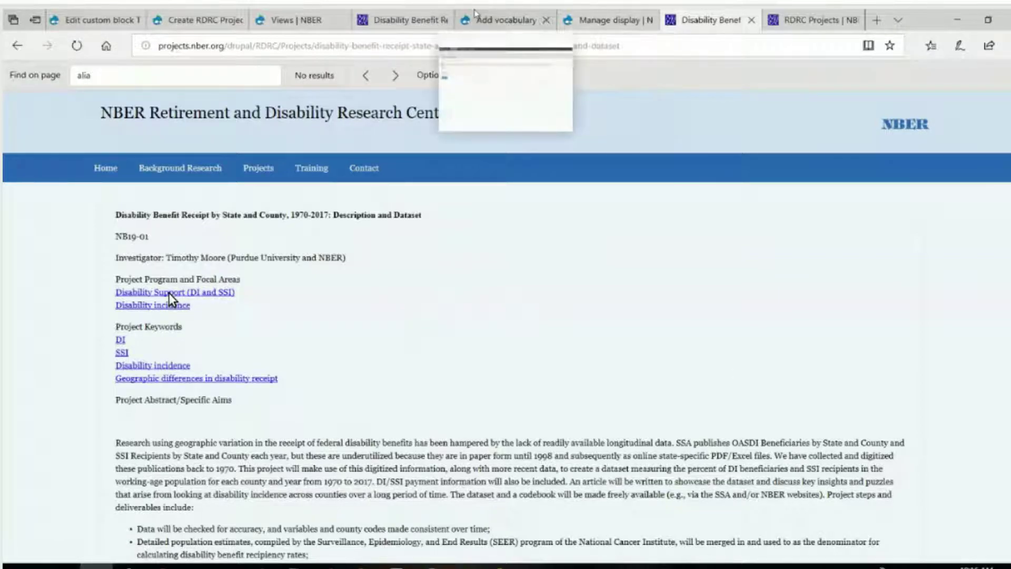
key(alt+Left)
key(alt+Left)
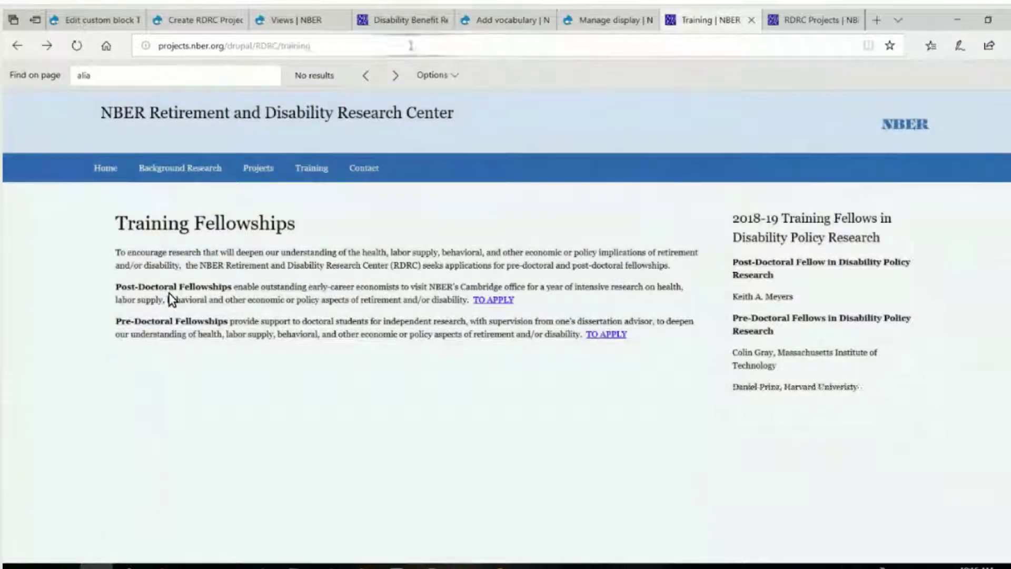
Step: Open the edit settings of the RDRC Projects content type and examine its Title field label
click(416, 24)
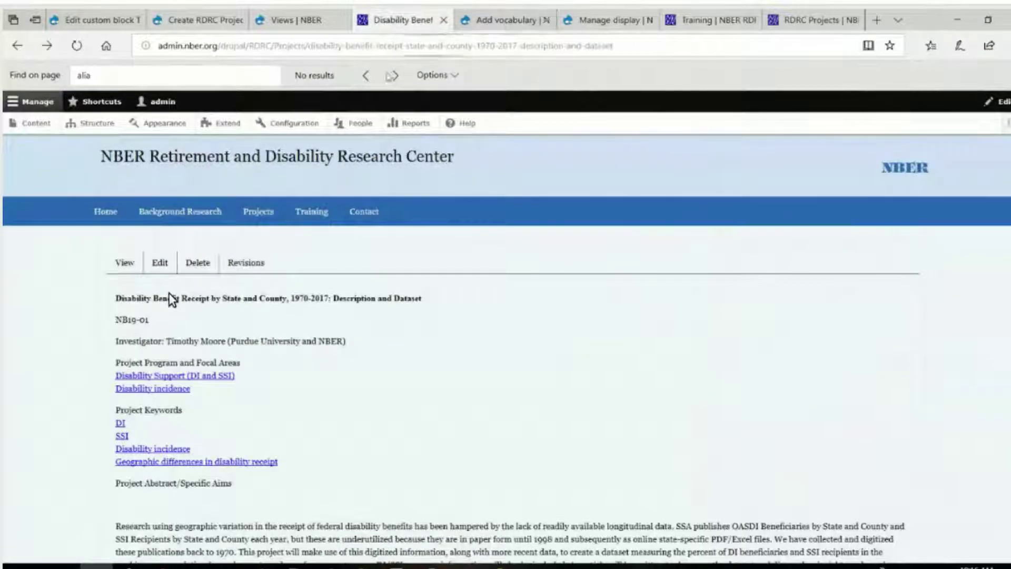
click(88, 125)
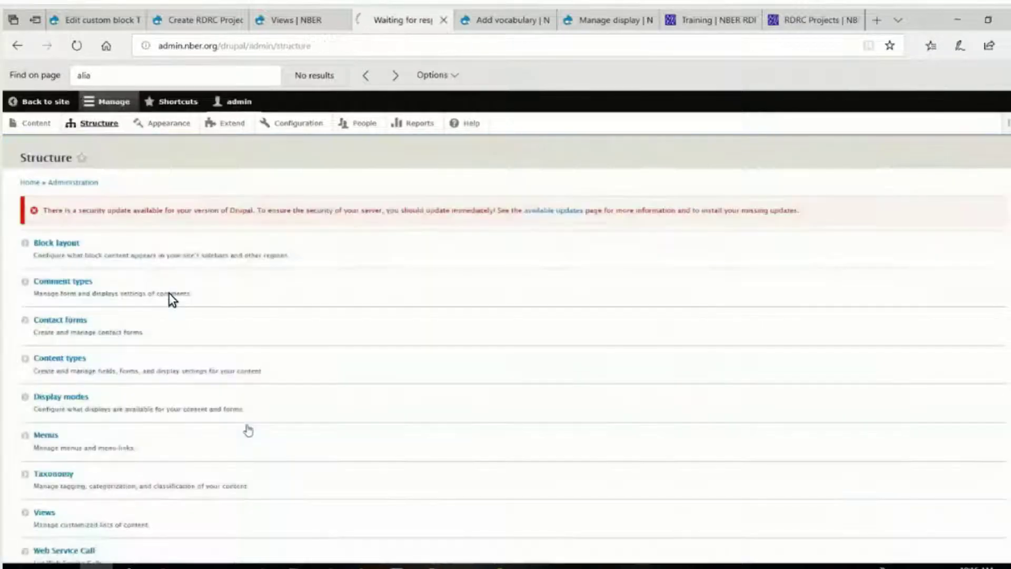
click(66, 361)
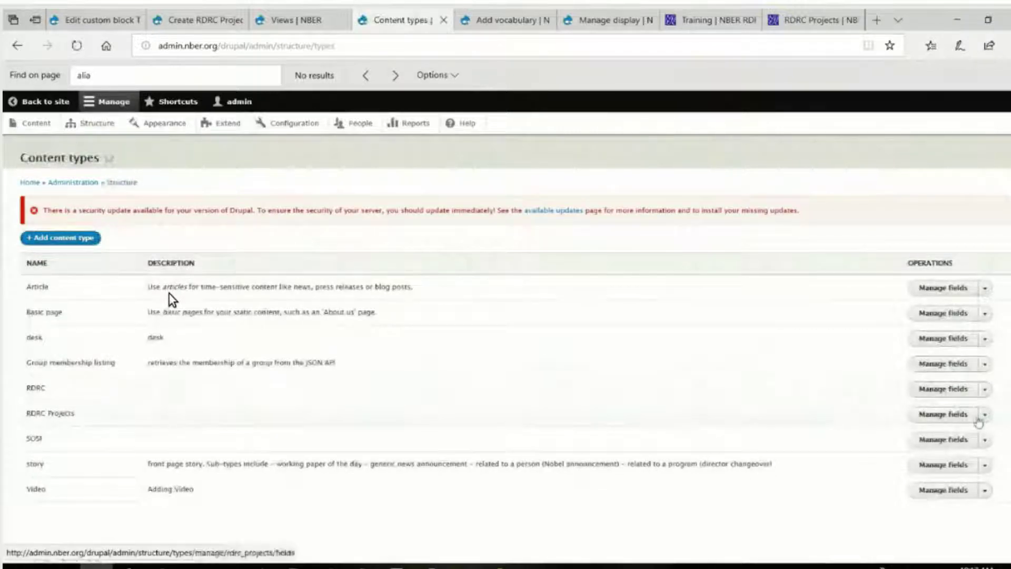
click(985, 415)
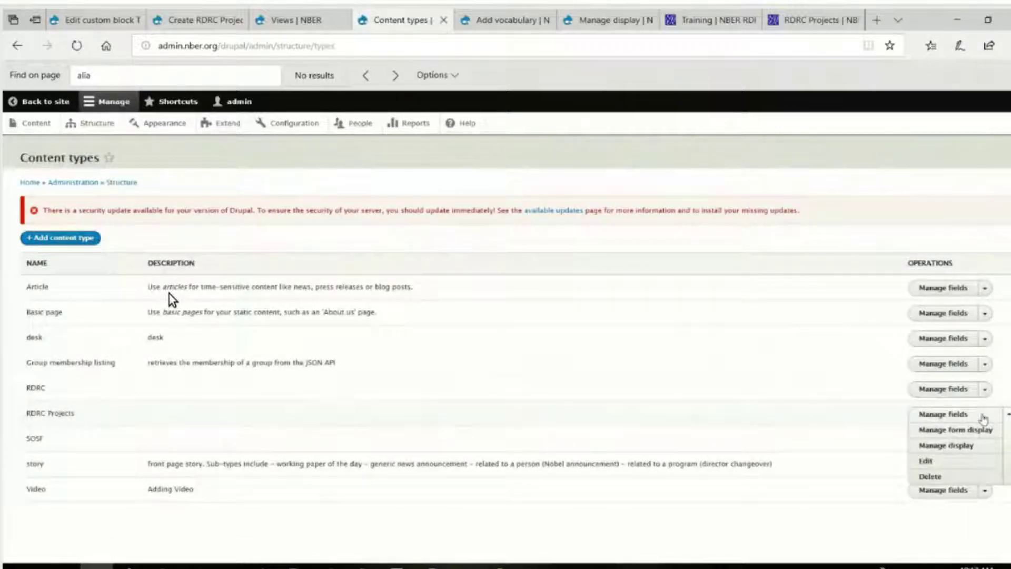
click(912, 466)
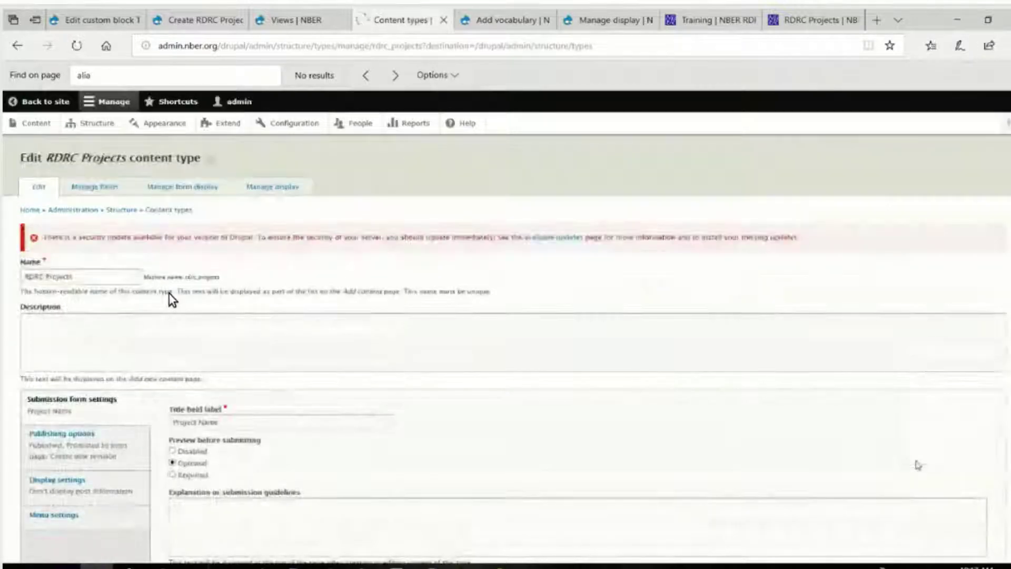
scroll(196, 413, down, 2)
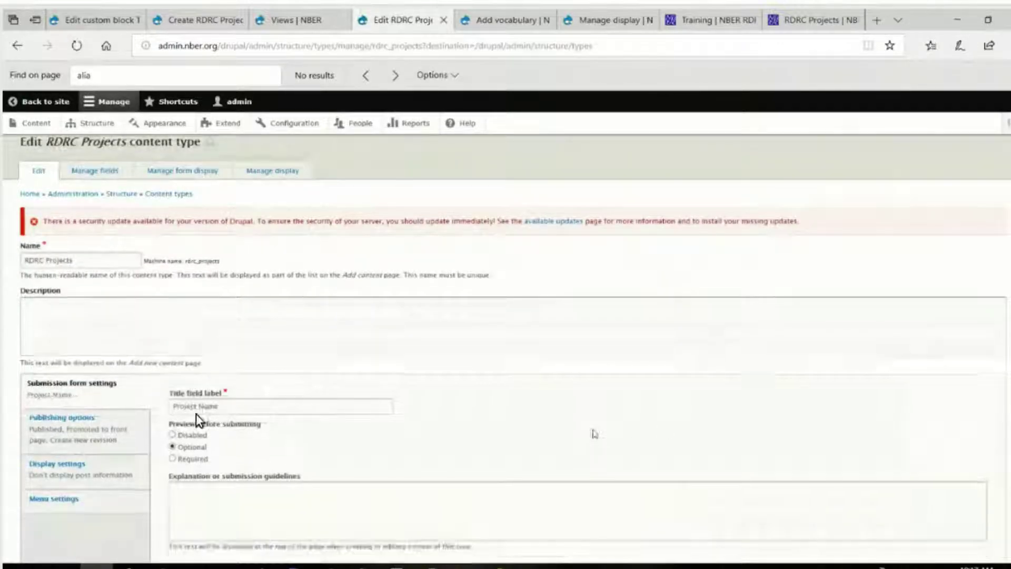
click(196, 351)
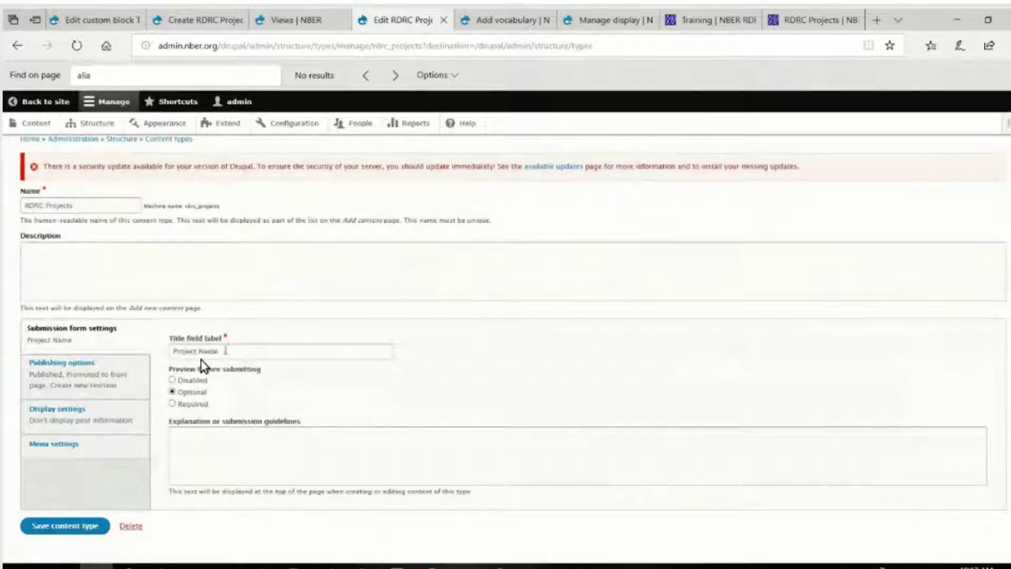
Step: Change the Title field label of the RDRC Projects content type to "Project ID" and save the content type
double_click(211, 351)
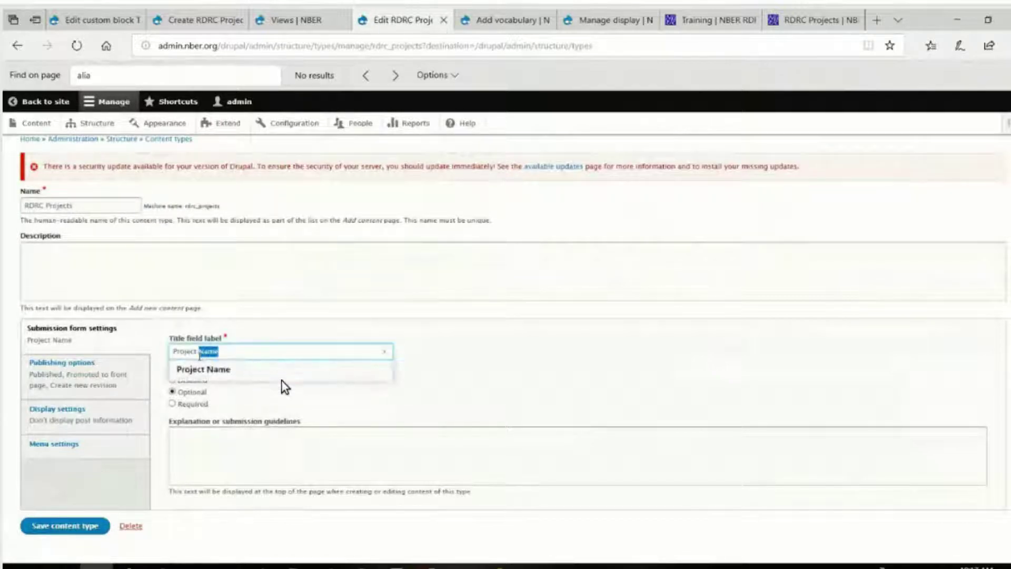
key(BackSpace)
text(ID)
click(71, 526)
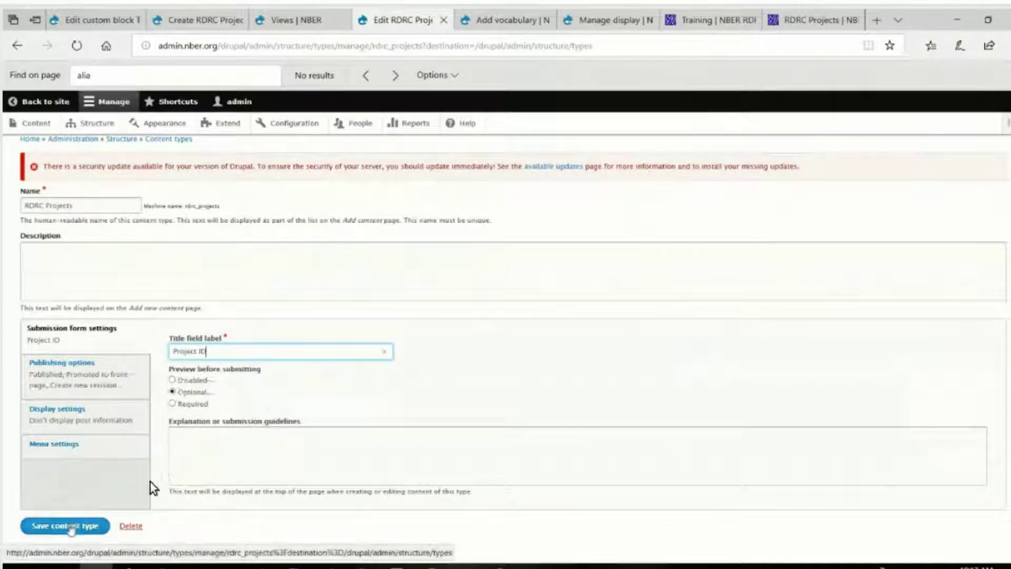
click(72, 527)
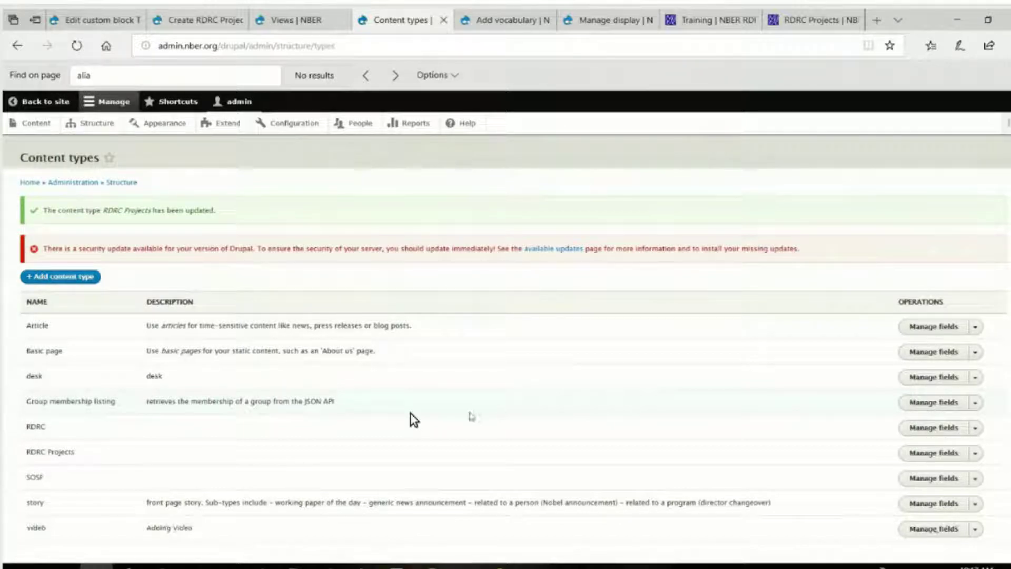
Step: Add a new Text (plain) field labelled "Project Name" to the RDRC Projects content type
click(912, 455)
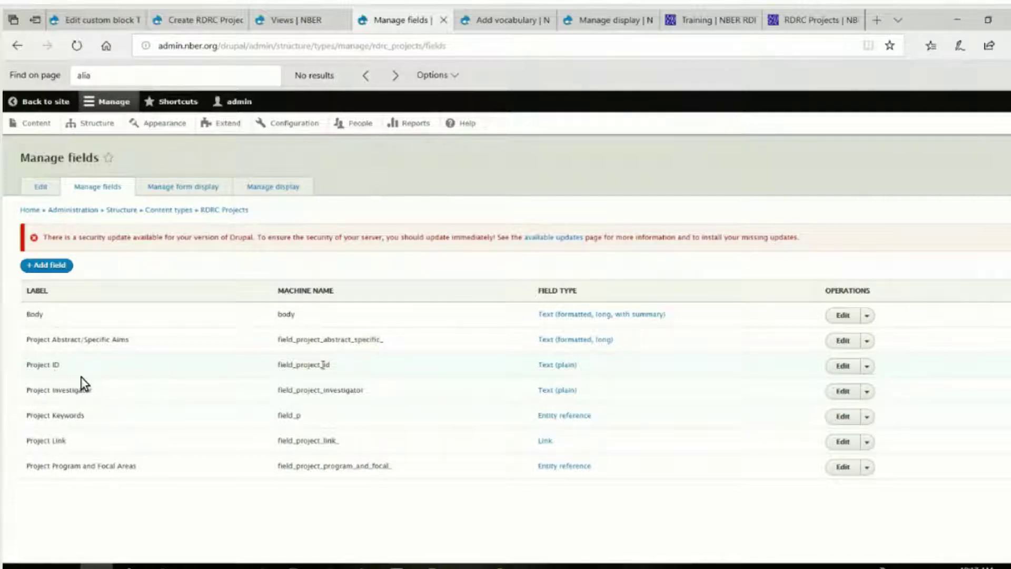
click(55, 267)
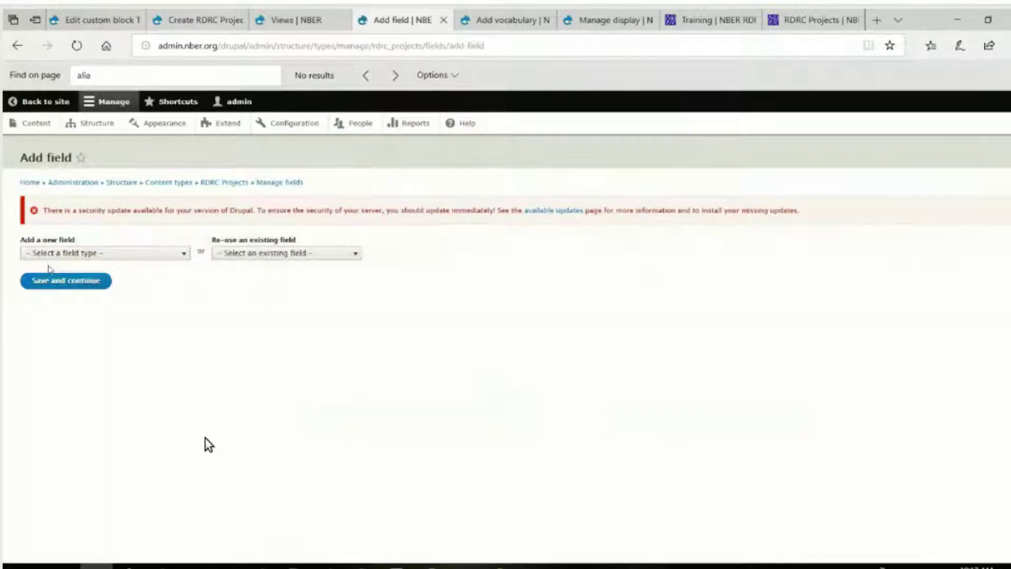
click(184, 253)
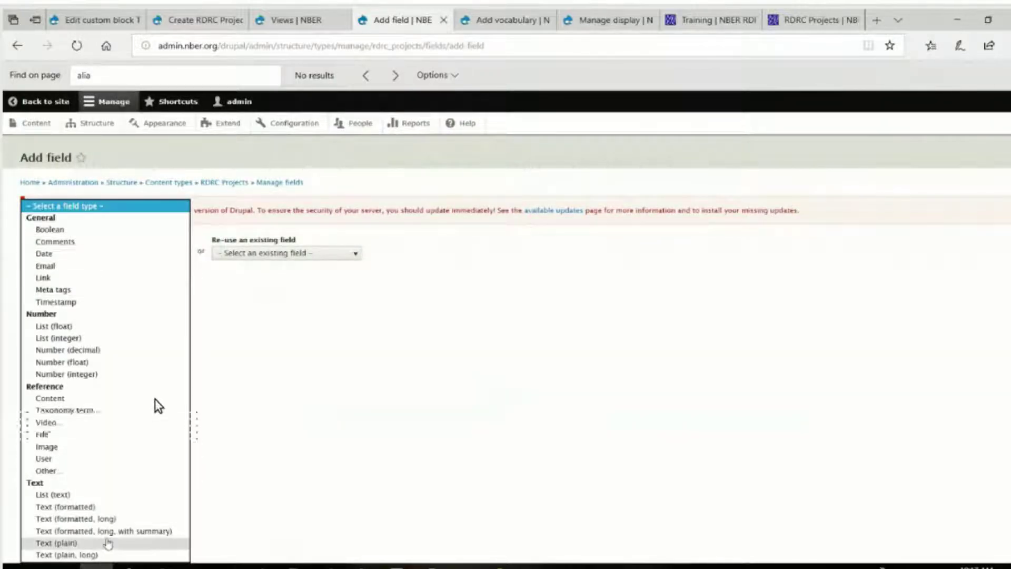
click(107, 546)
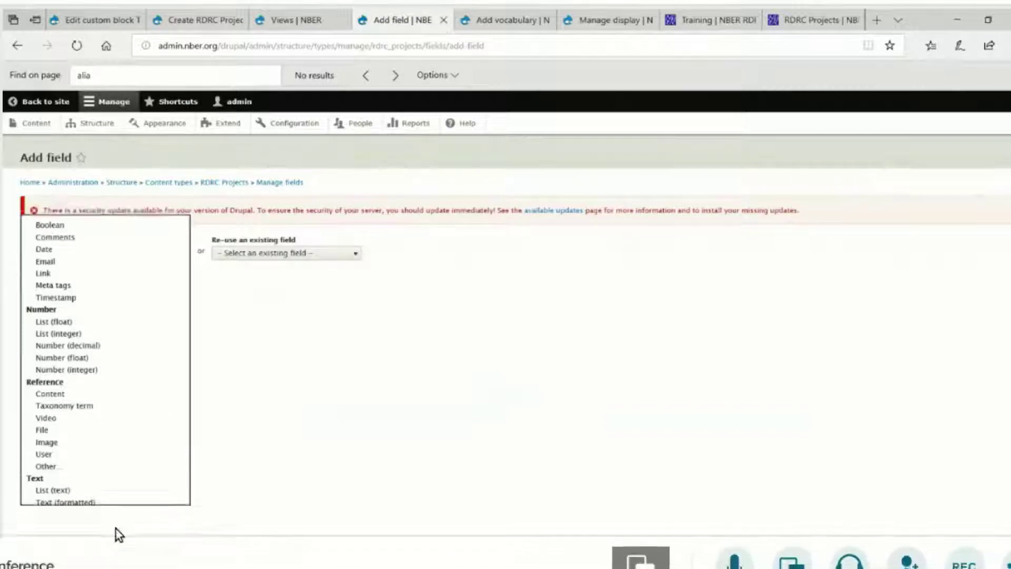
click(51, 289)
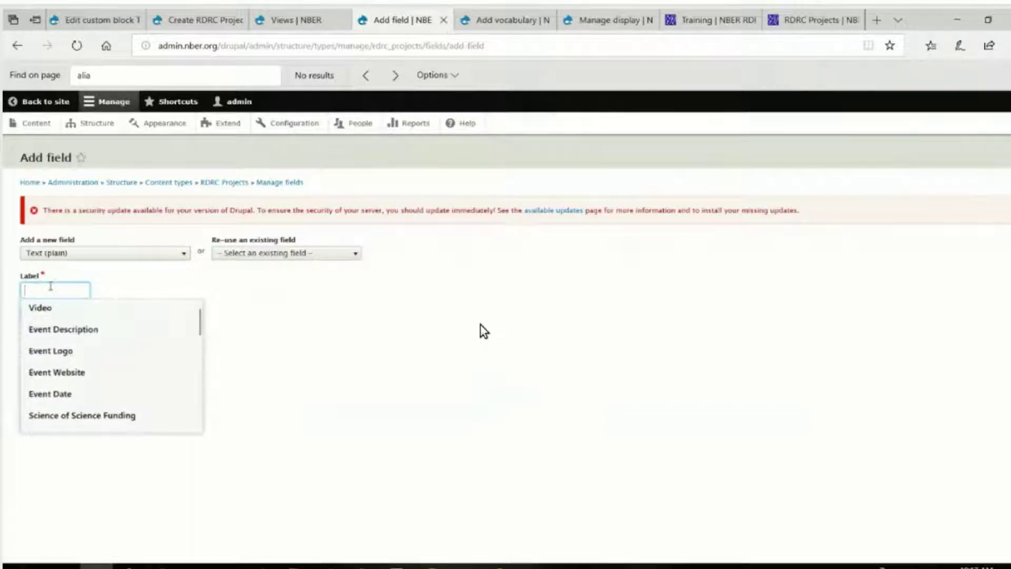
text(Project)
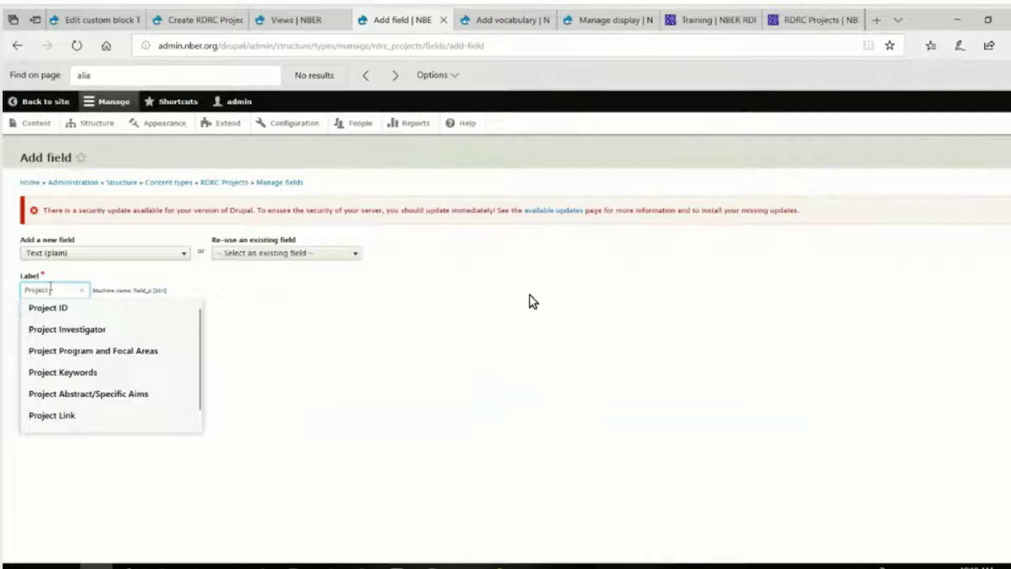
text( Name)
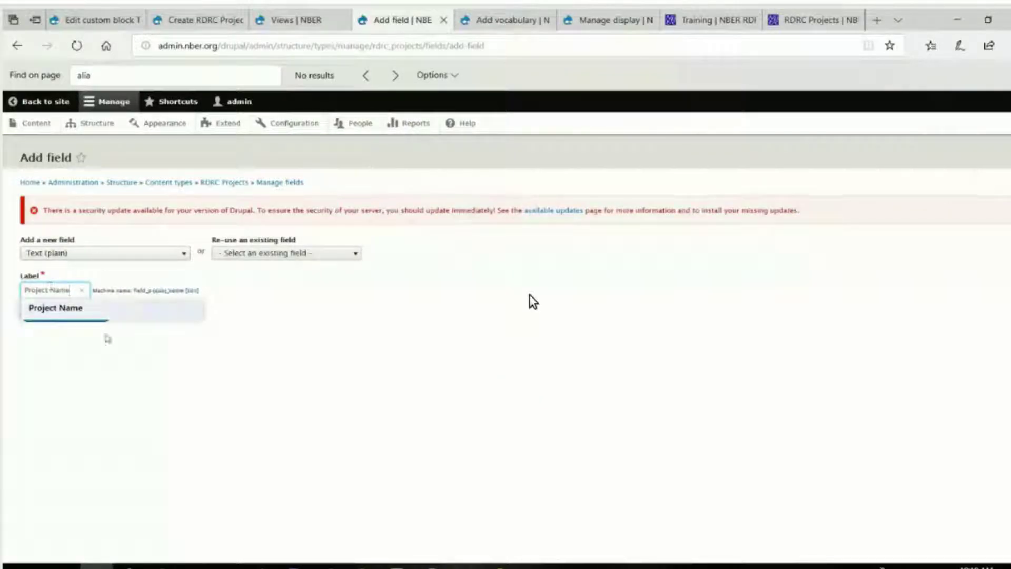
click(106, 337)
click(85, 320)
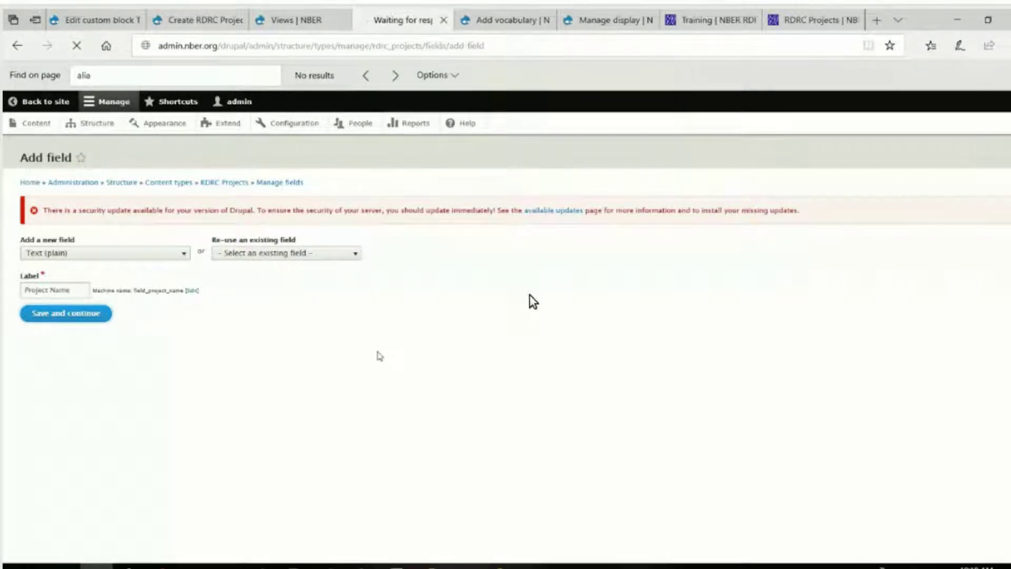
click(106, 317)
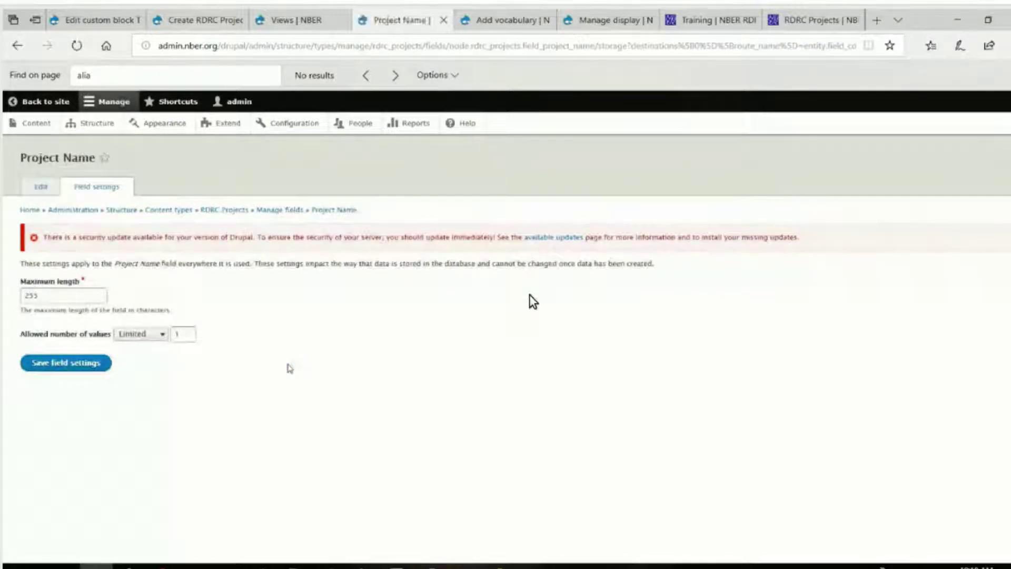
Step: Save the Project Name field's storage settings and its RDRC Projects settings with the default values
click(79, 363)
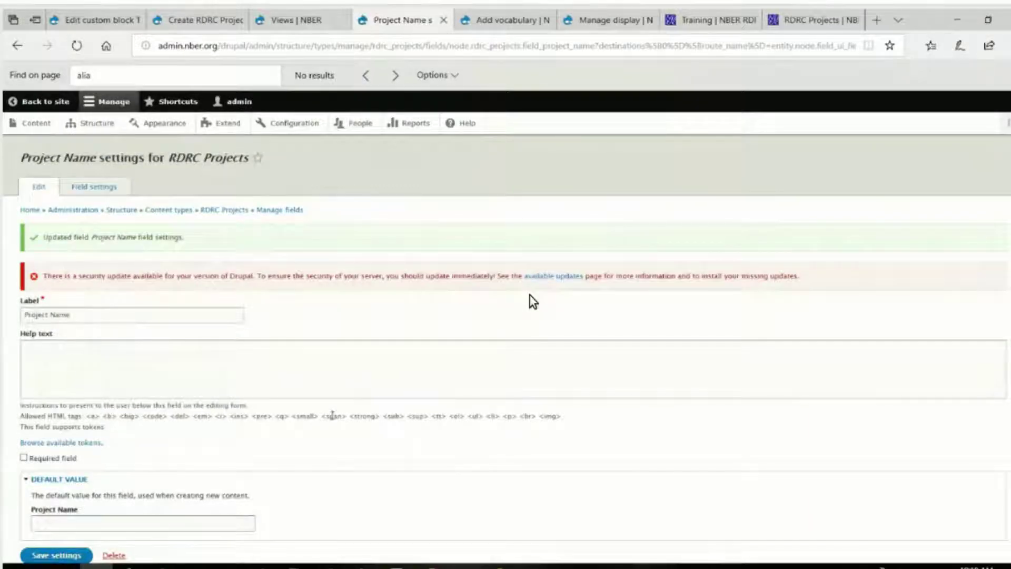
scroll(75, 524, down, 1)
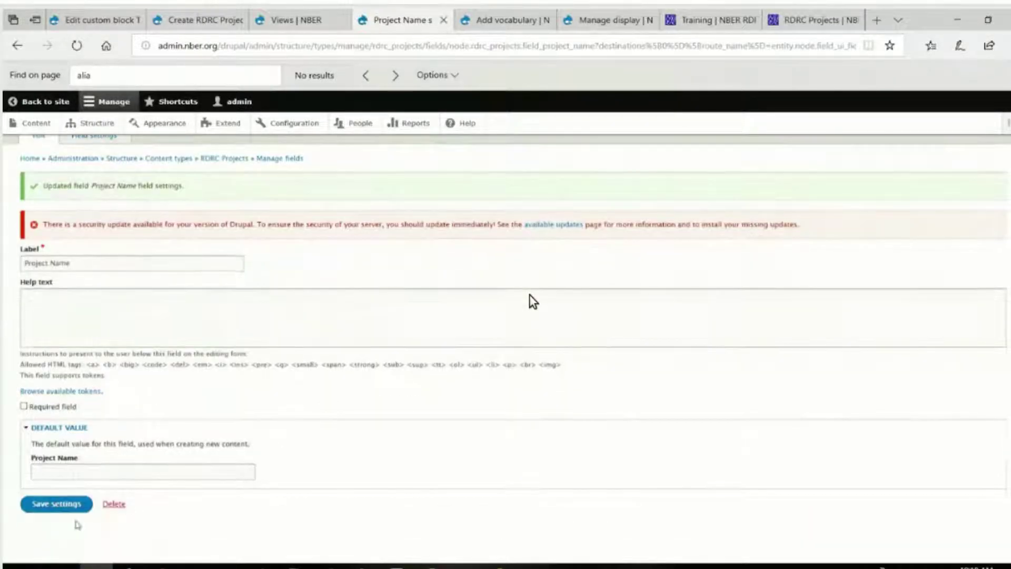
click(74, 509)
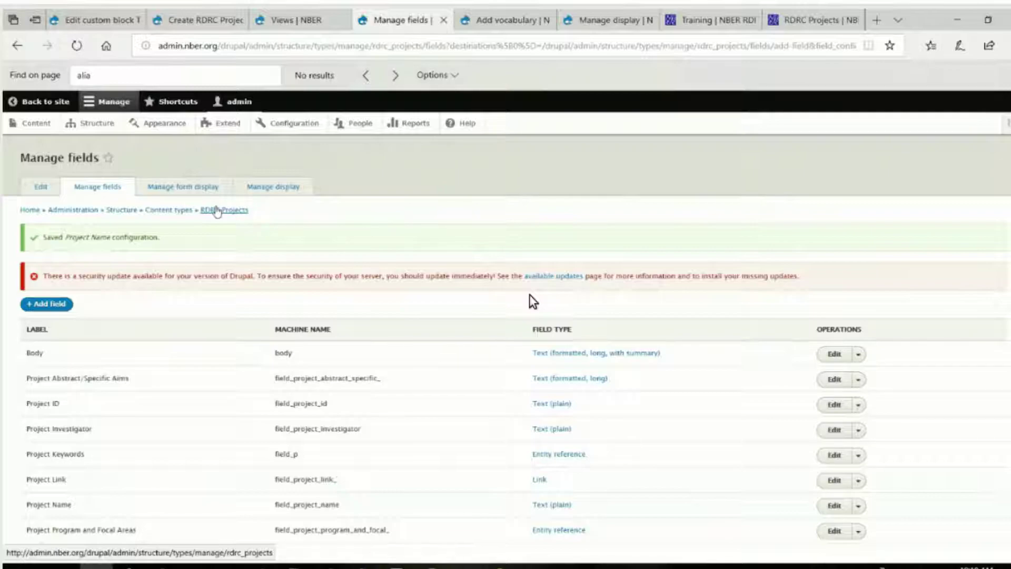
Step: Check the public Projects listing, and open the RDRC Projects view for editing in Drupal
click(812, 20)
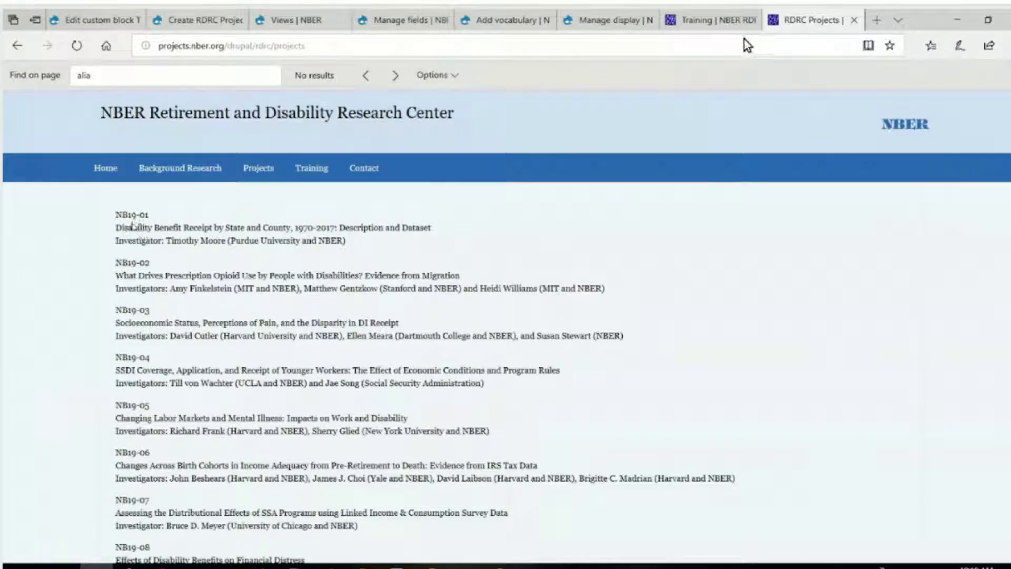
click(698, 18)
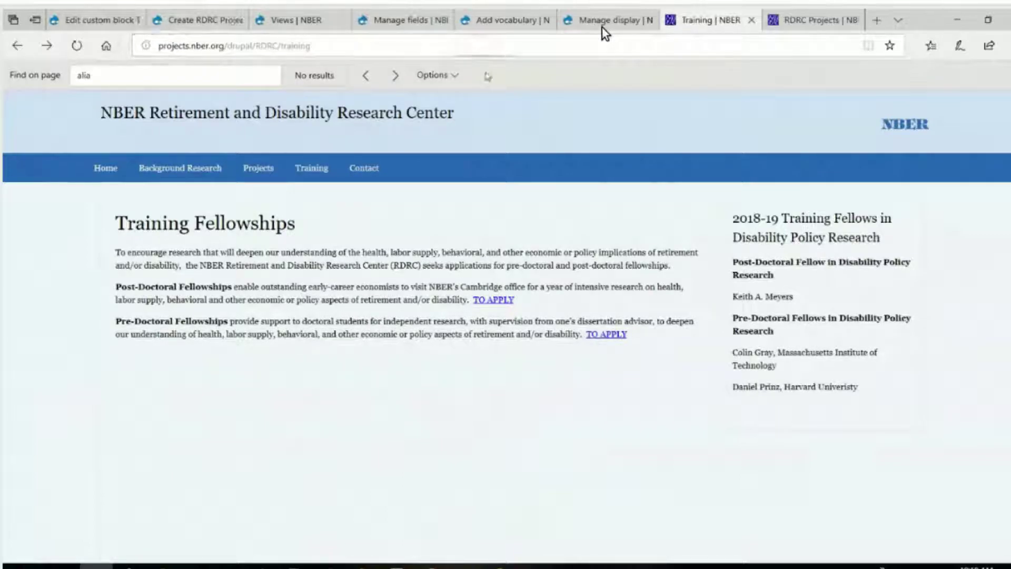
click(297, 20)
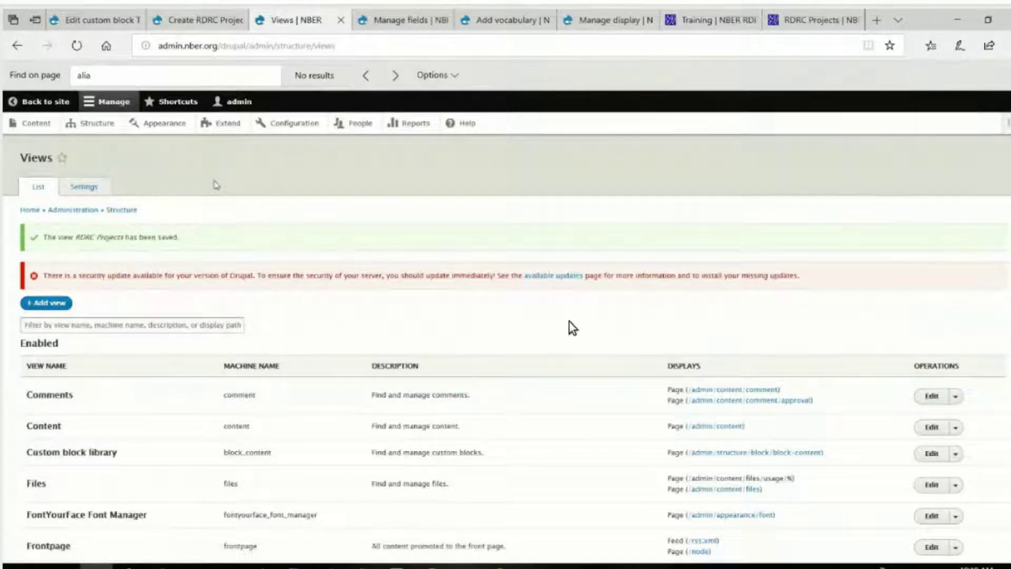
scroll(541, 335, down, 7)
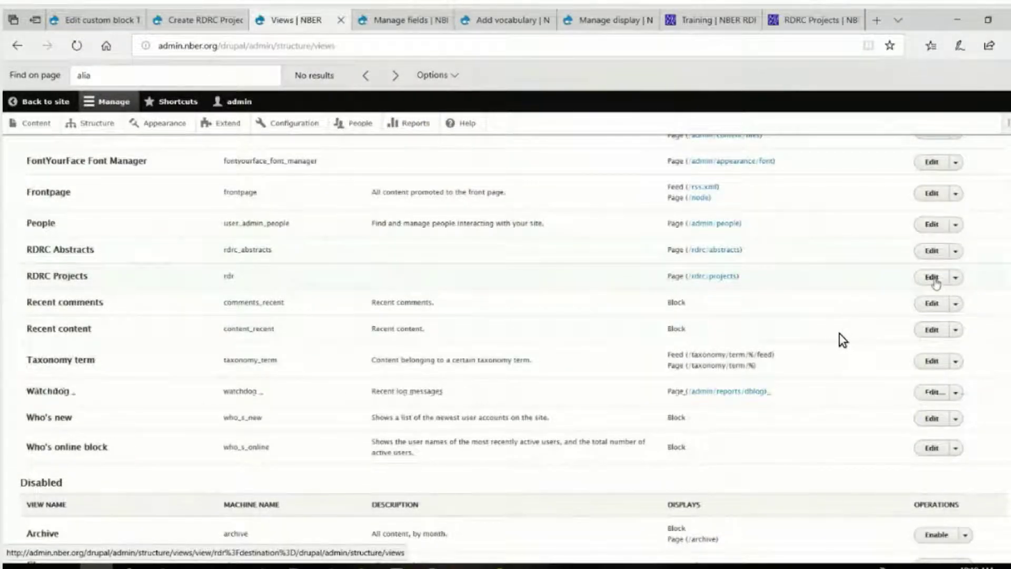
click(931, 278)
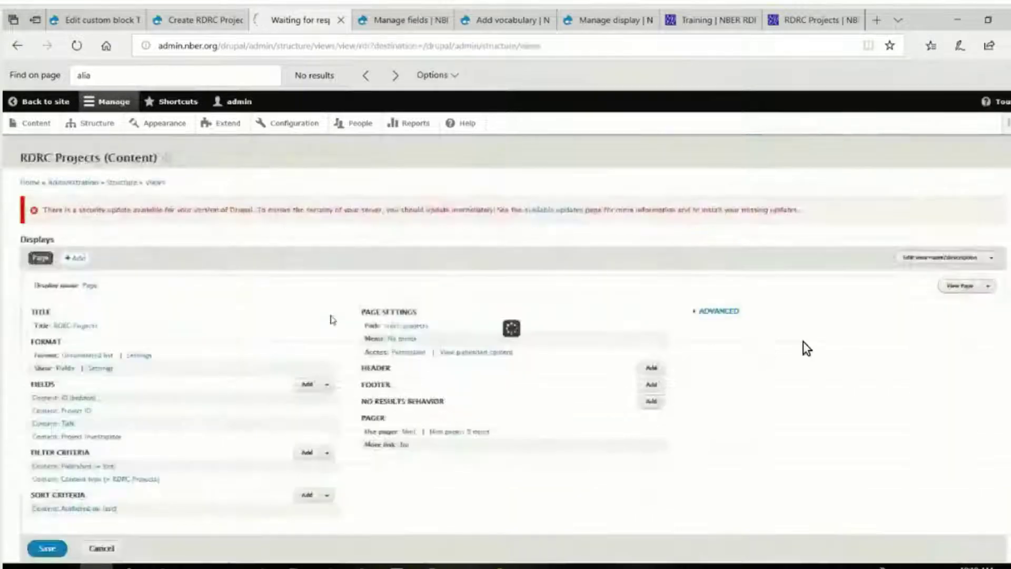
Step: Add the Project Name field to the RDRC Projects view as plain text without a label
scroll(375, 350, down, 2)
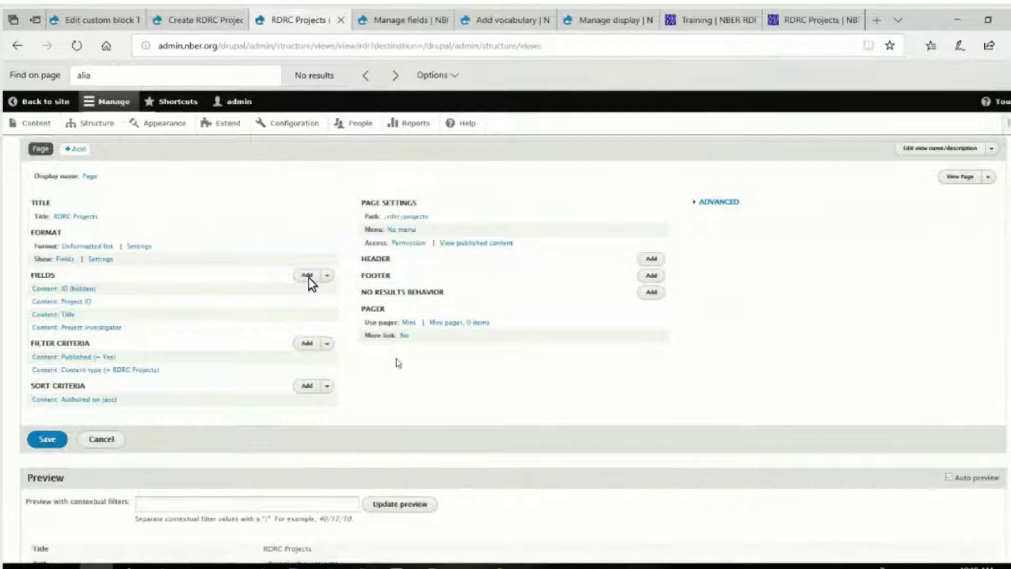
click(74, 149)
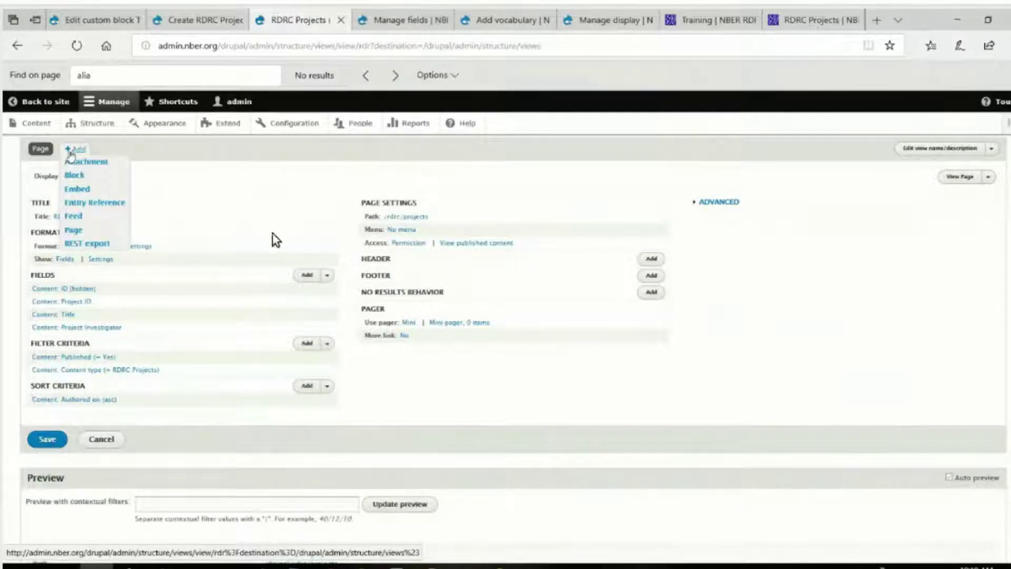
click(77, 296)
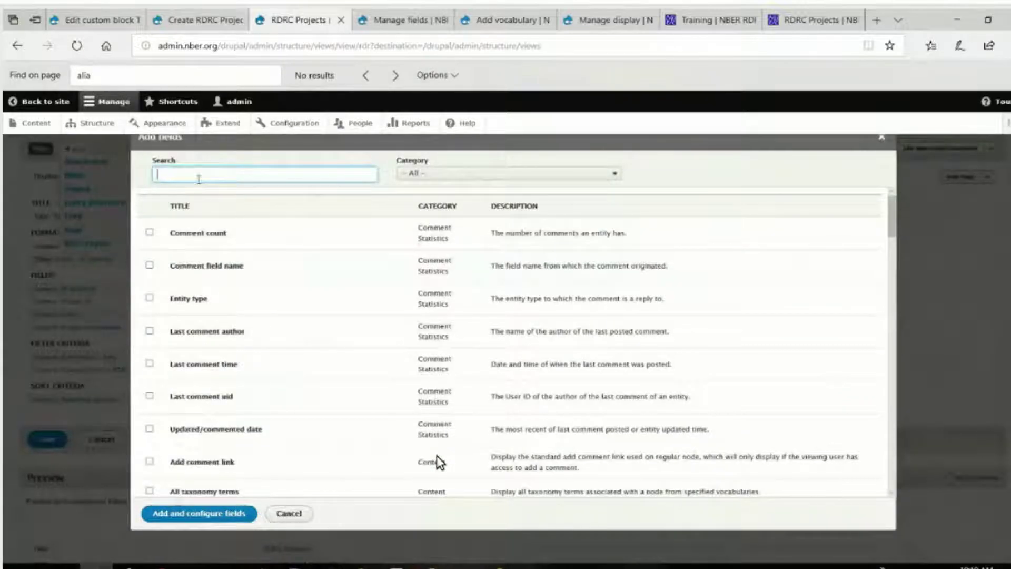
text(project)
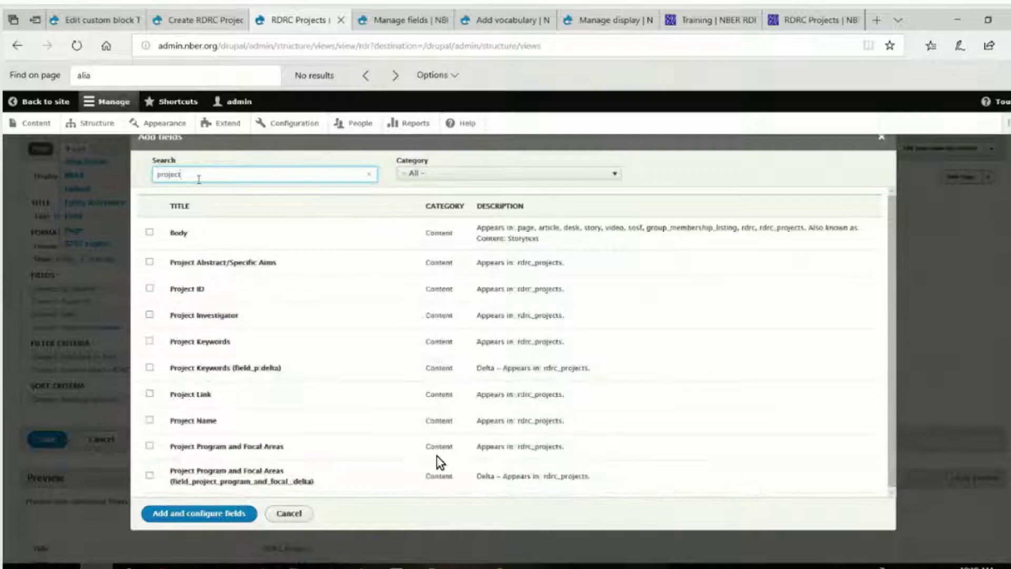
click(149, 420)
click(195, 514)
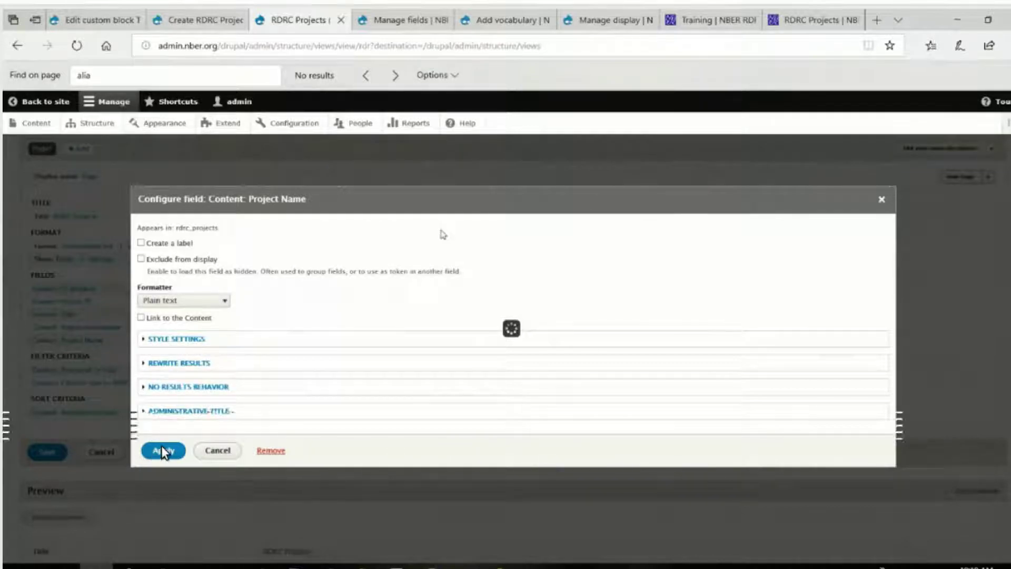
click(176, 449)
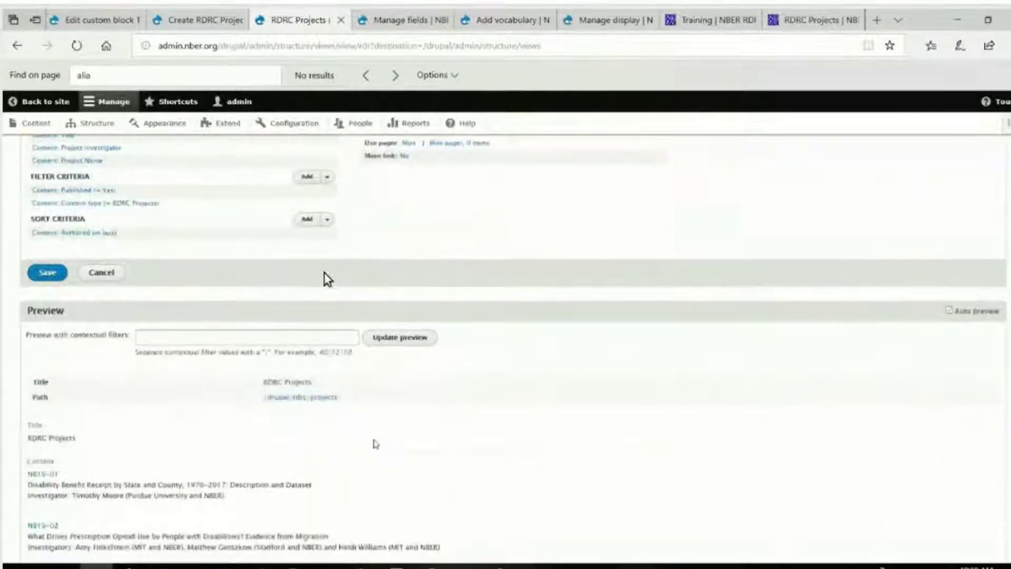
Step: Rearrange the view's fields so that Project Name sits between Title and Project Investigator
click(327, 237)
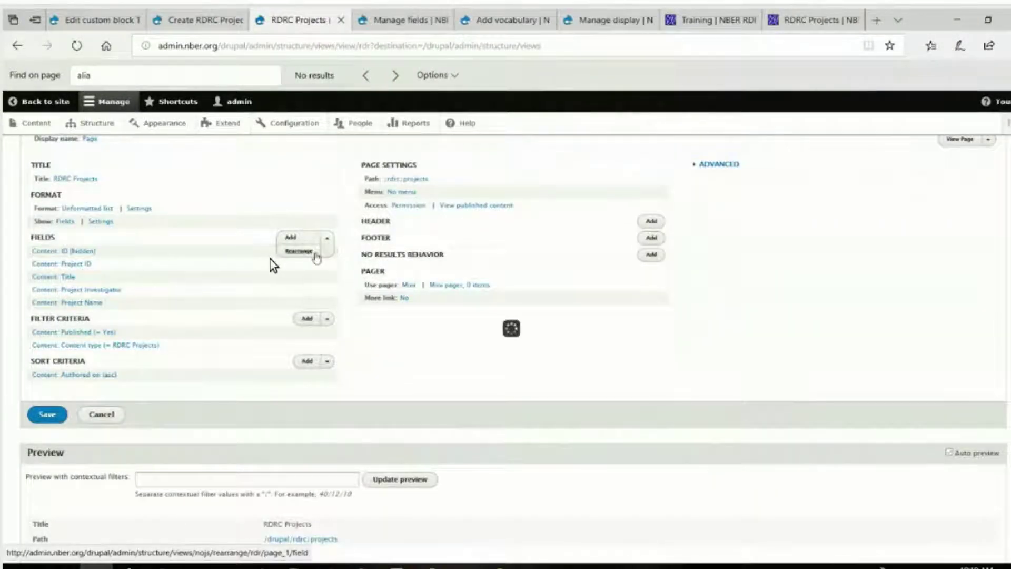
click(311, 250)
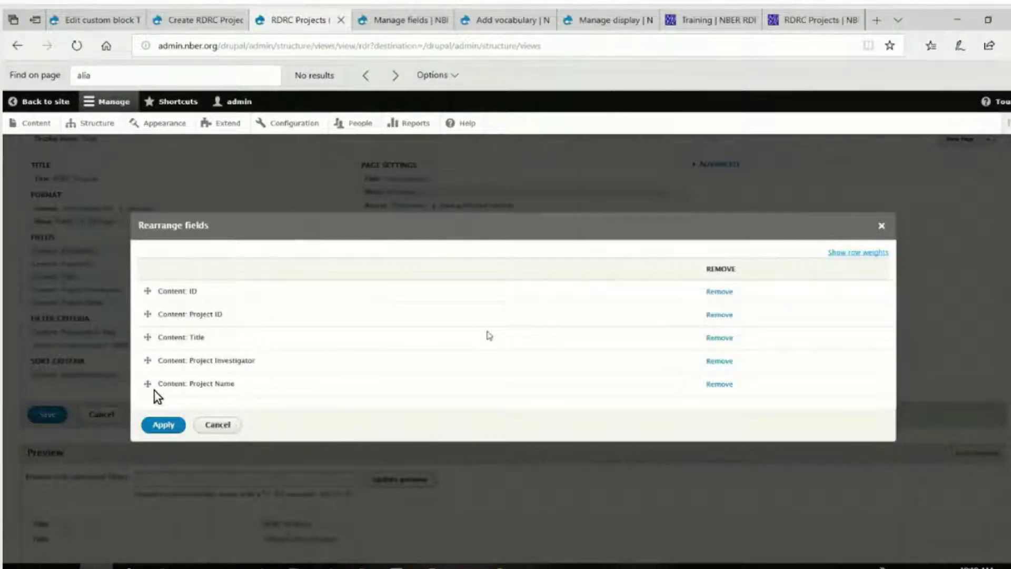
drag(141, 386, 146, 310)
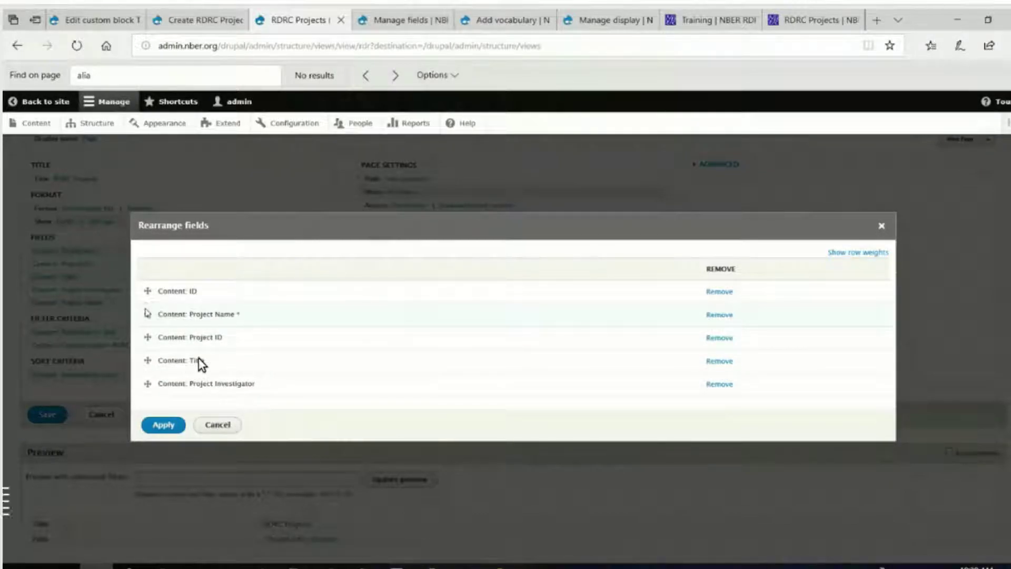
key(Down)
key(Down)
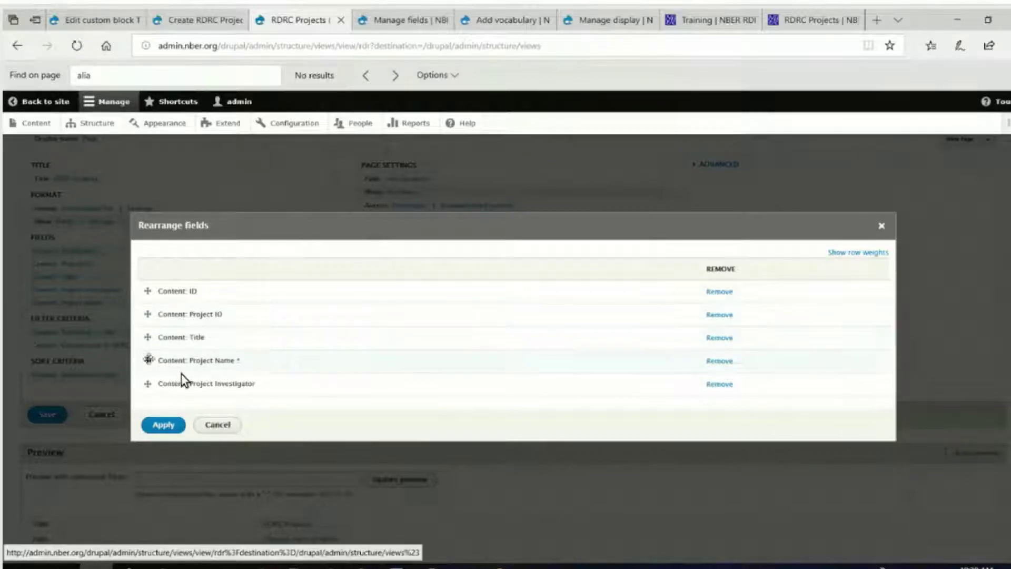
click(163, 426)
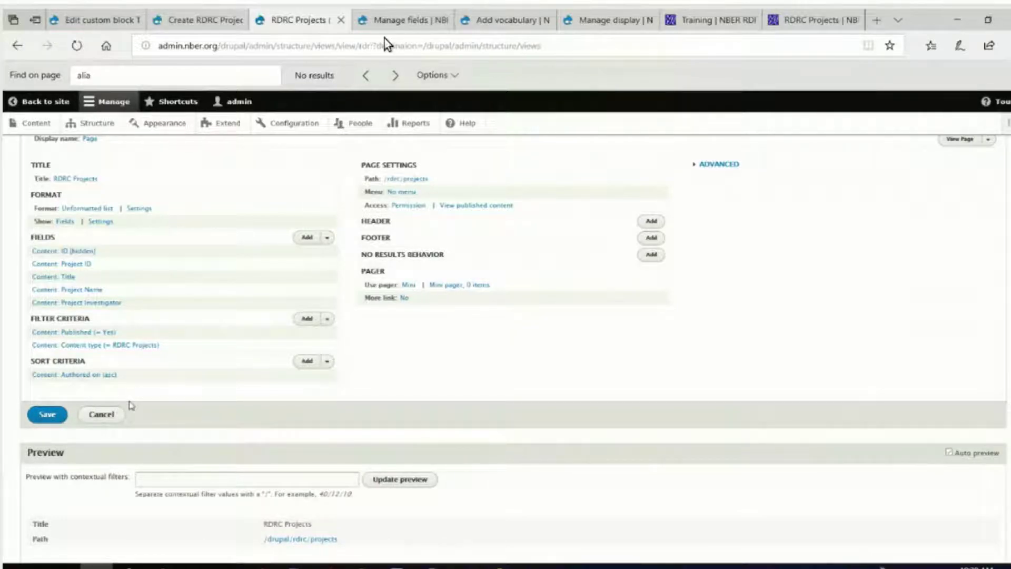
Step: Configure the Title field in the RDRC Projects view to link to its content
click(67, 280)
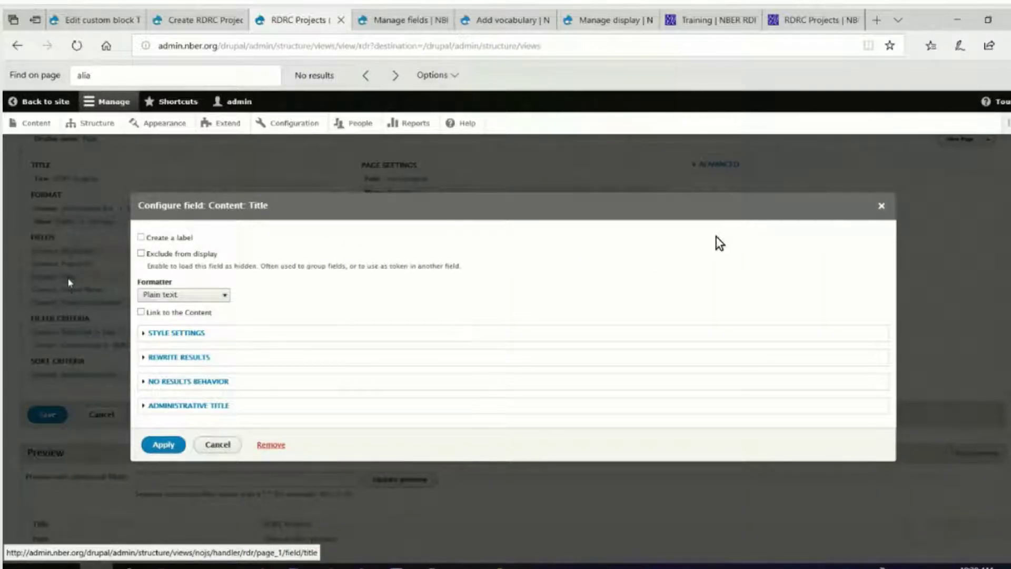
click(193, 315)
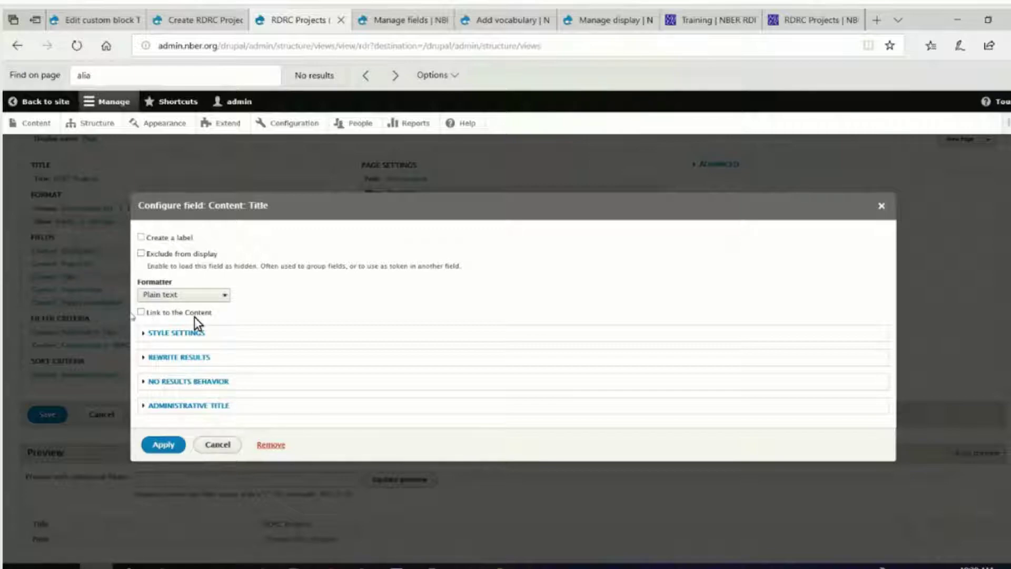
click(165, 445)
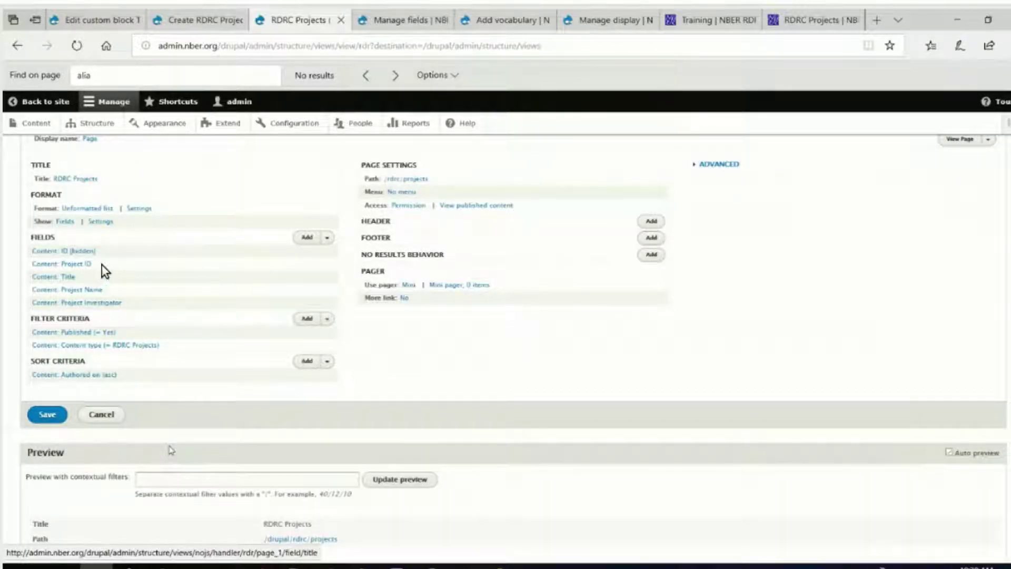
Step: Exclude the Project ID field from display in the RDRC Projects view and save the view
click(76, 264)
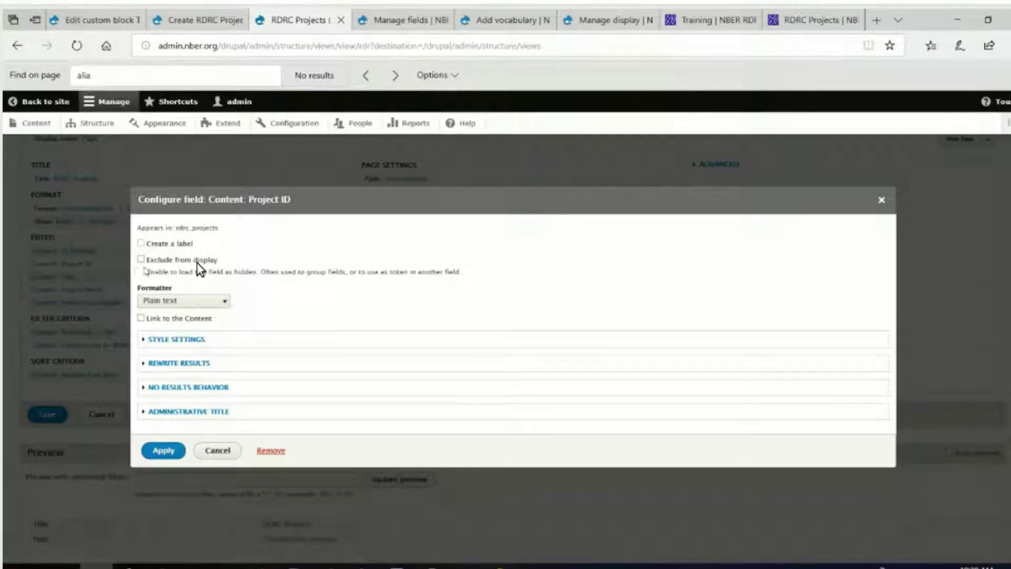
click(161, 451)
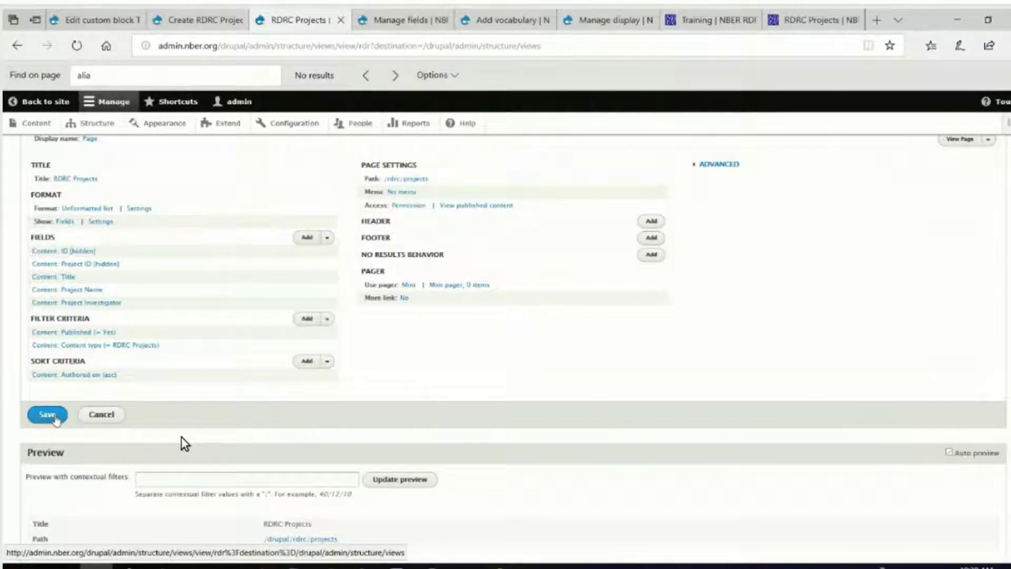
click(55, 417)
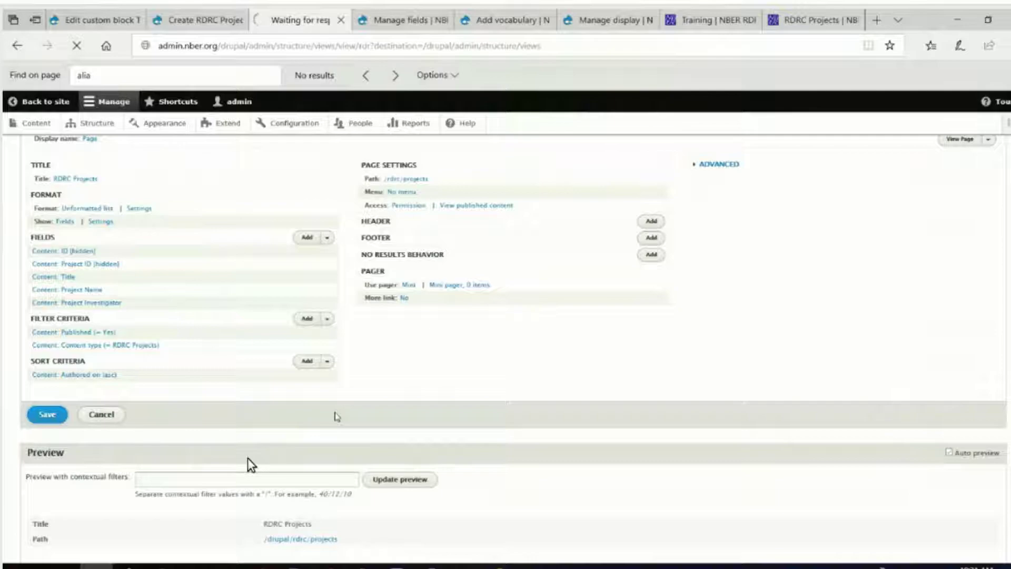
scroll(248, 457, down, 9)
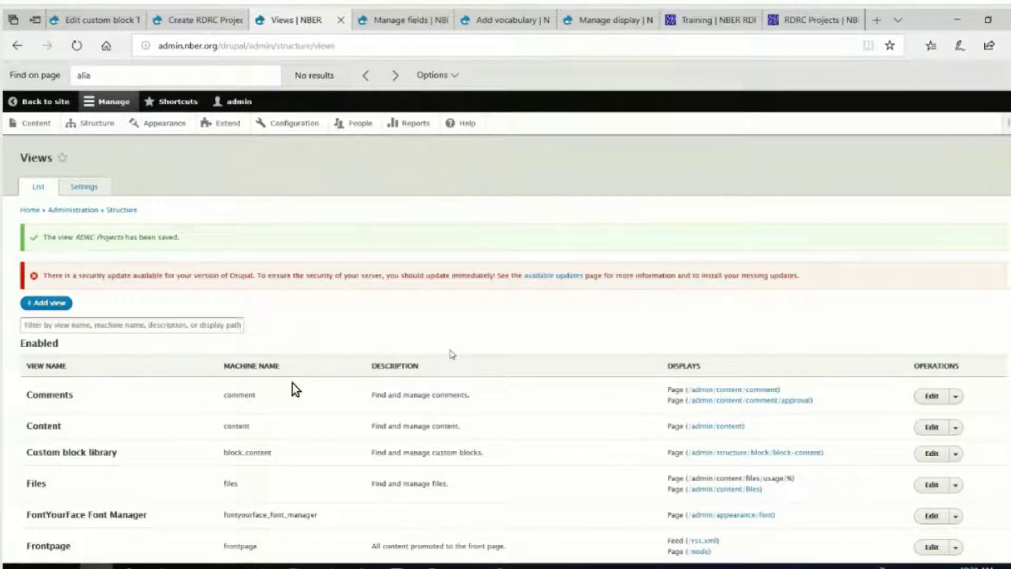
Step: Edit the Disability Benefit Receipt project from the content list, copy its full title, and replace that title with NB19-01
click(41, 130)
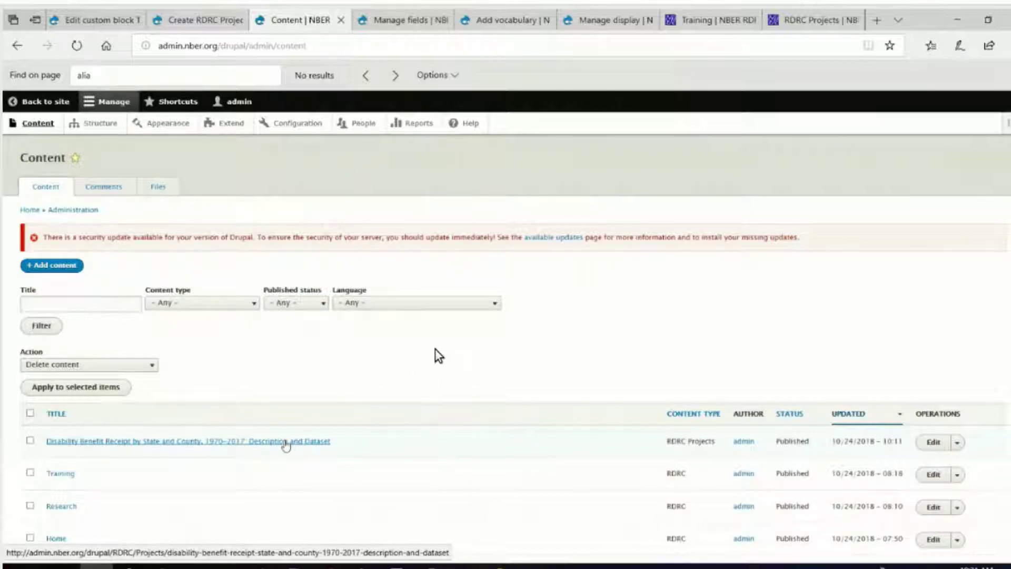
click(285, 442)
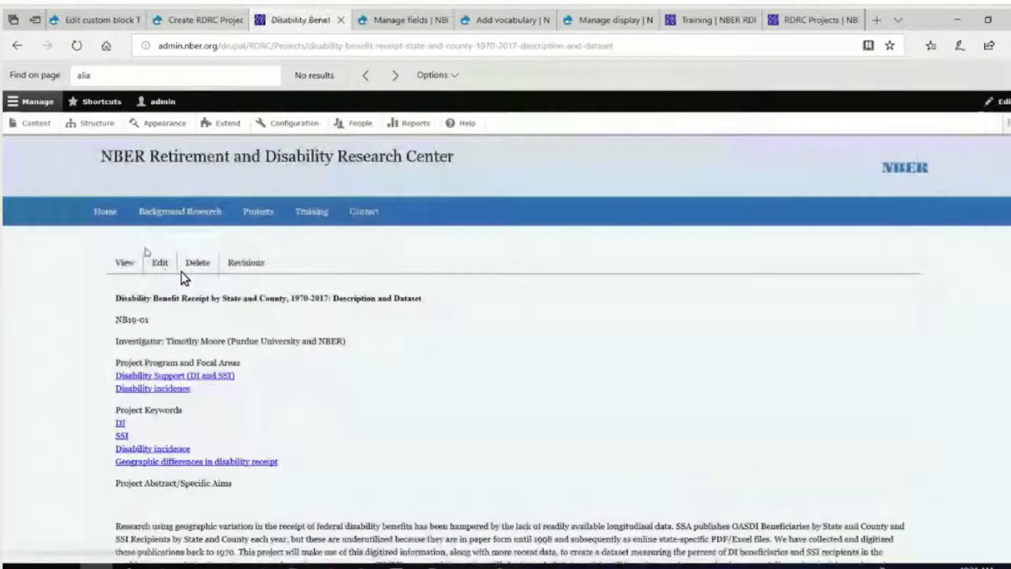
click(167, 270)
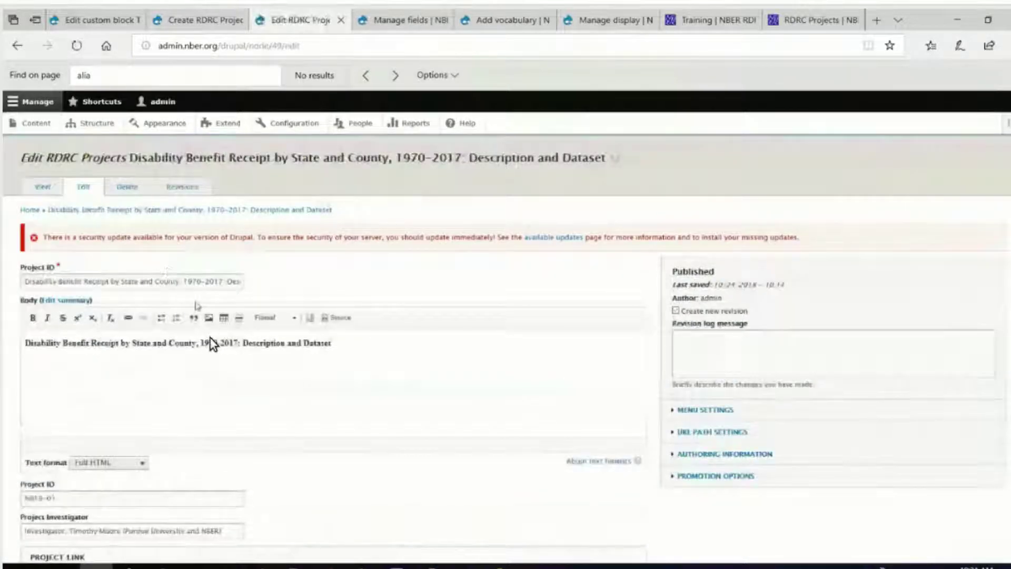
drag(27, 284, 250, 285)
key(ctrl+c)
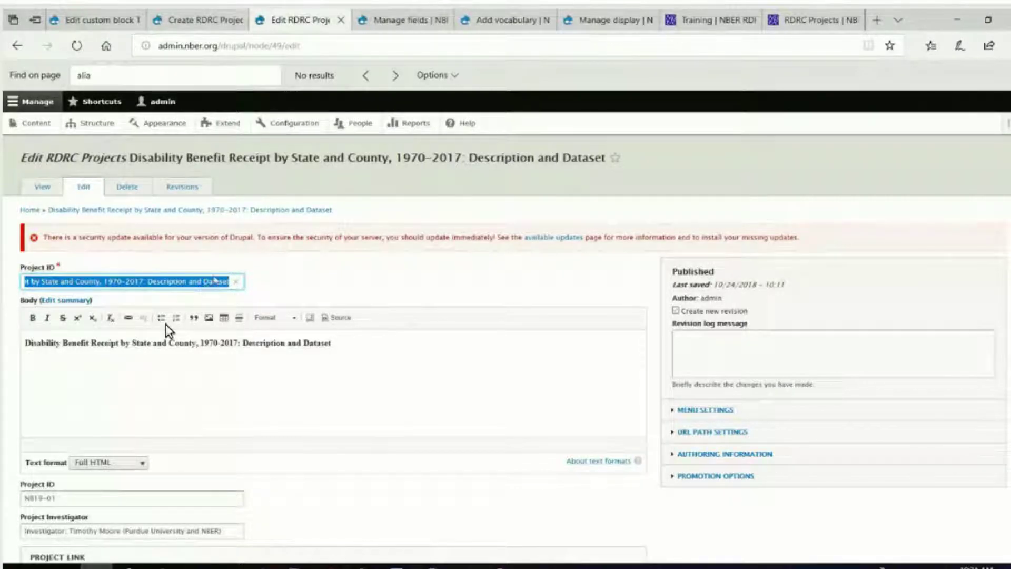
key(BackSpace)
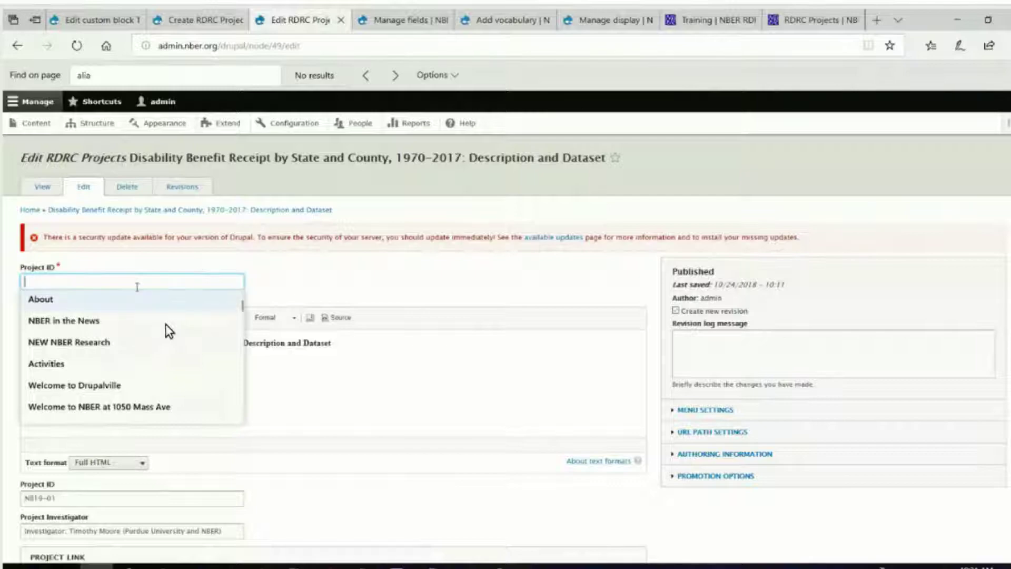
text(NB)
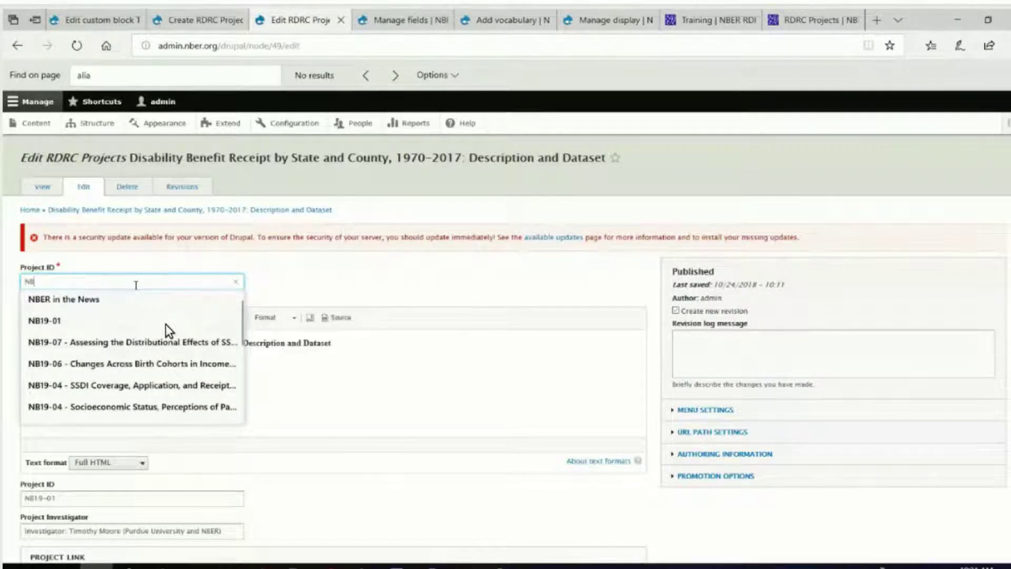
click(87, 322)
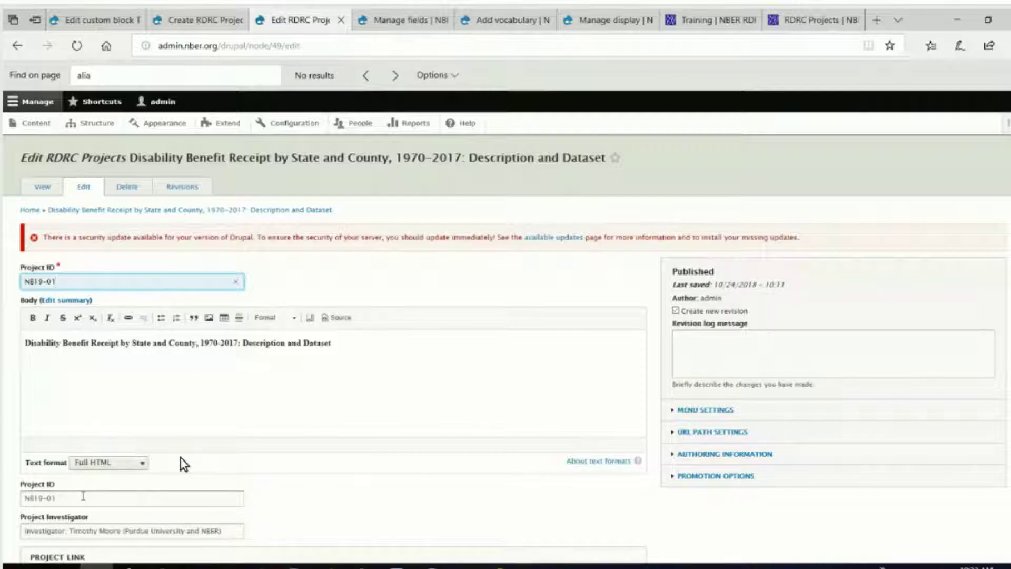
Step: Paste the copied project title into the Project Name field and save the project
scroll(196, 485, down, 3)
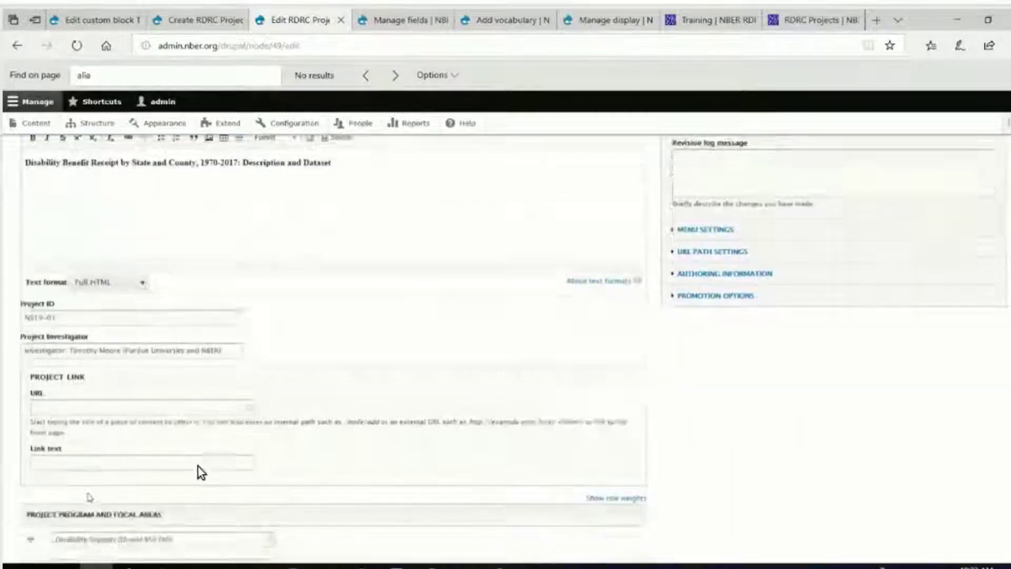
scroll(198, 467, down, 3)
scroll(198, 467, down, 7)
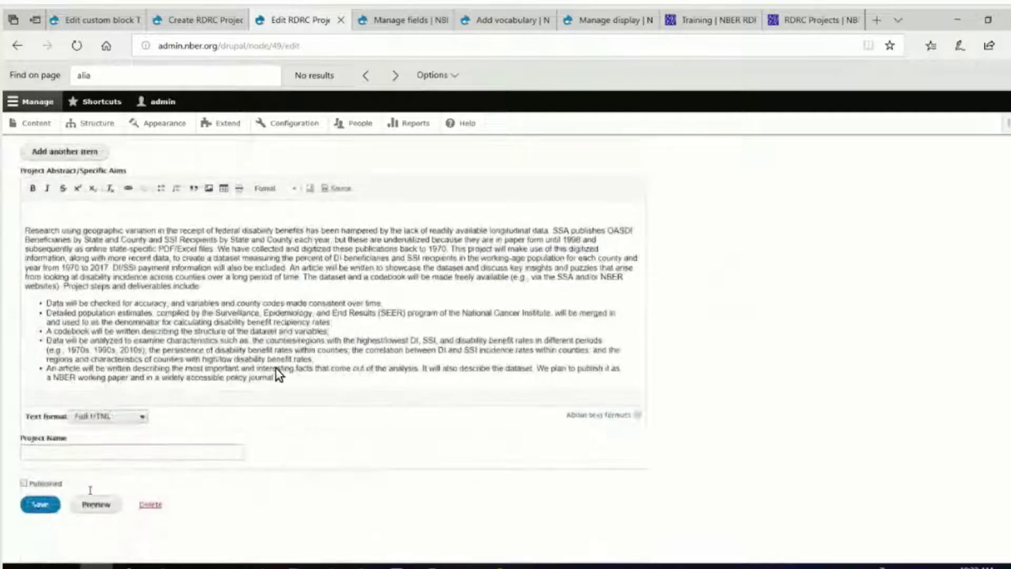
right_click(179, 446)
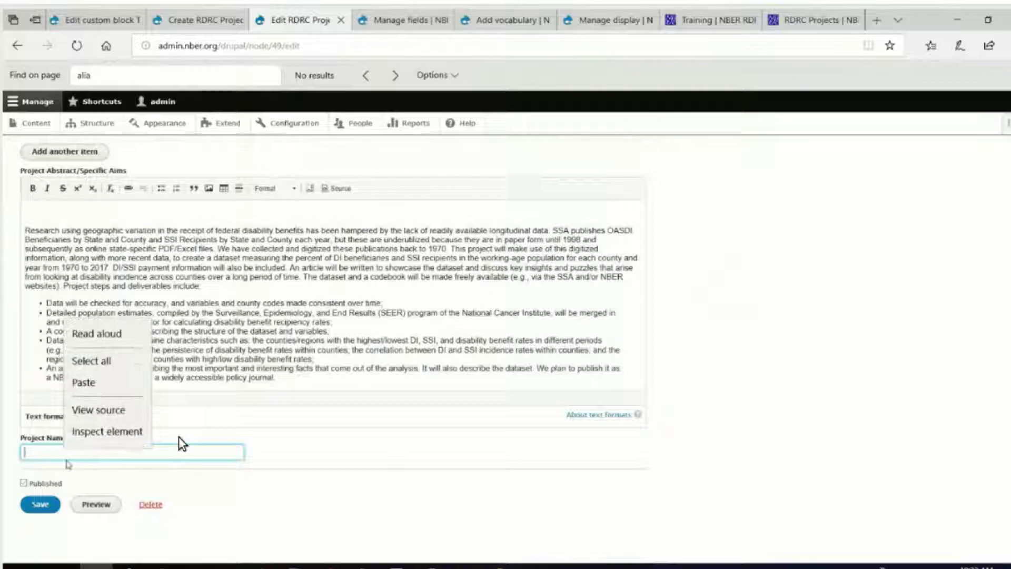
click(83, 382)
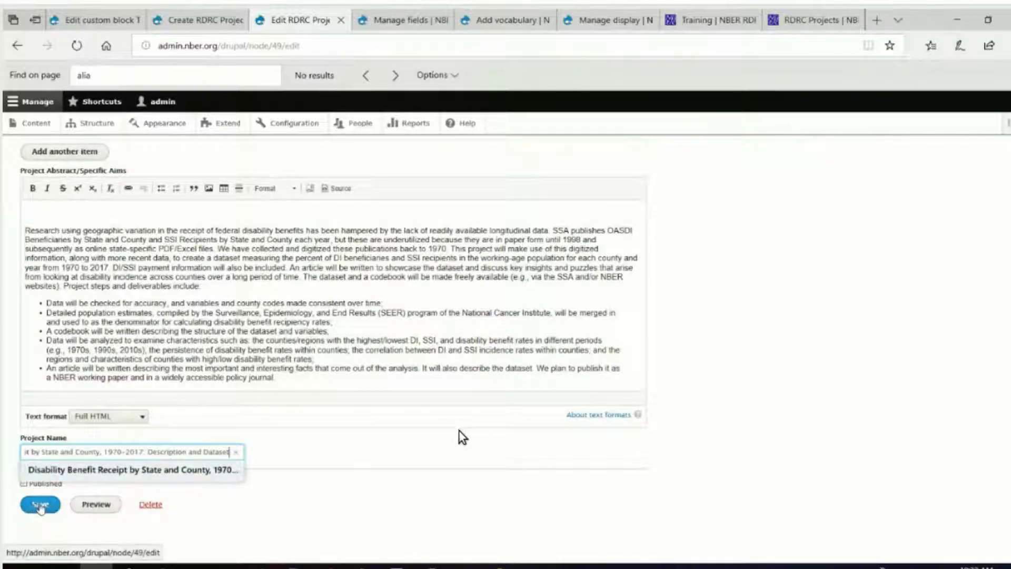
click(40, 506)
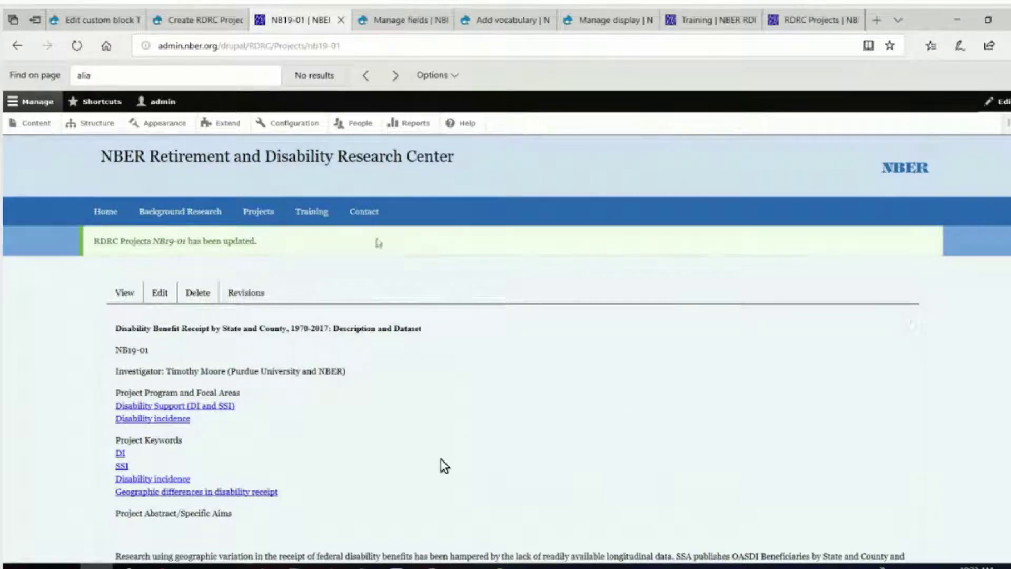
Step: Check the NB19-01 entry in the public Projects listing and how its title and body text appear on the project page
click(261, 215)
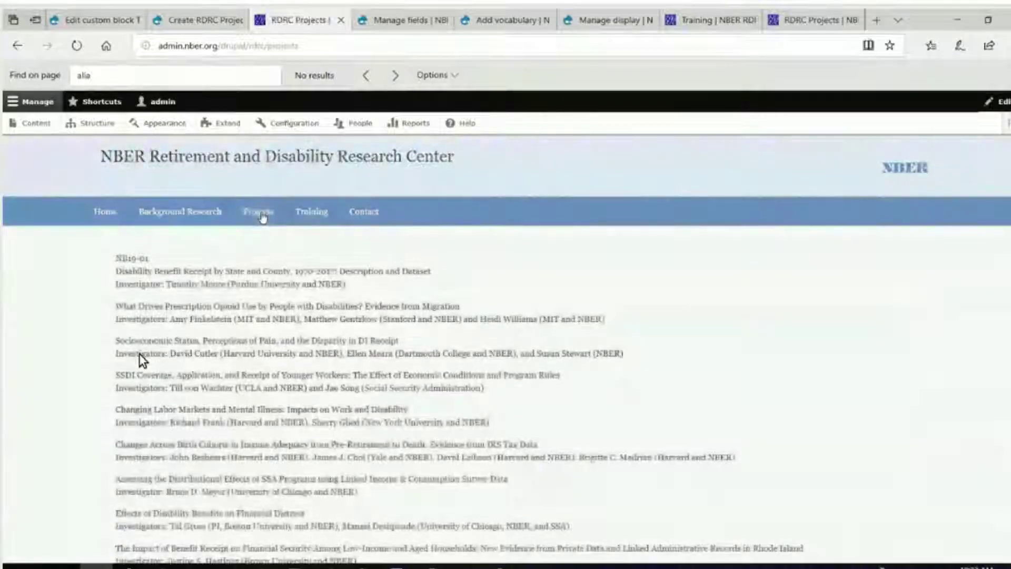
click(128, 262)
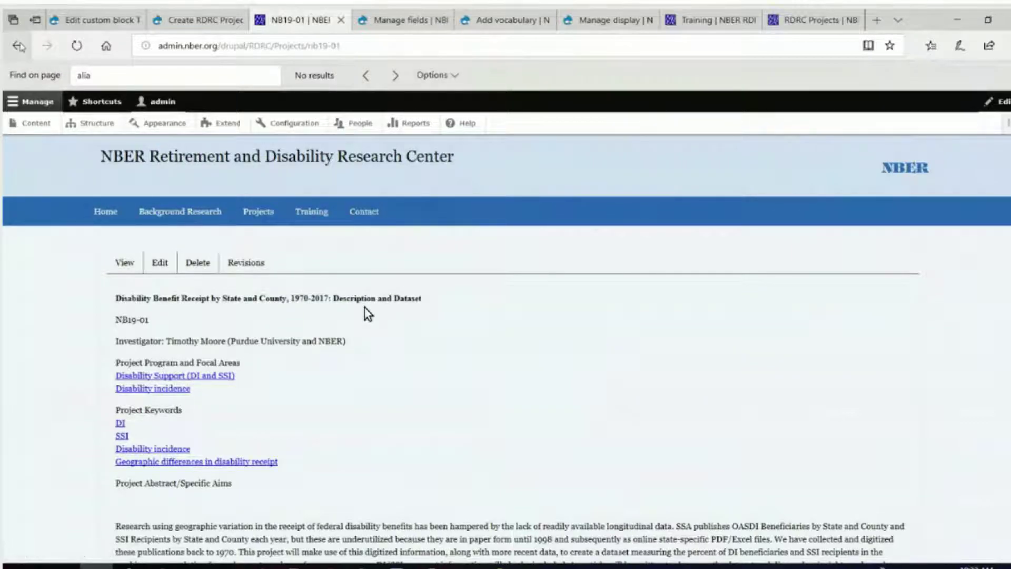
key(alt+Left)
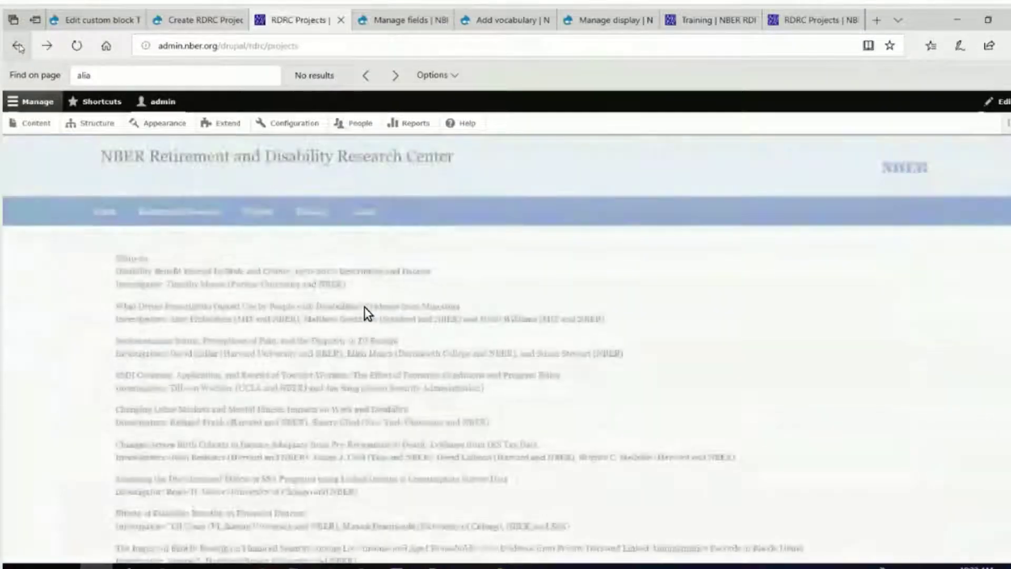
key(alt+Right)
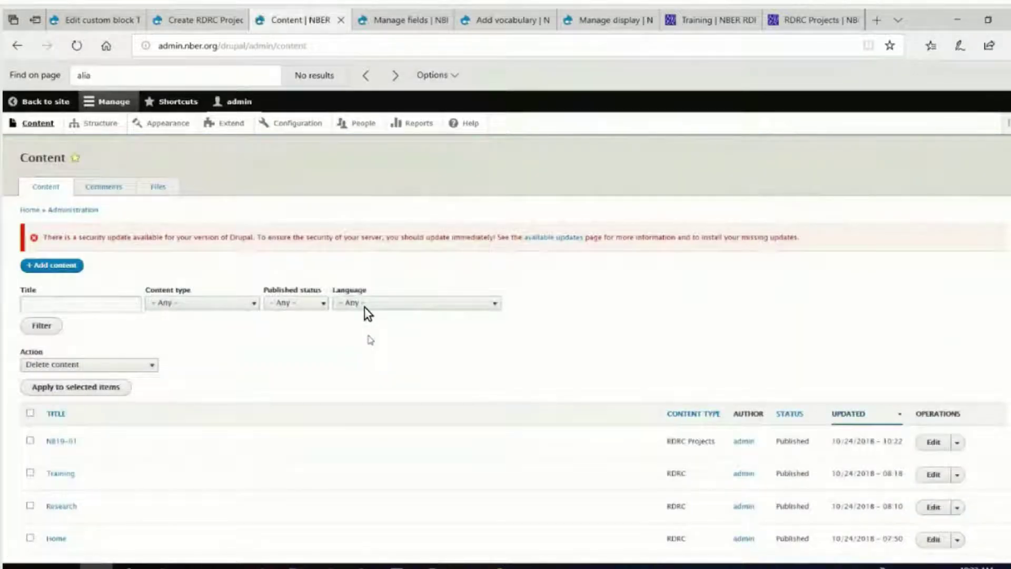
click(16, 46)
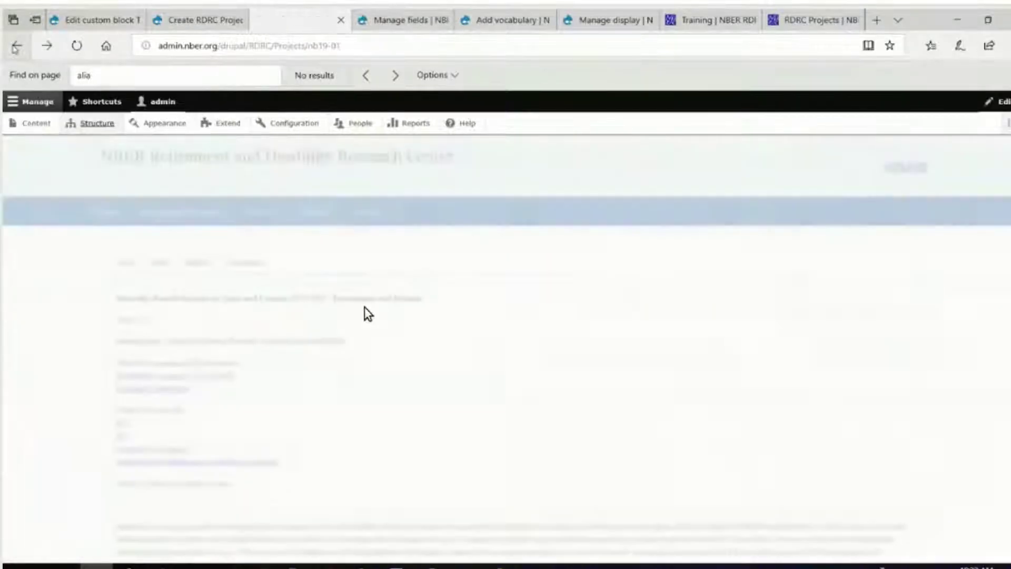
drag(422, 298, 141, 300)
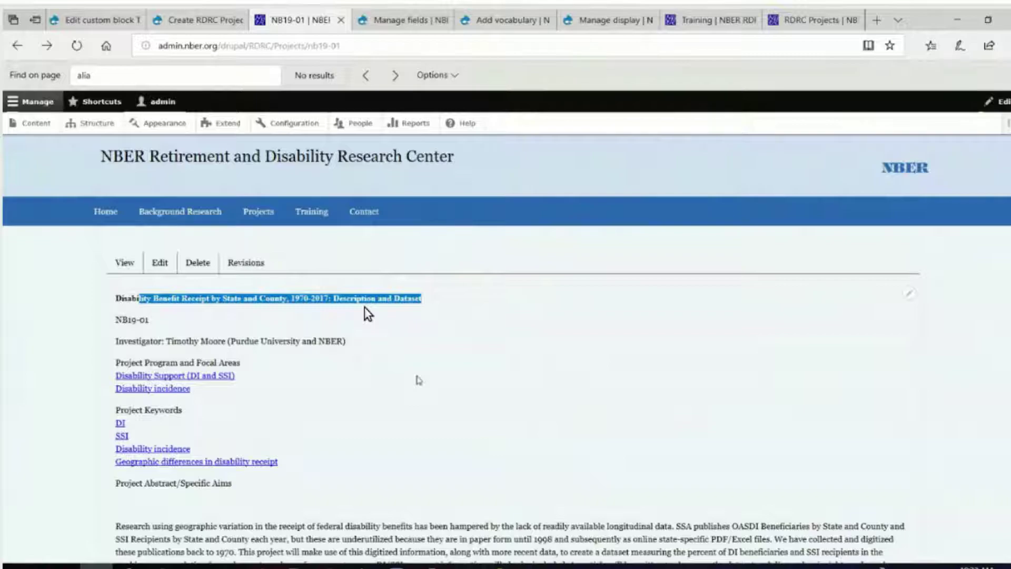
click(417, 377)
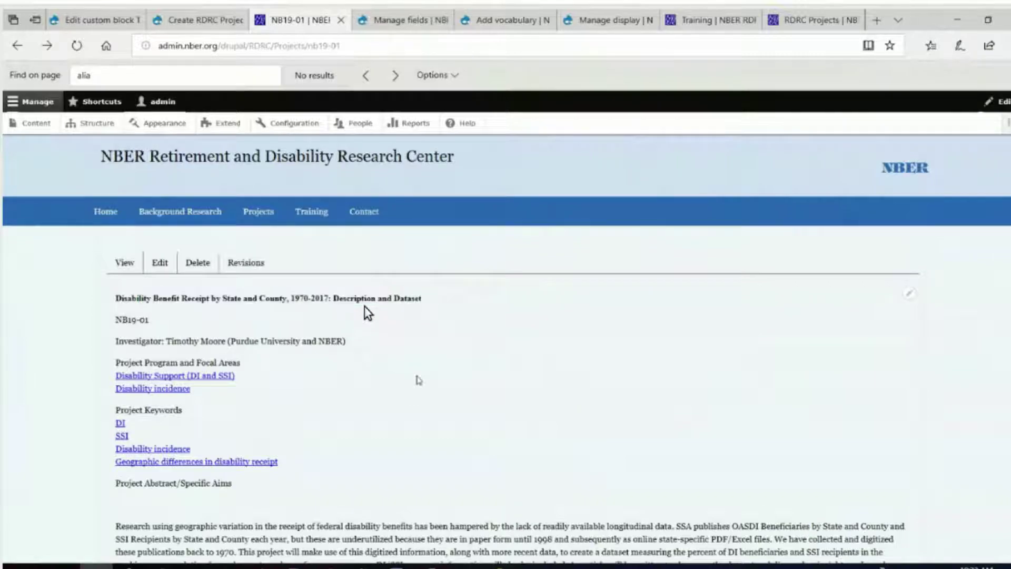
Step: Open the NB19-01 project for editing and compare its required Project ID, Body and second Project ID fields
click(160, 262)
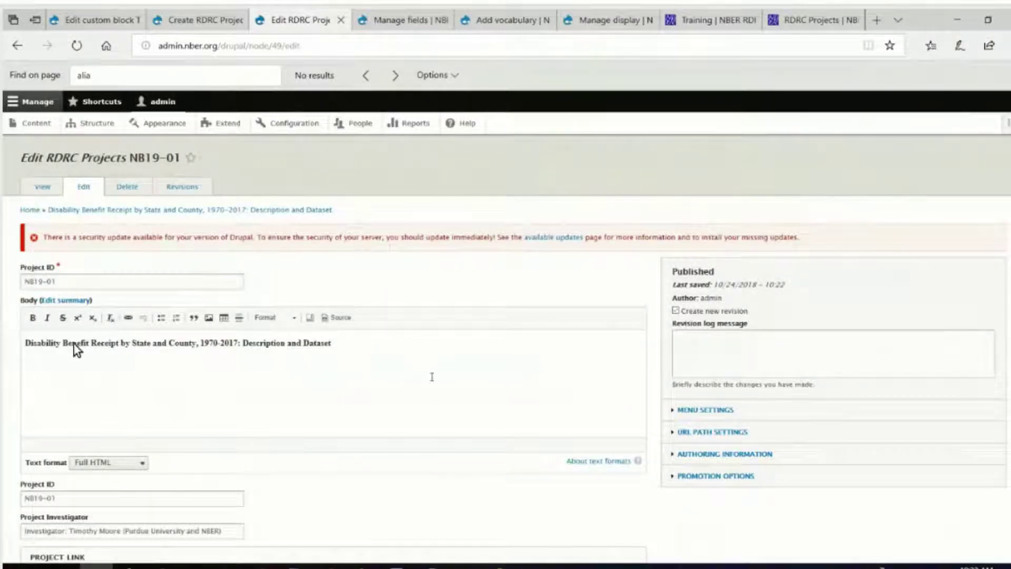
scroll(113, 316, down, 2)
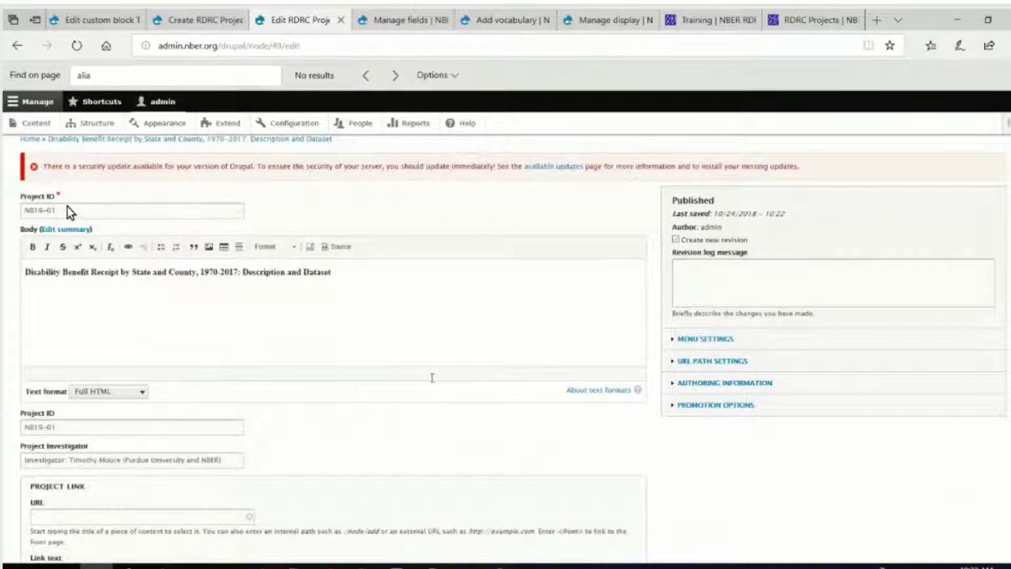
scroll(103, 228, down, 2)
scroll(68, 172, up, 2)
double_click(106, 208)
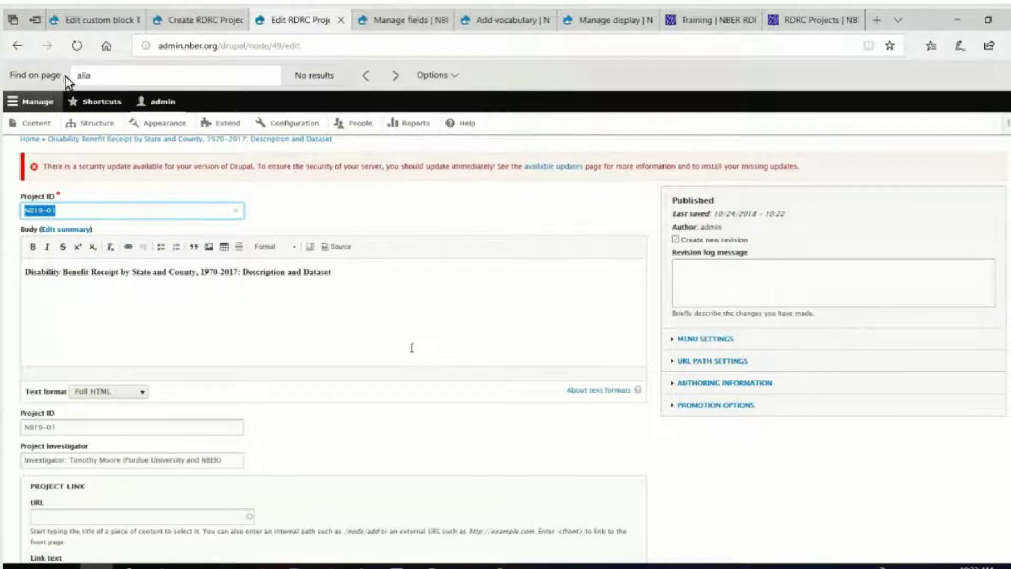
Step: Open the site's block layout and switch it to the rdrc theme
click(106, 126)
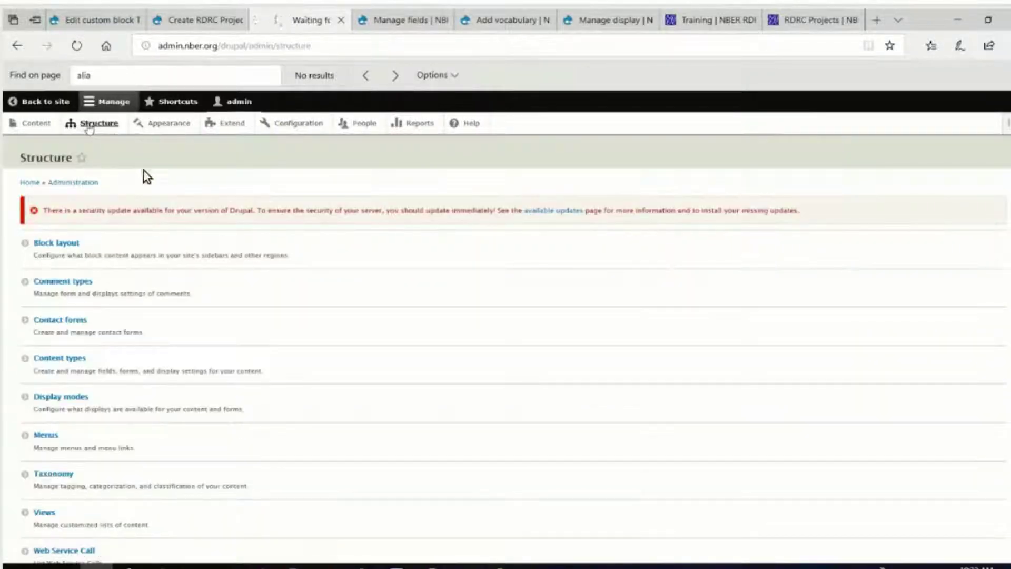
click(58, 243)
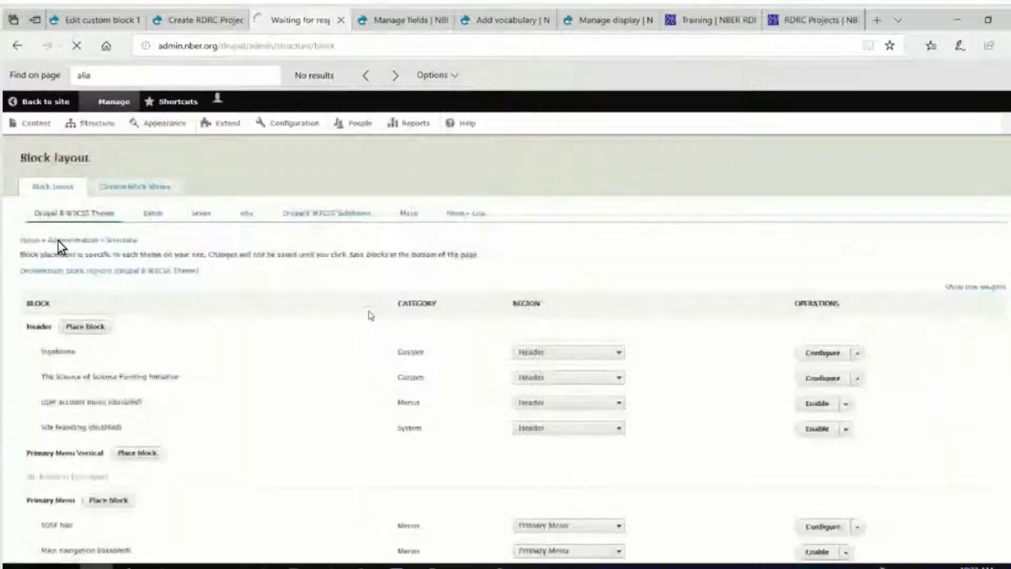
scroll(58, 240, down, 5)
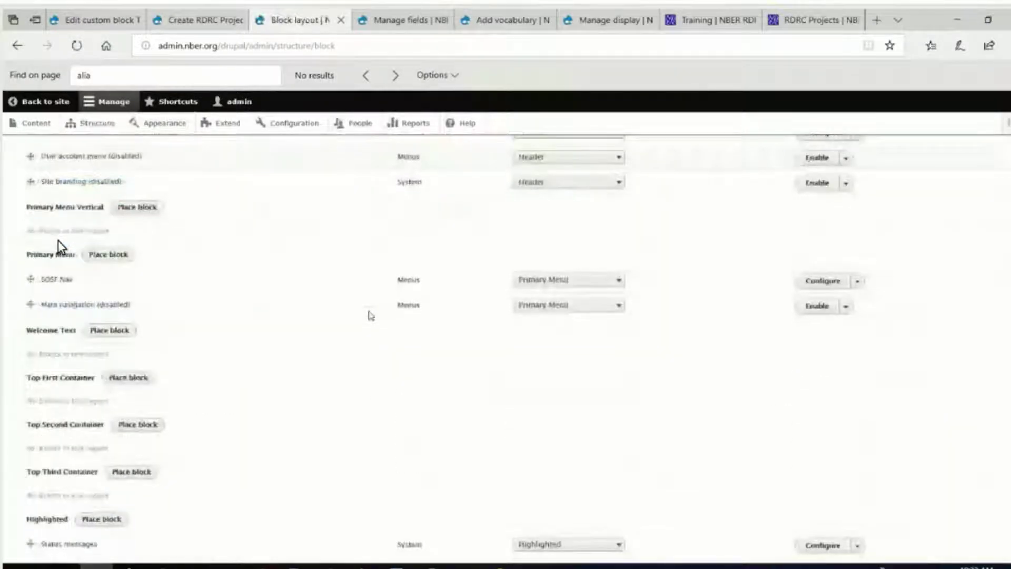
scroll(58, 241, down, 3)
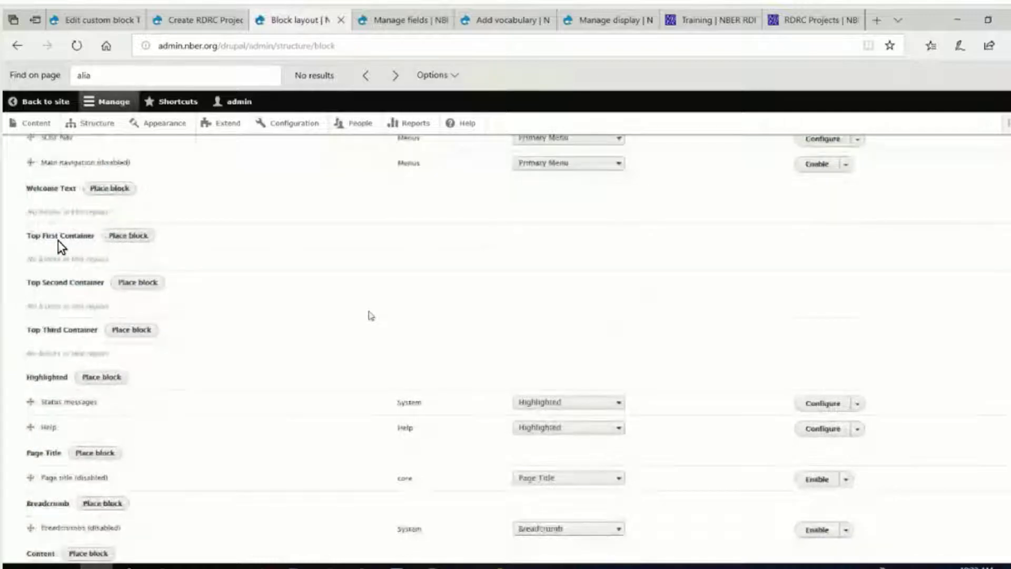
scroll(59, 237, up, 8)
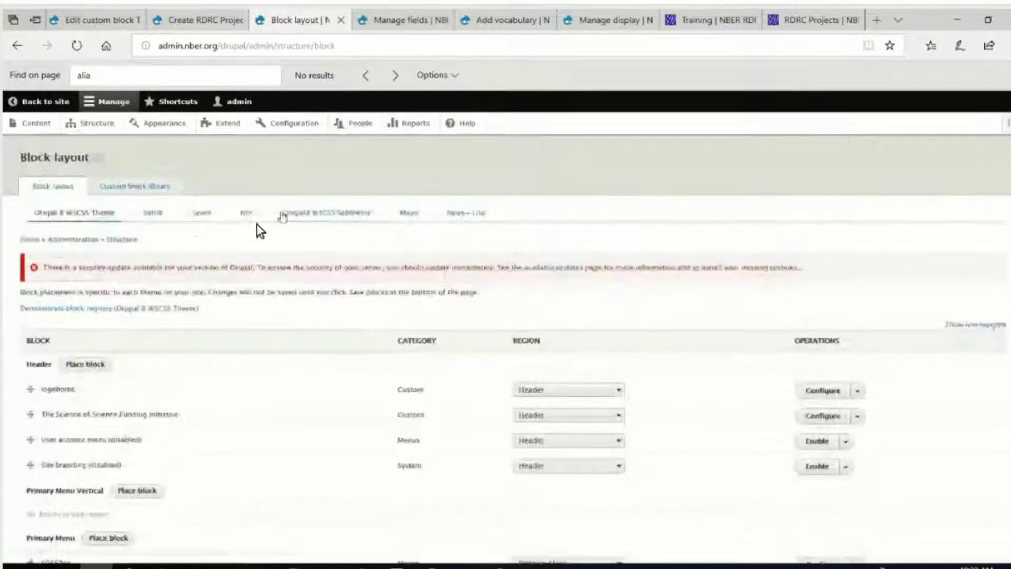
click(247, 214)
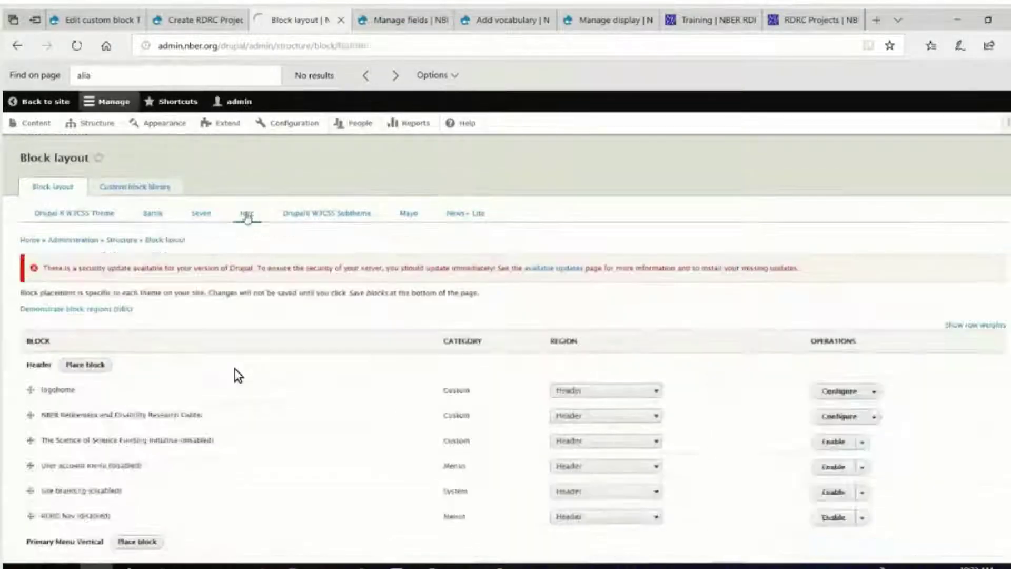
Step: Look through the rdrc theme's block regions and search the page for "title" to locate the Page title block
scroll(234, 369, down, 7)
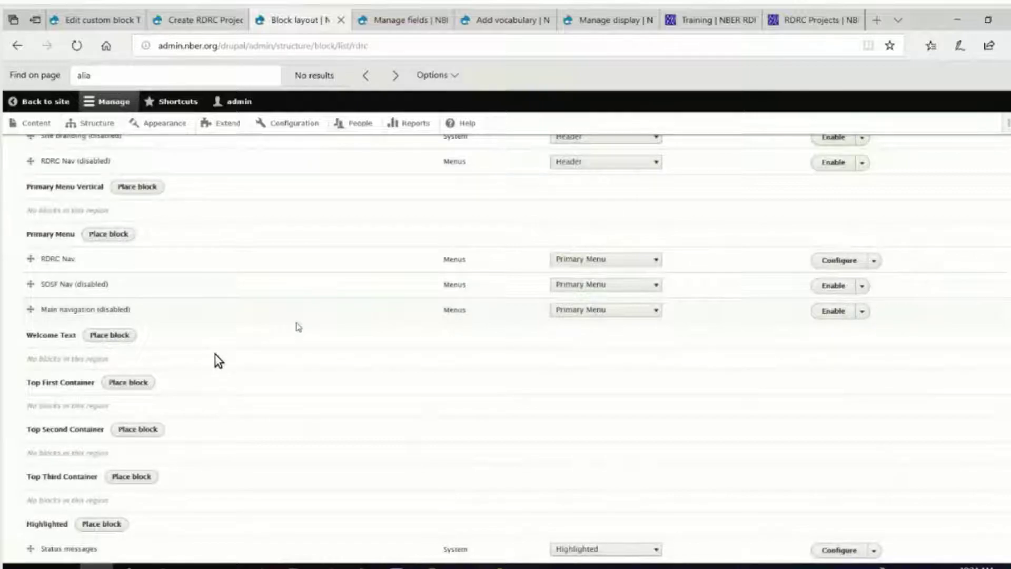
scroll(215, 354, up, 3)
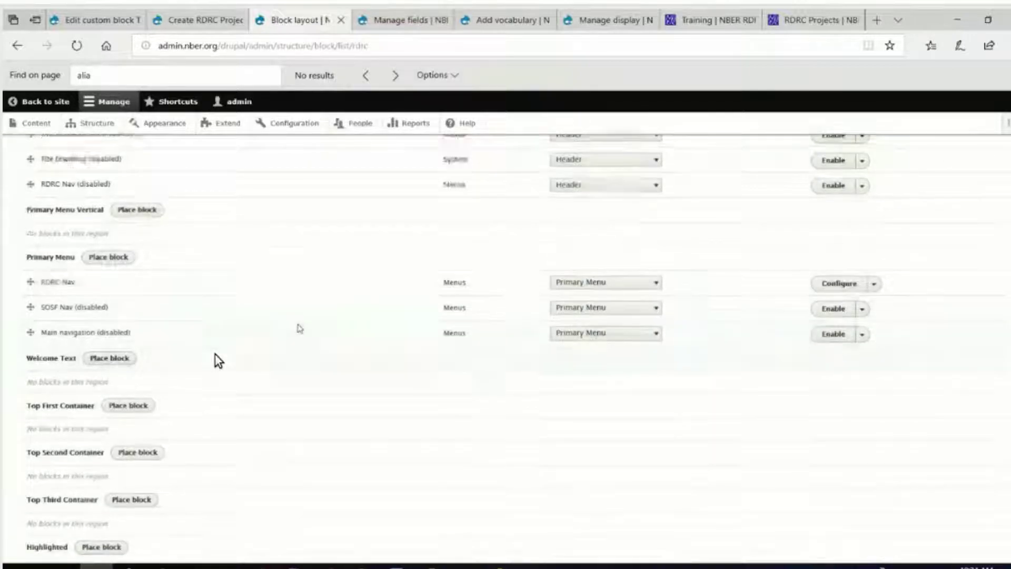
scroll(215, 354, up, 3)
scroll(215, 354, down, 3)
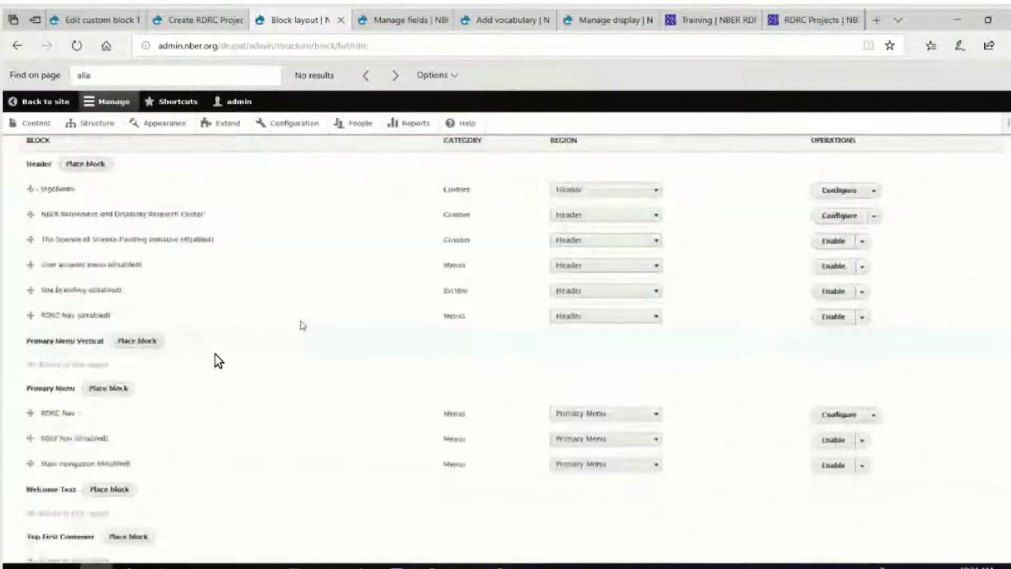
scroll(215, 354, down, 2)
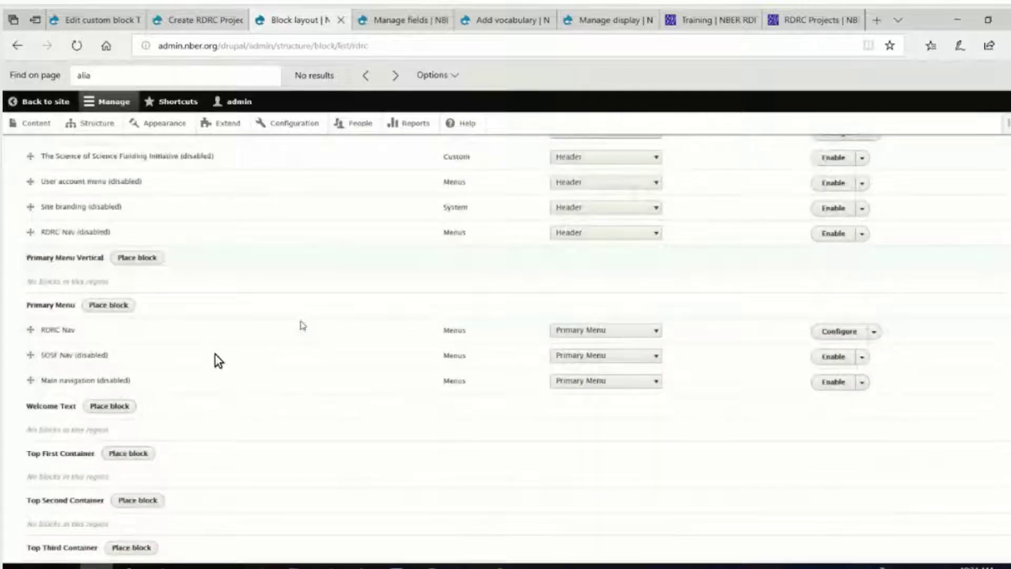
scroll(215, 354, up, 5)
scroll(215, 354, up, 2)
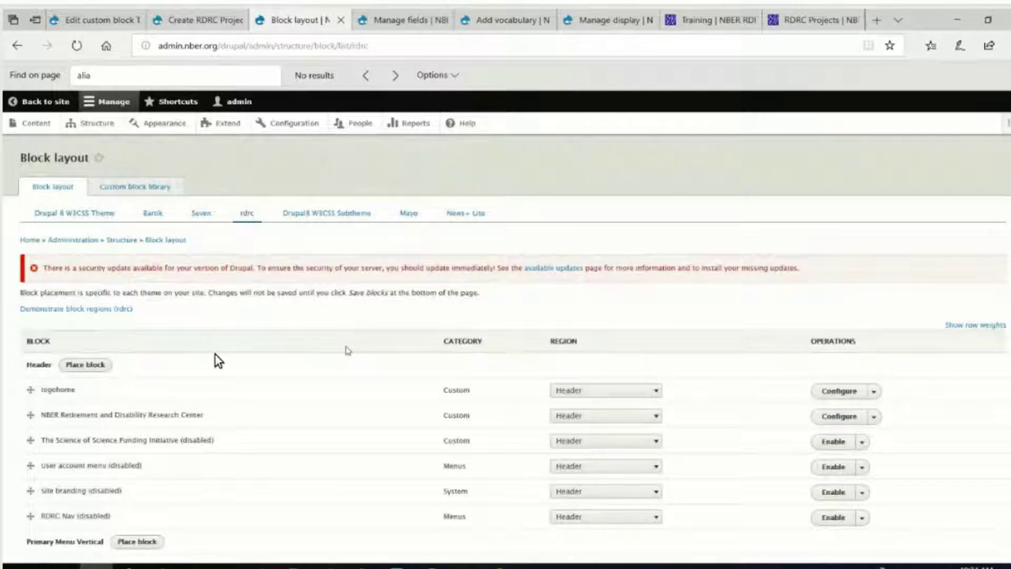
key(ctrl+f)
text(titel)
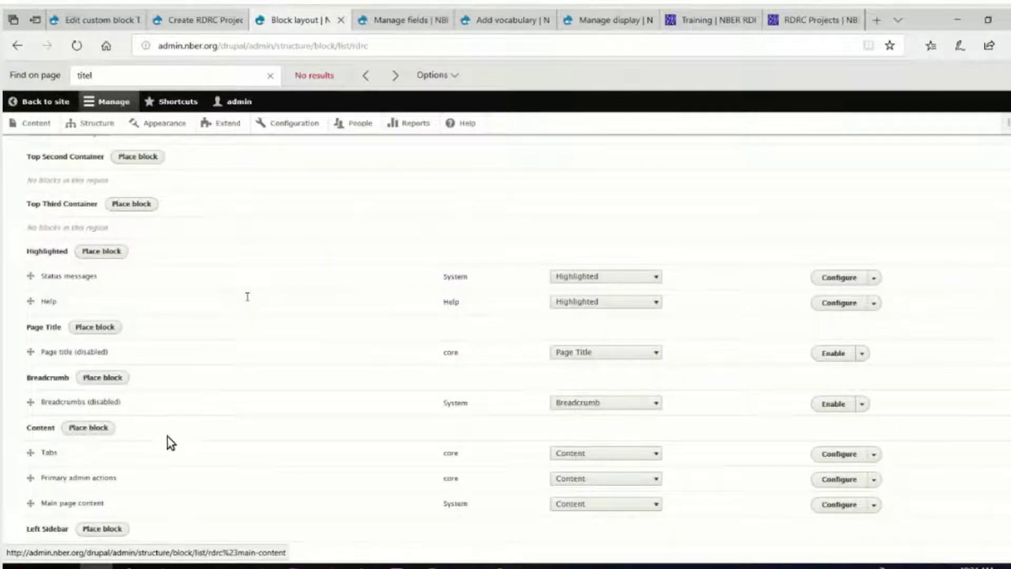
key(BackSpace)
key(BackSpace)
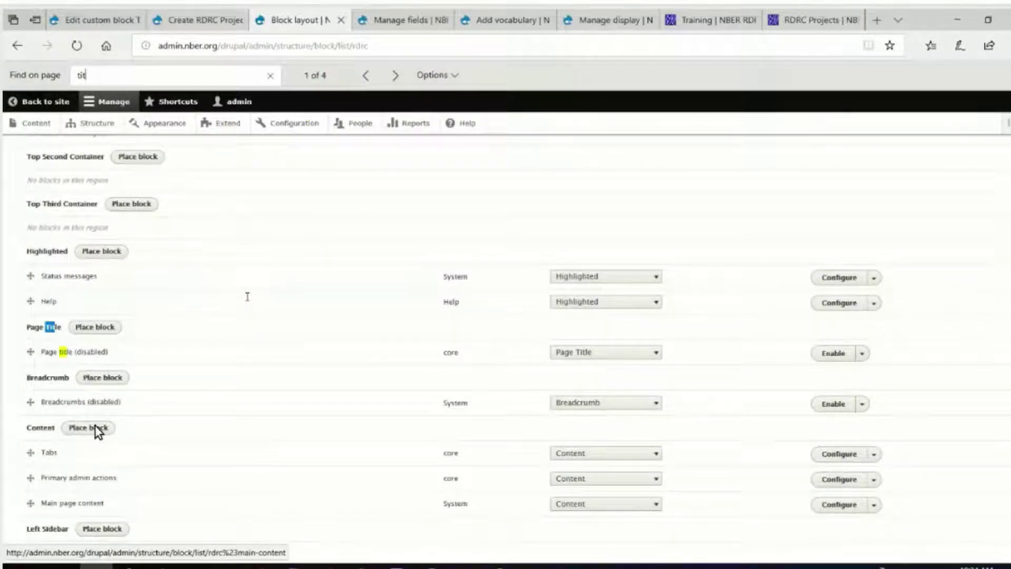
text(le)
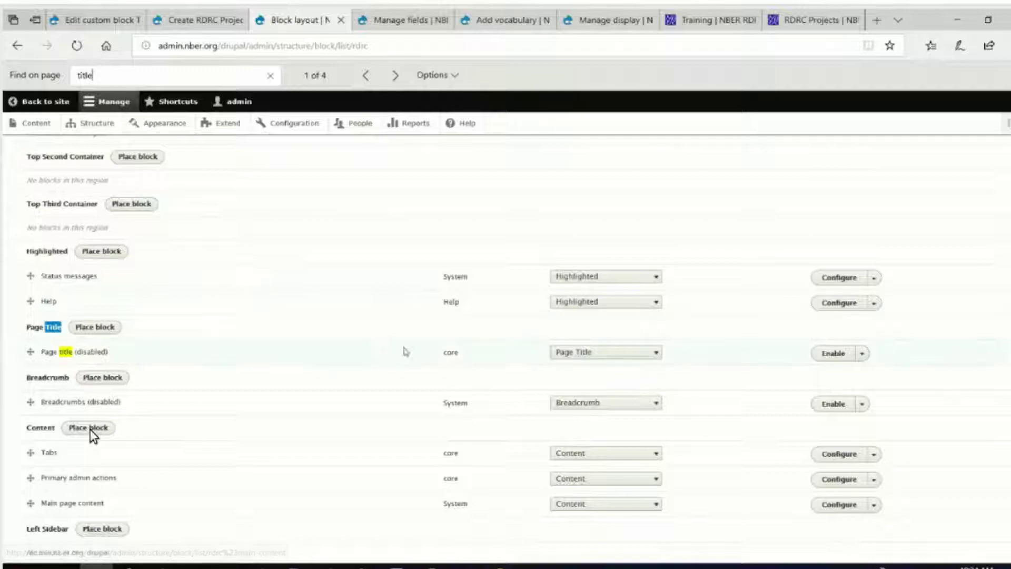
scroll(80, 429, up, 6)
scroll(109, 417, down, 4)
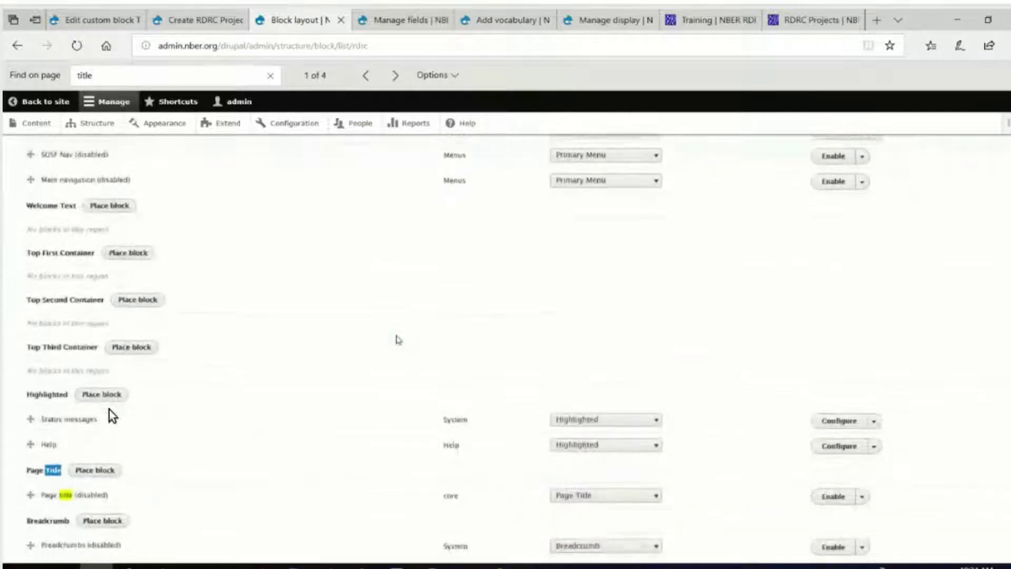
scroll(98, 456, down, 3)
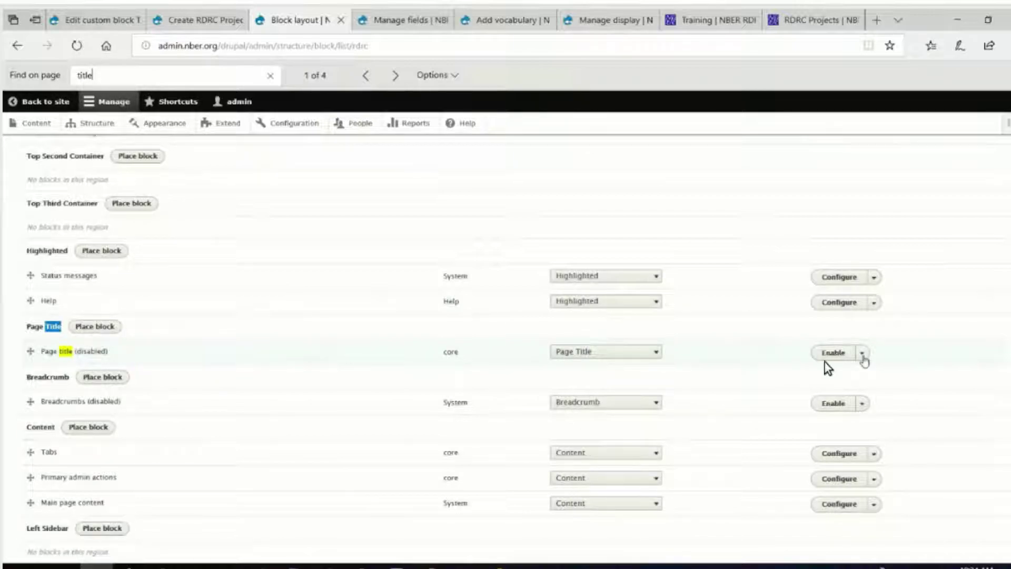
Step: Enable the Page title block in the rdrc theme's Page Title region and save the block layout
click(862, 354)
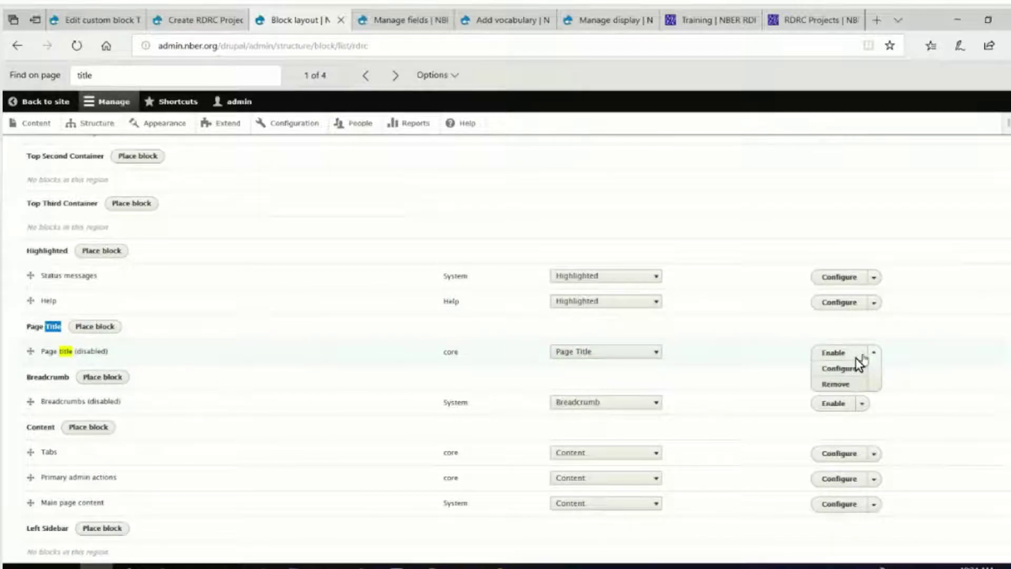
click(862, 357)
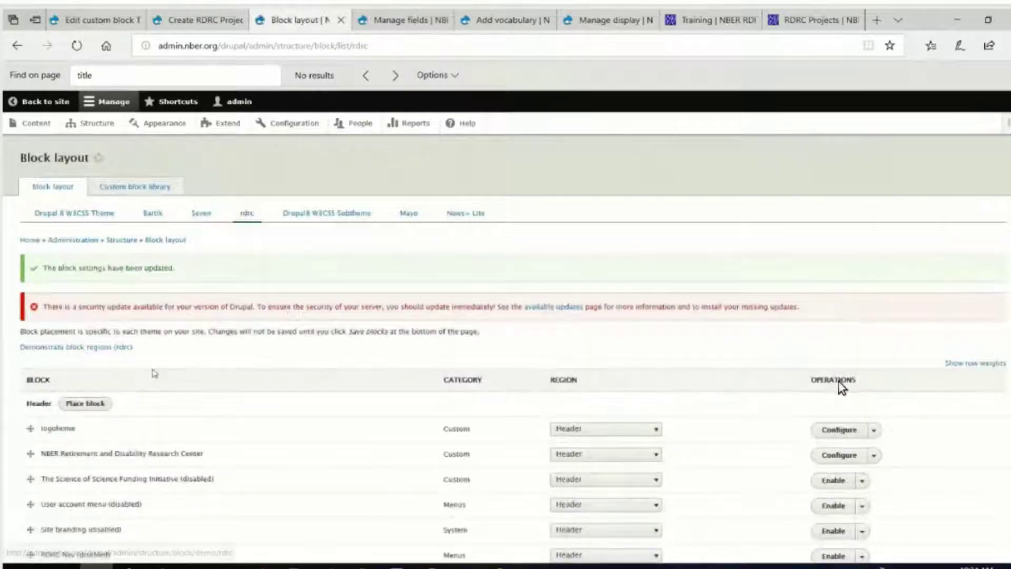
scroll(840, 386, down, 4)
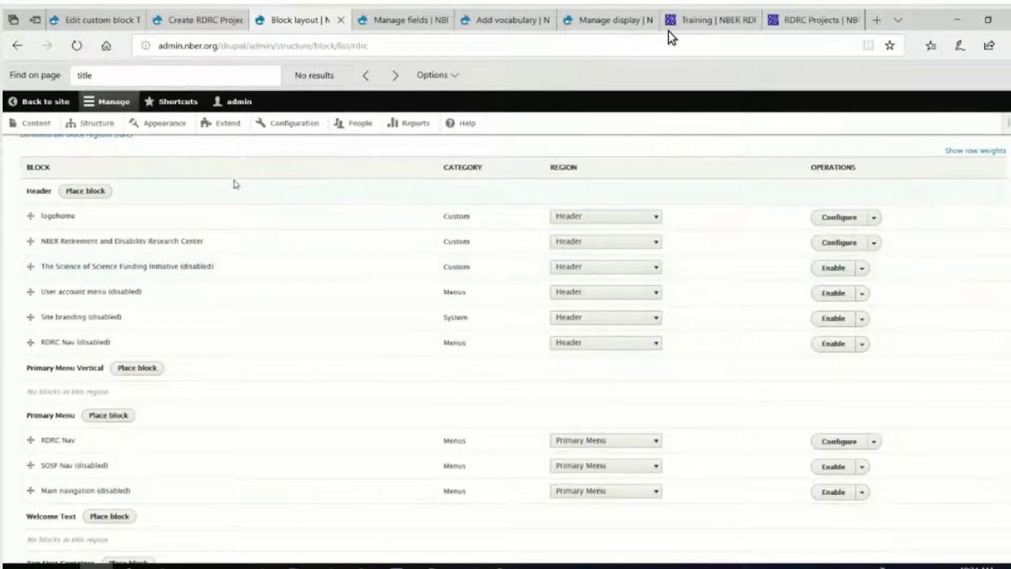
key(ctrl+f)
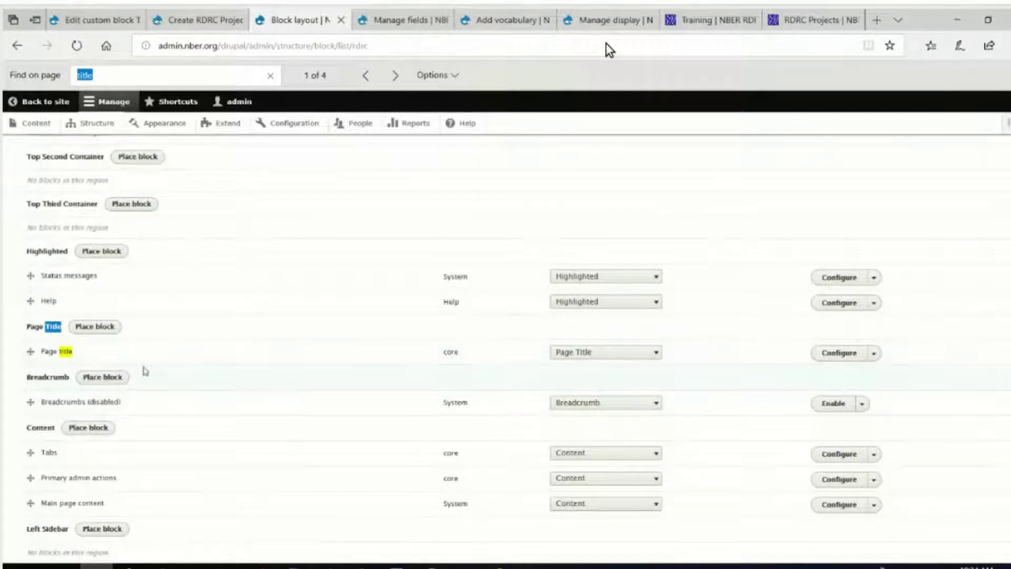
scroll(142, 369, down, 15)
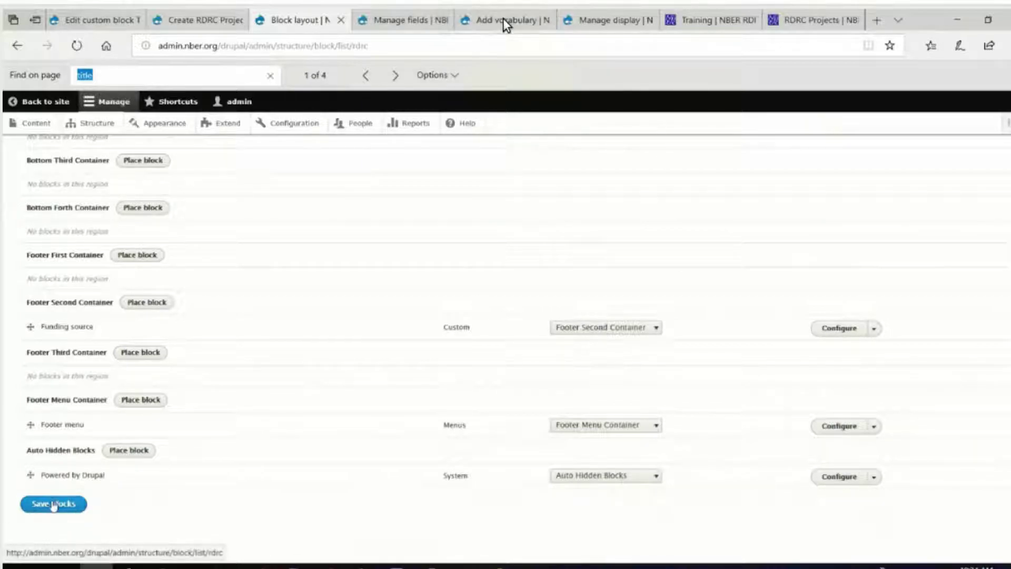
click(48, 503)
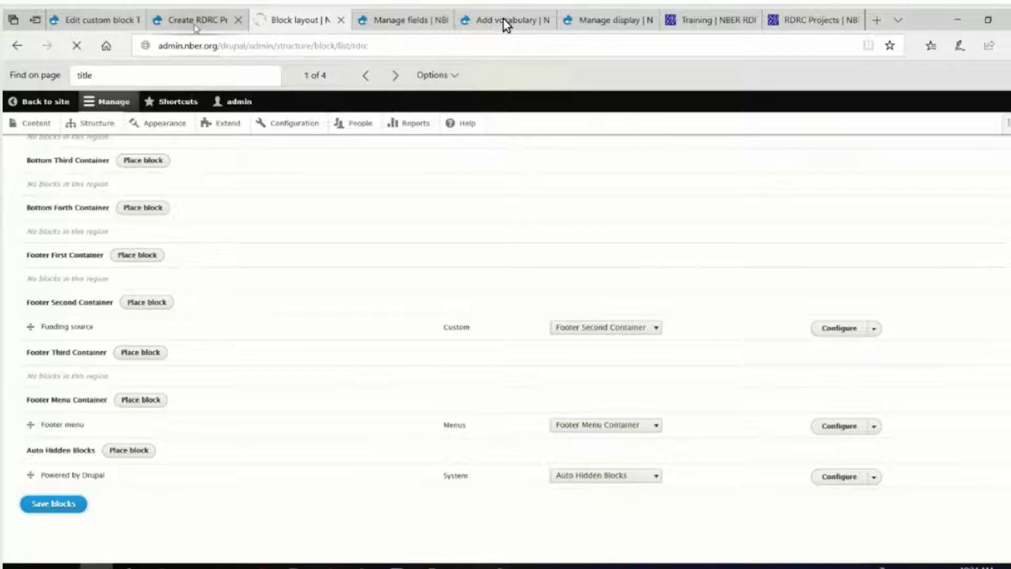
Step: Open the NB19-01 project from the content list and examine its page title banner and the fields below it
mouse_move(196, 28)
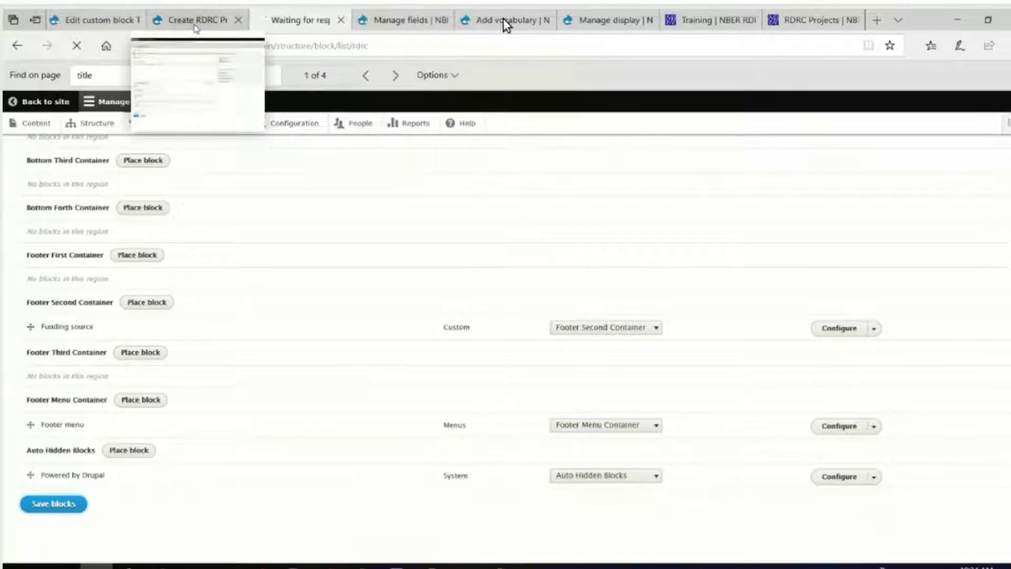
mouse_move(589, 17)
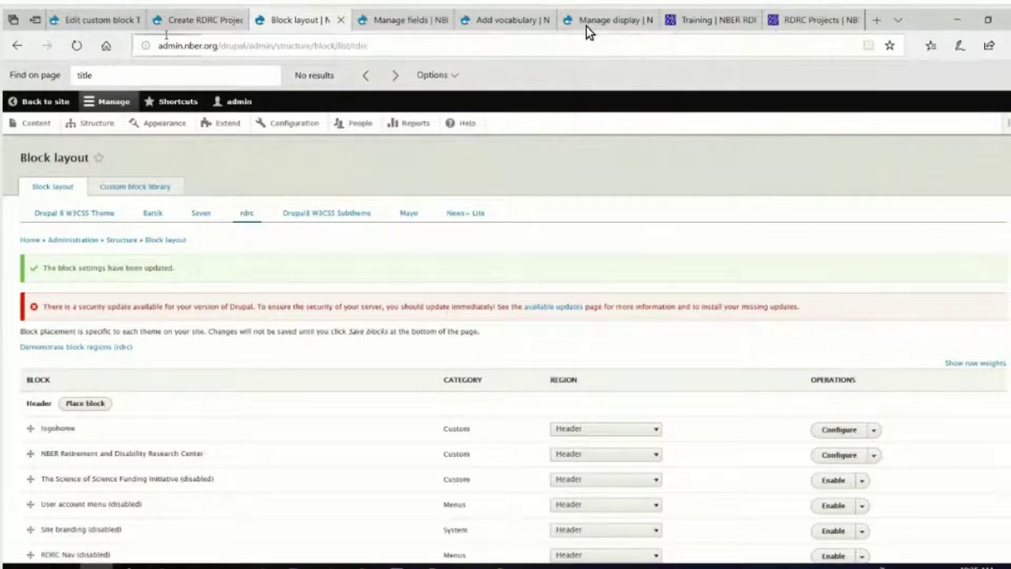
key(ctrl+shift+Tab)
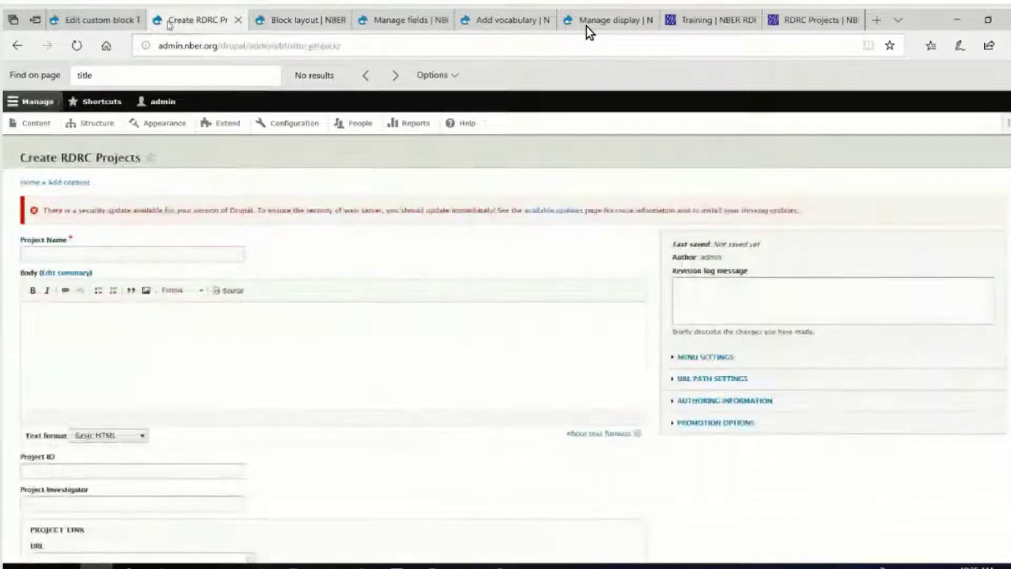
click(38, 126)
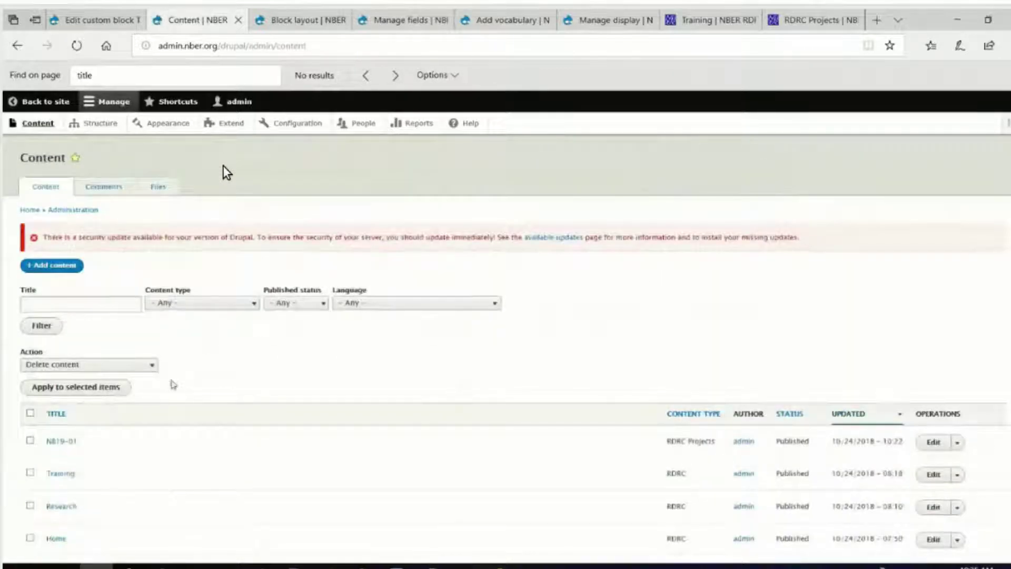
scroll(171, 384, down, 3)
click(66, 300)
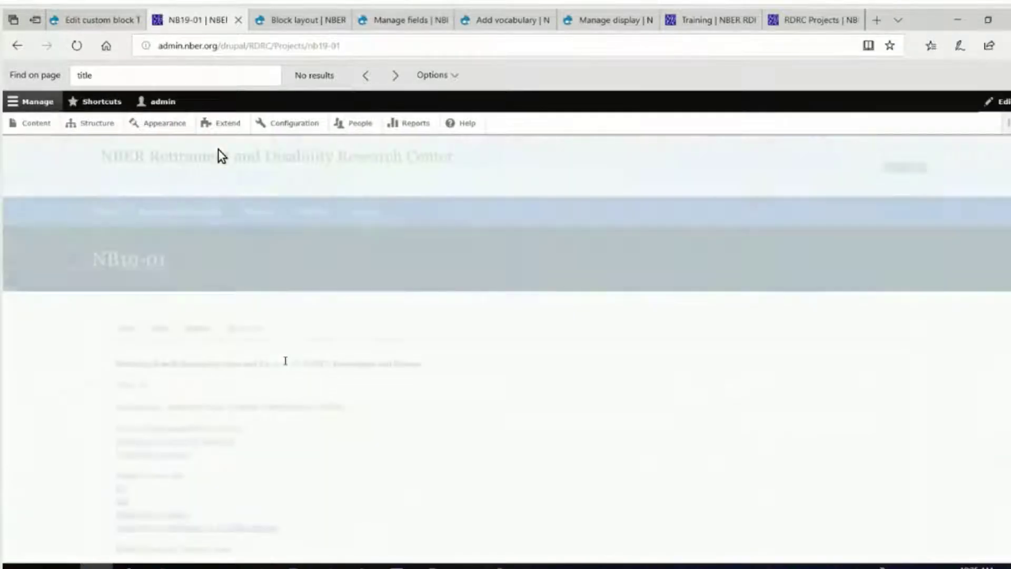
scroll(219, 150, down, 5)
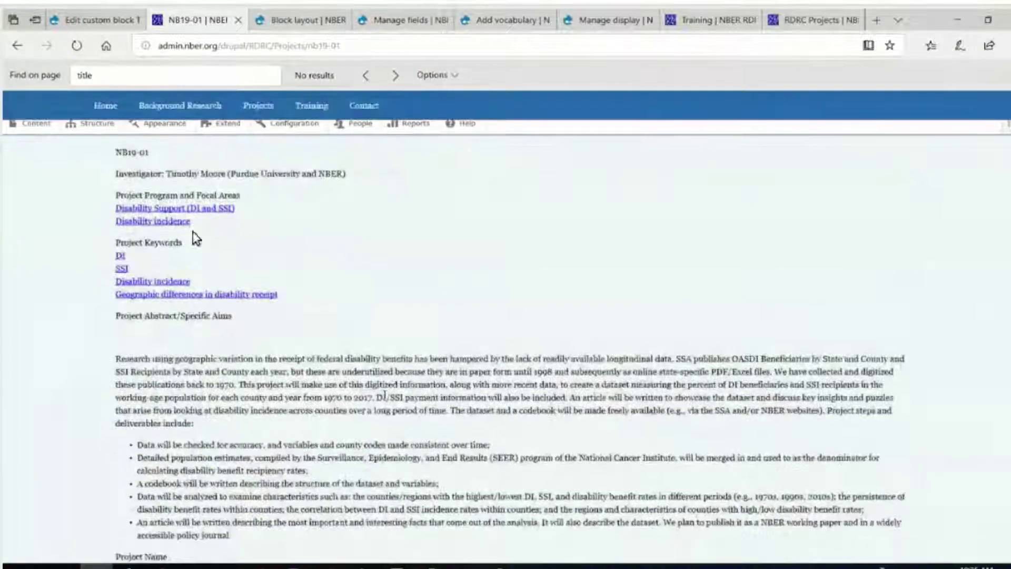
scroll(211, 312, up, 4)
mouse_move(176, 190)
mouse_down()
mouse_move(93, 189)
mouse_move(147, 192)
mouse_up()
scroll(364, 340, up, 1)
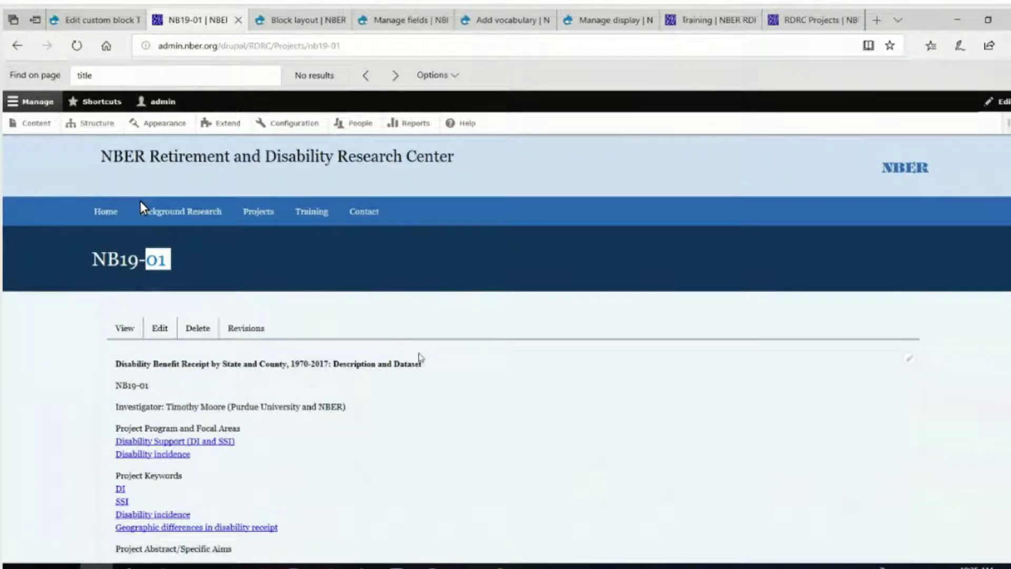
click(420, 358)
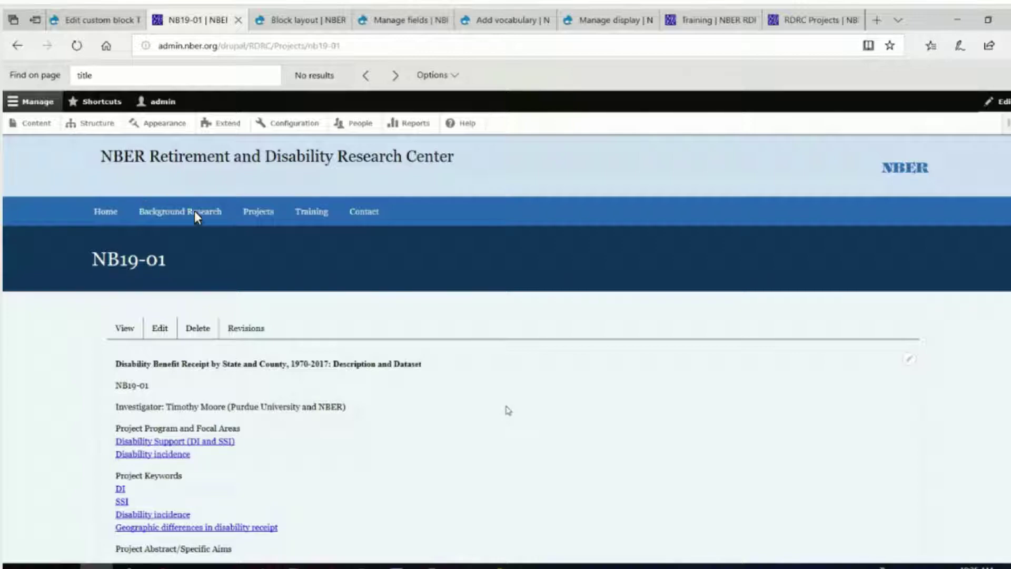
Step: Review the content, sidebar and bottom regions in the rdrc block layout, and return to the NB19-01 project page
click(299, 20)
scroll(315, 348, down, 3)
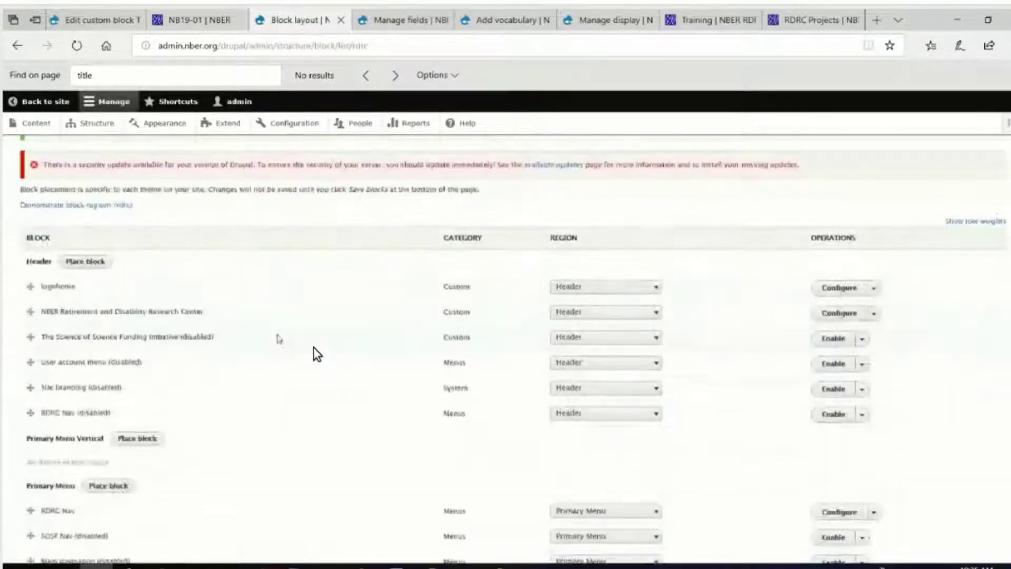
scroll(251, 398, down, 5)
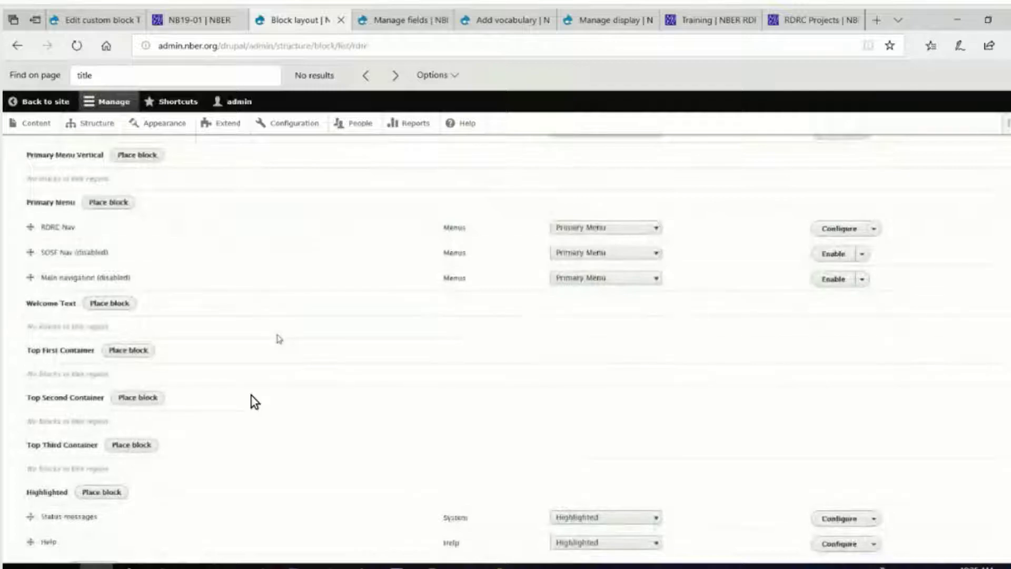
scroll(66, 457, down, 3)
scroll(66, 460, down, 7)
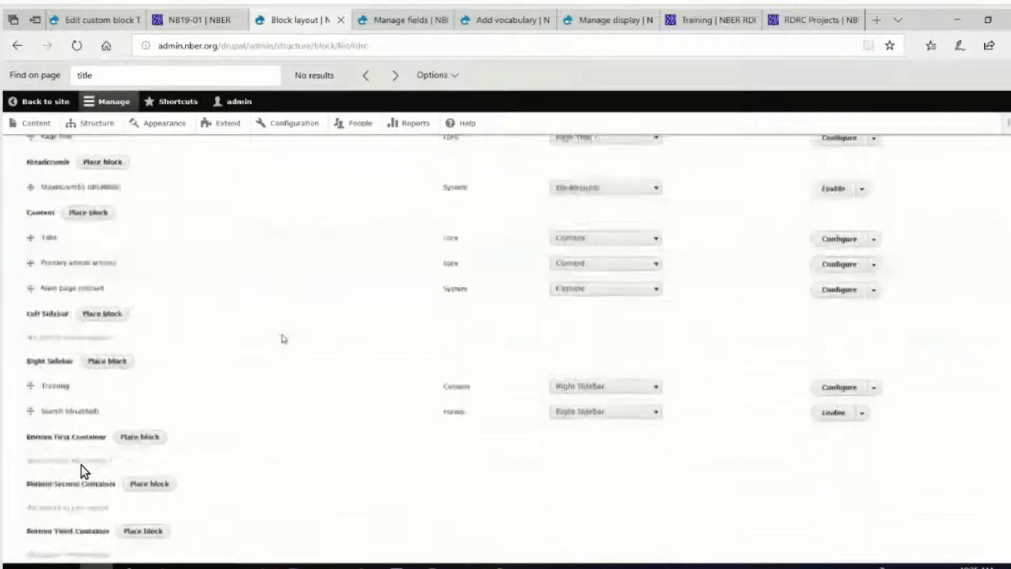
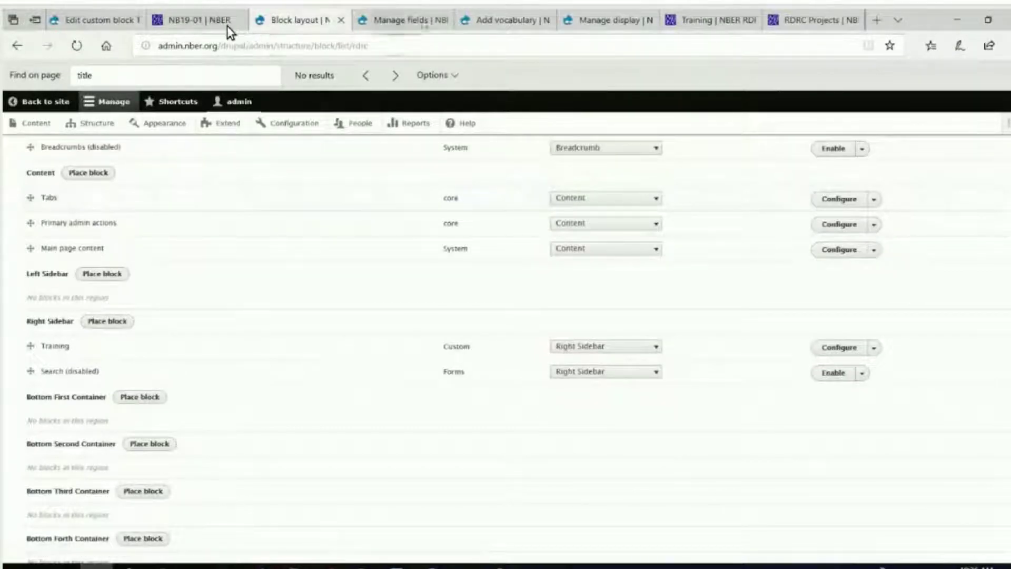
click(210, 26)
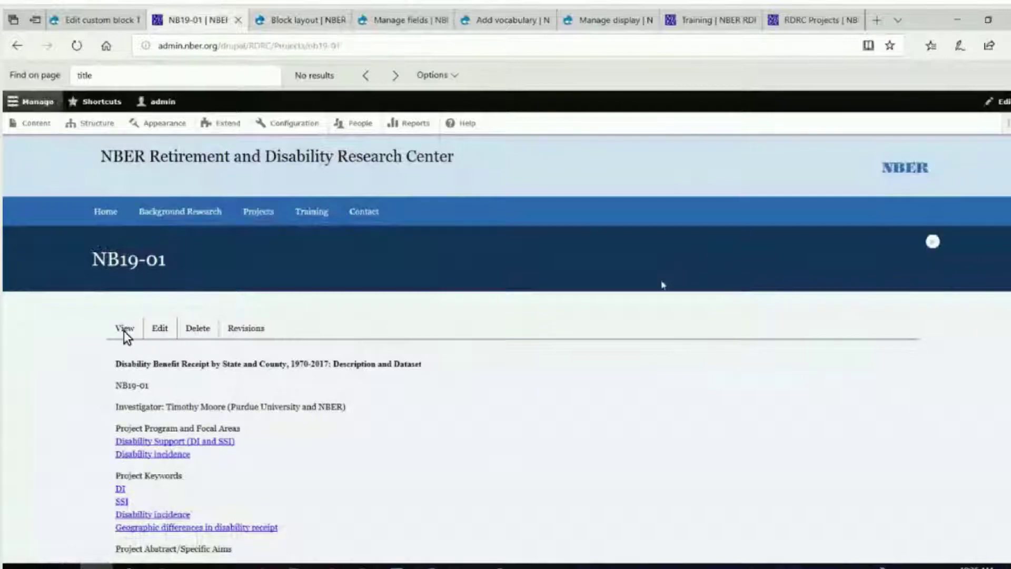
Step: Place the core Page title block in the Content region of the rdrc block layout without visibility restrictions and save the block
click(133, 330)
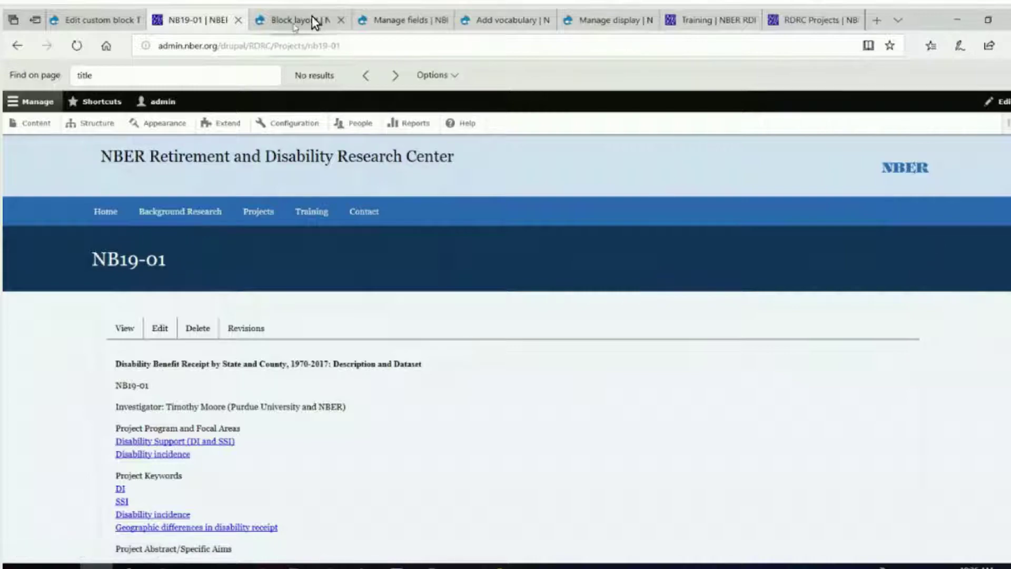
click(295, 21)
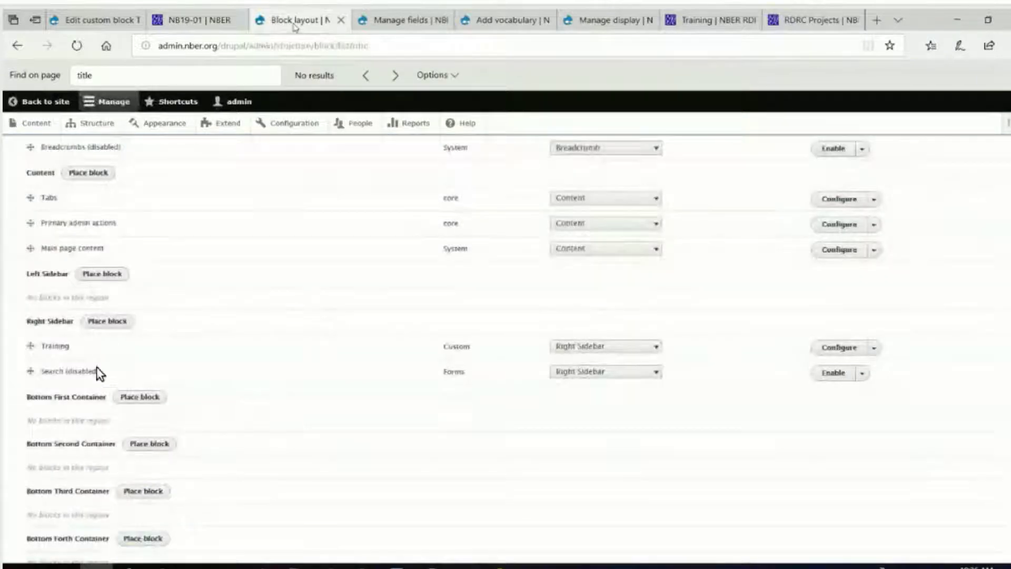
click(87, 174)
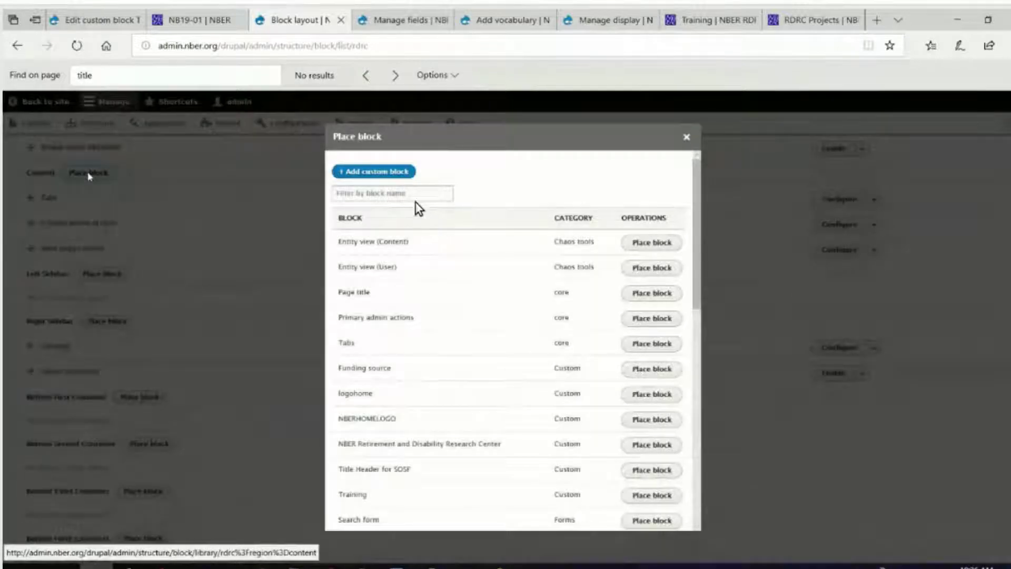
click(411, 194)
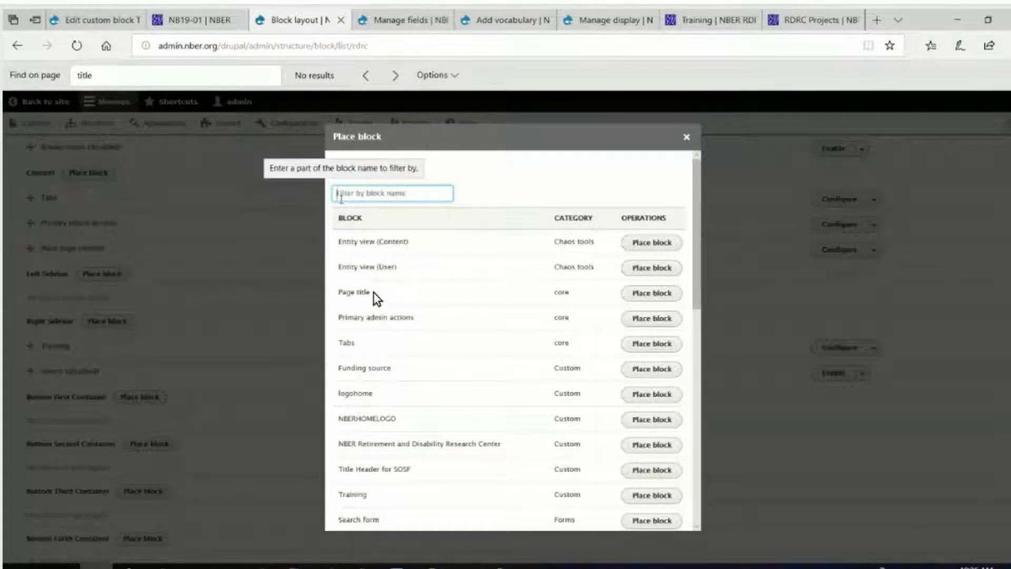
text(p)
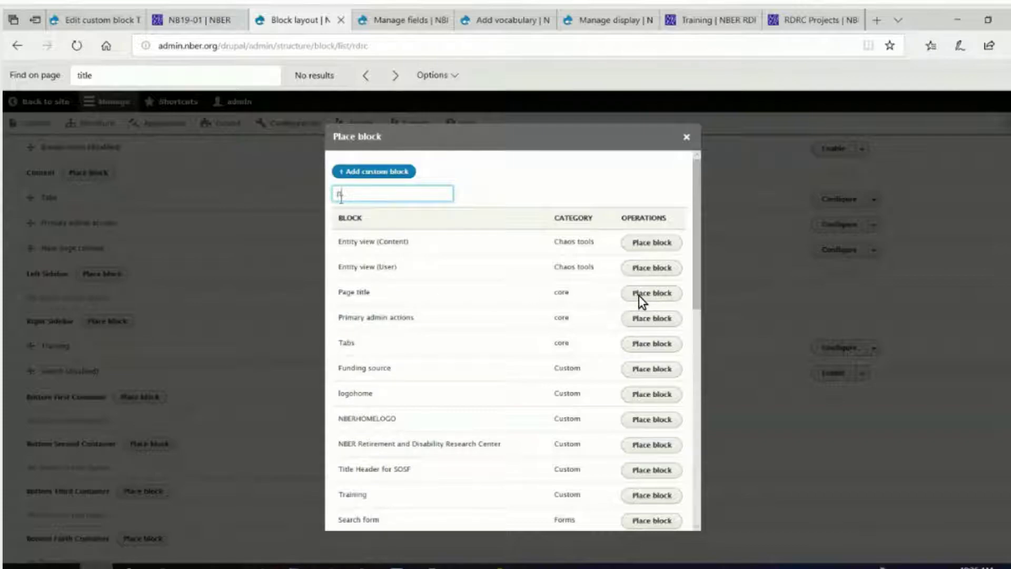
click(664, 293)
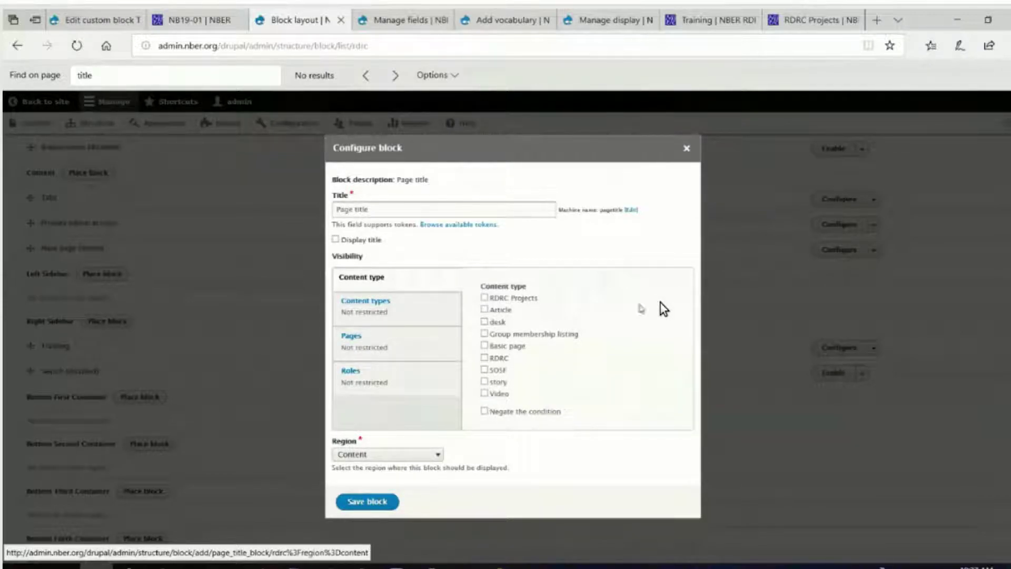
click(368, 501)
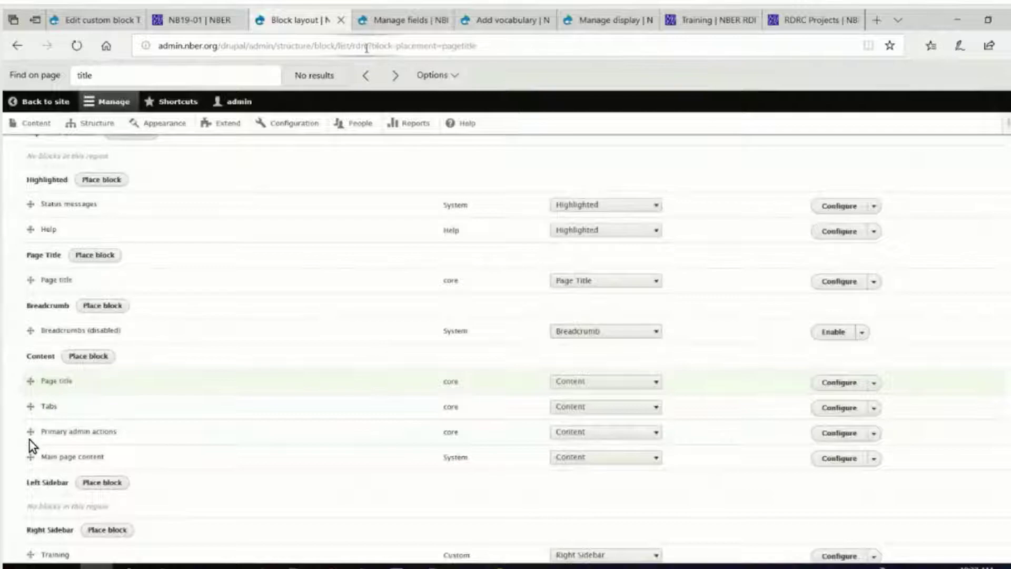
Step: Move the new Page title block below Tabs in the Content region and save the block layout
drag(30, 381, 31, 405)
scroll(218, 396, up, 1)
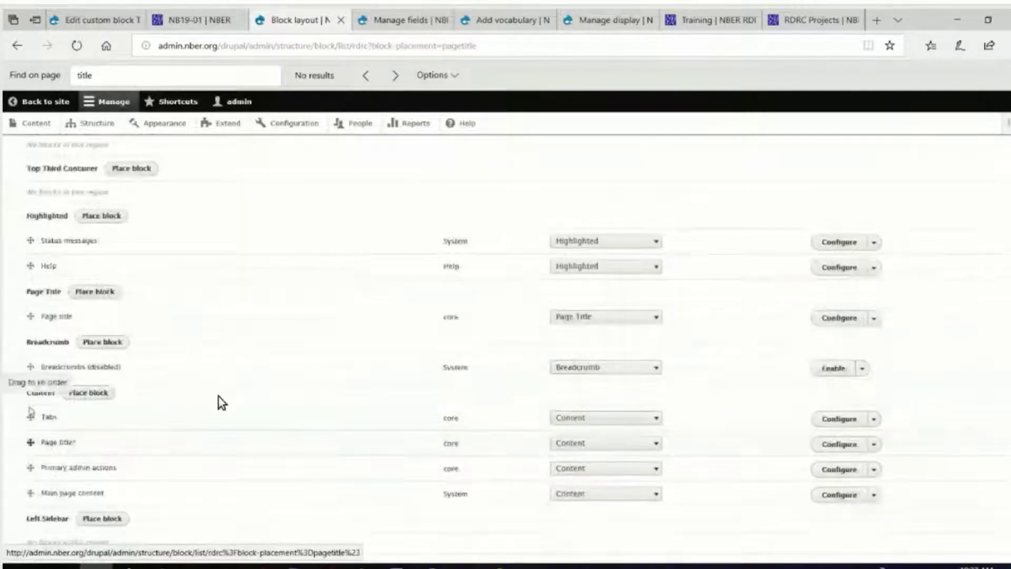
scroll(216, 415, down, 2)
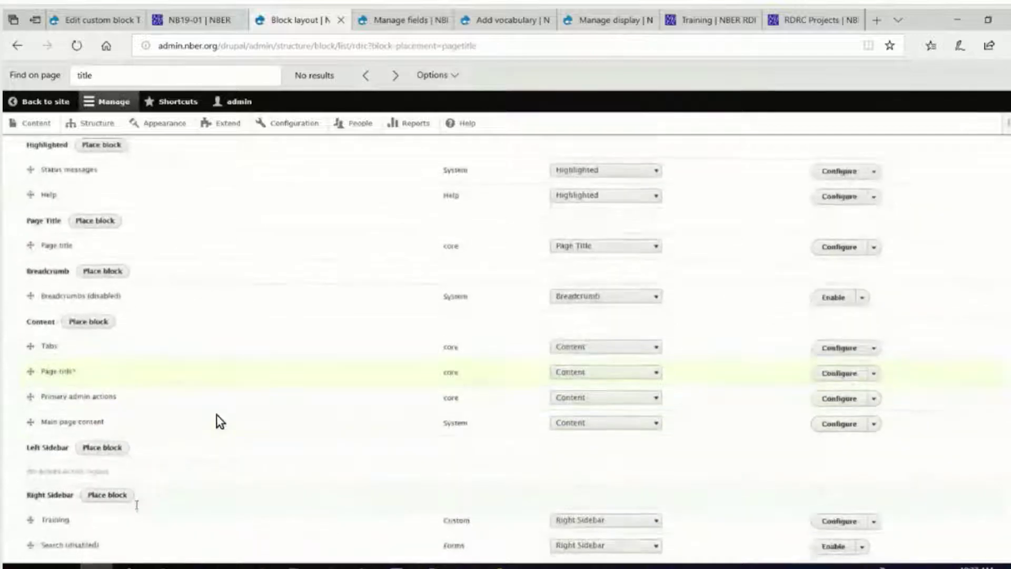
scroll(216, 415, down, 10)
click(53, 512)
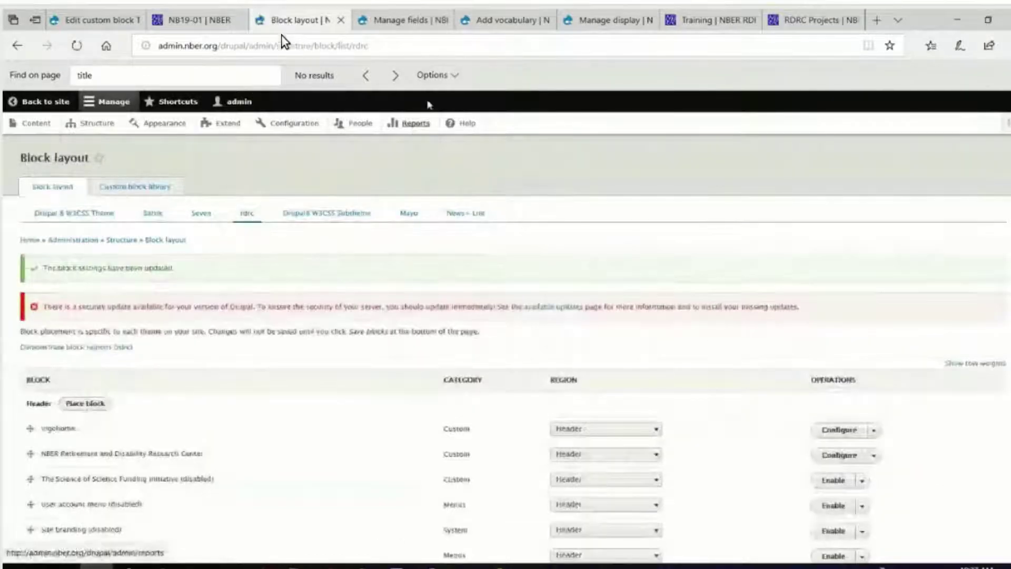
Step: Examine the banner title on the NB19-01 project page and open the configuration of its Page title block
click(221, 20)
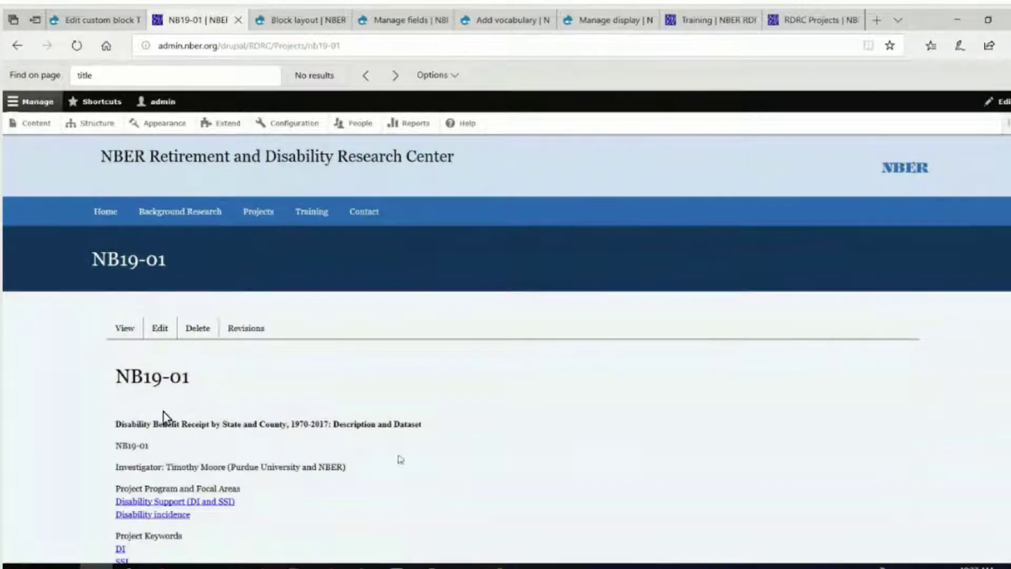
drag(167, 255, 87, 247)
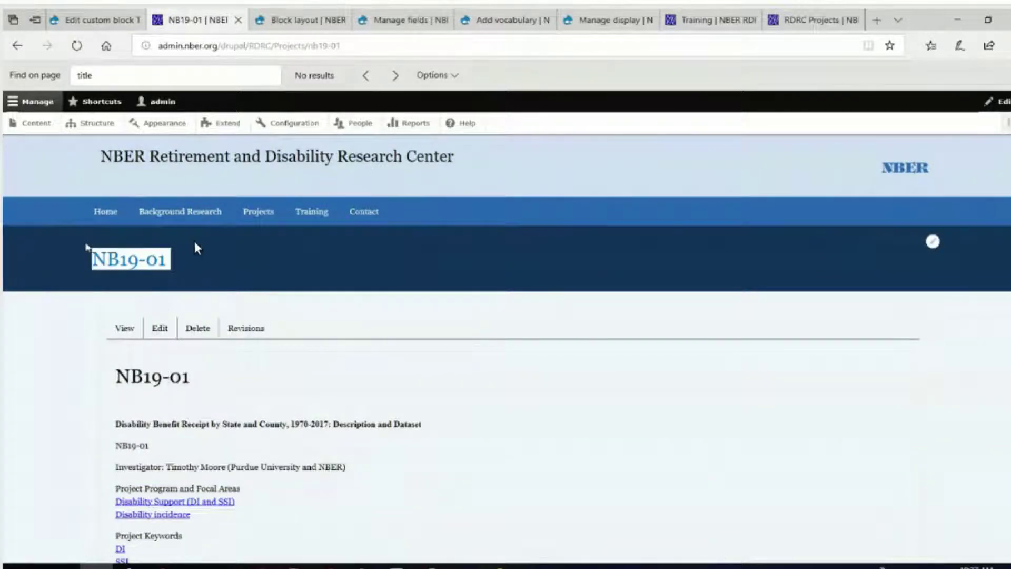
click(124, 261)
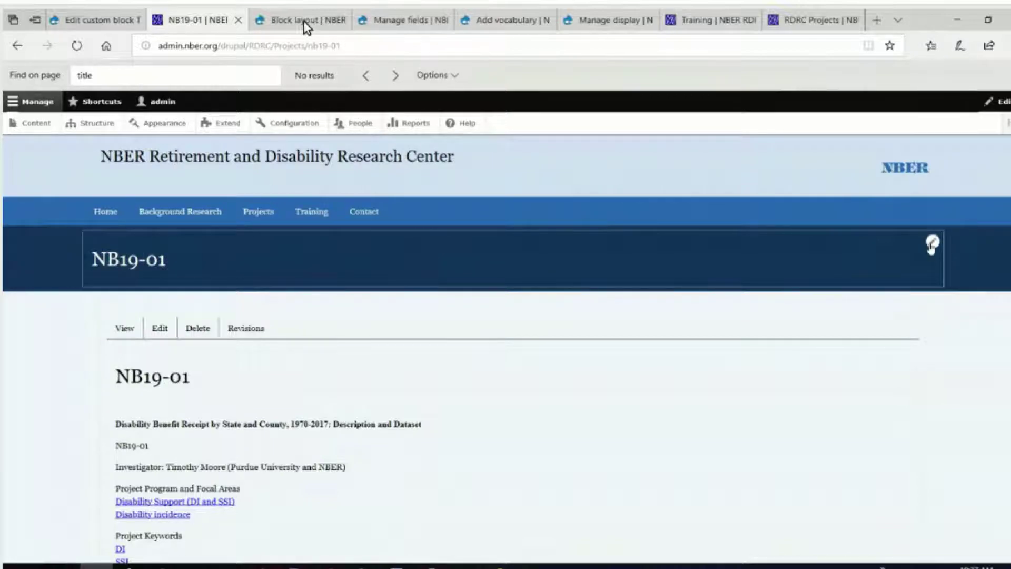
click(933, 244)
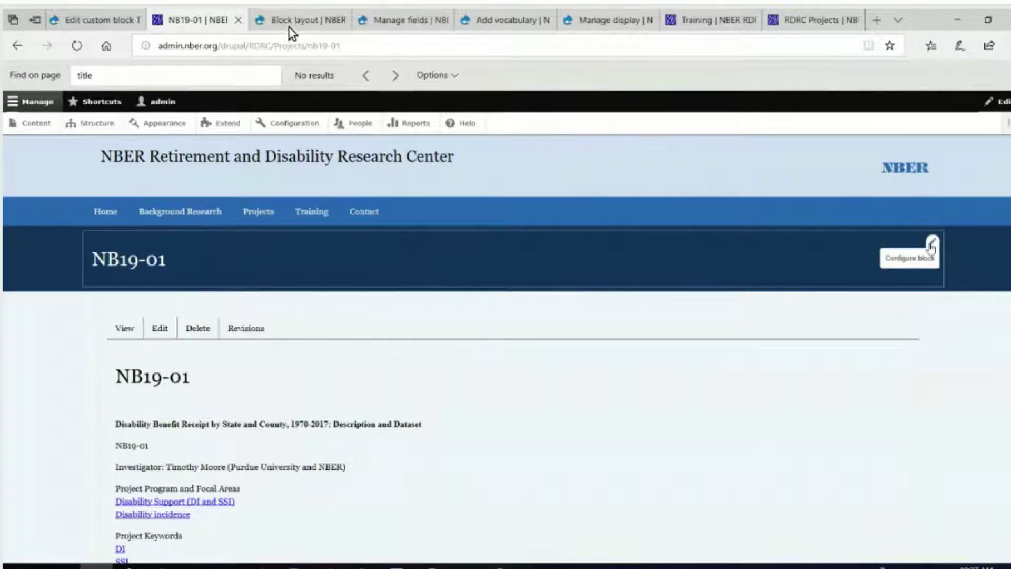
click(919, 266)
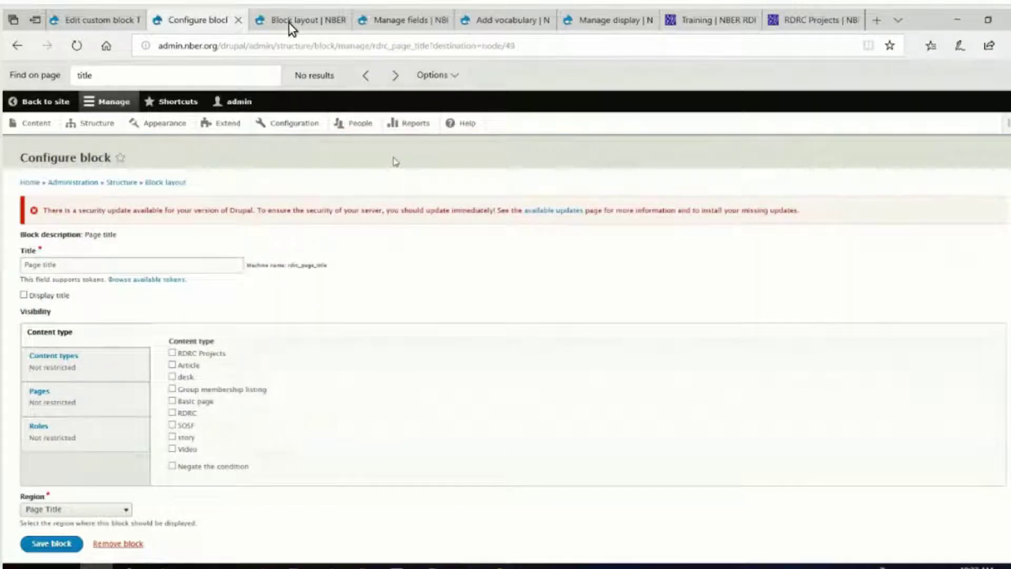
Step: Disable the Page title block in the Page Title region of the rdrc block layout and save the blocks
click(288, 22)
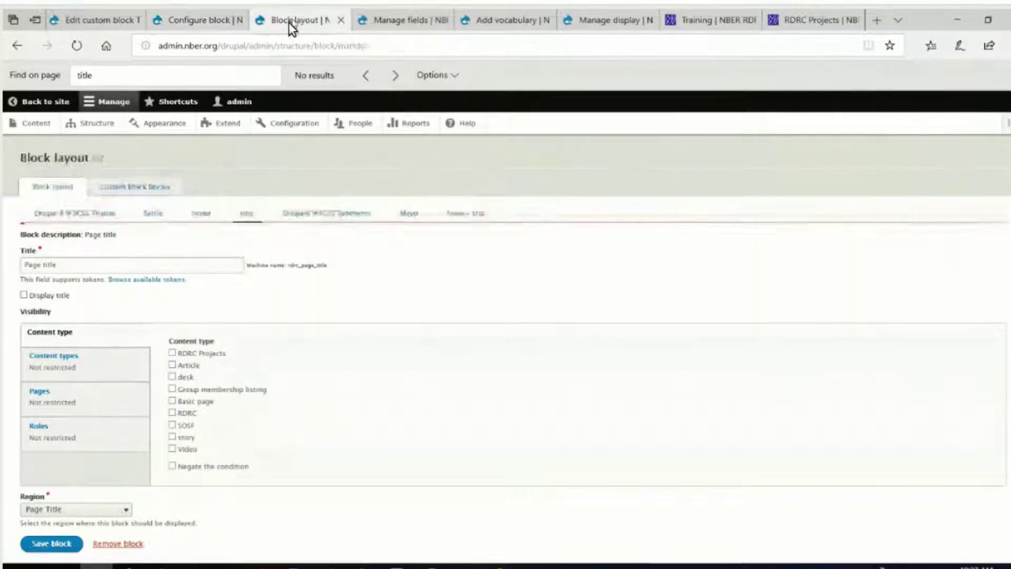
scroll(289, 23, down, 10)
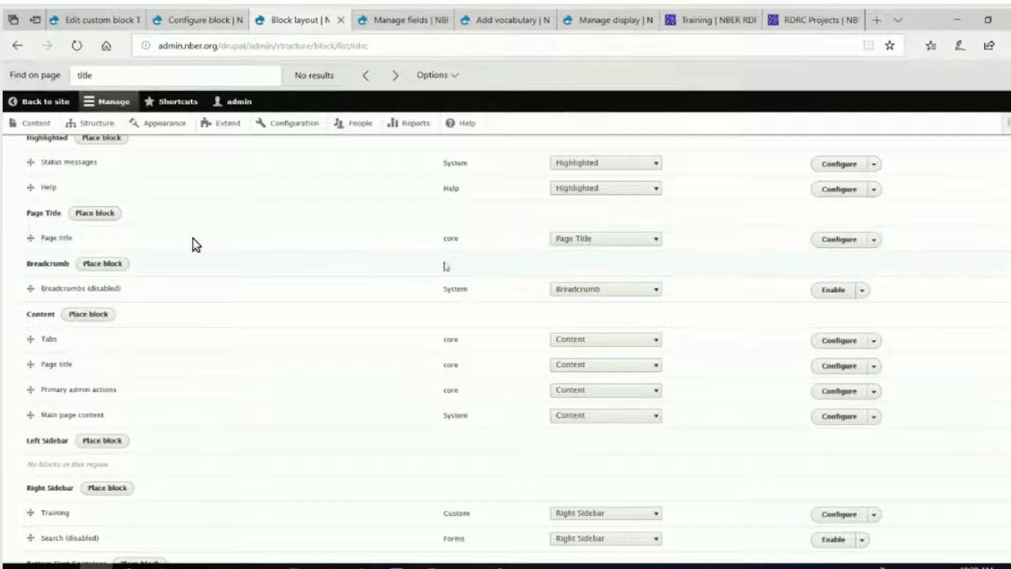
click(873, 240)
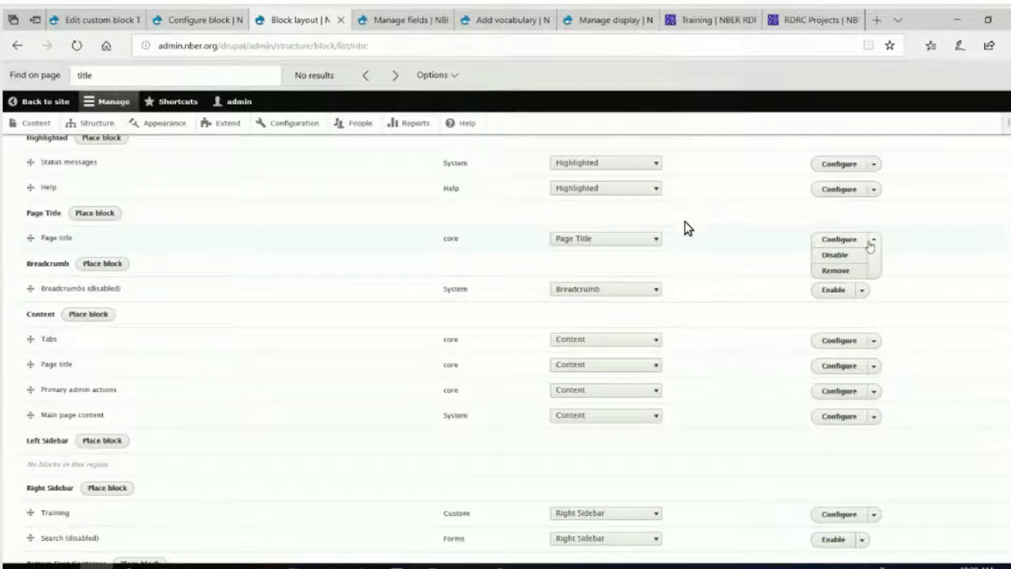
click(837, 256)
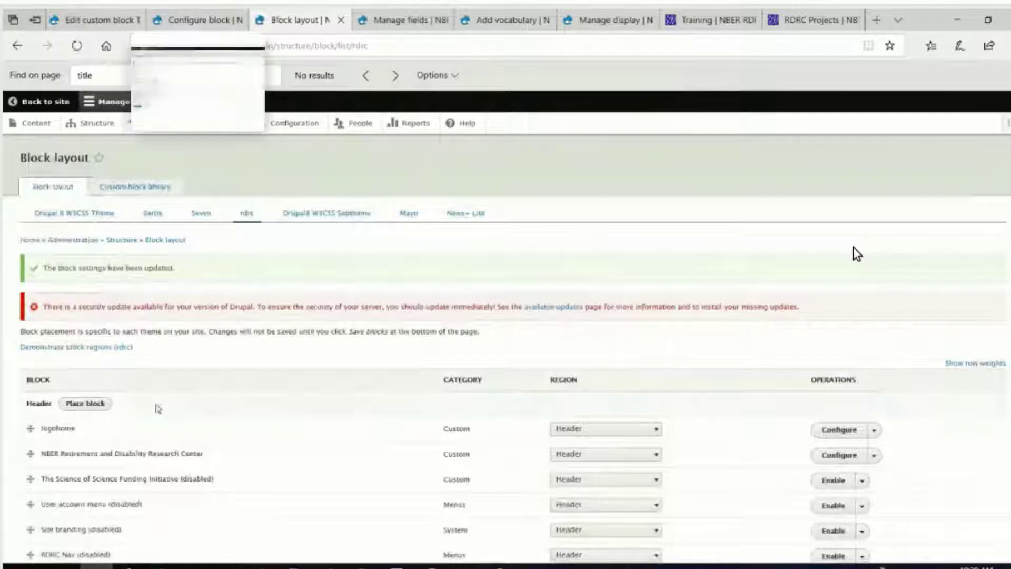
scroll(158, 408, down, 20)
click(47, 506)
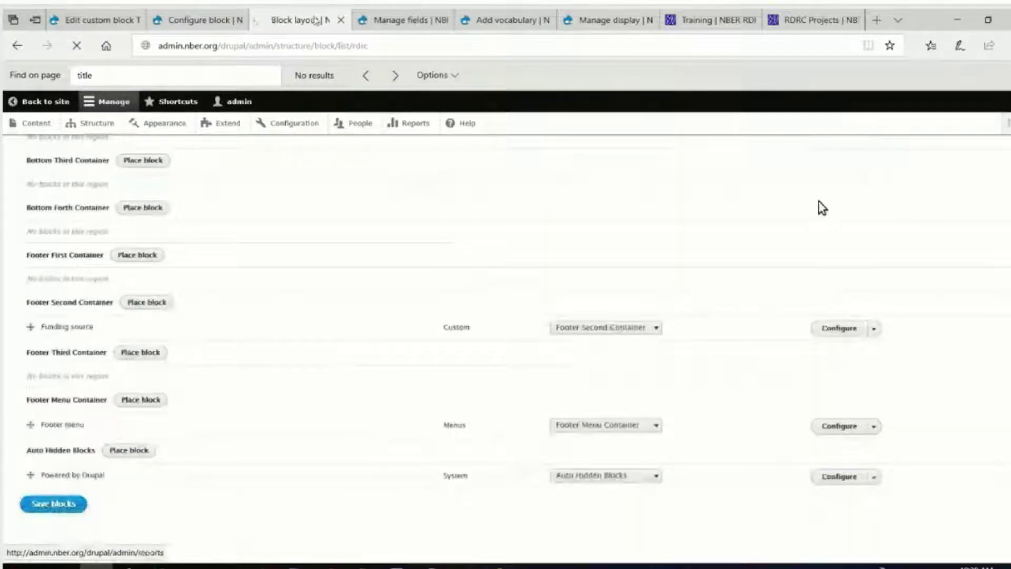
Step: Return to the NB19-01 page and open "What Drives Prescription Opioid Use by People with Disabilities? Evidence from Migration" for editing from the projects listing
click(210, 27)
key(alt+Left)
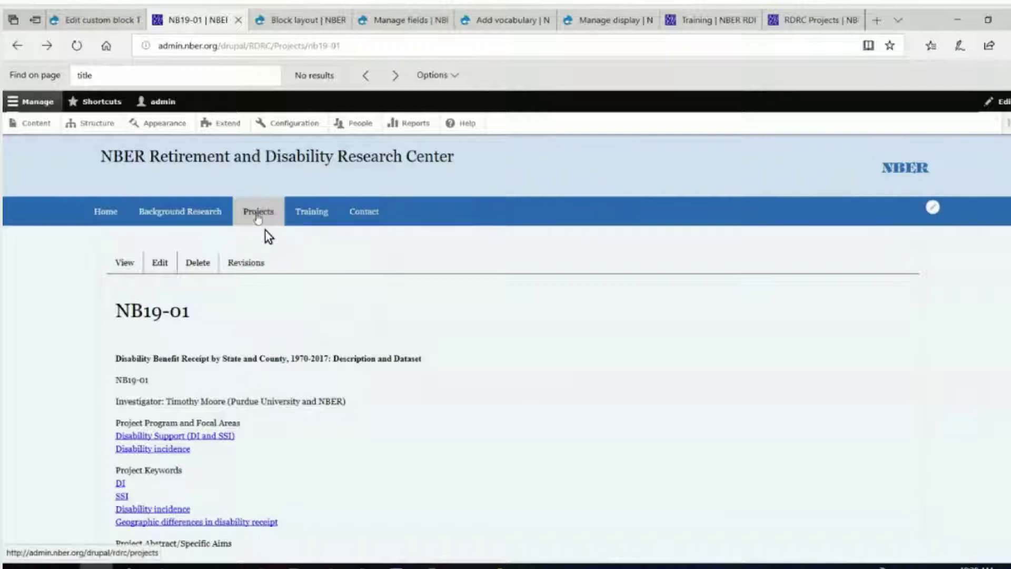
click(259, 216)
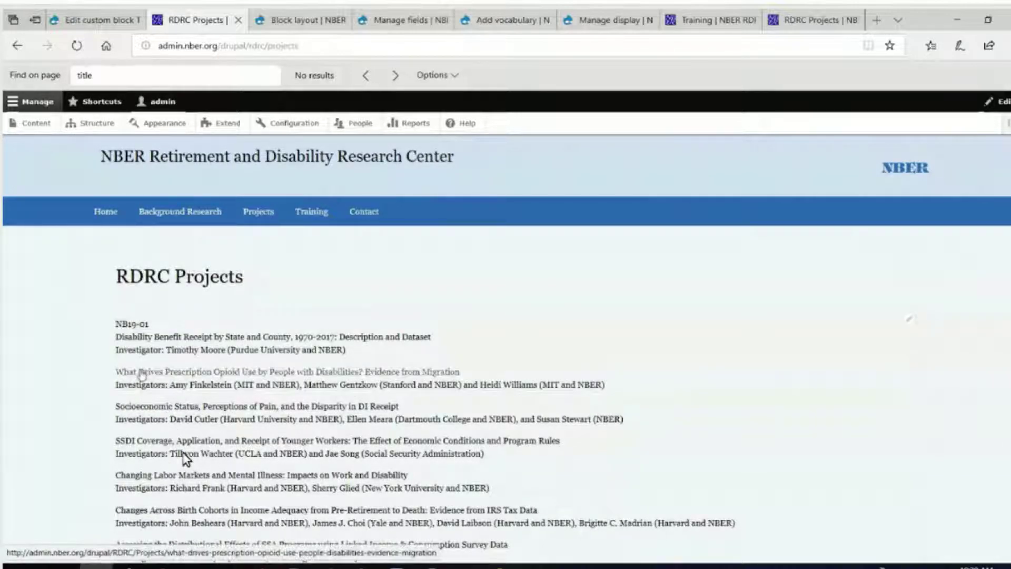
click(141, 374)
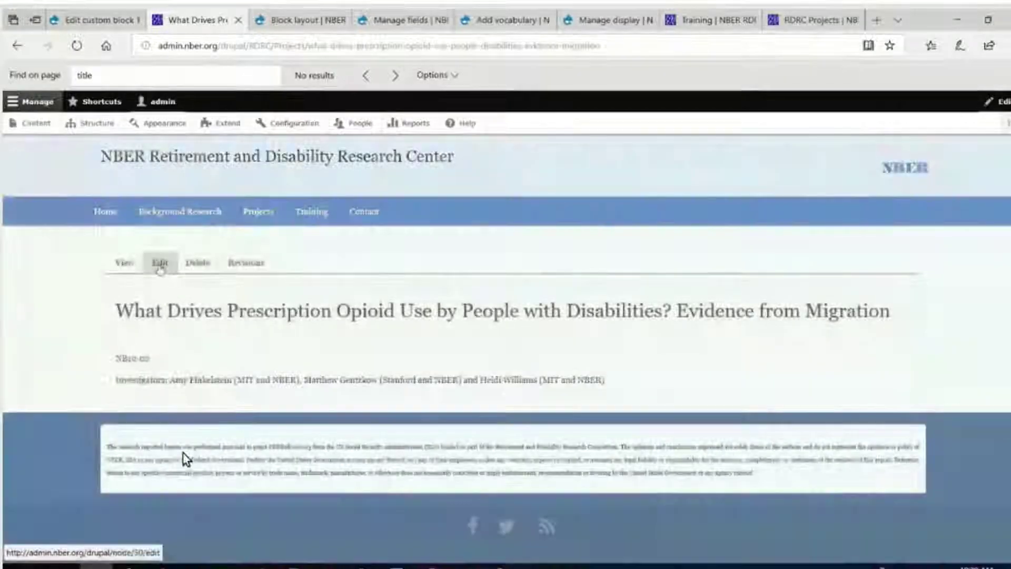
click(160, 263)
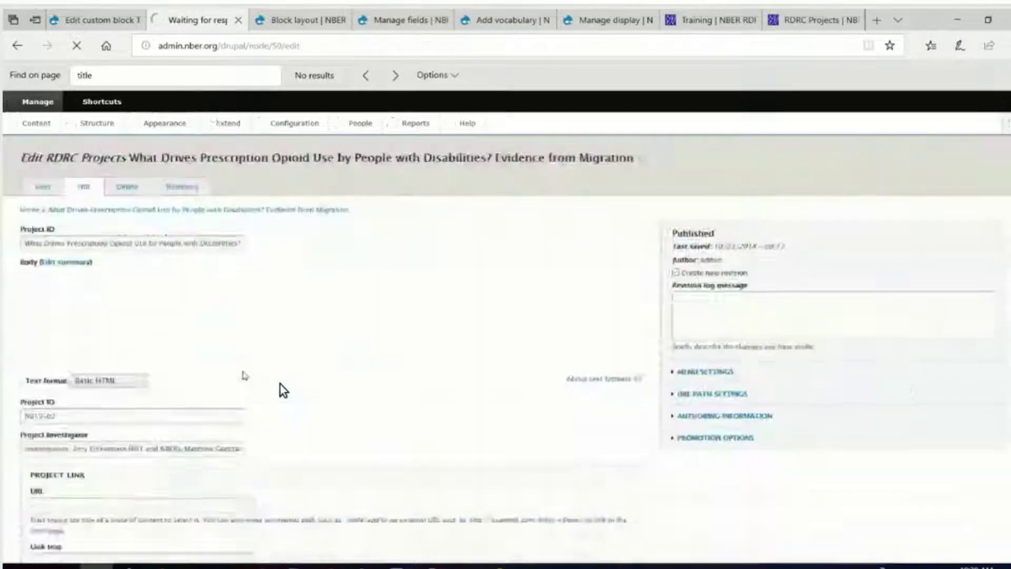
Step: Copy the project's title from the required Project ID field and replace it there with NB19-02
key(ctrl+a)
key(ctrl+c)
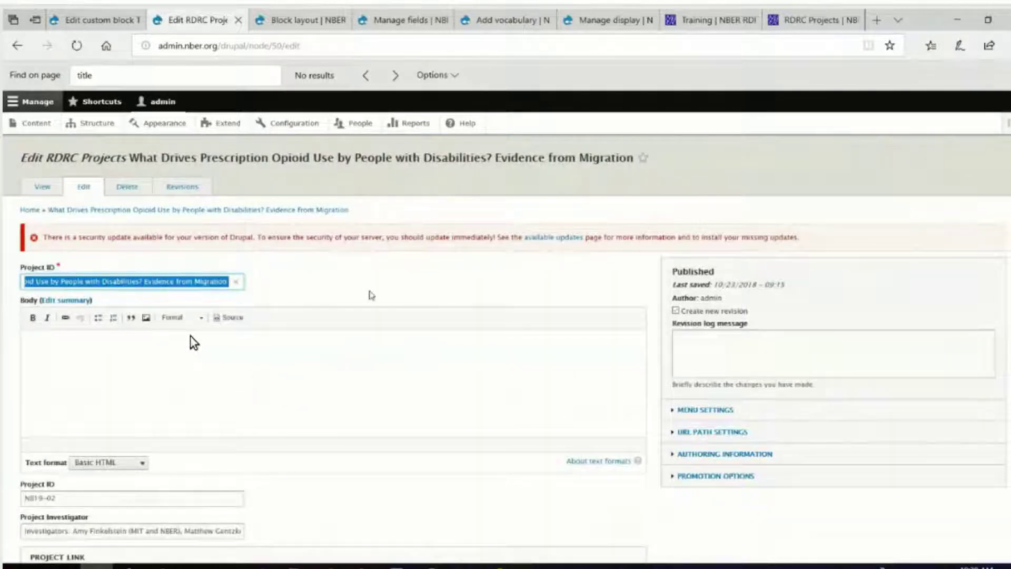
key(BackSpace)
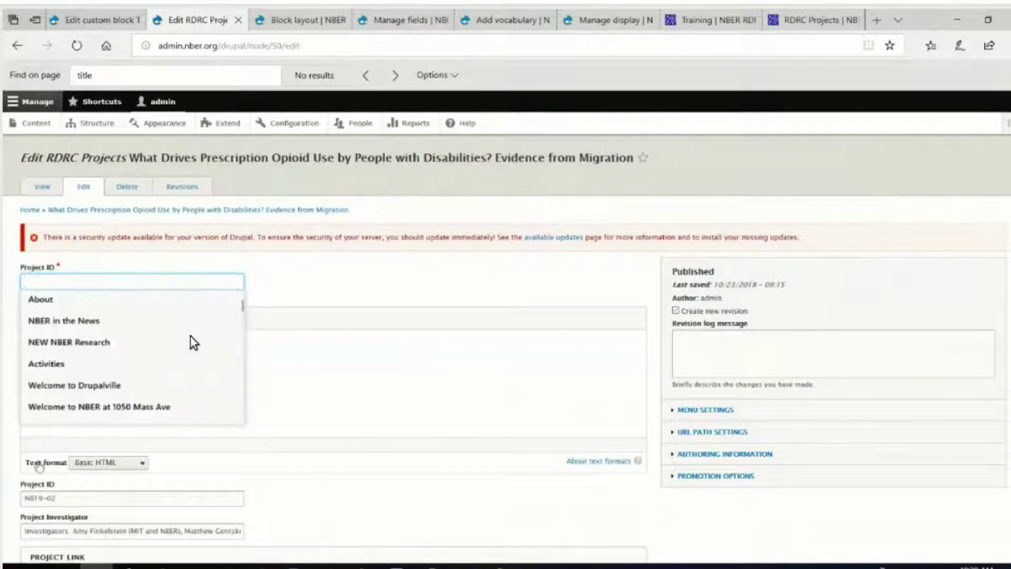
drag(314, 296, 101, 290)
click(100, 290)
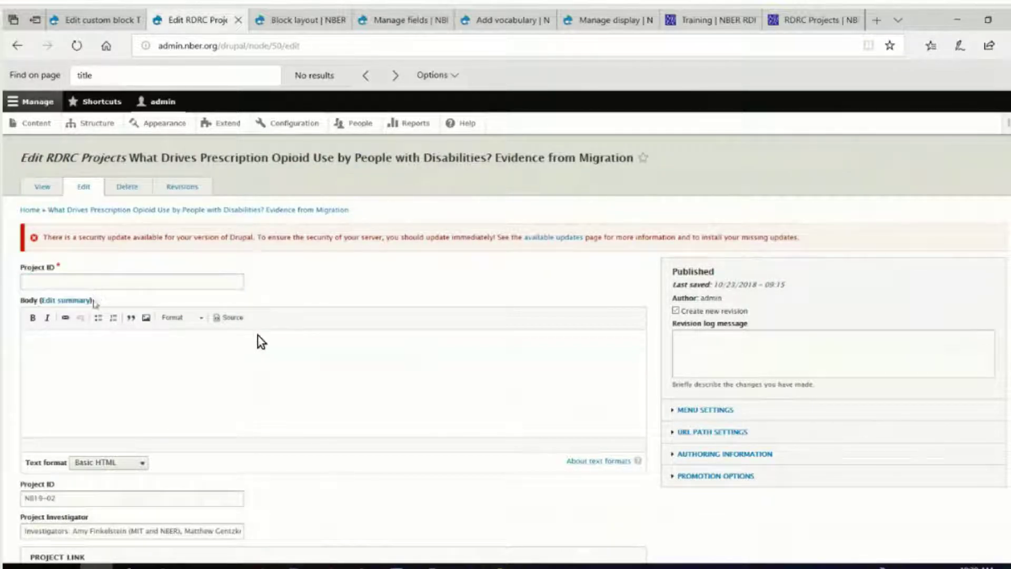
click(97, 282)
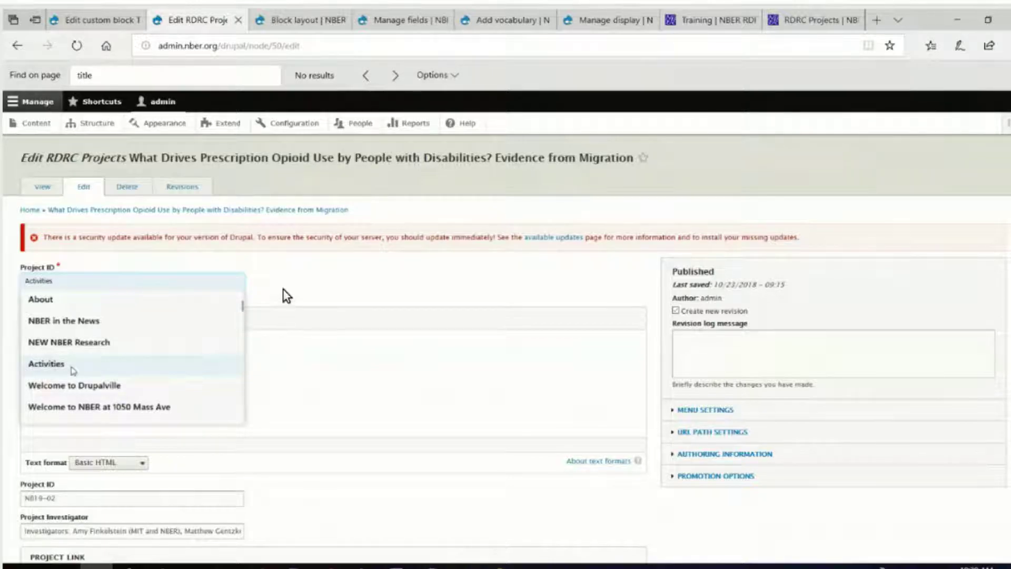
text(NB19-02)
Step: Paste the copied project title into the Project Name field and save the project
scroll(285, 295, down, 5)
scroll(283, 289, down, 6)
click(76, 452)
right_click(76, 452)
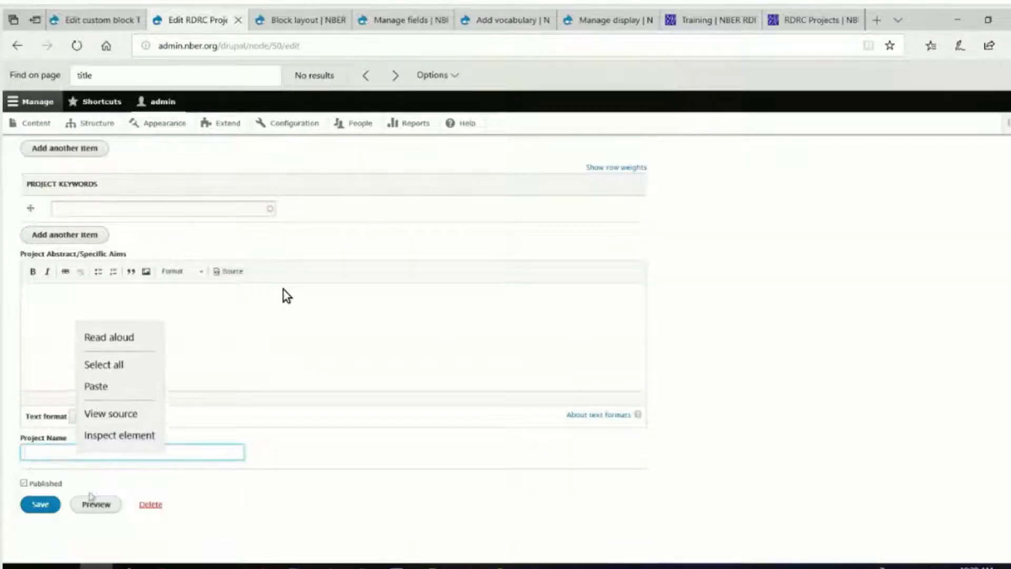
click(99, 387)
click(42, 504)
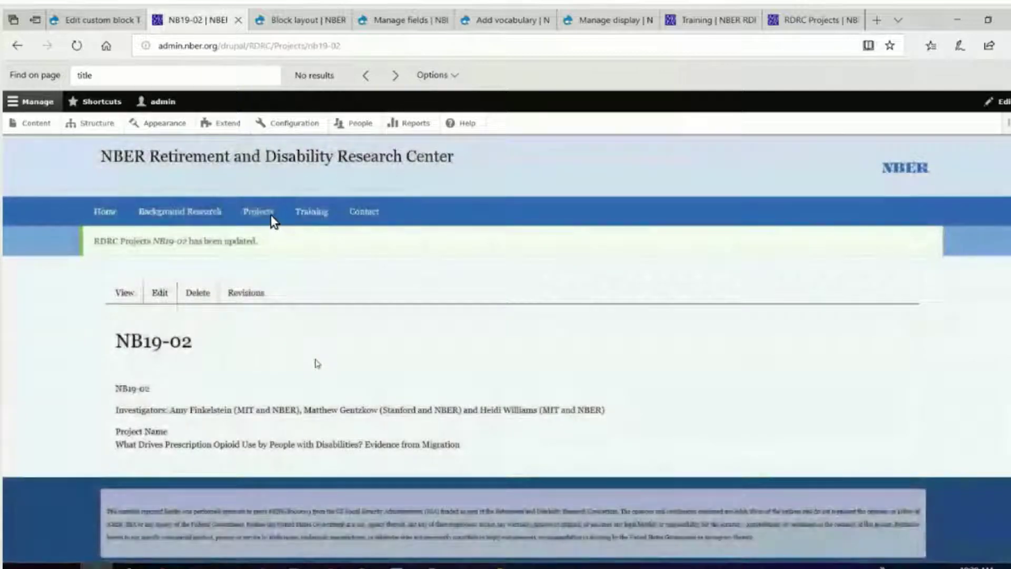
Step: Check the NB19-02 entry in the RDRC Projects listing and examine the page titles of NB19-02 and NB19-01
click(261, 214)
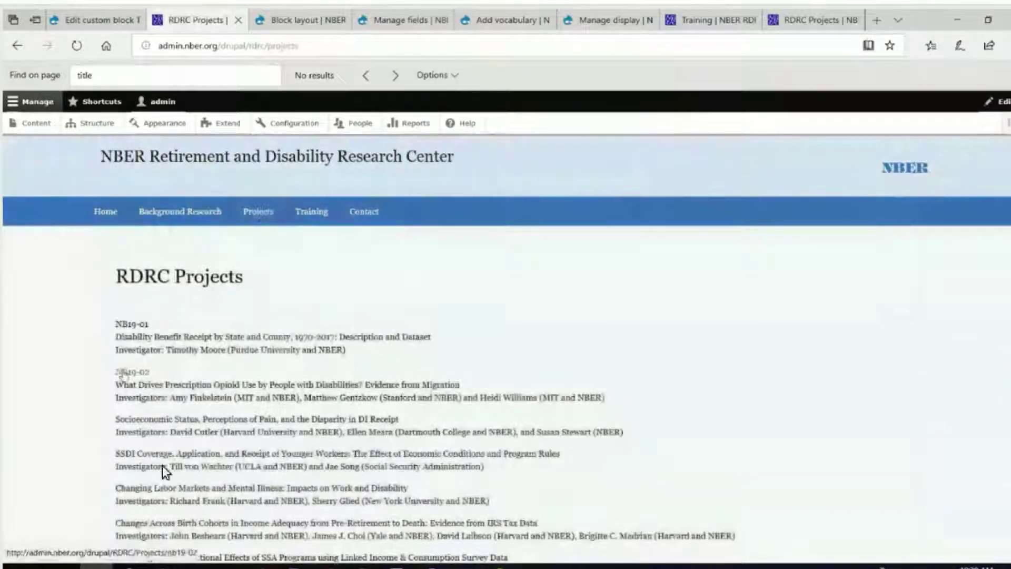
click(131, 372)
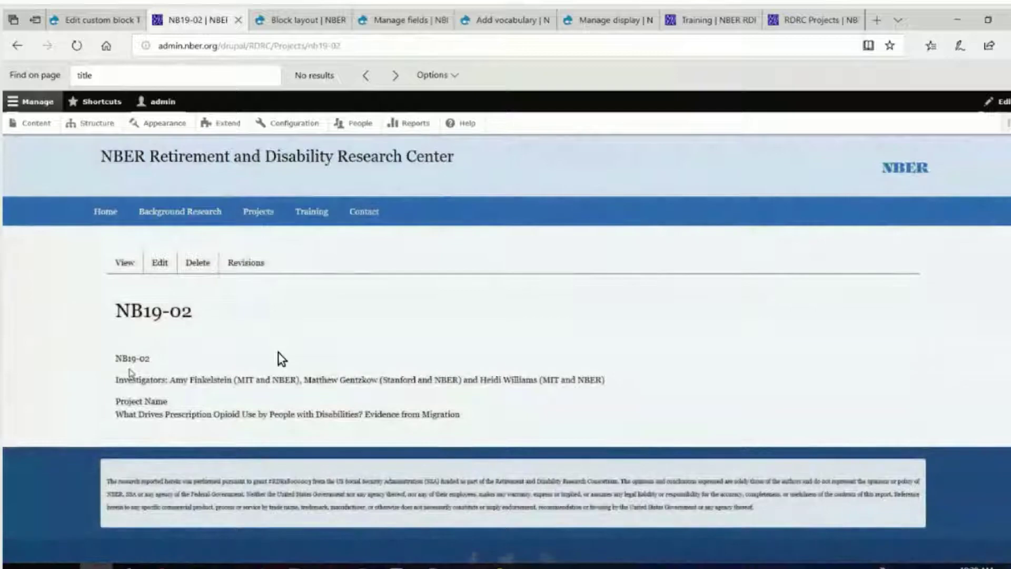
click(18, 50)
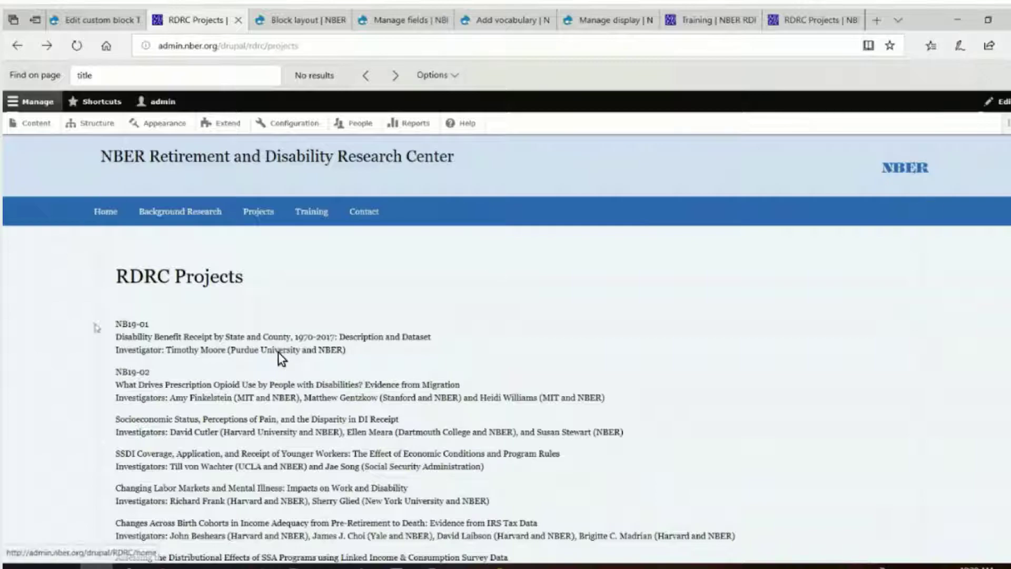
click(138, 326)
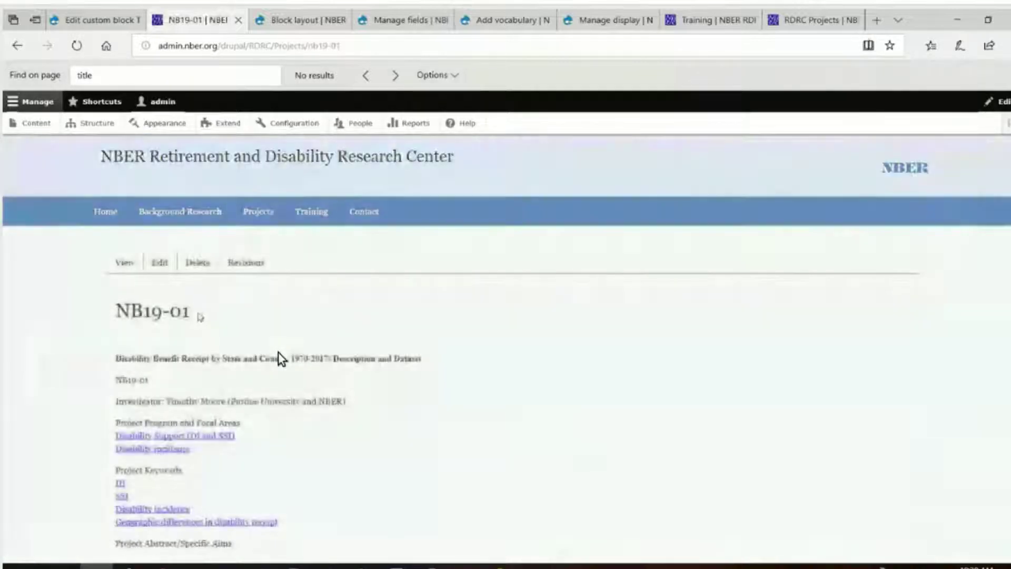
drag(200, 317, 116, 311)
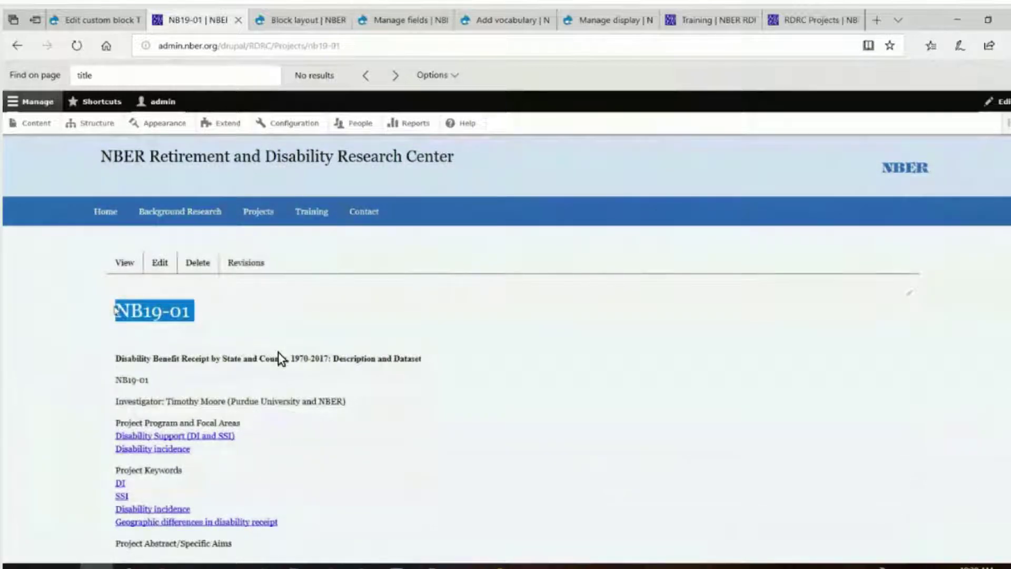
Step: Compare the page title shown on the NB19-01 project page with the one on the RDRC Projects listing
click(240, 322)
drag(192, 316, 102, 304)
click(209, 317)
drag(184, 315, 210, 315)
click(211, 317)
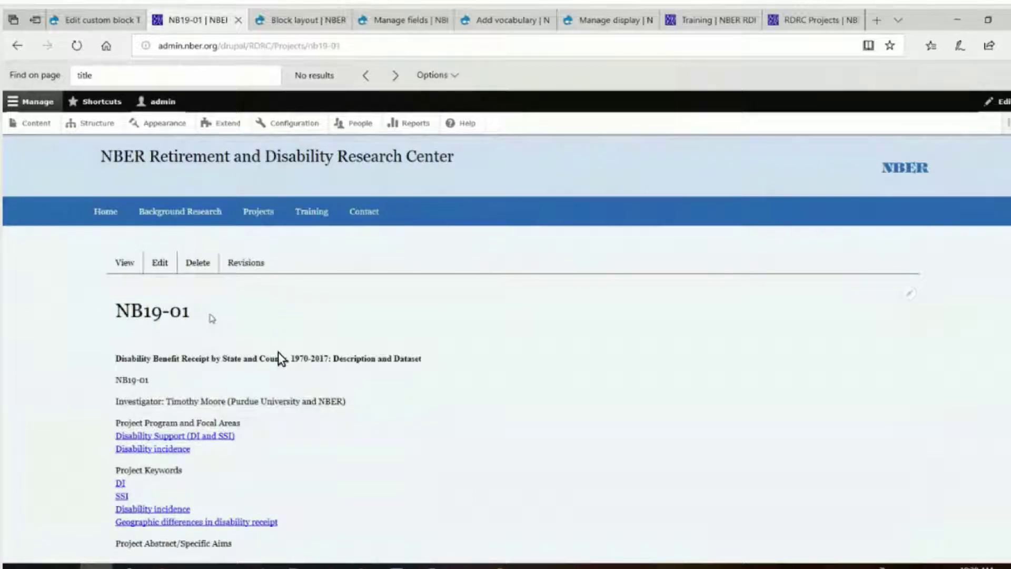
click(267, 212)
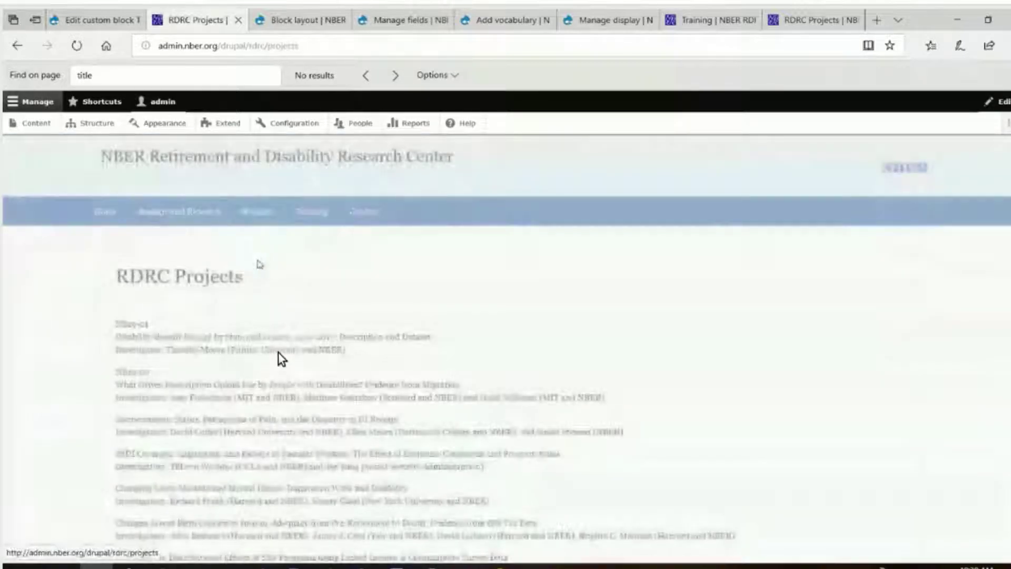
drag(258, 265, 106, 275)
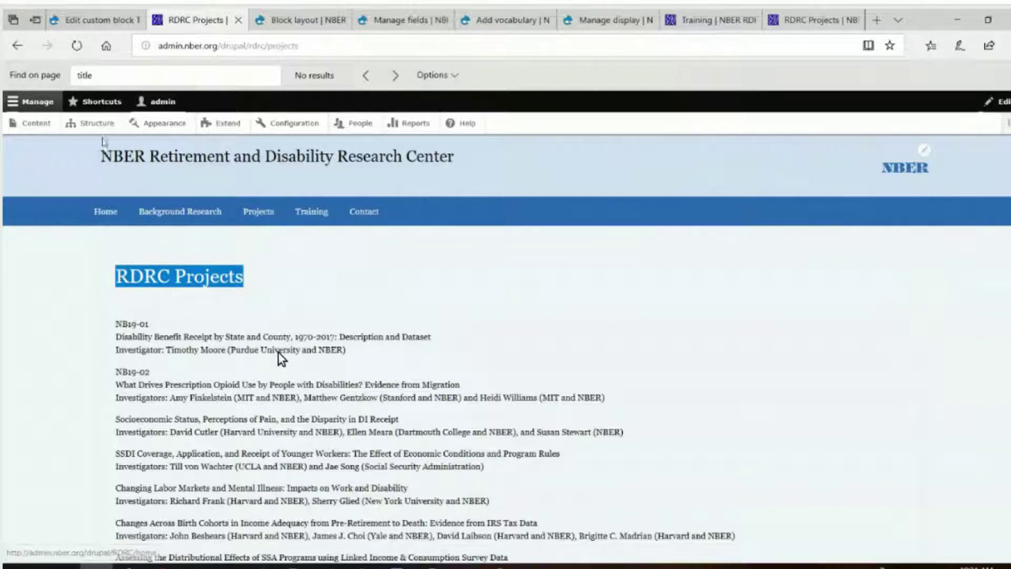
Step: Open the configuration of the Page title block in the Content region of the rdrc theme's block layout
click(99, 124)
click(302, 20)
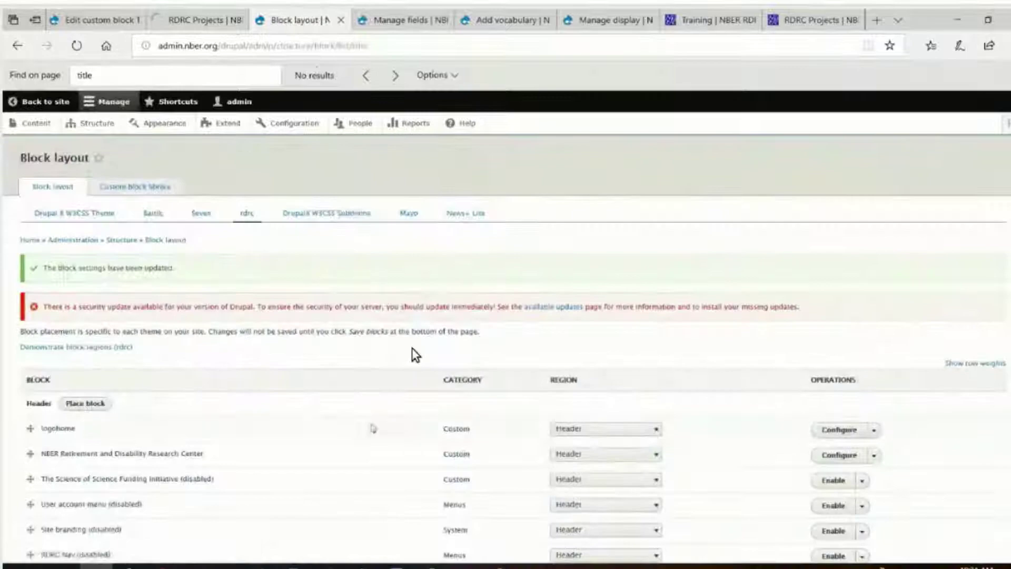
scroll(544, 371, down, 6)
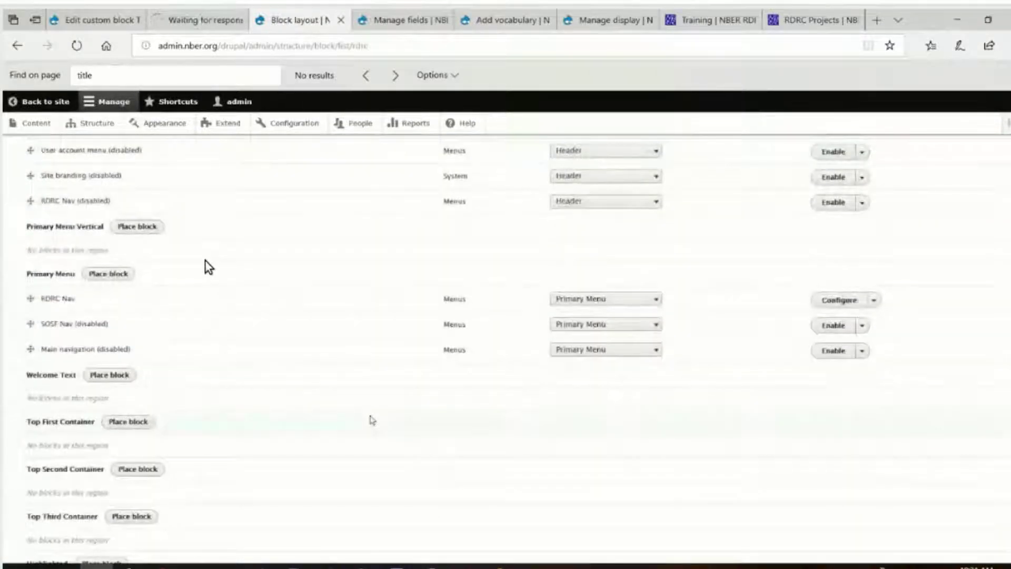
scroll(251, 392, down, 5)
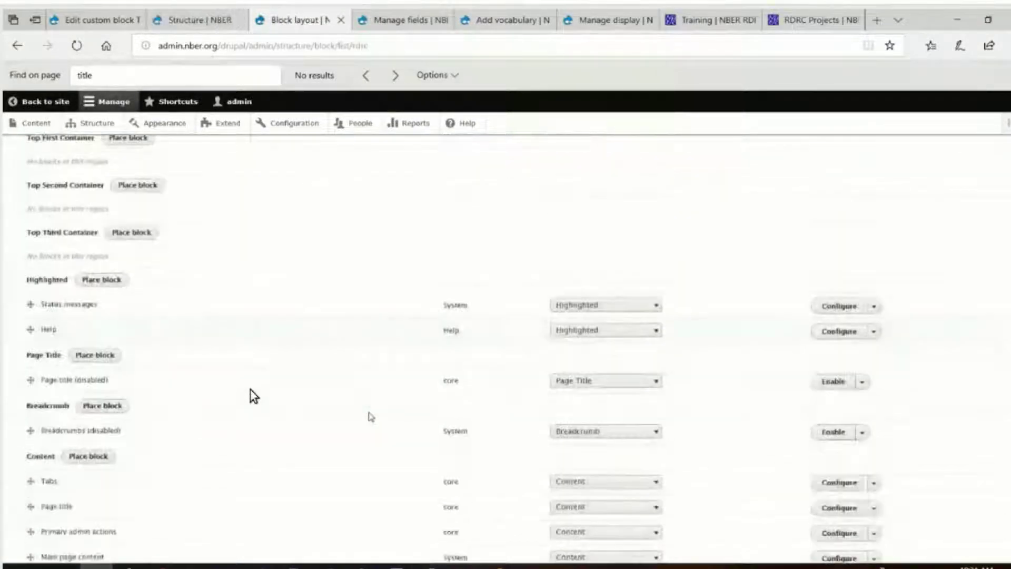
scroll(100, 507, down, 4)
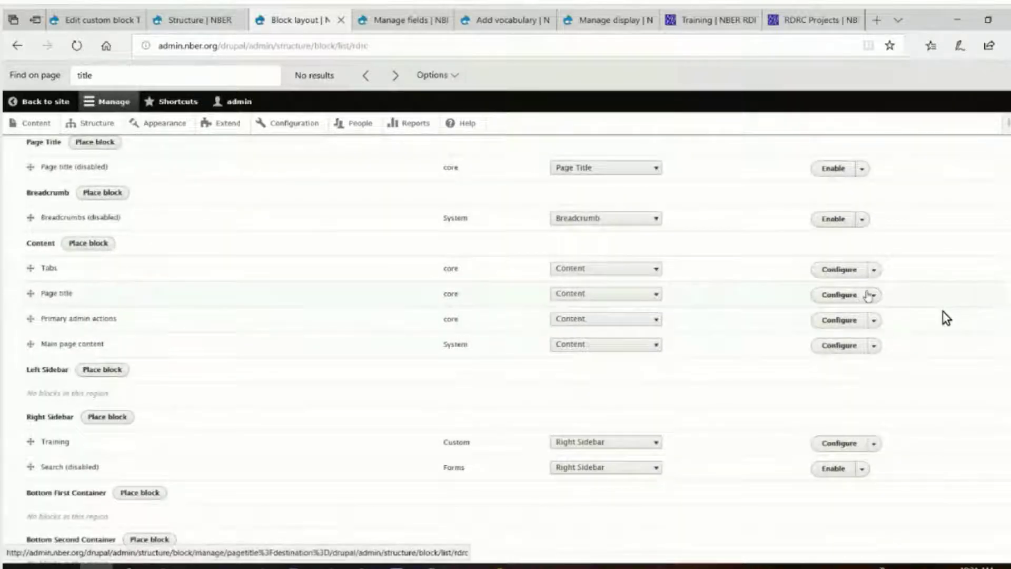
click(874, 295)
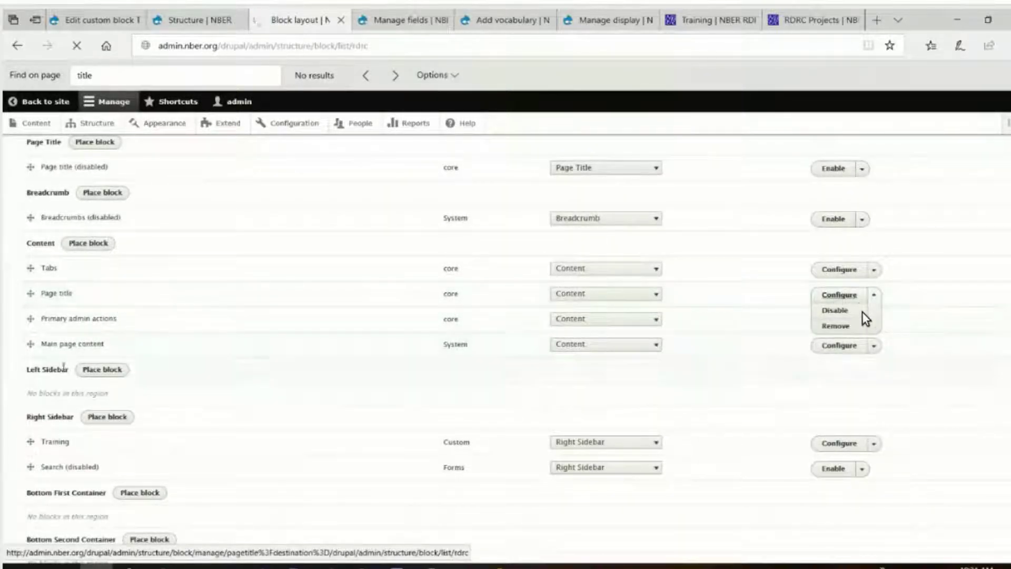
click(862, 312)
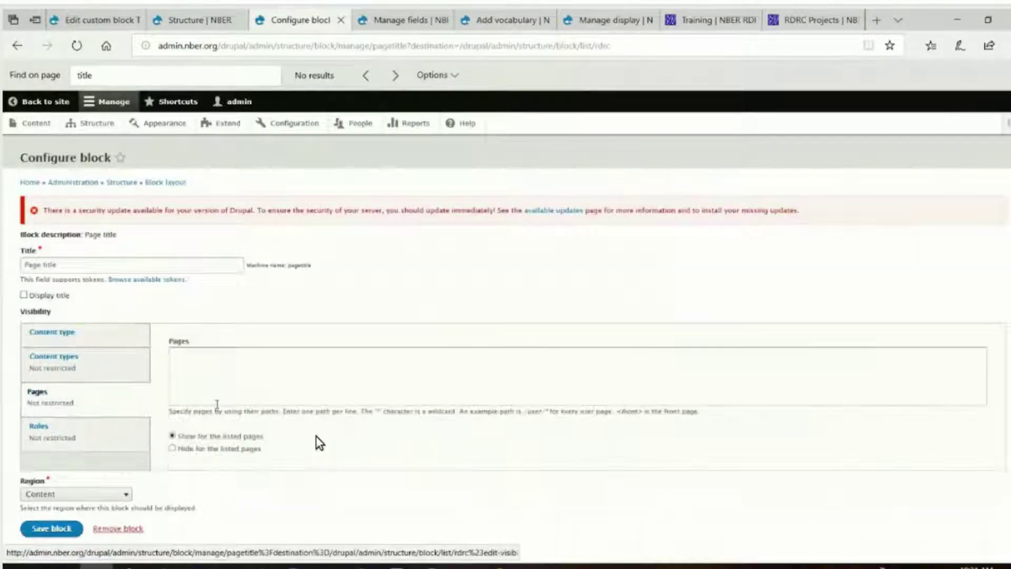
Step: Restrict the Page title block's visibility to the RDRC Projects content type and save the block
click(197, 362)
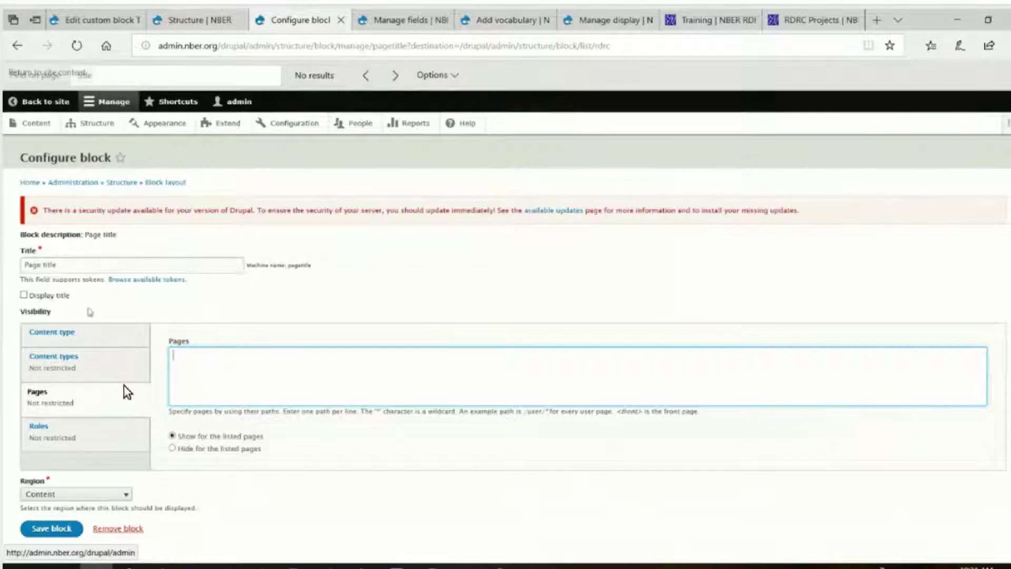
click(66, 334)
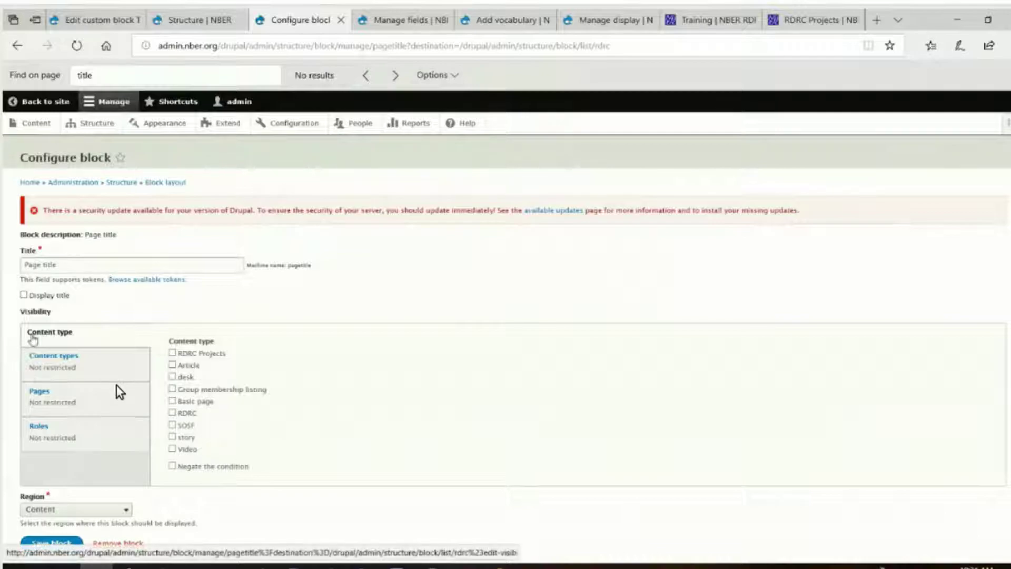
click(55, 362)
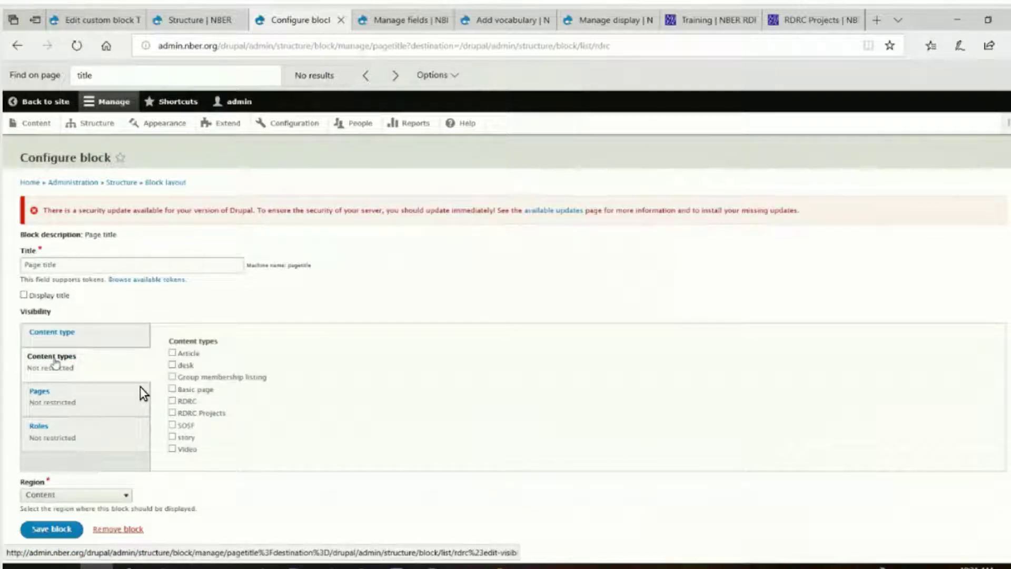
click(207, 415)
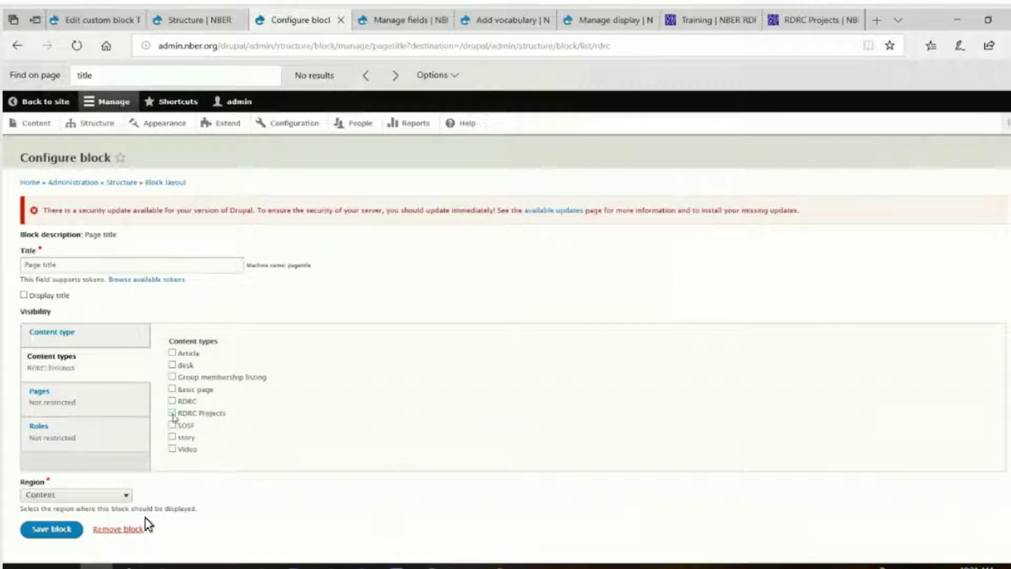
click(55, 526)
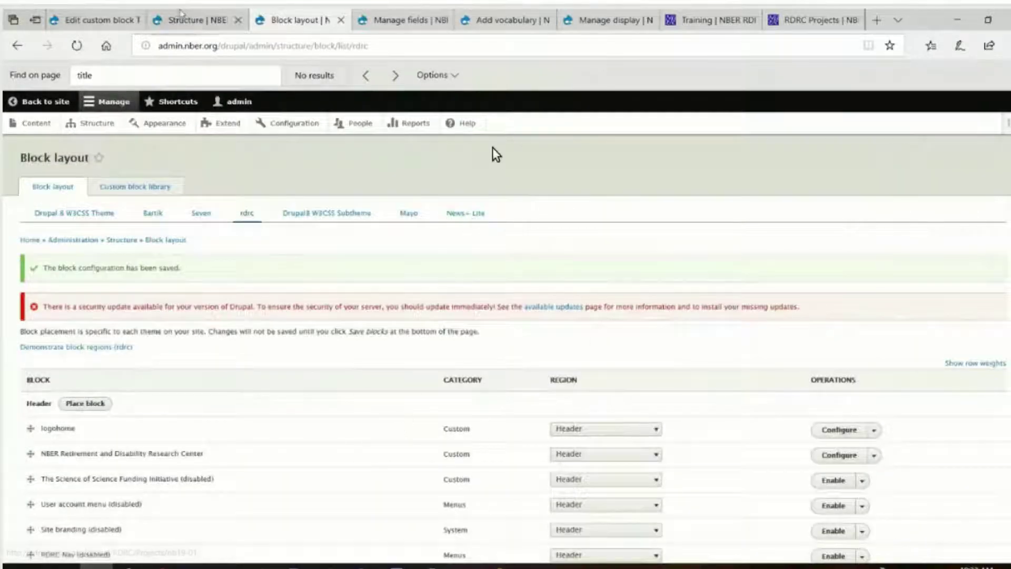
Step: Return to the field management page of the RDRC Projects content type
click(182, 20)
click(393, 20)
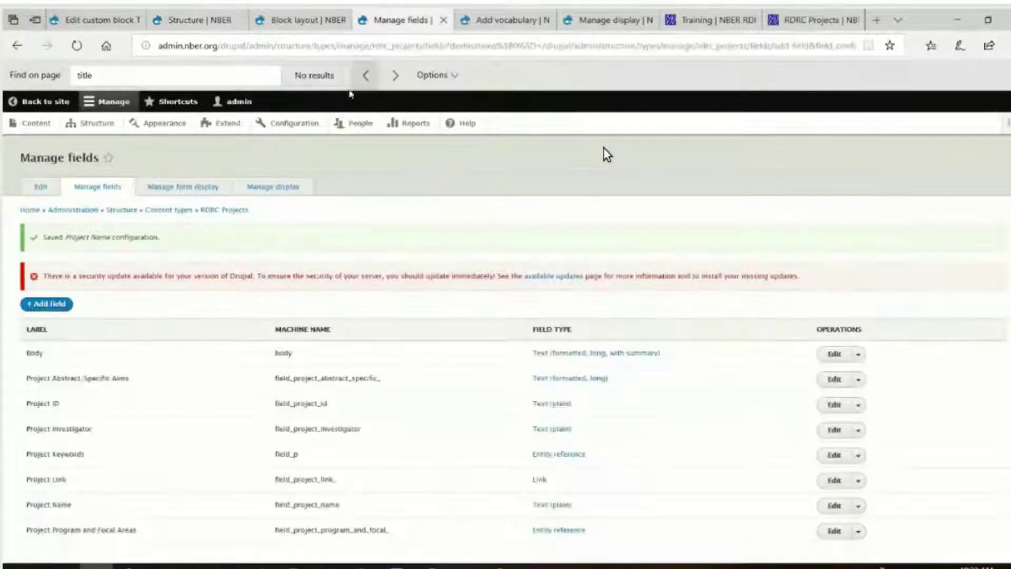